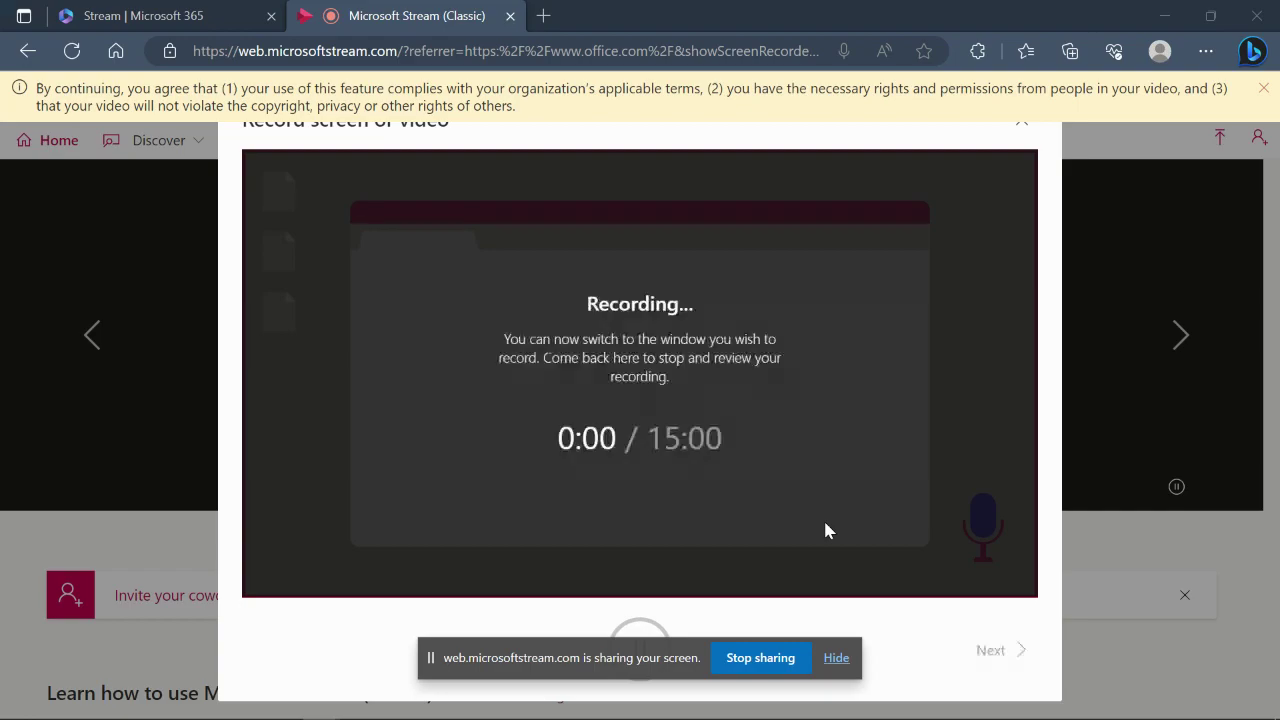
pyautogui.hotkey('alt', 'Tab')
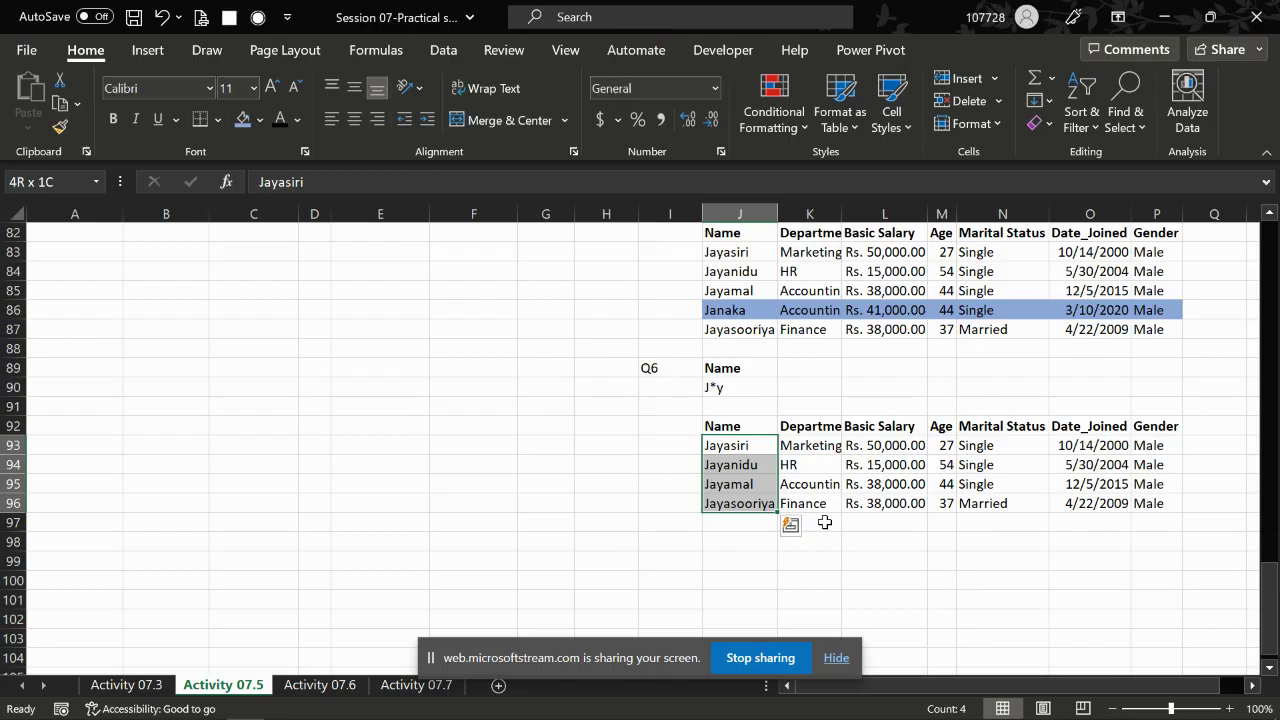
# Type the label 'Q7' into cell I98 of the Excel sheet, then return to the activity PDF
pyautogui.press('Left')
pyautogui.press('Down')
pyautogui.press('Down')
pyautogui.press('Down')
pyautogui.press('Down')
pyautogui.press('Down')
pyautogui.write('Q')
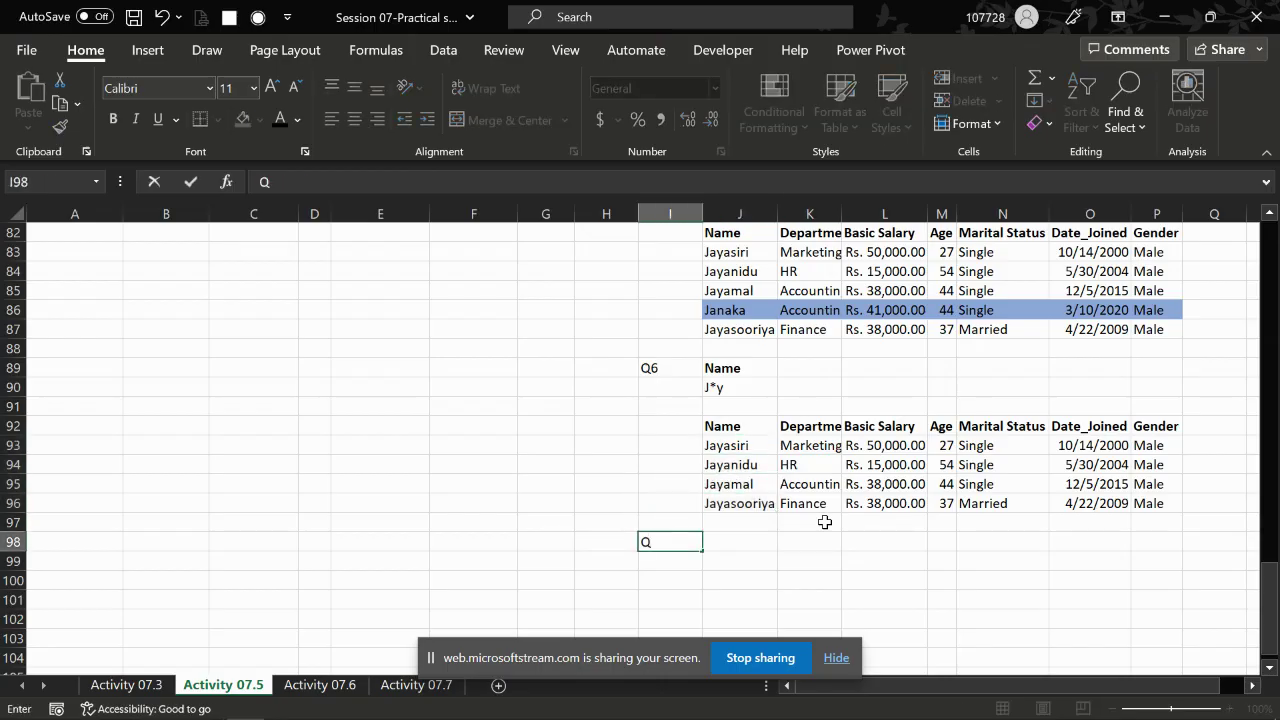
pyautogui.press('Tab')
pyautogui.hotkey('alt', 'Tab')
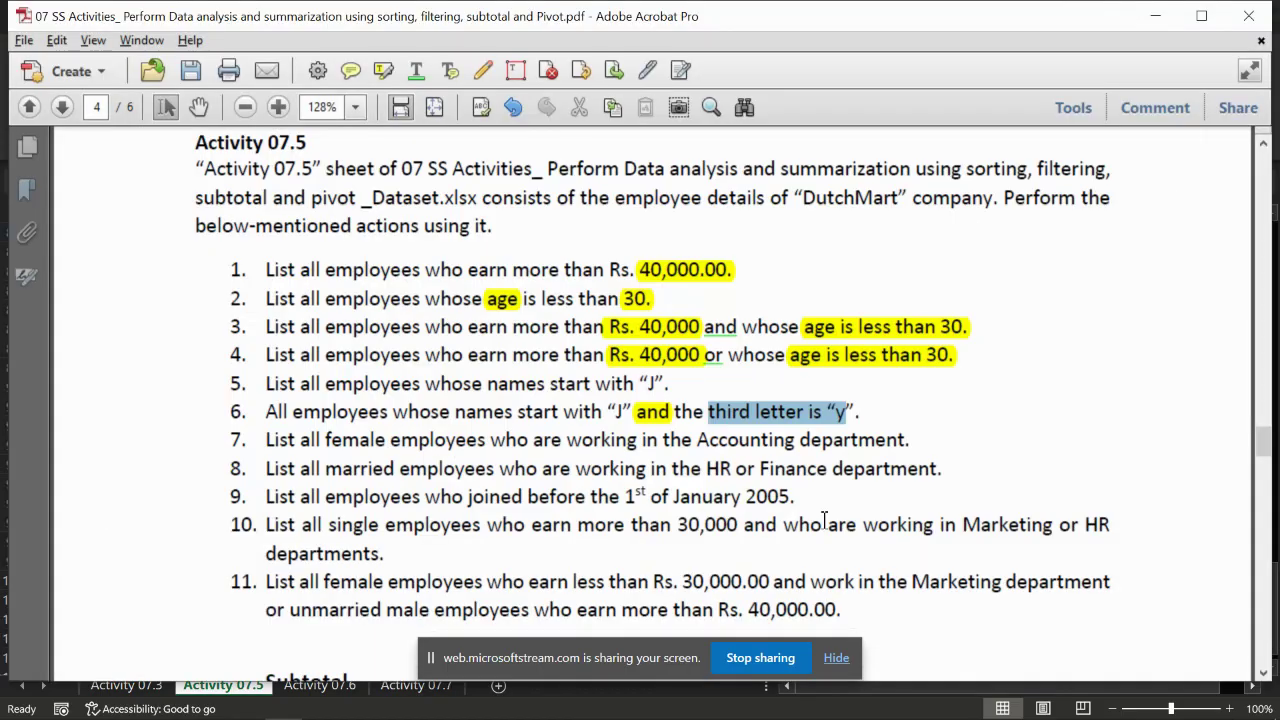
# Highlight 'Accounting department.' and 'female employees' in item 7 of the PDF in yellow
pyautogui.click(417, 450)
pyautogui.moveTo(321, 441); pyautogui.dragTo(441, 453)
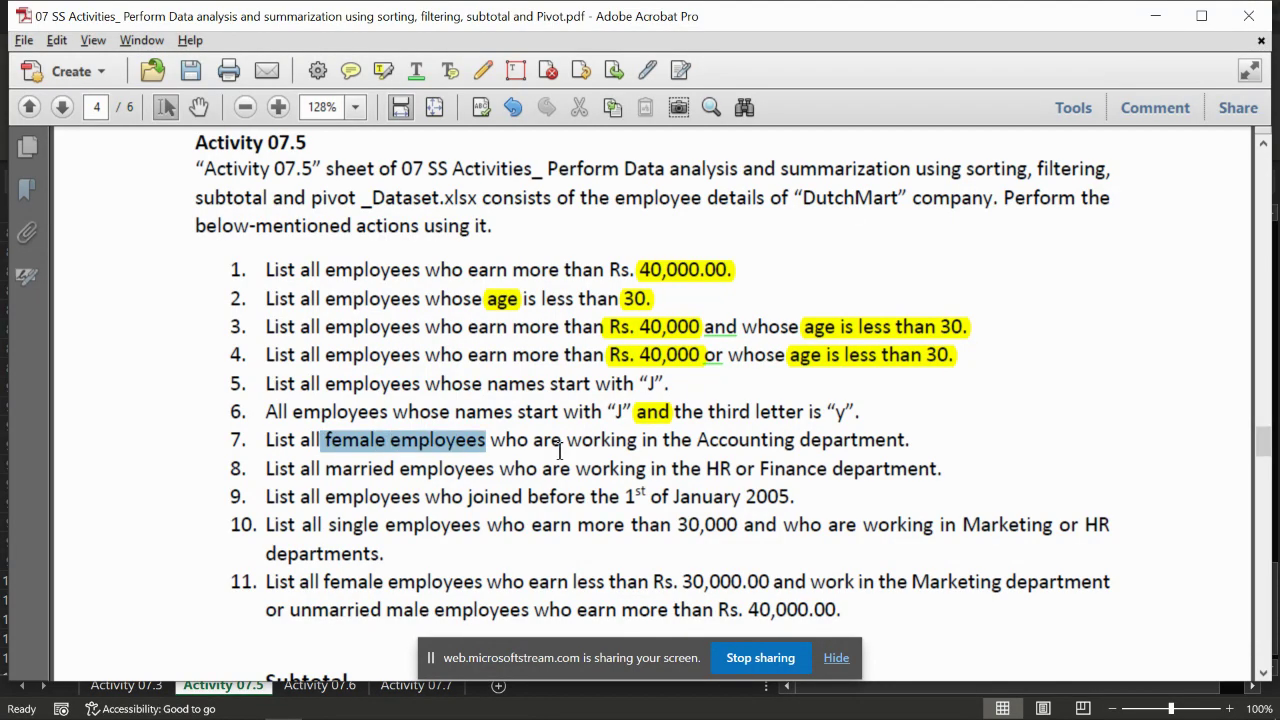
pyautogui.moveTo(698, 439); pyautogui.dragTo(916, 441)
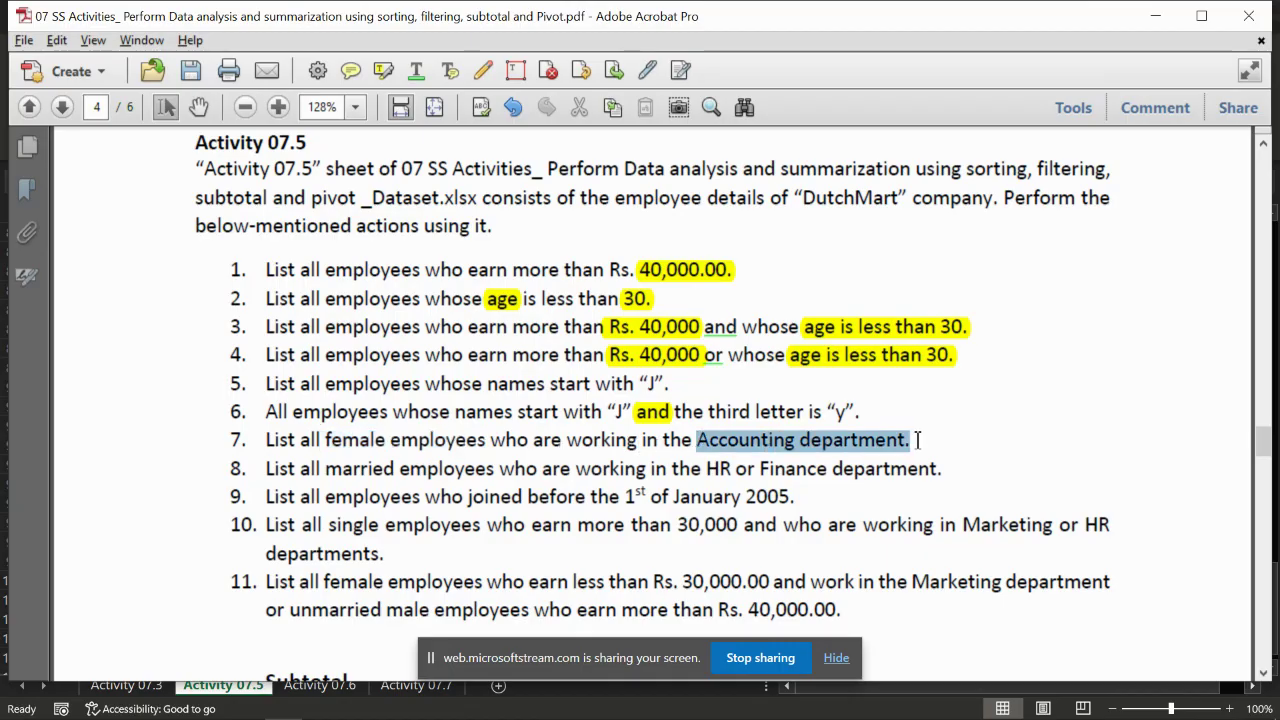
pyautogui.click(383, 70)
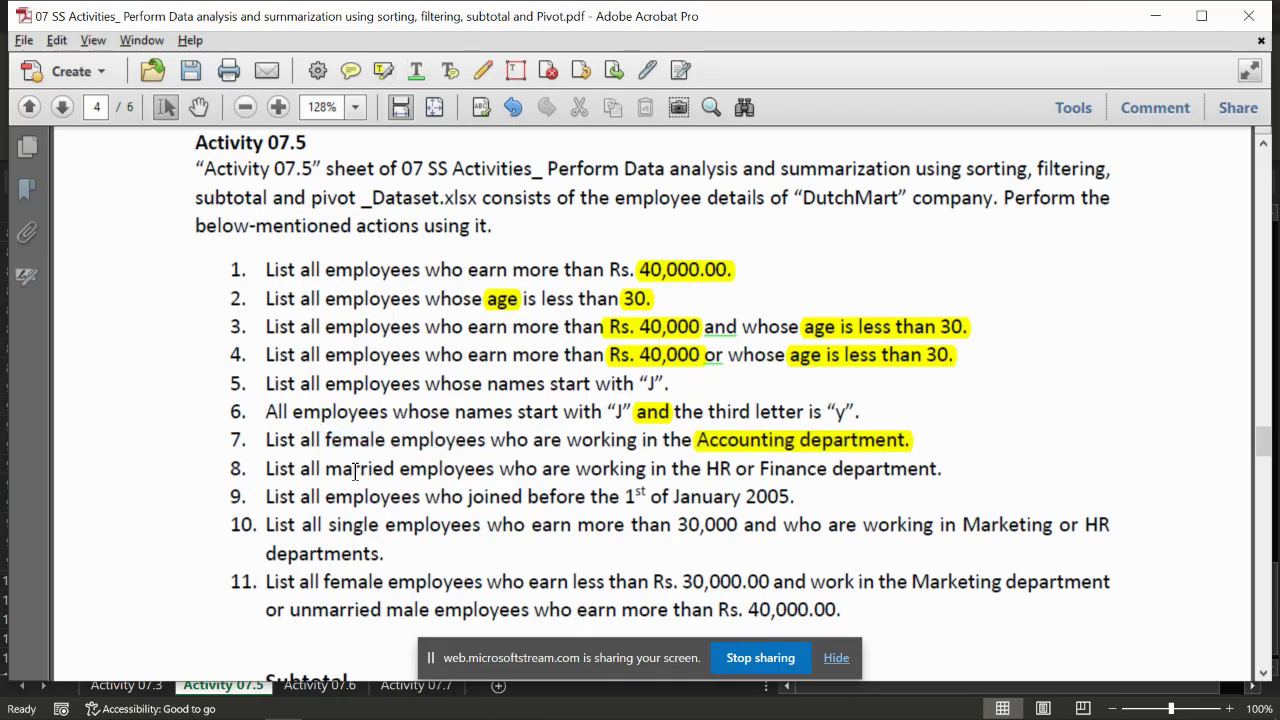
pyautogui.moveTo(322, 441); pyautogui.dragTo(486, 441)
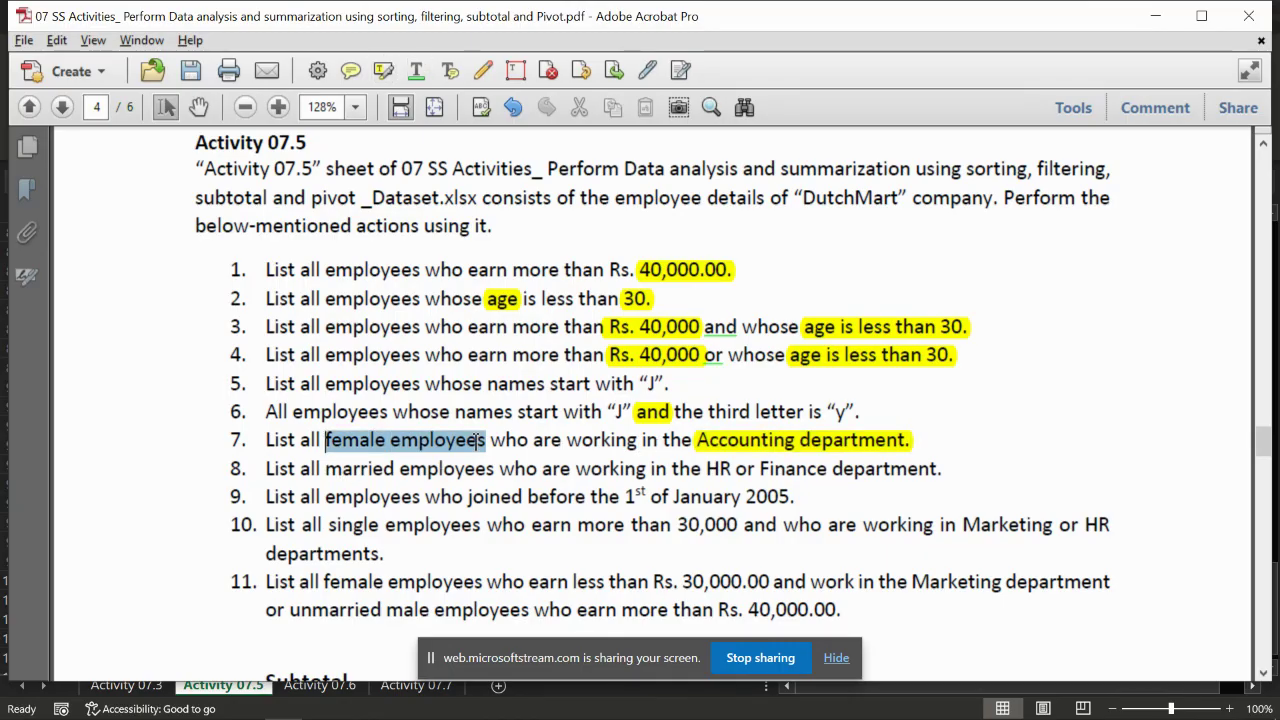
pyautogui.click(384, 69)
# In Excel, copy the Gender header from P92 and move to cell J98 beside Q7
pyautogui.hotkey('alt', 'Tab')
pyautogui.click(750, 465)
pyautogui.press('Up')
pyautogui.press('Up')
pyautogui.press('Right')
pyautogui.press('Right')
pyautogui.press('Right')
pyautogui.press('Left')
pyautogui.press('Right')
pyautogui.press('Right')
pyautogui.press('Right')
pyautogui.press('Right')
pyautogui.hotkey('ctrl', 'c')
pyautogui.press('Down')
pyautogui.press('Left')
pyautogui.press('Left')
pyautogui.press('Left')
pyautogui.press('Down')
pyautogui.press('Down')
pyautogui.press('Down')
pyautogui.press('Down')
pyautogui.press('Left')
pyautogui.press('Down')
pyautogui.press('Left')
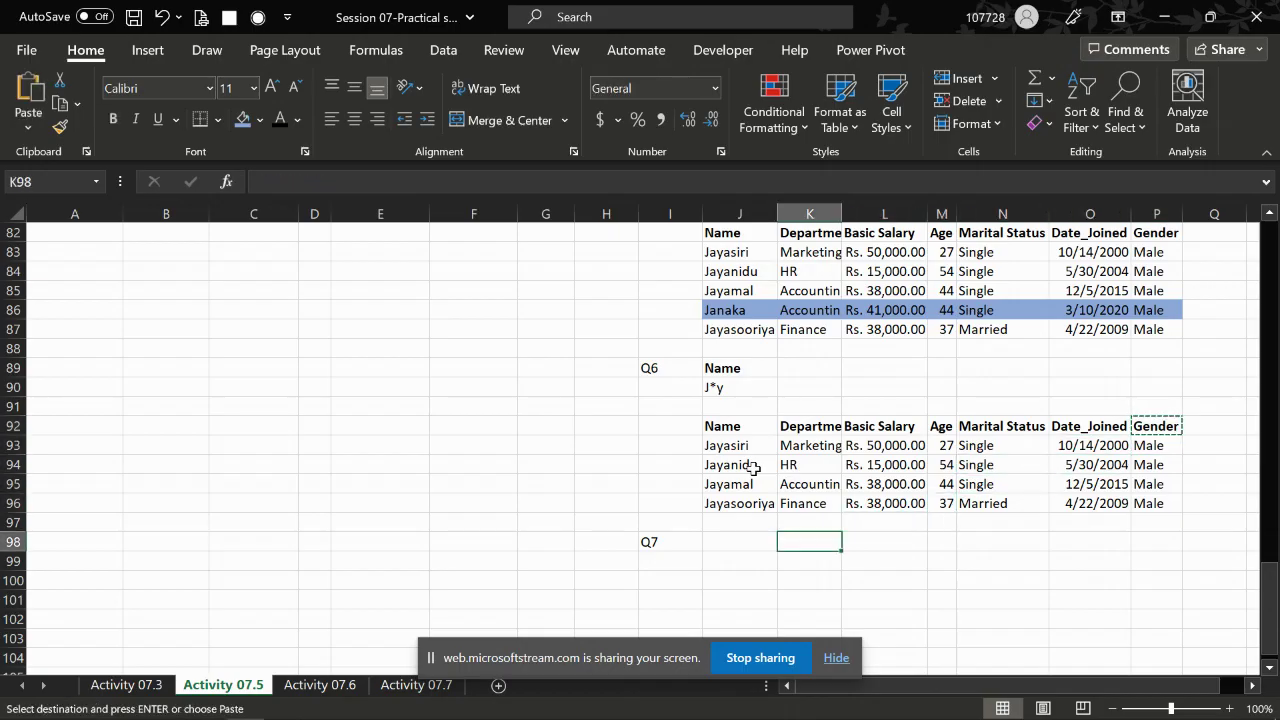
pyautogui.press('Left')
# Paste Gender into J98 and a copied 'Female' value beneath it in J99
pyautogui.hotkey('ctrl', 'v')
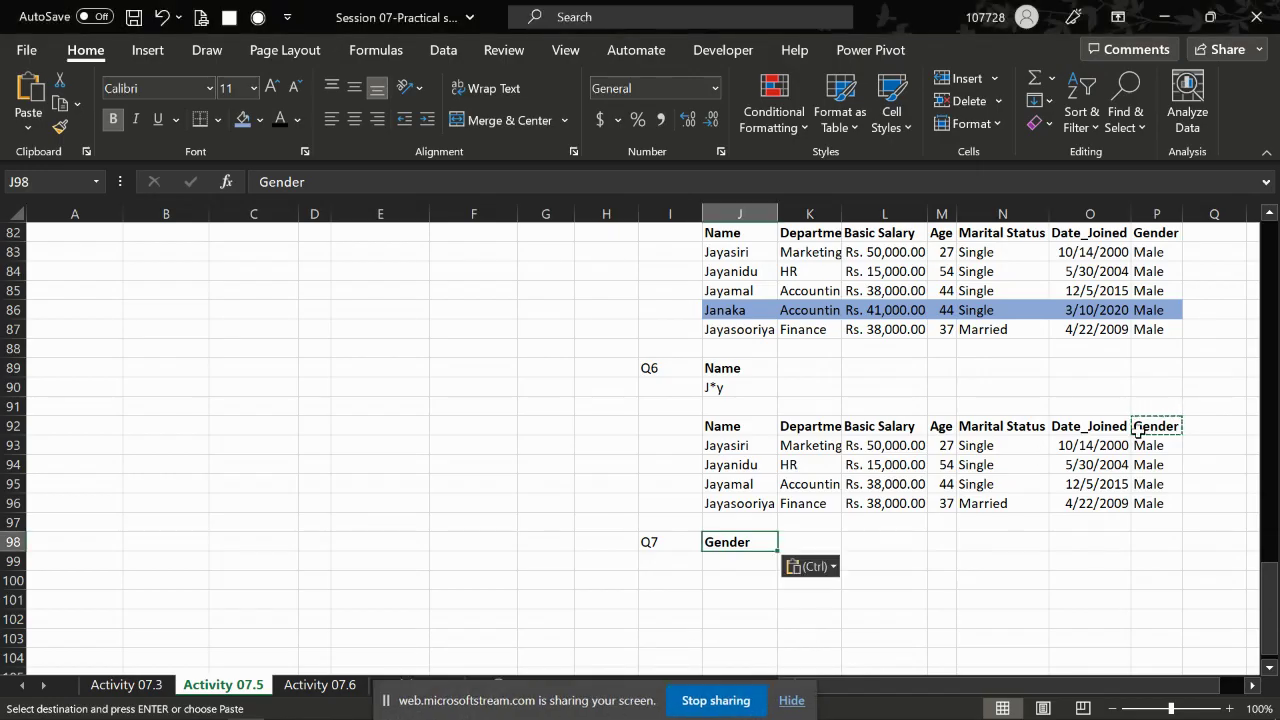
pyautogui.press('Up')
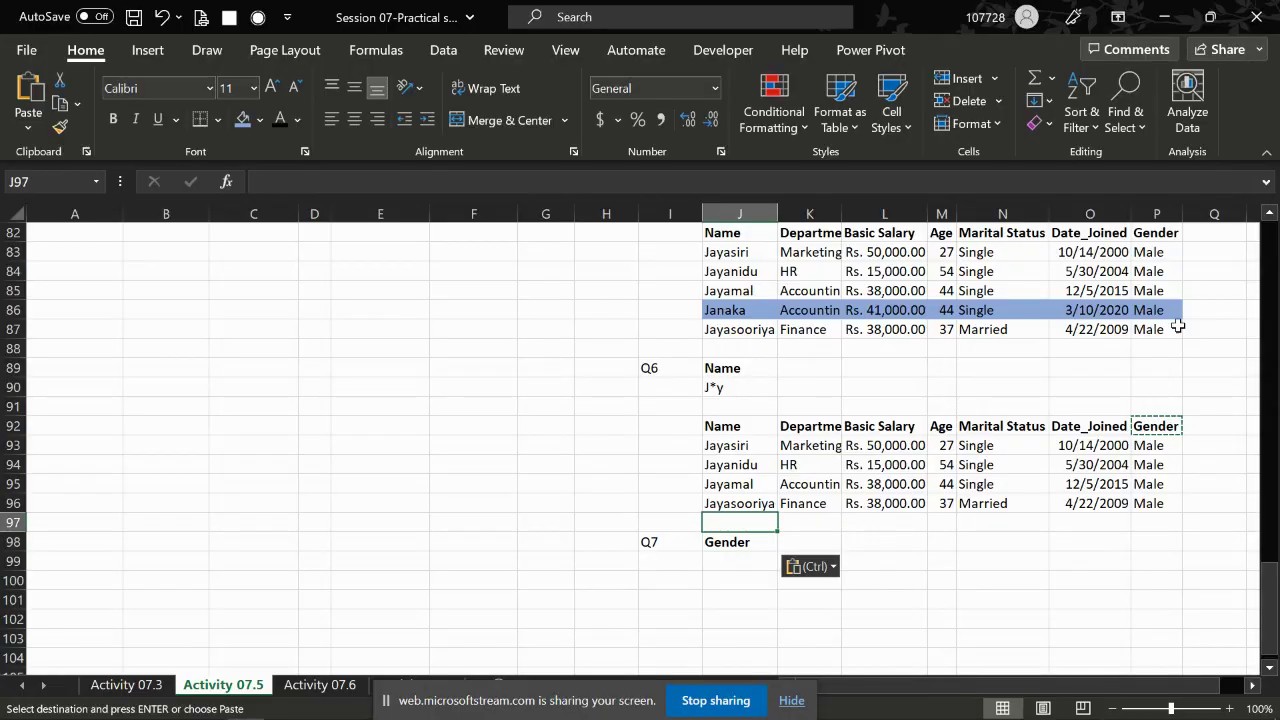
pyautogui.click(1150, 265)
pyautogui.scroll(6, 1150, 262)
pyautogui.click(1152, 268)
pyautogui.hotkey('ctrl', 'c')
pyautogui.press('Down')
pyautogui.press('Left')
pyautogui.press('Left')
pyautogui.press('Left')
pyautogui.press('Down')
pyautogui.press('Down')
pyautogui.press('Down')
pyautogui.press('Left')
pyautogui.press('Left')
pyautogui.press('Left')
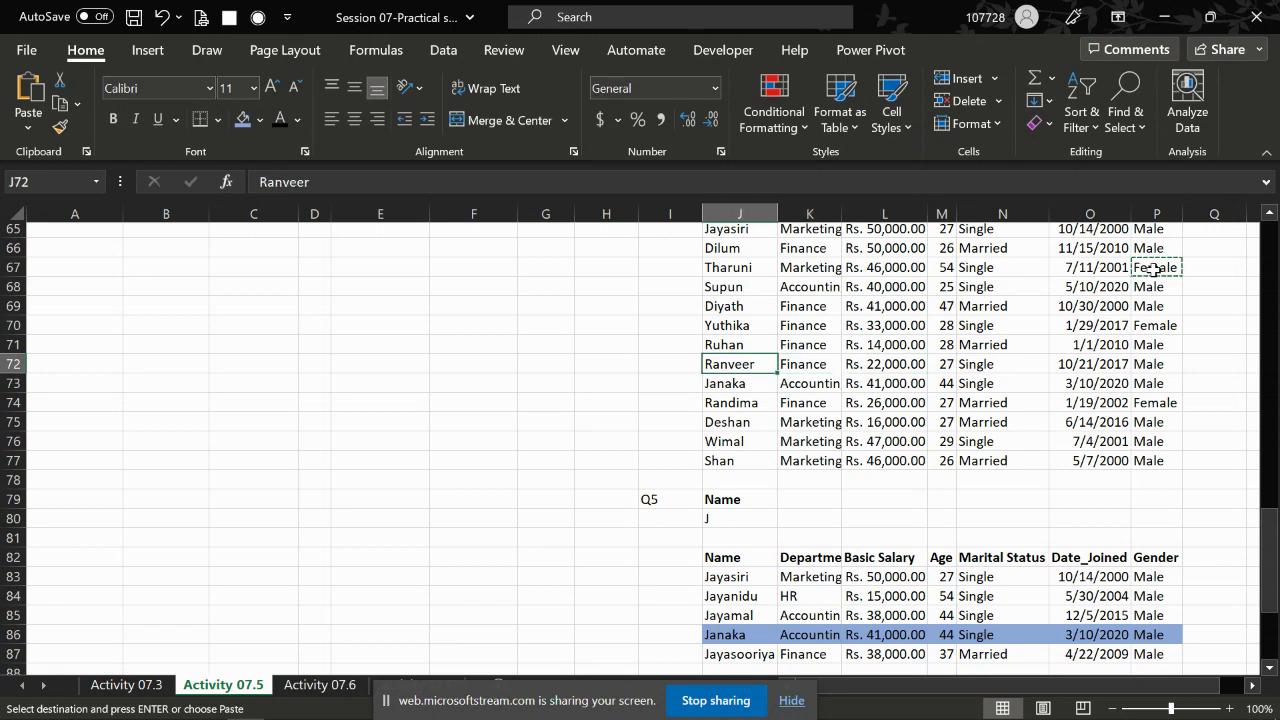
pyautogui.press('Down')
pyautogui.press('Down')
pyautogui.press('Down')
pyautogui.press('Down')
pyautogui.press('Down')
pyautogui.press('Down')
pyautogui.press('Down')
pyautogui.press('Down')
pyautogui.press('Down')
pyautogui.press('Down')
pyautogui.press('Down')
pyautogui.press('Down')
pyautogui.press('Down')
pyautogui.press('Down')
pyautogui.hotkey('ctrl', 'v')
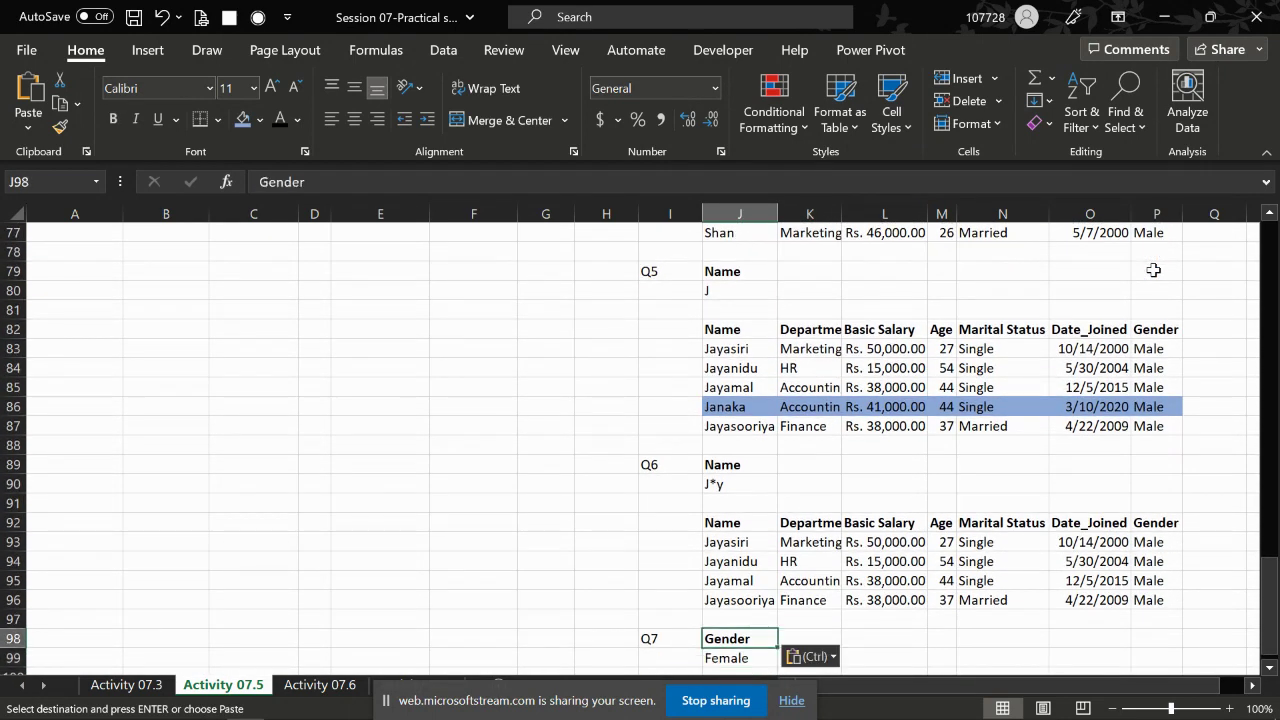
pyautogui.press('Right')
pyautogui.press('Right')
pyautogui.press('Up')
pyautogui.press('Up')
pyautogui.press('Up')
pyautogui.press('Escape')
pyautogui.press('Up')
pyautogui.press('Right')
pyautogui.press('Right')
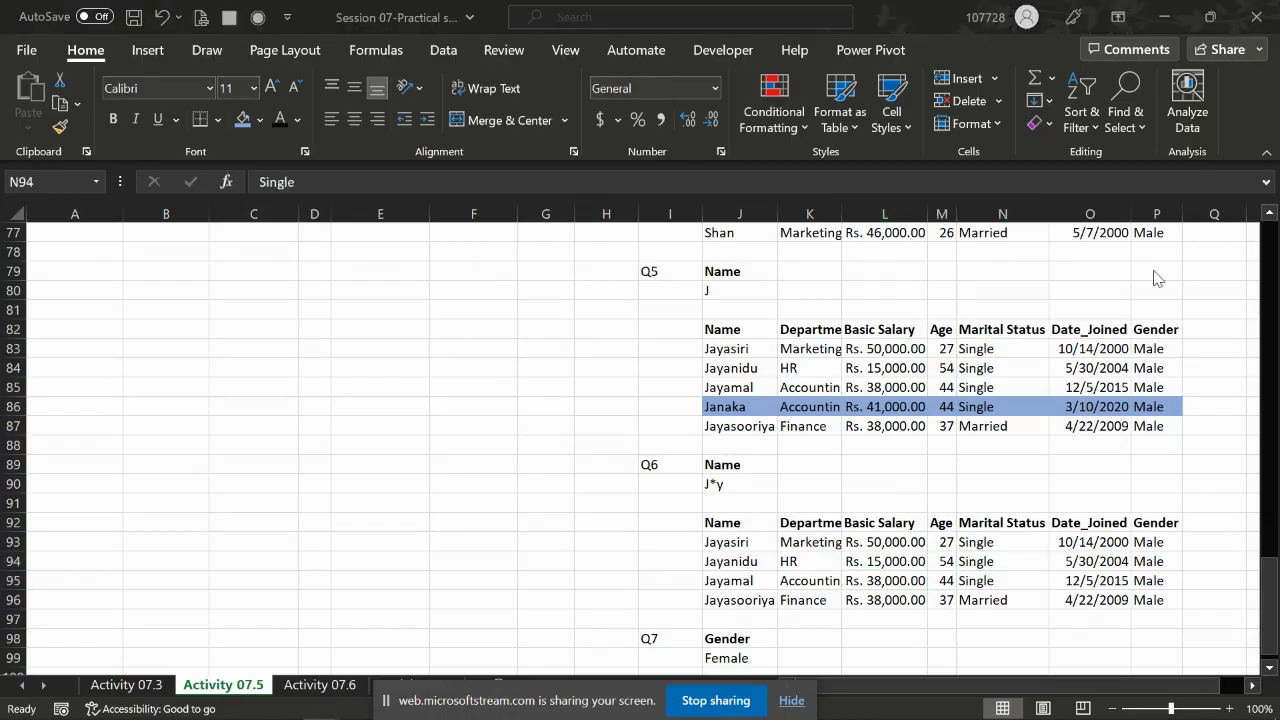
# Add the Department header in K98 with 'Accounting' beneath it in K99
pyautogui.hotkey('alt', 'Tab')
pyautogui.hotkey('alt', 'Tab')
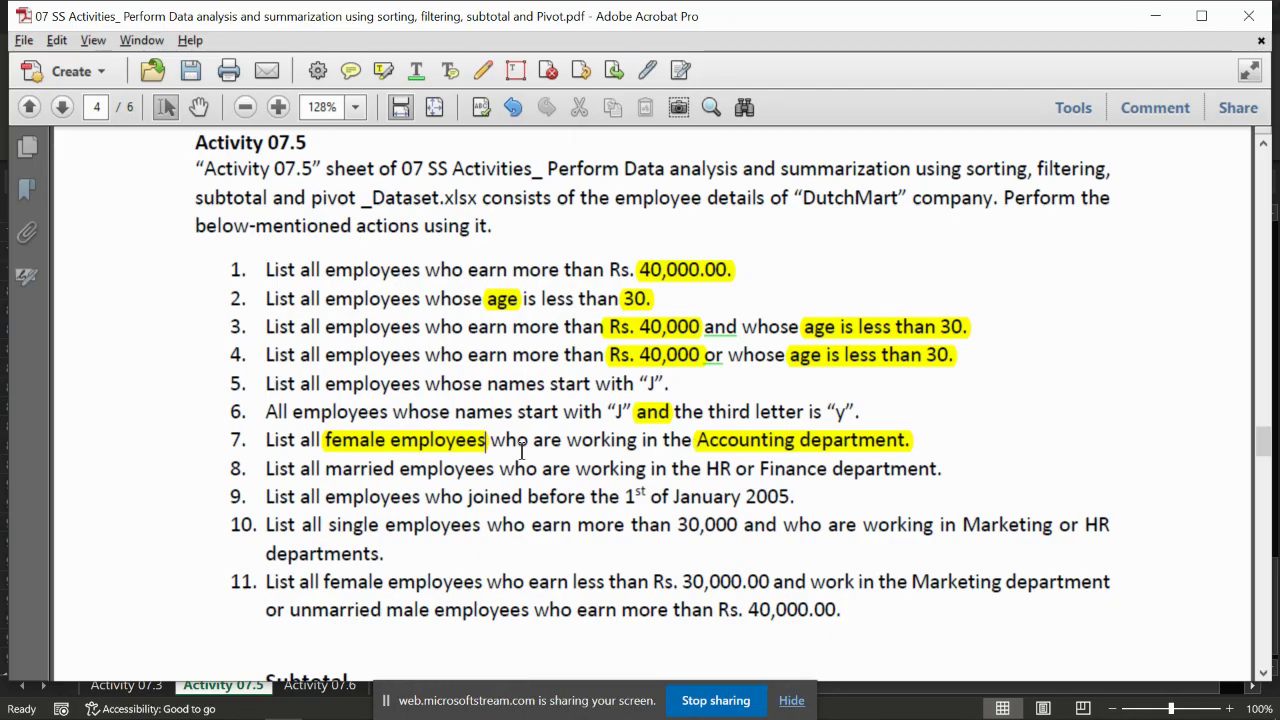
pyautogui.hotkey('alt', 'Tab')
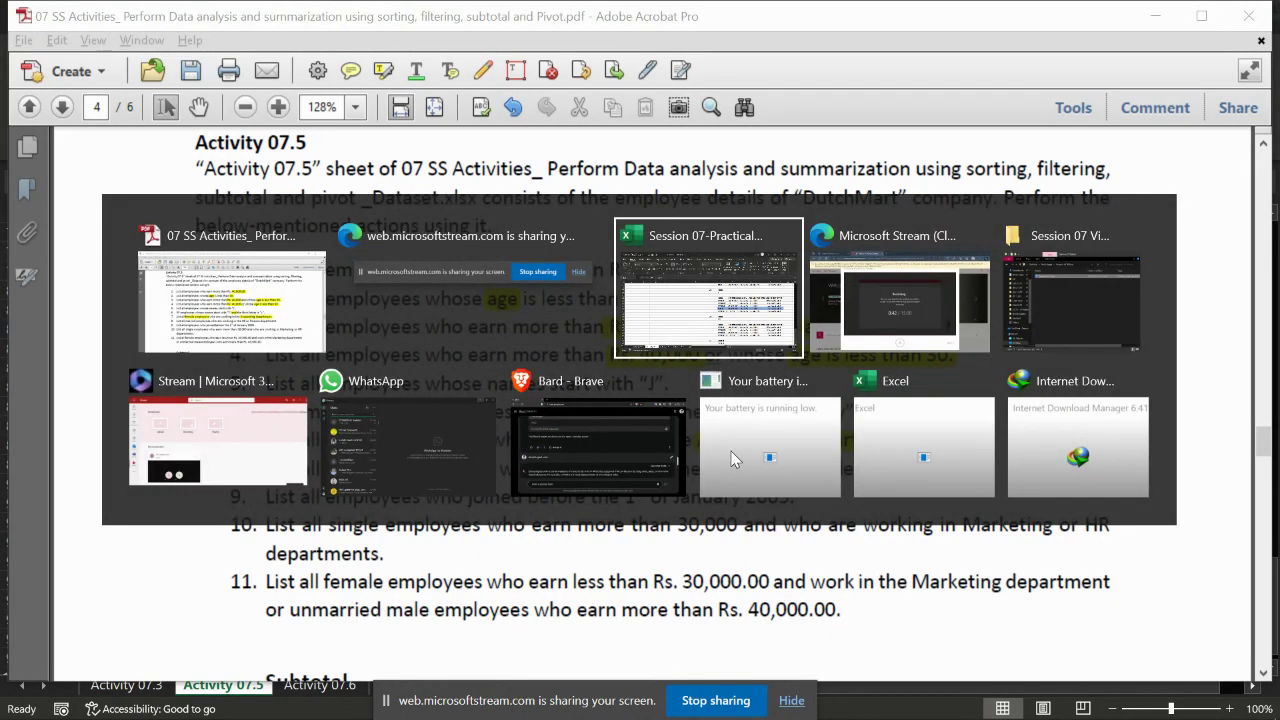
pyautogui.hotkey('alt', 'Tab')
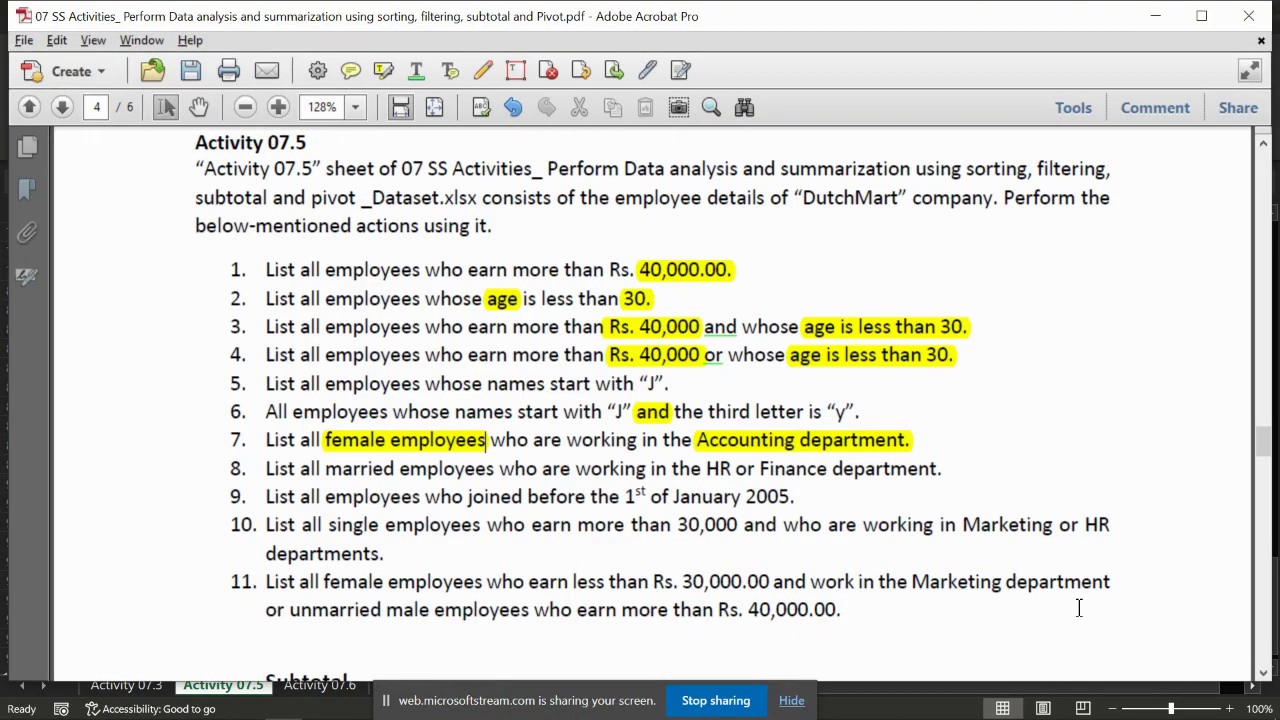
pyautogui.hotkey('alt', 'Tab')
pyautogui.click(833, 528)
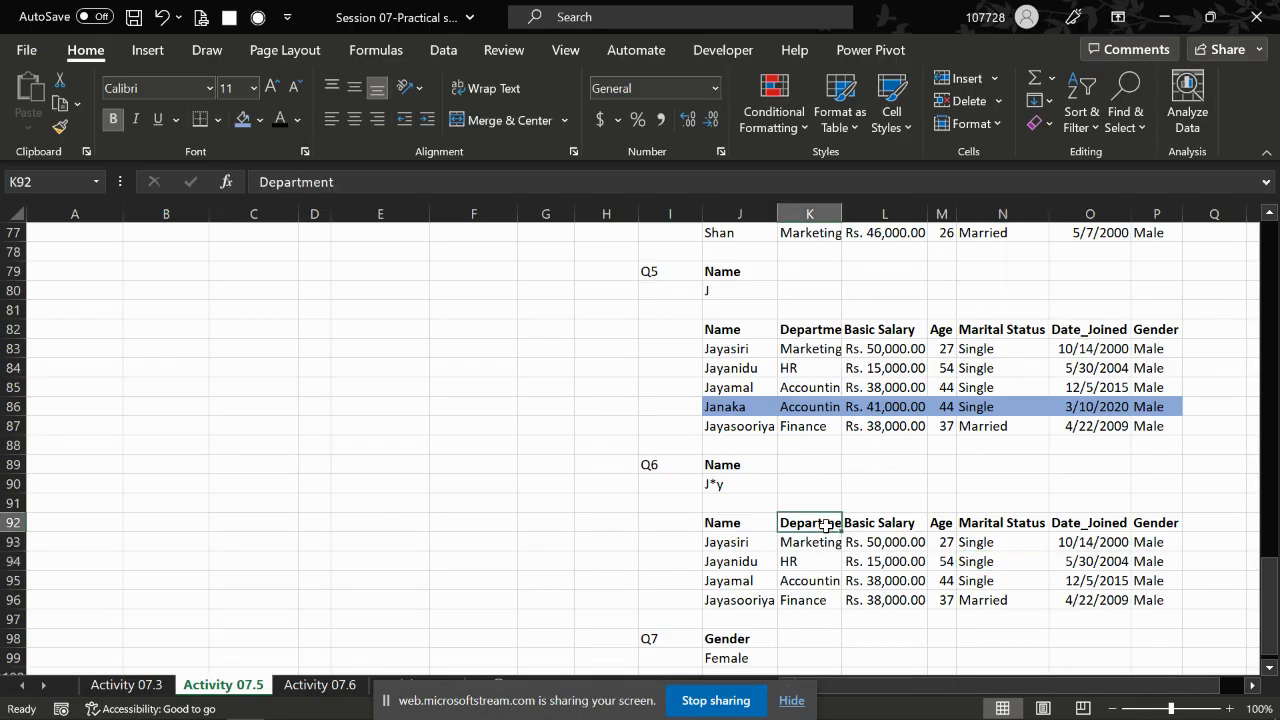
pyautogui.hotkey('ctrl', 'c')
pyautogui.press('Down')
pyautogui.press('Down')
pyautogui.press('Down')
pyautogui.press('Down')
pyautogui.press('Down')
pyautogui.hotkey('ctrl', 'v')
pyautogui.press('Up')
pyautogui.press('Up')
pyautogui.press('Up')
pyautogui.press('Up')
pyautogui.press('Up')
pyautogui.press('Down')
pyautogui.press('Down')
pyautogui.press('Down')
pyautogui.press('ctrl')
pyautogui.press('Escape')
pyautogui.press('Up')
pyautogui.hotkey('ctrl', 'c')
pyautogui.press('Down')
pyautogui.press('Down')
pyautogui.press('Down')
pyautogui.press('Down')
pyautogui.hotkey('ctrl', 'v')
pyautogui.press('Return')
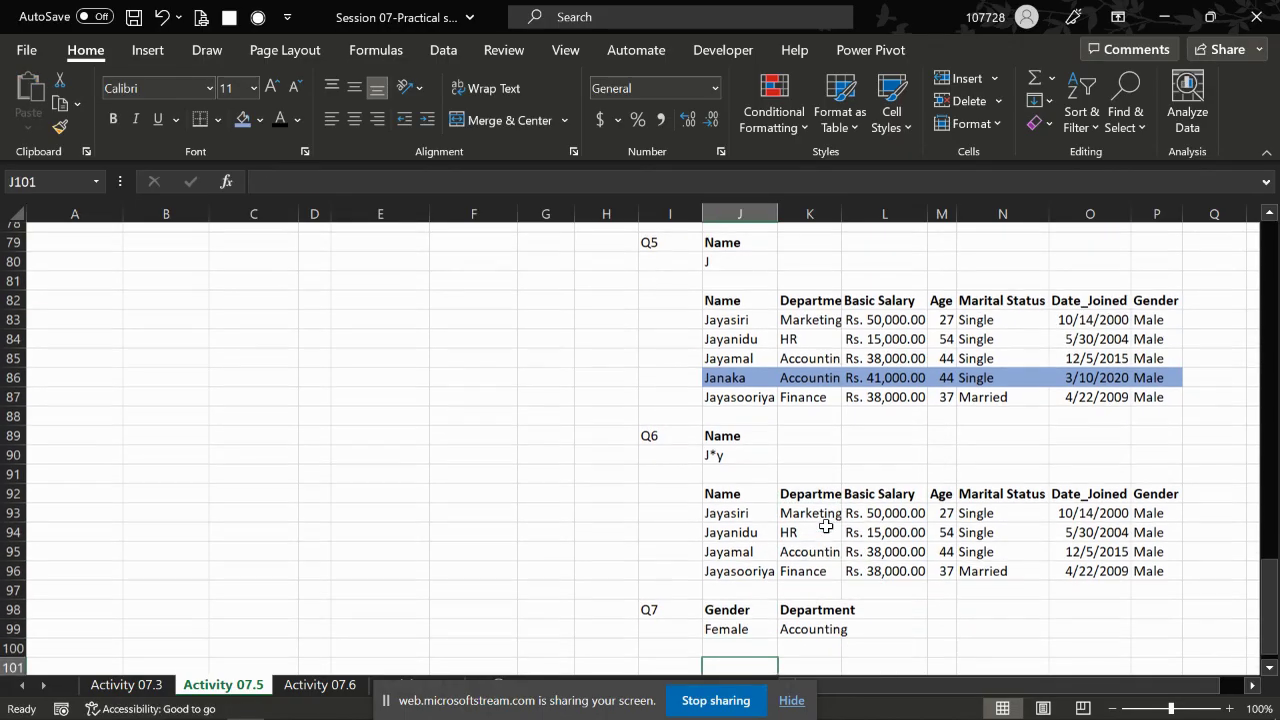
# Check the J98:K99 criteria against the PDF and move to J101 for the output
pyautogui.hotkey('alt', 'Tab')
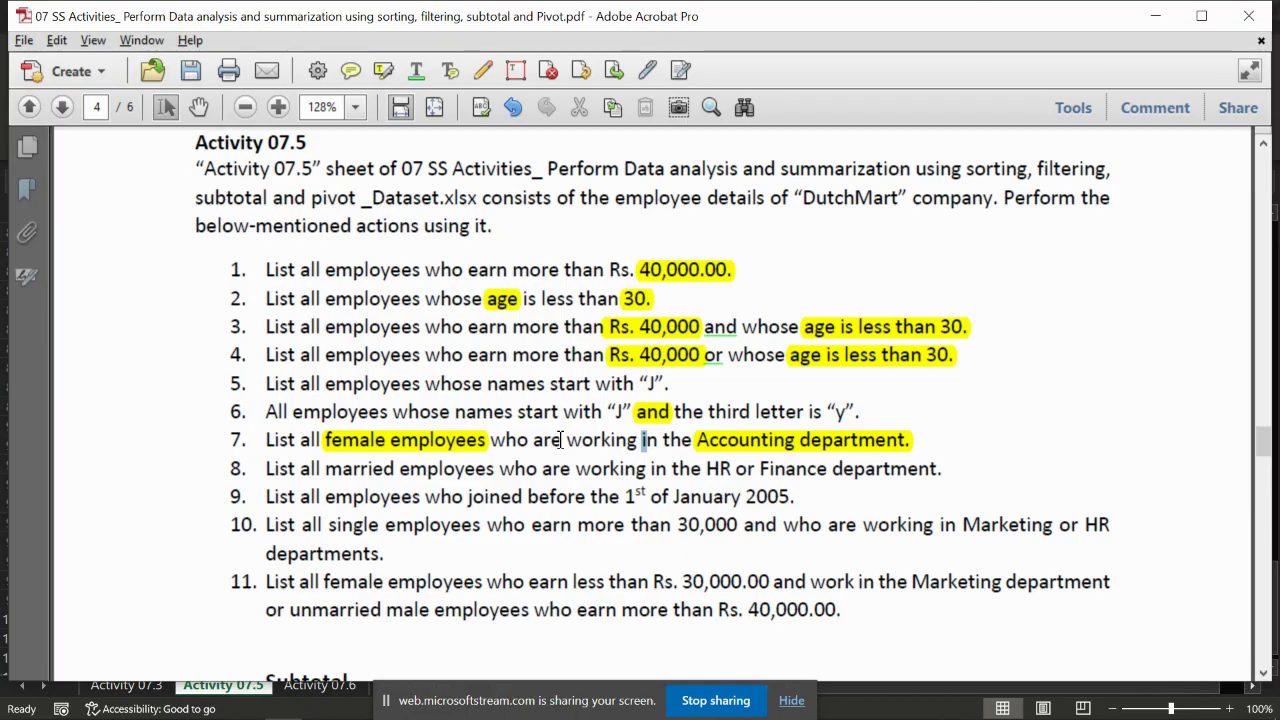
pyautogui.hotkey('alt', 'Tab')
pyautogui.press('Left')
pyautogui.press('Up')
pyautogui.press('Up')
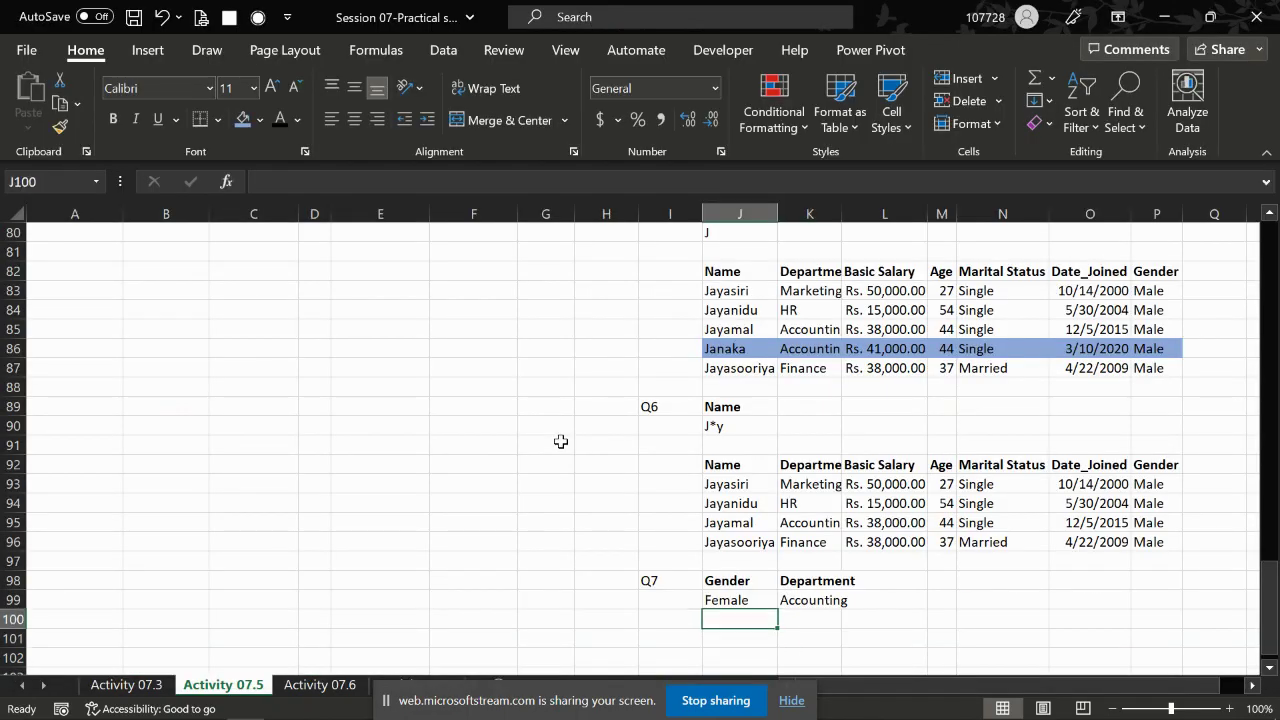
pyautogui.press('Up')
pyautogui.press('Up')
pyautogui.hotkey('shift', 'Down')
pyautogui.press('Right')
pyautogui.hotkey('shift', 'Down')
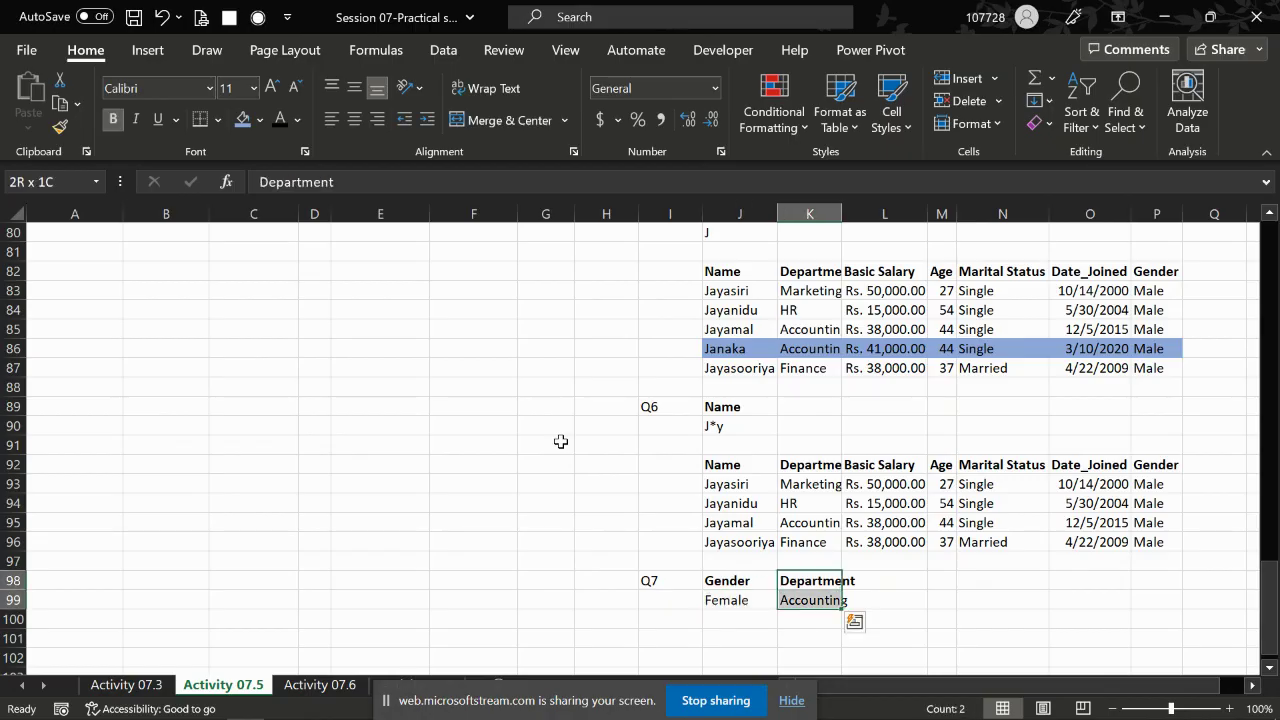
pyautogui.press('Down')
pyautogui.press('Down')
pyautogui.press('Left')
pyautogui.press('Down')
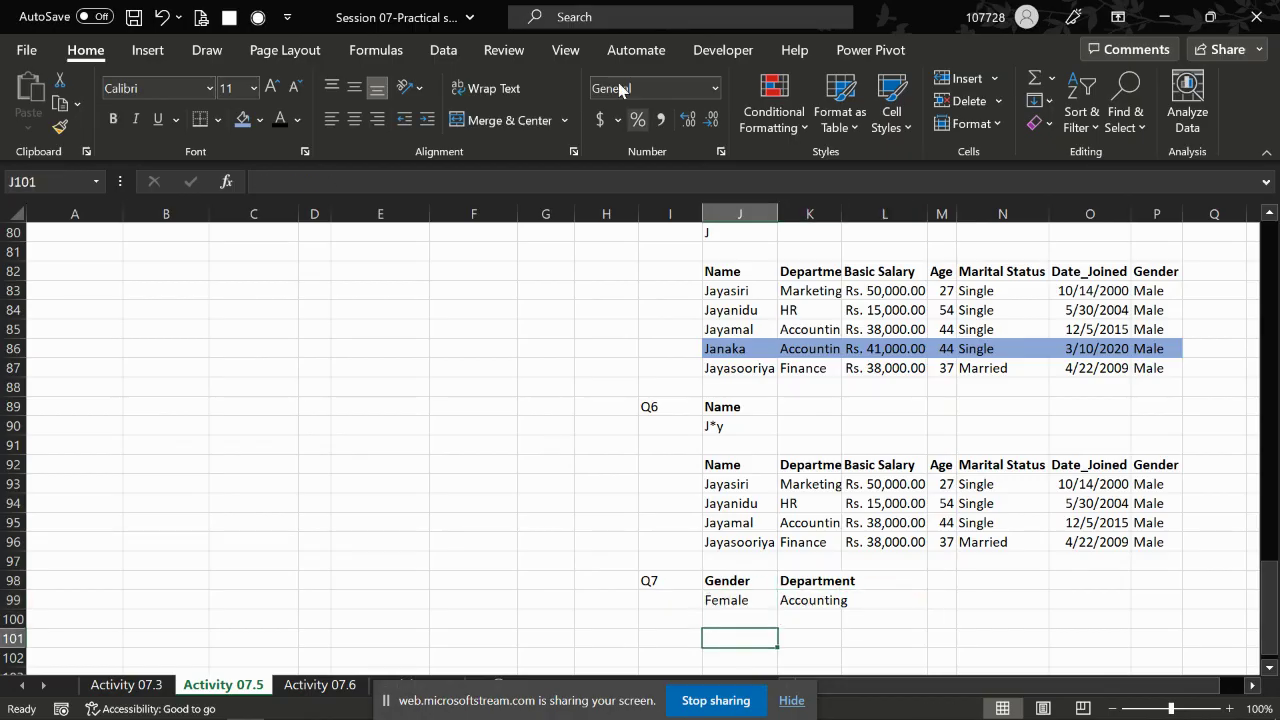
pyautogui.click(443, 50)
# Run Advanced Filter copying to another location, with criteria J98:K99 and output at J101
pyautogui.click(652, 127)
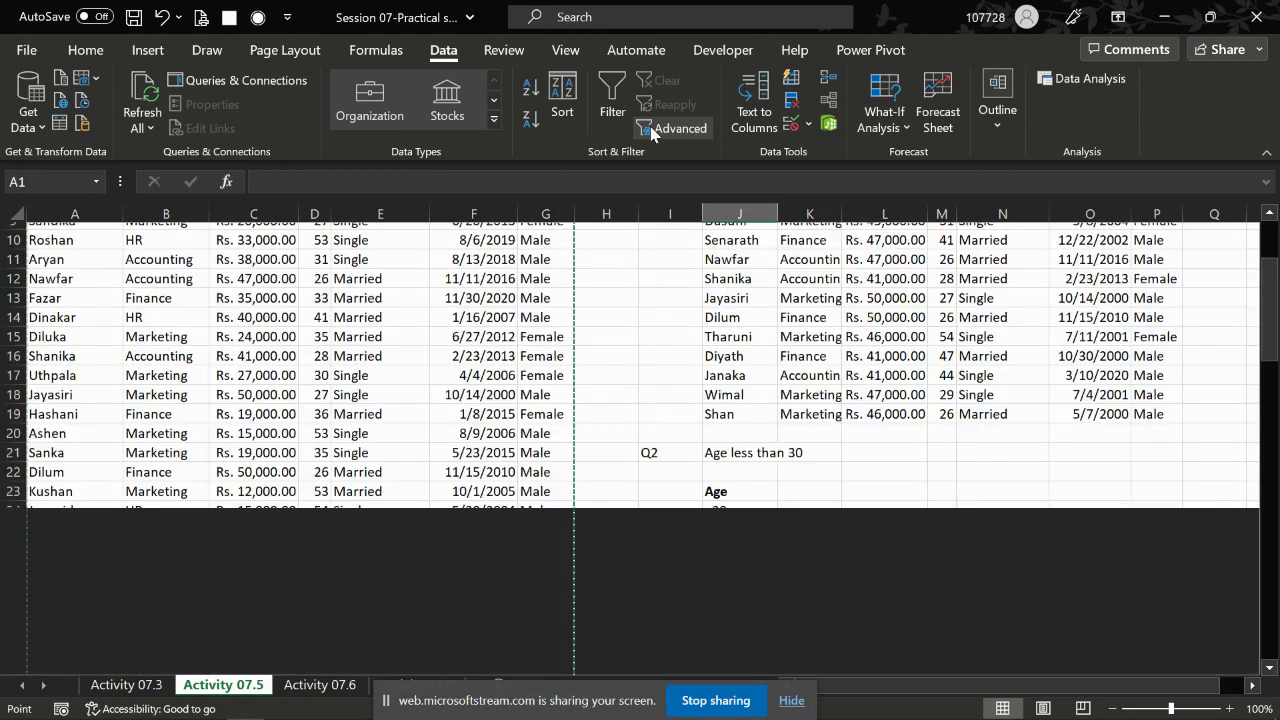
pyautogui.click(537, 88)
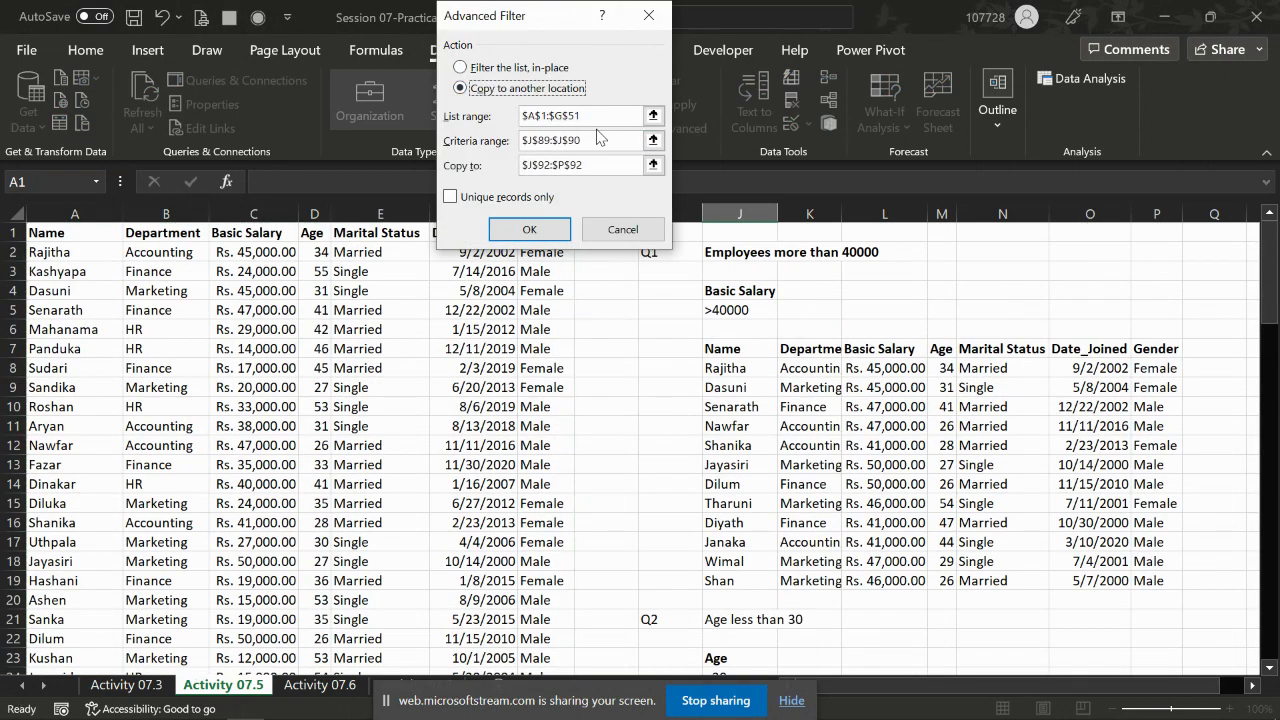
pyautogui.click(598, 116)
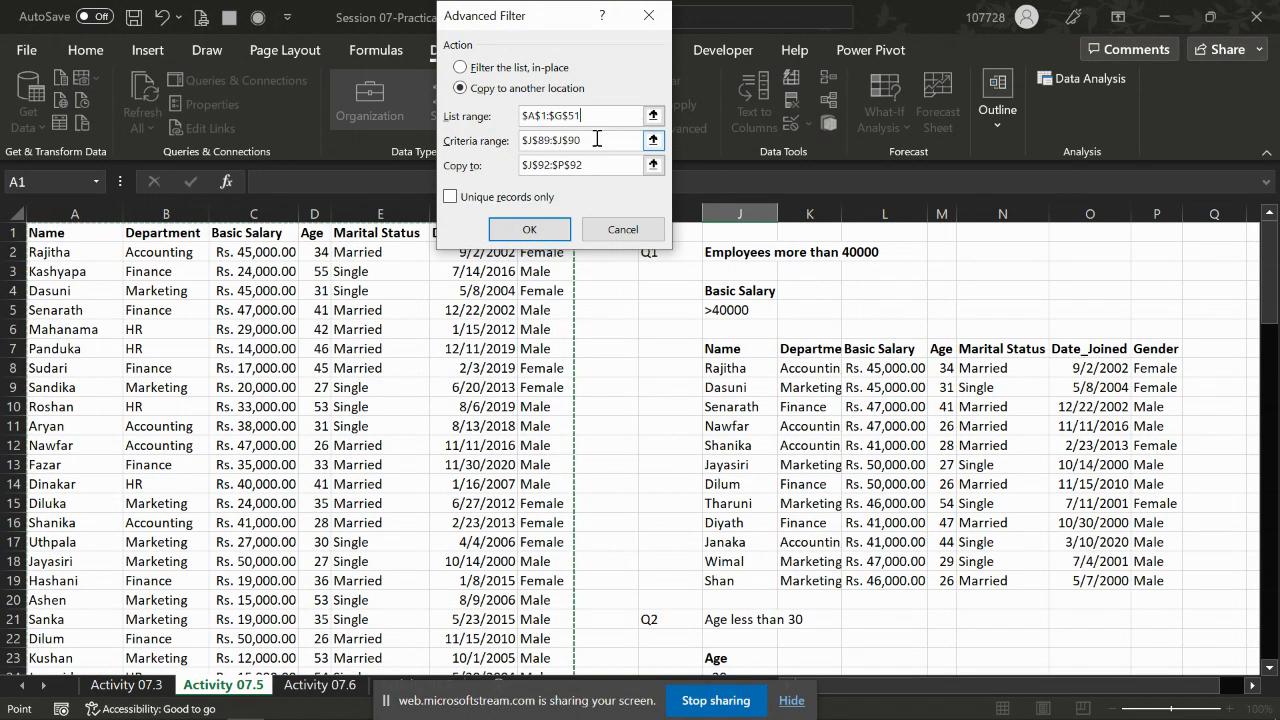
pyautogui.click(596, 138)
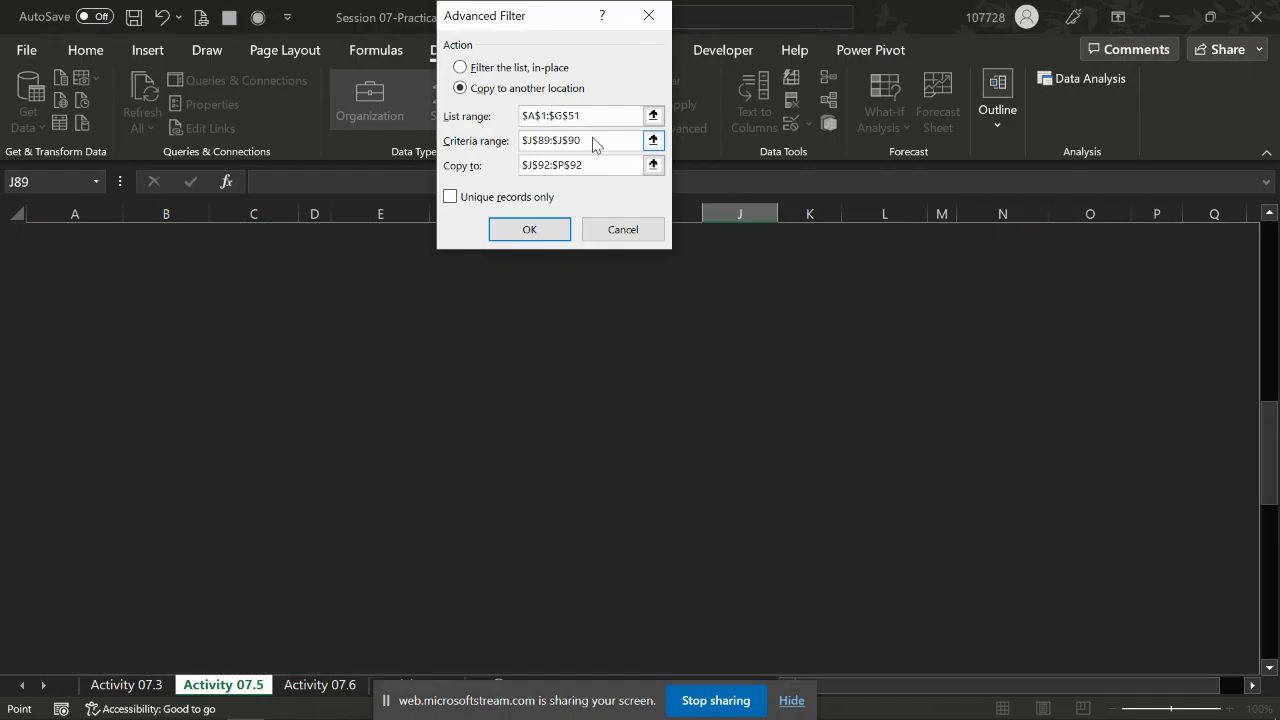
pyautogui.scroll(-8, 797, 499)
pyautogui.moveTo(727, 334); pyautogui.dragTo(806, 353)
pyautogui.click(515, 166)
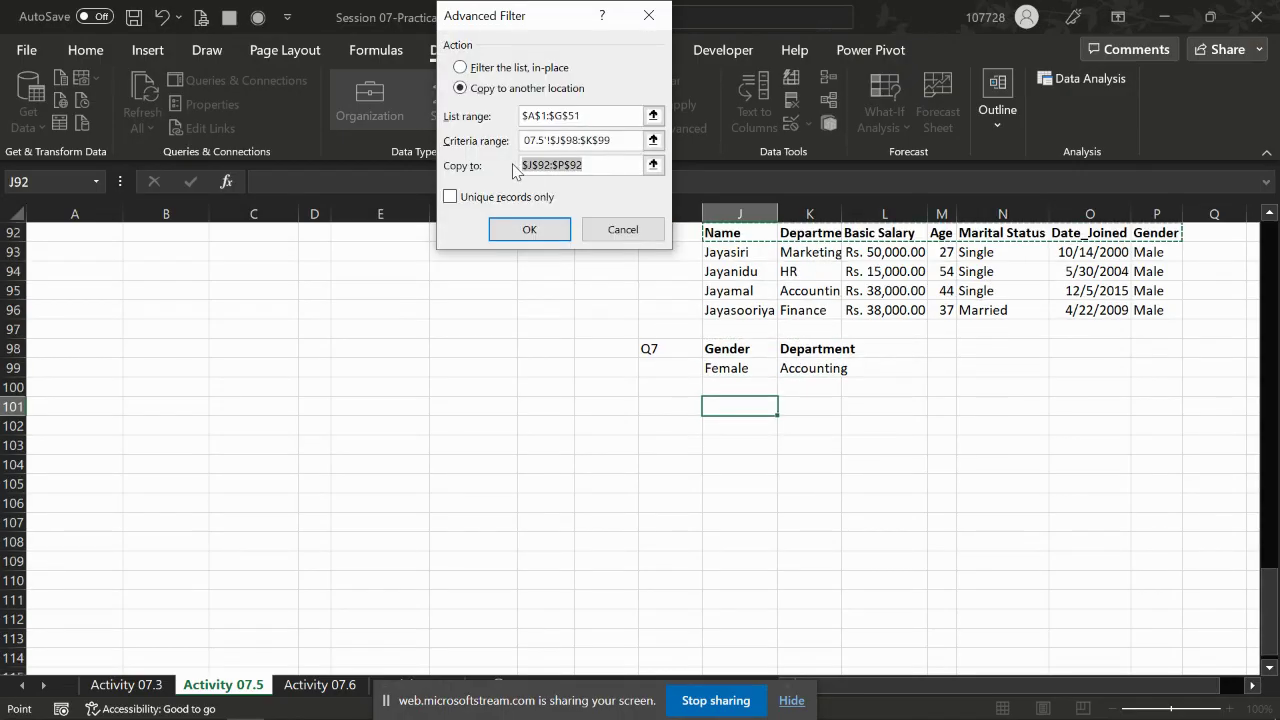
pyautogui.click(729, 402)
pyautogui.click(529, 229)
# Inspect the two extracted female Accounting employee records in J101:P103
pyautogui.press('Down')
pyautogui.hotkey('shift', 'Down')
pyautogui.press('Right')
pyautogui.press('Right')
pyautogui.press('Right')
pyautogui.press('Left')
pyautogui.press('Left')
pyautogui.hotkey('shift', 'Down')
pyautogui.press('Right')
pyautogui.press('Right')
pyautogui.press('Right')
pyautogui.press('Right')
pyautogui.press('Right')
pyautogui.hotkey('ctrl', 'Left')
# Turn on column filters for the employee table header row A1:G1
pyautogui.hotkey('ctrl', 'Up')
pyautogui.hotkey('ctrl', 'Up')
pyautogui.hotkey('ctrl', 'Up')
pyautogui.hotkey('ctrl', 'Home')
pyautogui.hotkey('ctrl', 'shift', 'Right')
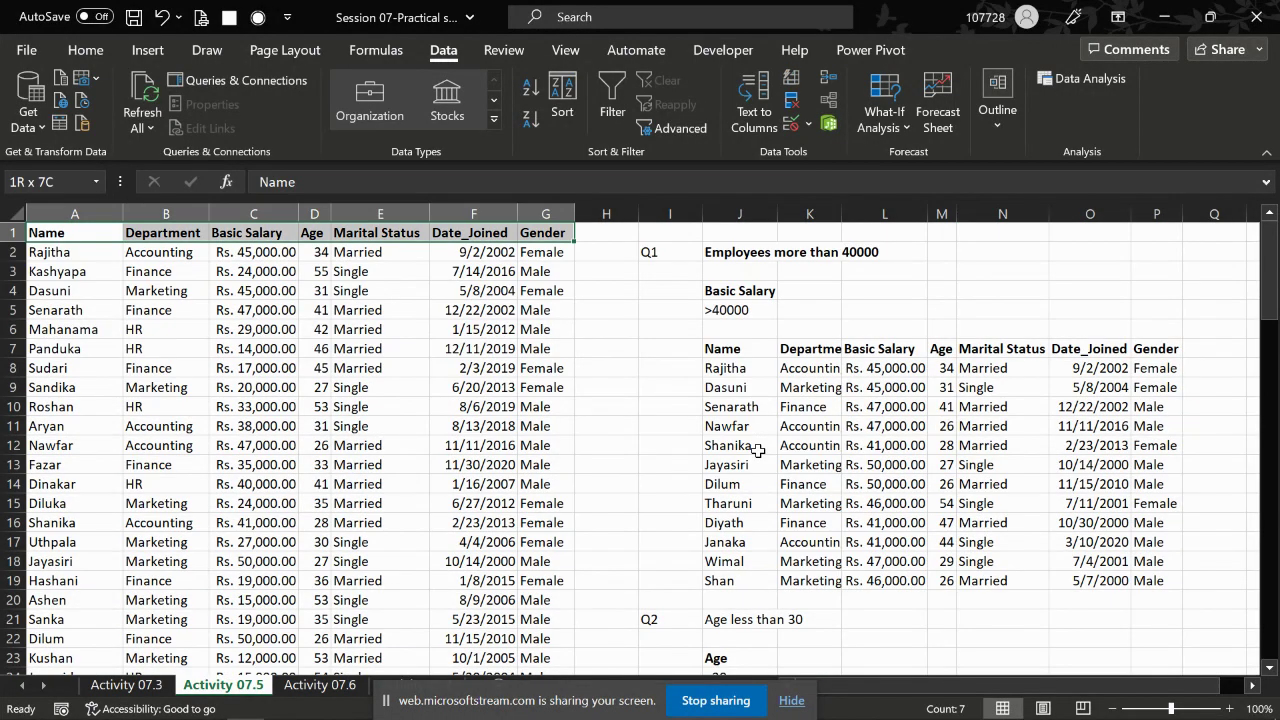
pyautogui.hotkey('ctrl', 'shift', 'l')
# Filter the employee table to Department 'Accounting' and Gender 'Female' to cross-check Q7
pyautogui.click(200, 232)
pyautogui.click(80, 472)
pyautogui.click(107, 491)
pyautogui.press('Return')
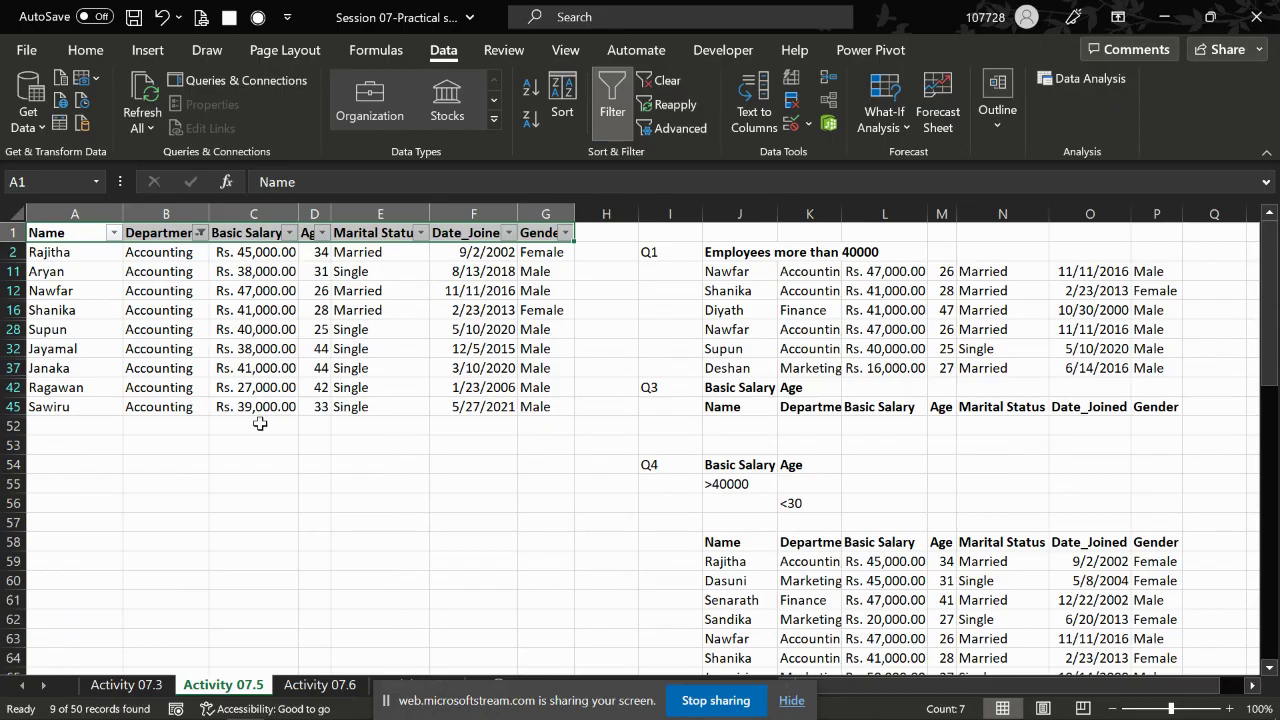
pyautogui.click(565, 232)
pyautogui.click(382, 473)
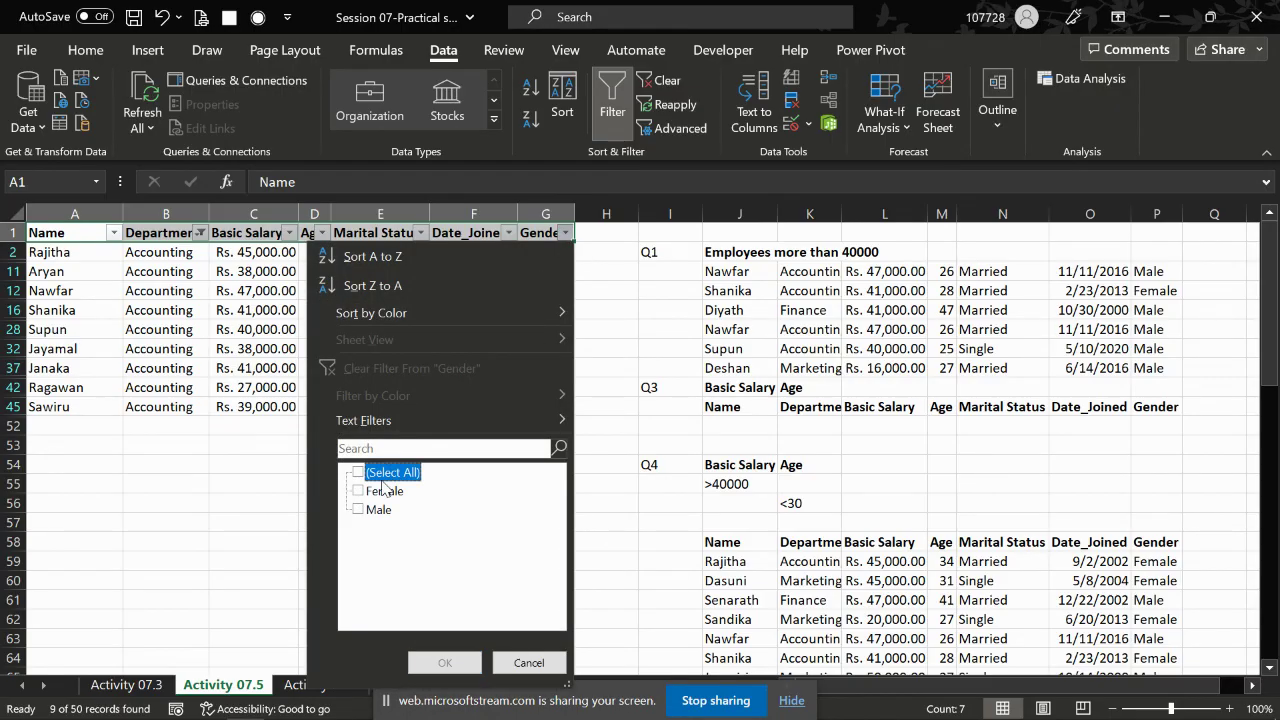
pyautogui.click(383, 490)
pyautogui.press('Return')
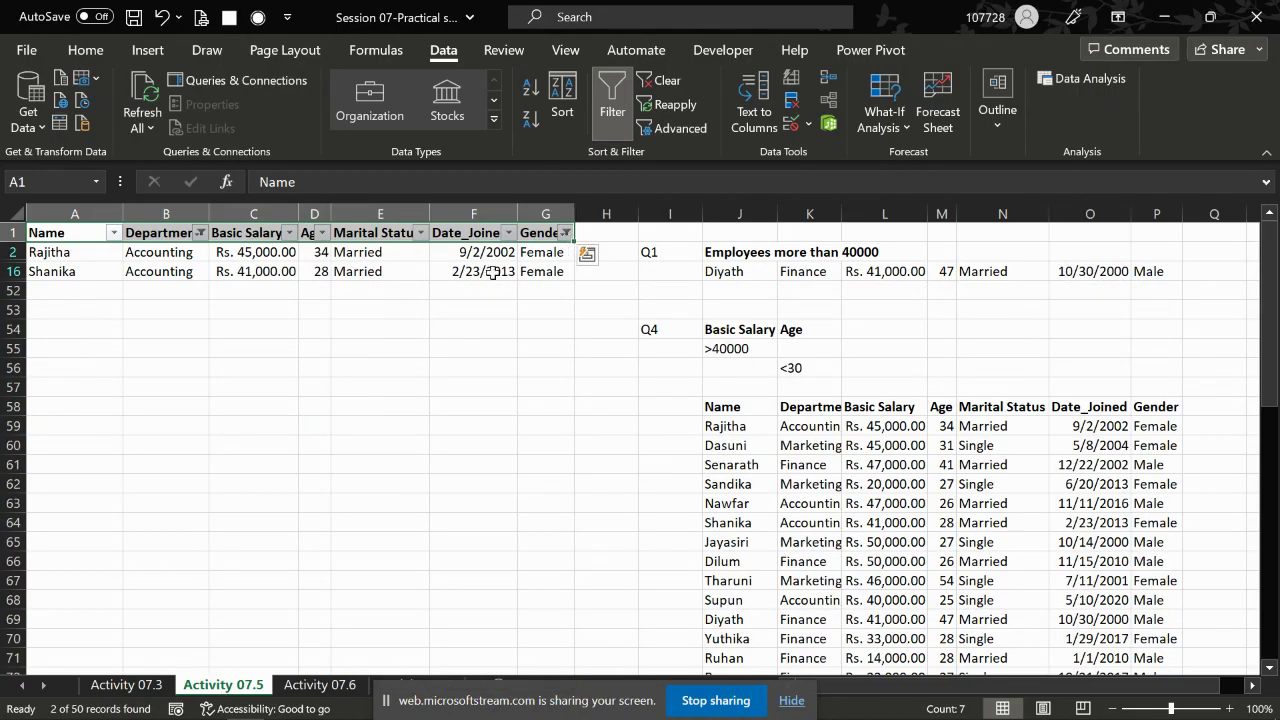
# Review the filtered rows, then clear all filters from the employee table
pyautogui.moveTo(188, 252); pyautogui.dragTo(188, 272)
pyautogui.scroll(-10, 866, 412)
pyautogui.scroll(-10, 868, 416)
pyautogui.scroll(6, 868, 416)
pyautogui.moveTo(768, 363); pyautogui.dragTo(770, 385)
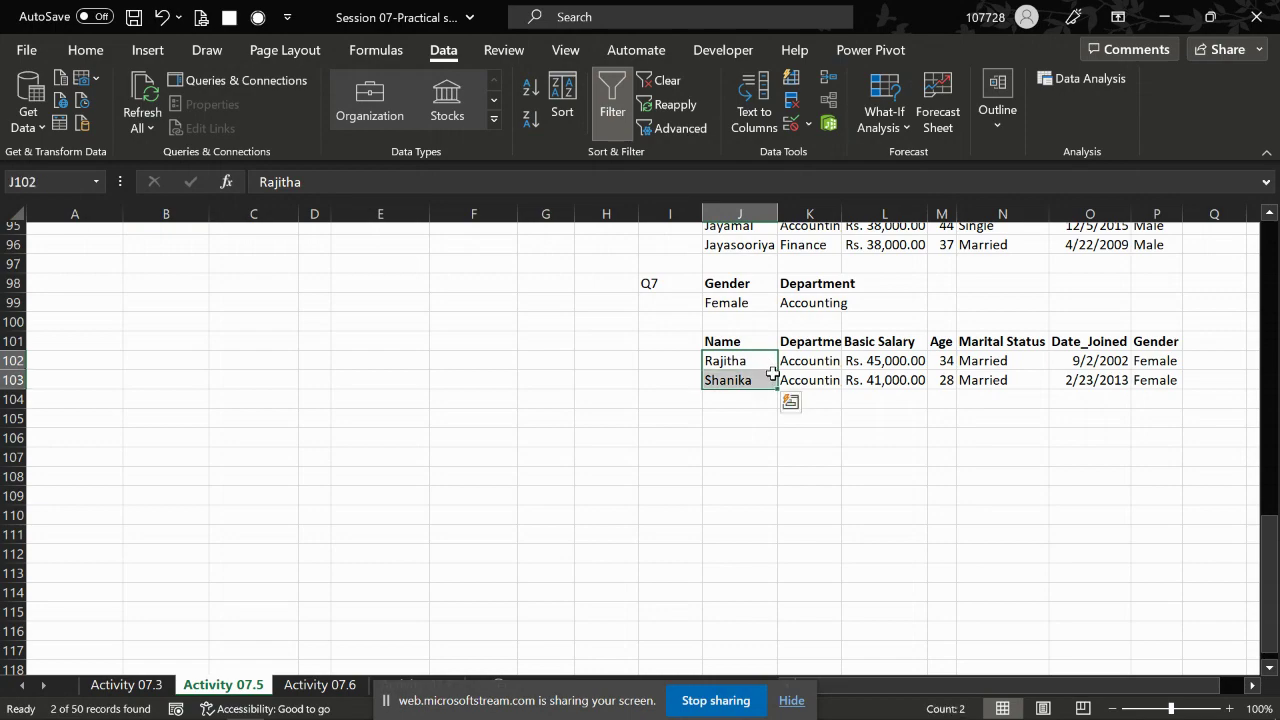
pyautogui.scroll(15, 351, 318)
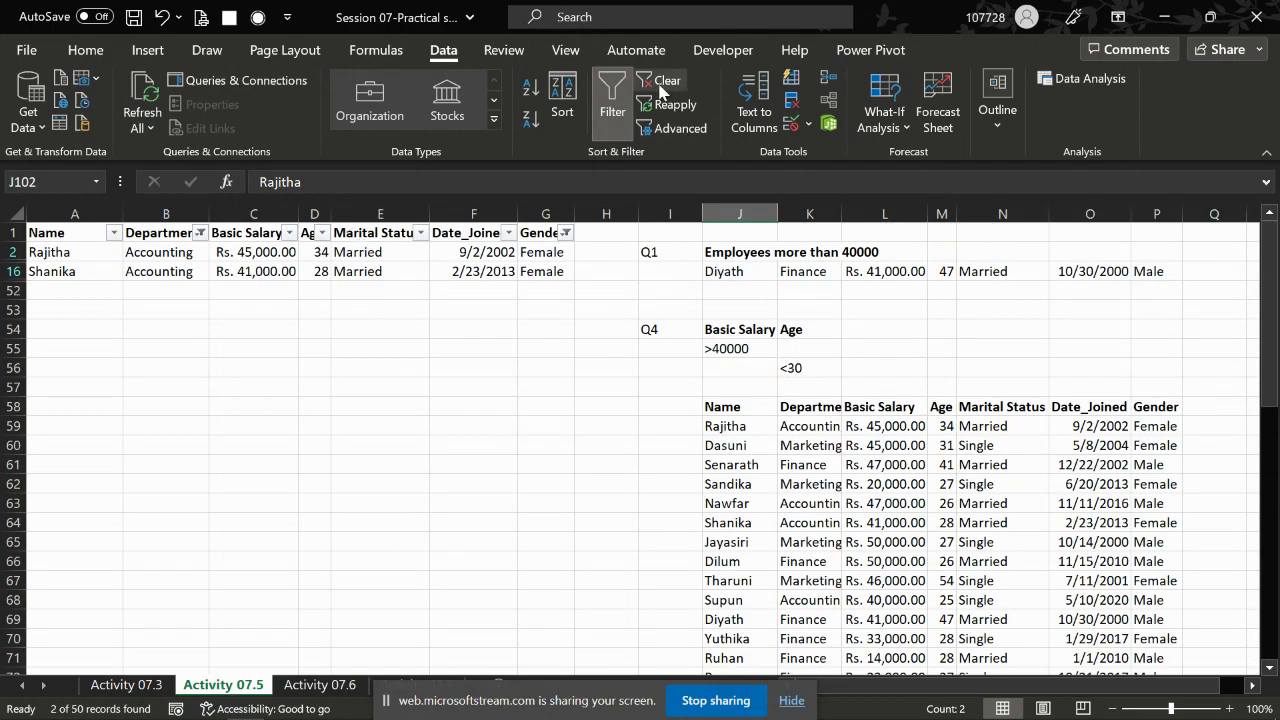
pyautogui.click(660, 80)
# Type the label 'Q8' into cell I105, then return to the activity PDF
pyautogui.scroll(-12, 866, 565)
pyautogui.scroll(-15, 866, 565)
pyautogui.scroll(-5, 866, 565)
pyautogui.scroll(6, 866, 565)
pyautogui.click(688, 597)
pyautogui.write('Q8')
pyautogui.press('Tab')
pyautogui.hotkey('alt', 'Tab')
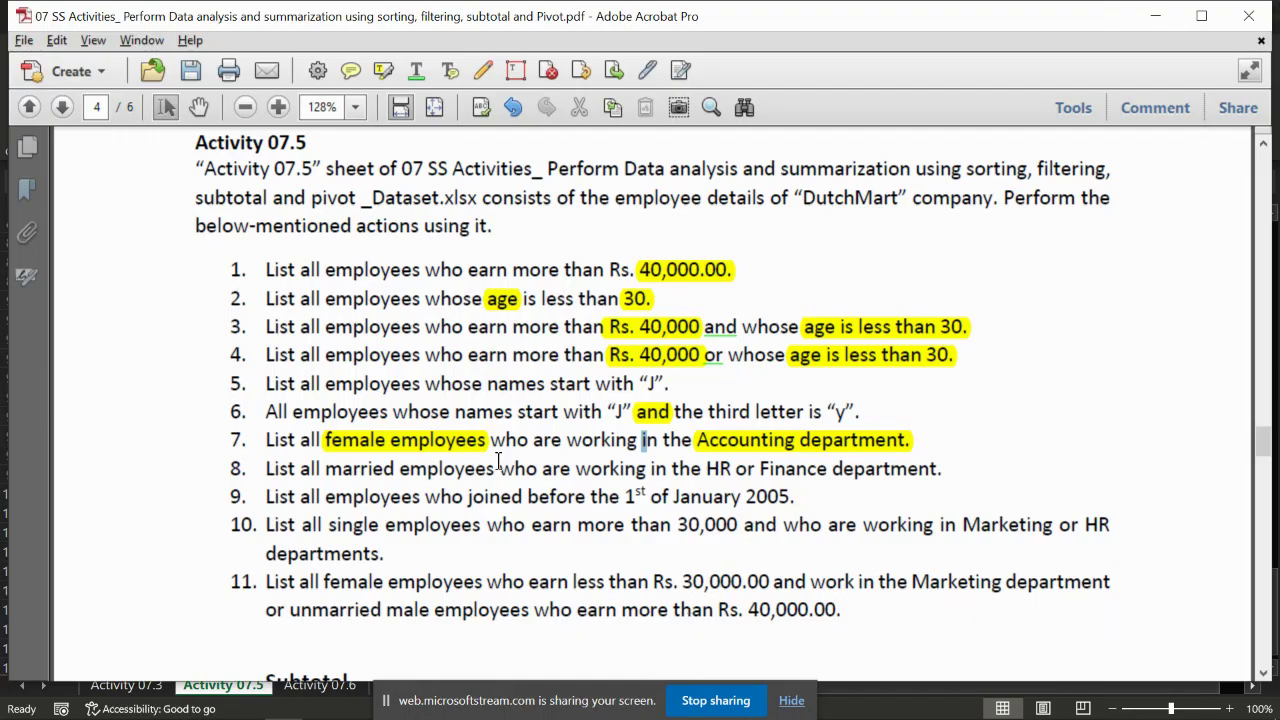
# Highlight 'married employees' and 'HR or Finance department' in item 8 of the PDF
pyautogui.moveTo(326, 472)
pyautogui.mouseDown()
pyautogui.moveTo(457, 497)
pyautogui.moveTo(481, 470)
pyautogui.moveTo(500, 481)
pyautogui.mouseUp()
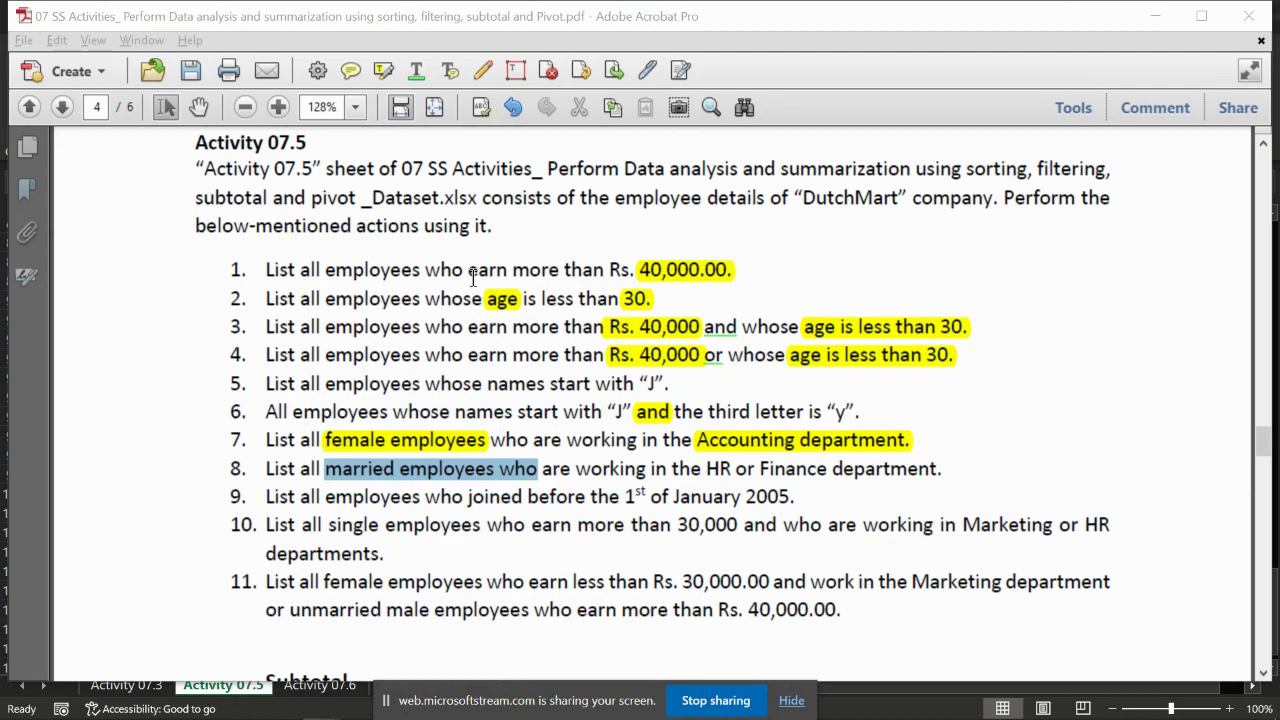
pyautogui.click(478, 329)
pyautogui.moveTo(326, 470); pyautogui.dragTo(467, 480)
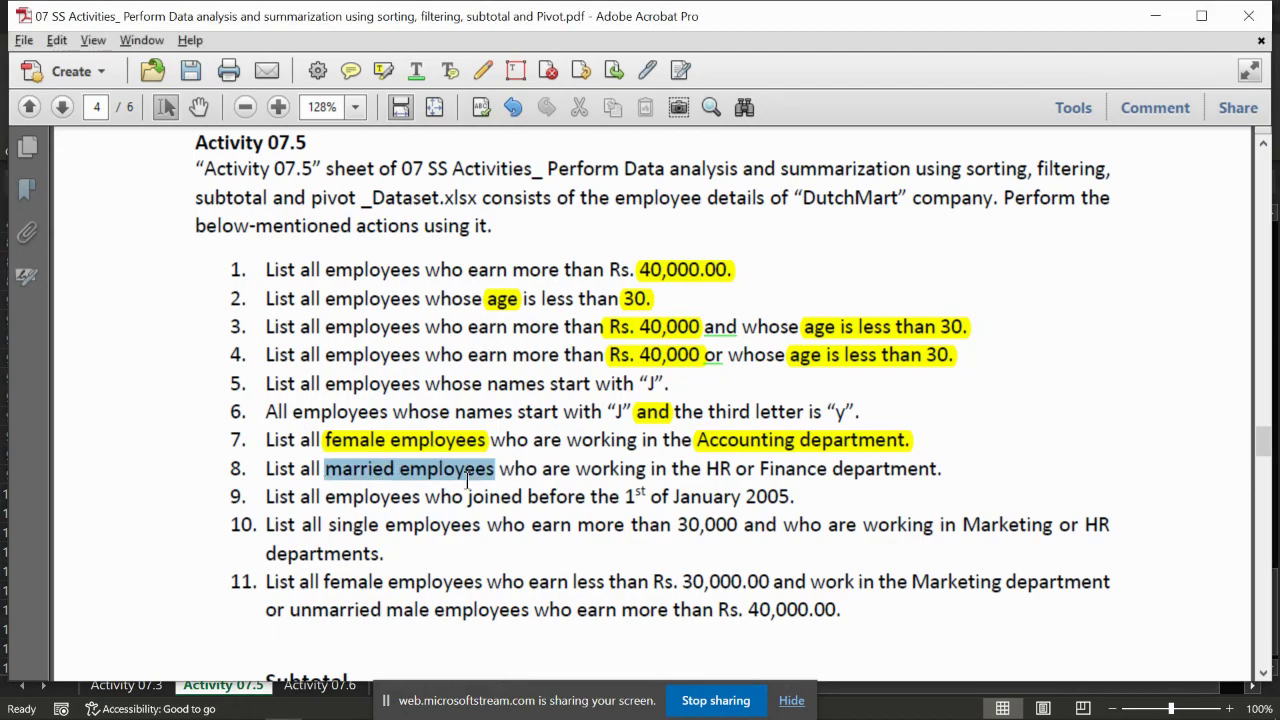
pyautogui.click(384, 72)
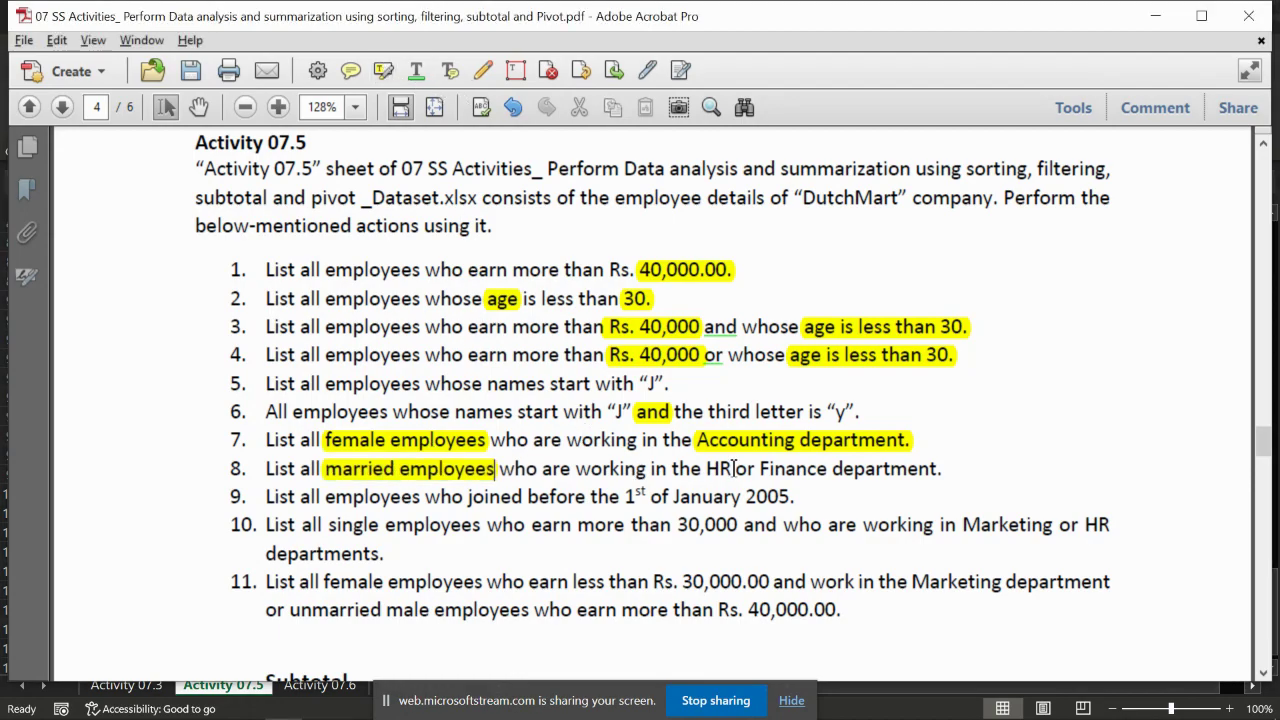
pyautogui.moveTo(716, 467); pyautogui.dragTo(894, 470)
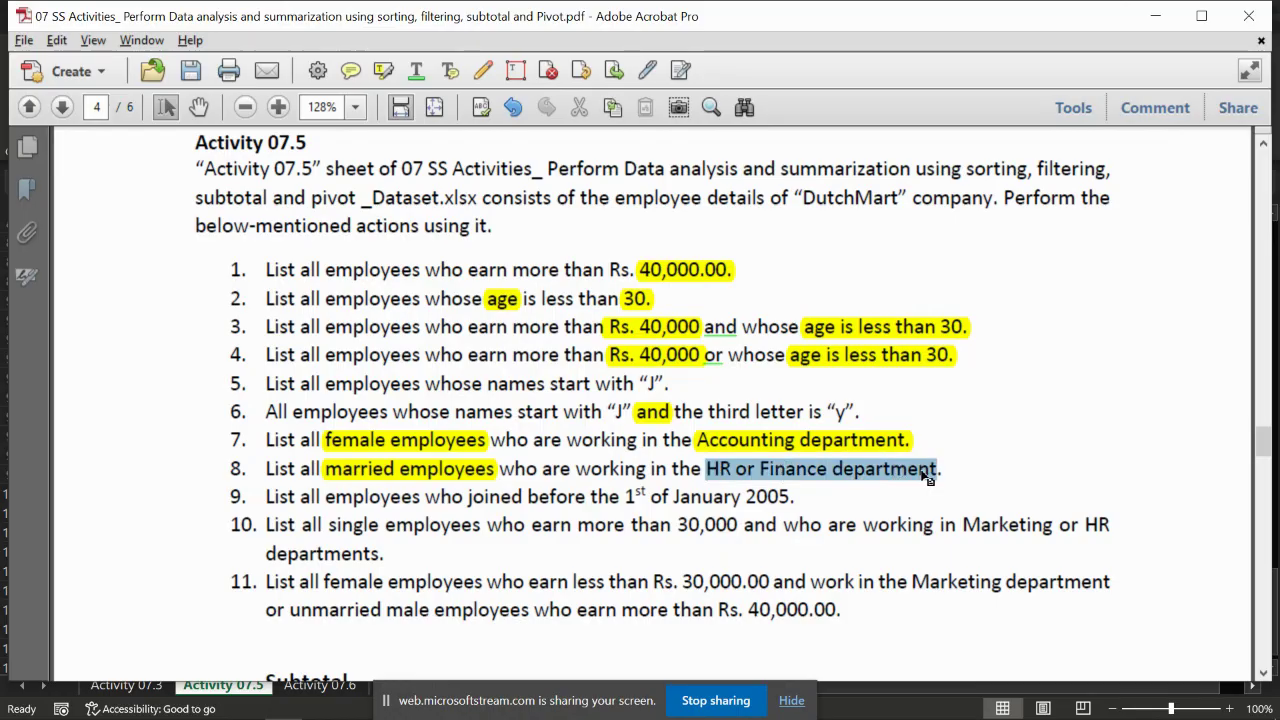
pyautogui.click(390, 71)
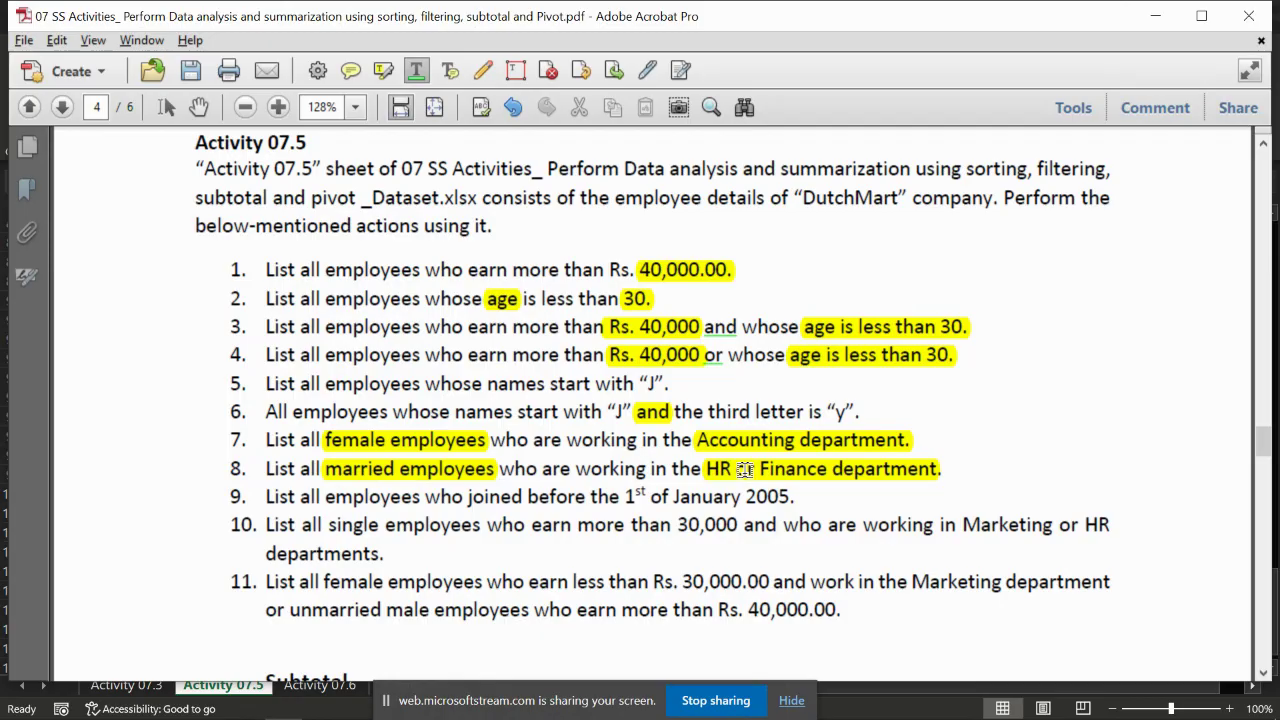
# In Excel, copy the Marital Status heading and paste it into J105 for Q8
pyautogui.hotkey('alt', 'Tab')
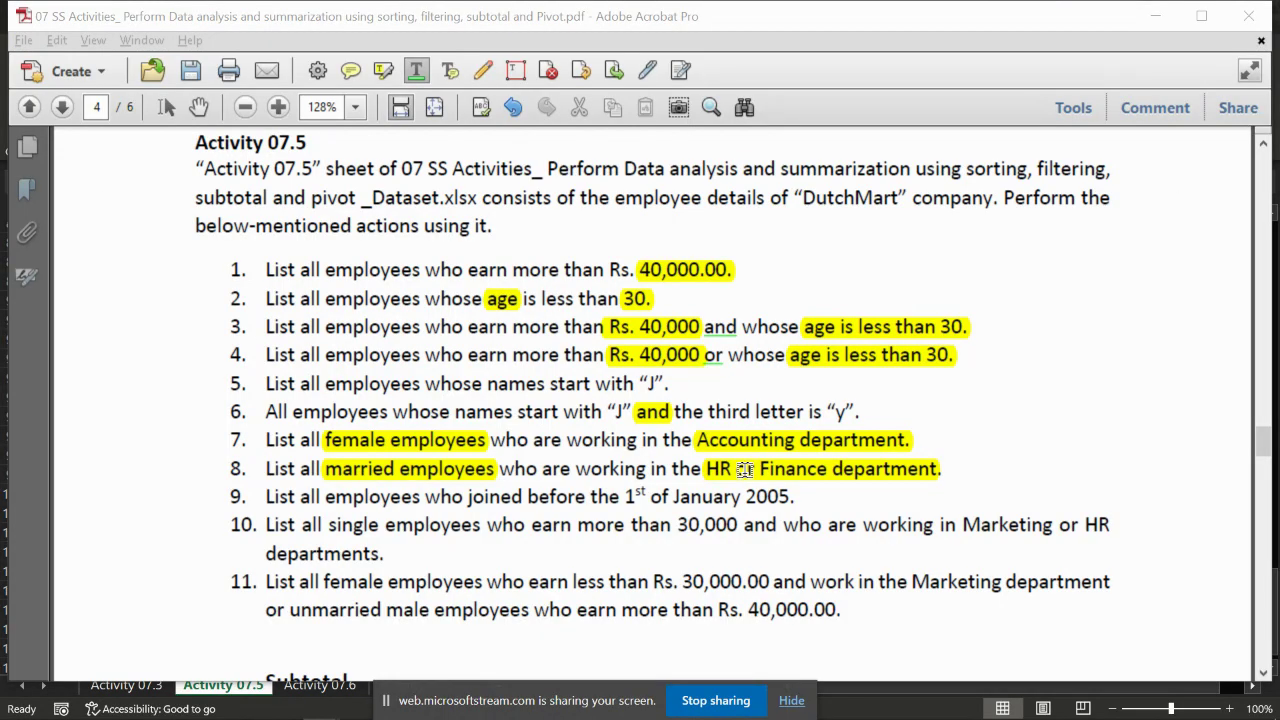
pyautogui.hotkey('alt', 'Tab')
pyautogui.press('Left')
pyautogui.press('Left')
pyautogui.press('Up')
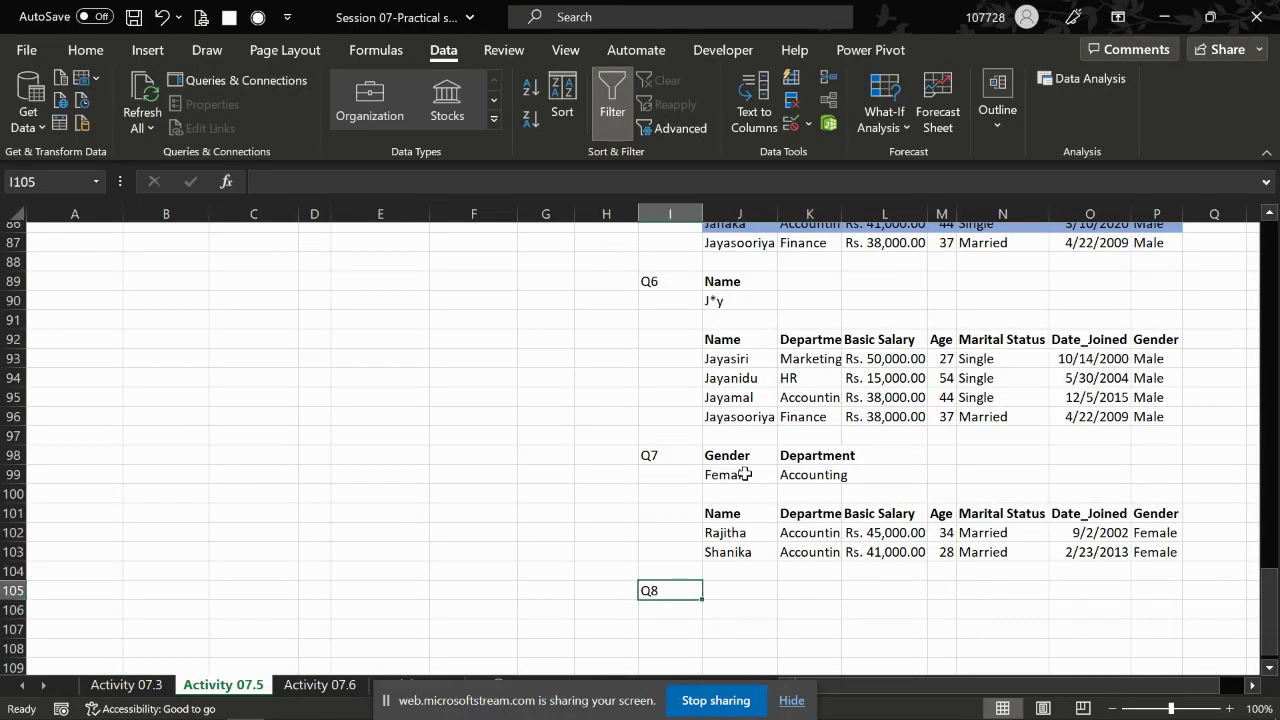
pyautogui.press('Right')
pyautogui.press('Up')
pyautogui.press('Up')
pyautogui.press('Up')
pyautogui.press('Up')
pyautogui.press('Up')
pyautogui.press('Right')
pyautogui.press('Right')
pyautogui.press('Up')
pyautogui.press('Right')
pyautogui.press('Down')
pyautogui.press('Down')
pyautogui.press('Right')
pyautogui.press('Down')
pyautogui.hotkey('ctrl', 'c')
pyautogui.press('Left')
pyautogui.press('Left')
pyautogui.press('Down')
pyautogui.press('Down')
pyautogui.press('Down')
pyautogui.press('Left')
pyautogui.press('Left')
pyautogui.press('Down')
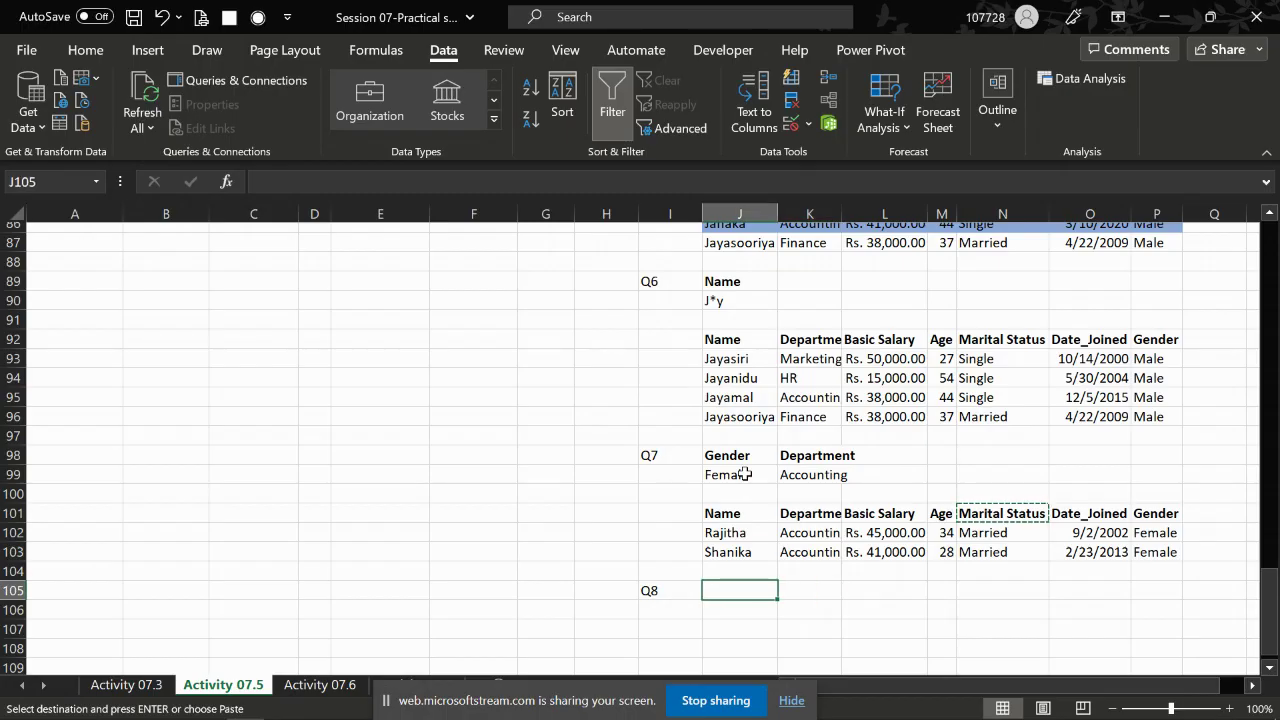
pyautogui.hotkey('ctrl', 'v')
pyautogui.hotkey('alt', 'Tab')
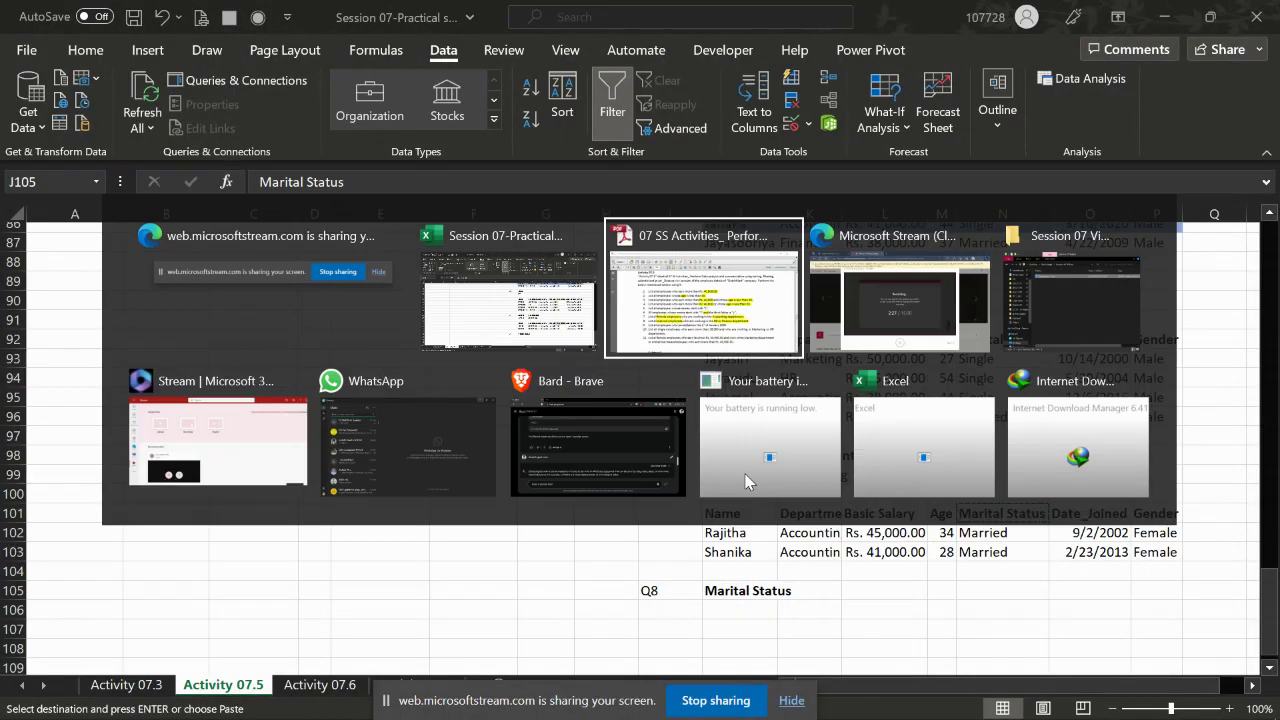
pyautogui.hotkey('alt', 'Tab')
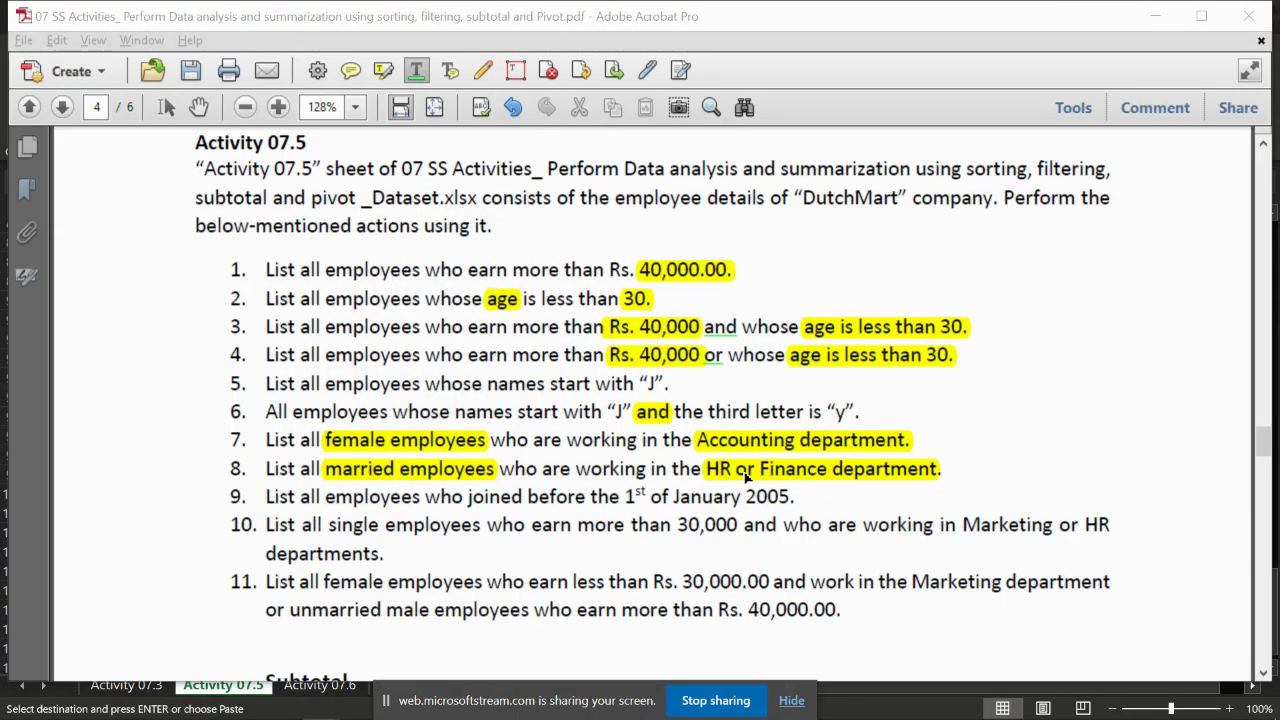
pyautogui.hotkey('alt', 'Tab')
pyautogui.hotkey('alt', 'Tab')
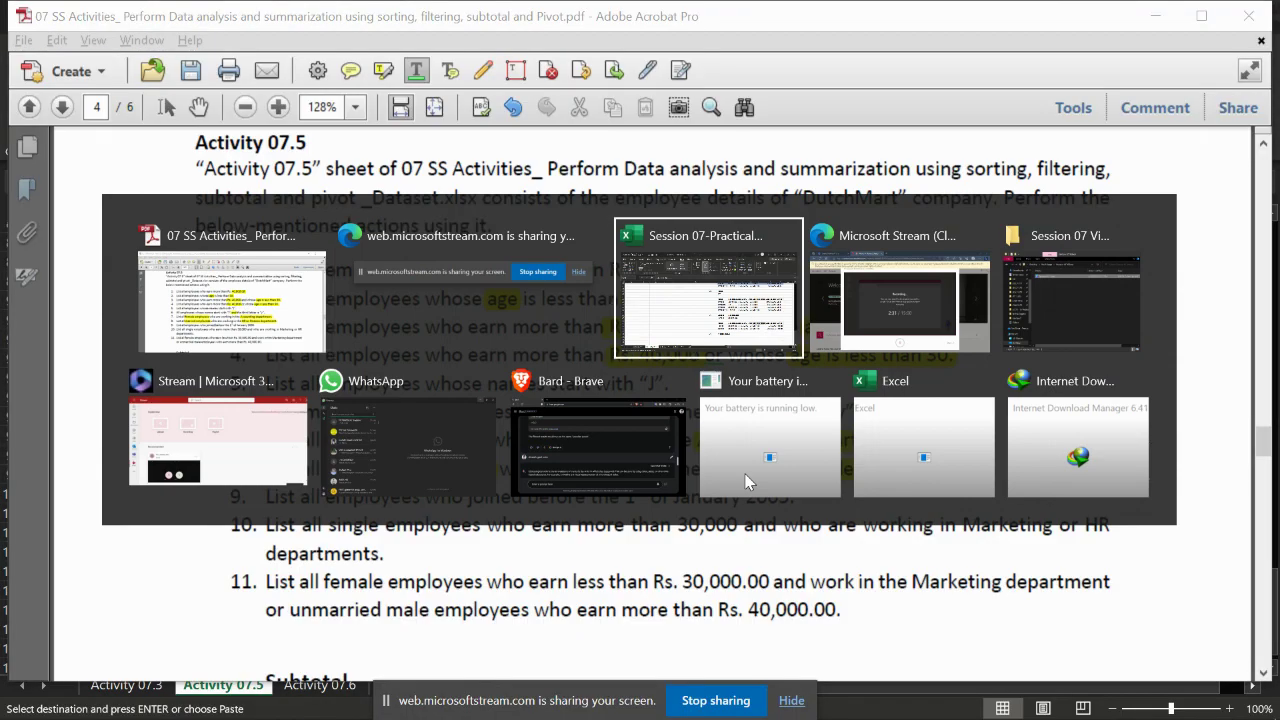
pyautogui.hotkey('alt', 'Tab')
pyautogui.scroll(-10, 640, 400)
pyautogui.hotkey('alt', 'Tab')
pyautogui.press('Right')
pyautogui.press('Right')
pyautogui.press('Up')
pyautogui.press('Up')
pyautogui.press('Right')
pyautogui.press('Right')
pyautogui.press('Up')
pyautogui.press('Up')
pyautogui.press('ctrl')
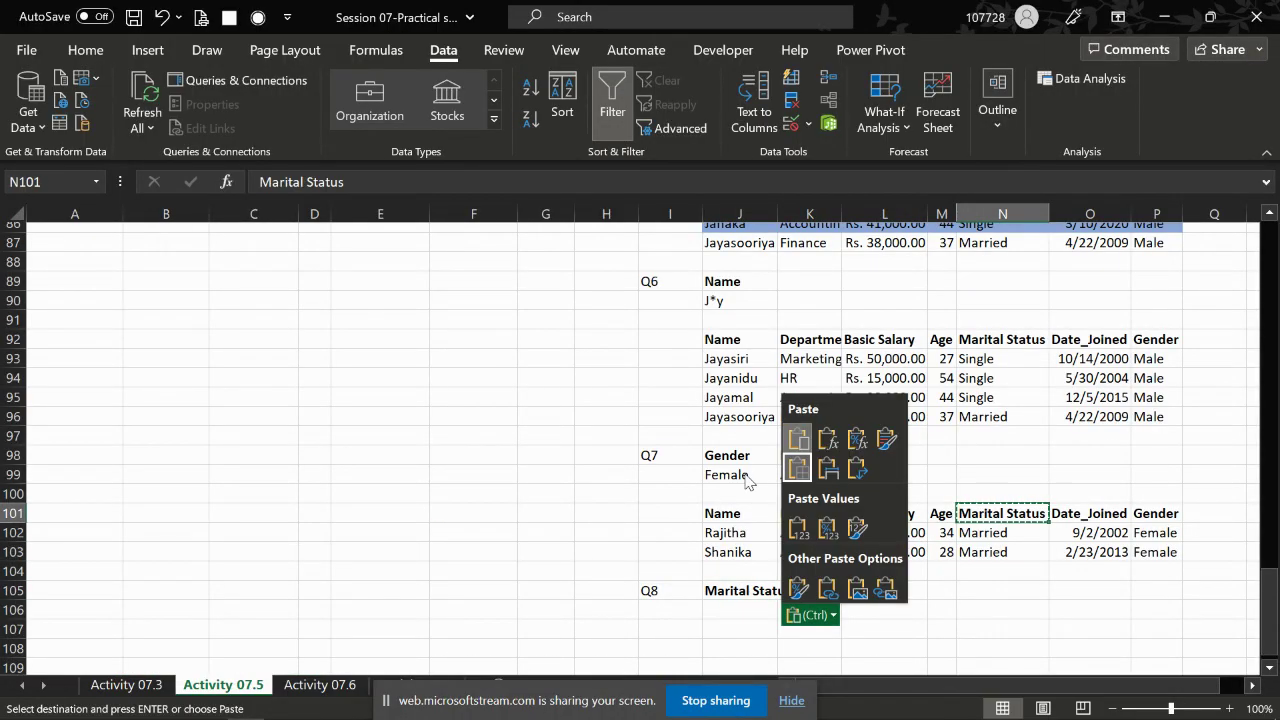
# Copy the value Married into J106 under the Marital Status heading
pyautogui.press('Escape')
pyautogui.press('Down')
pyautogui.hotkey('ctrl', 'c')
pyautogui.press('Down')
pyautogui.press('Down')
pyautogui.press('Down')
pyautogui.press('Left')
pyautogui.press('Left')
pyautogui.press('Left')
pyautogui.press('Left')
pyautogui.press('Down')
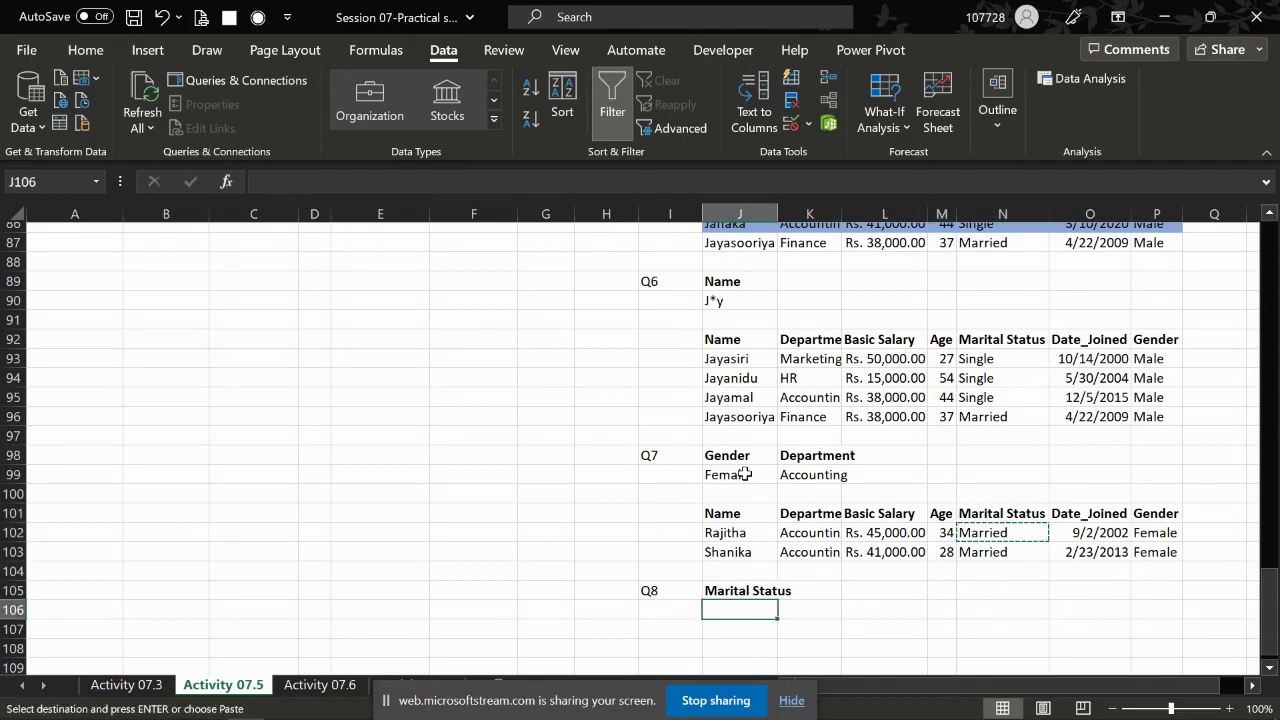
pyautogui.hotkey('ctrl', 'v')
pyautogui.press('Up')
pyautogui.press('Right')
pyautogui.press('Up')
pyautogui.press('Up')
pyautogui.press('Up')
pyautogui.press('Up')
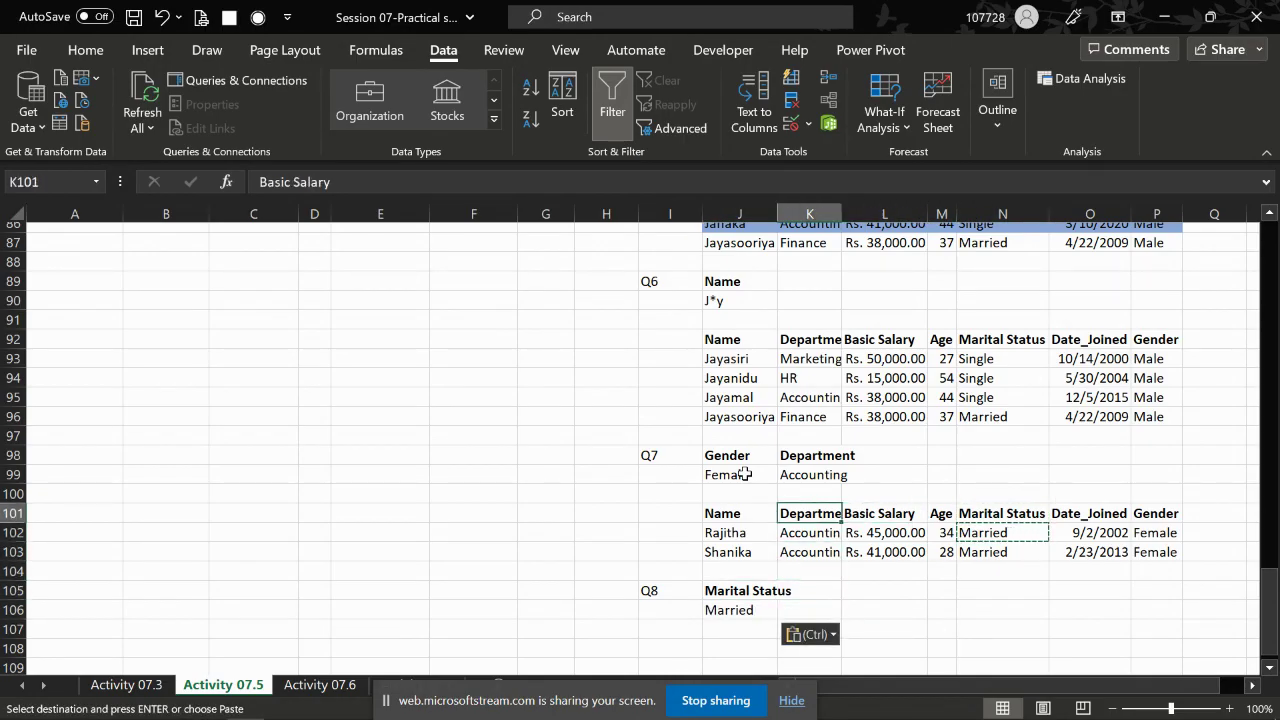
# Check the question wording, then copy the Department heading next to Married
pyautogui.hotkey('alt', 'Tab')
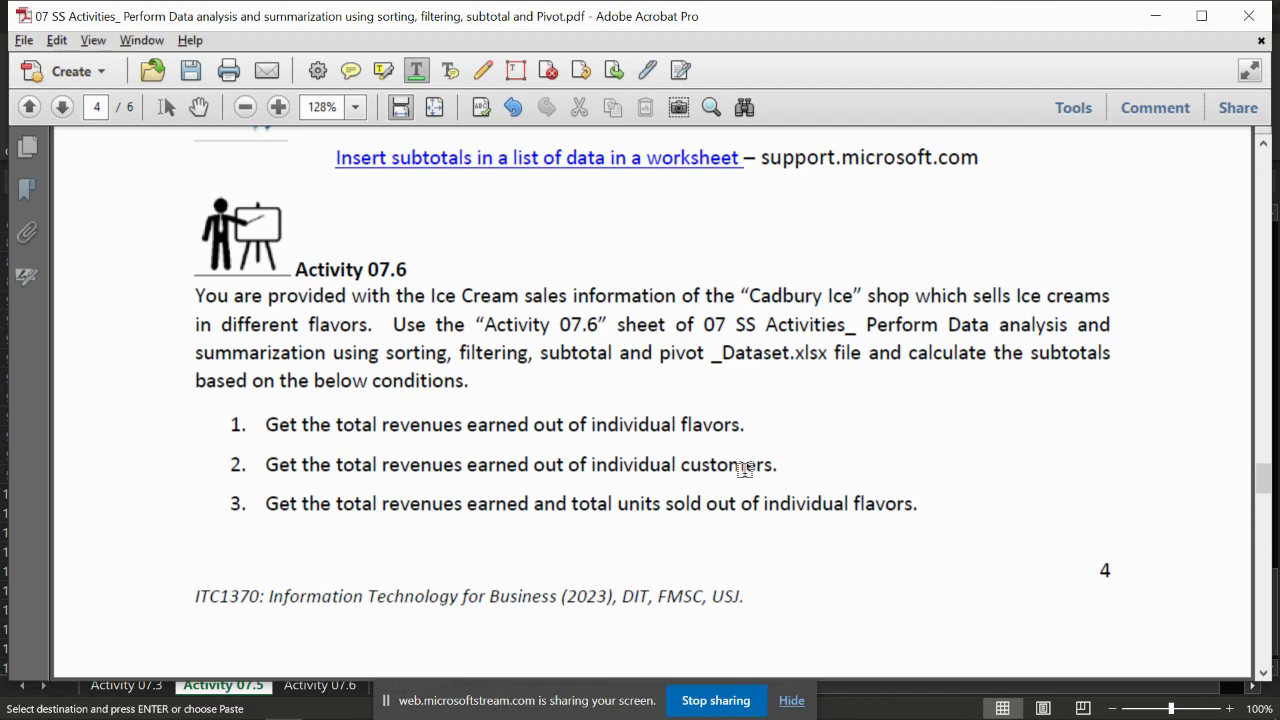
pyautogui.scroll(-5, 745, 469)
pyautogui.scroll(12, 745, 469)
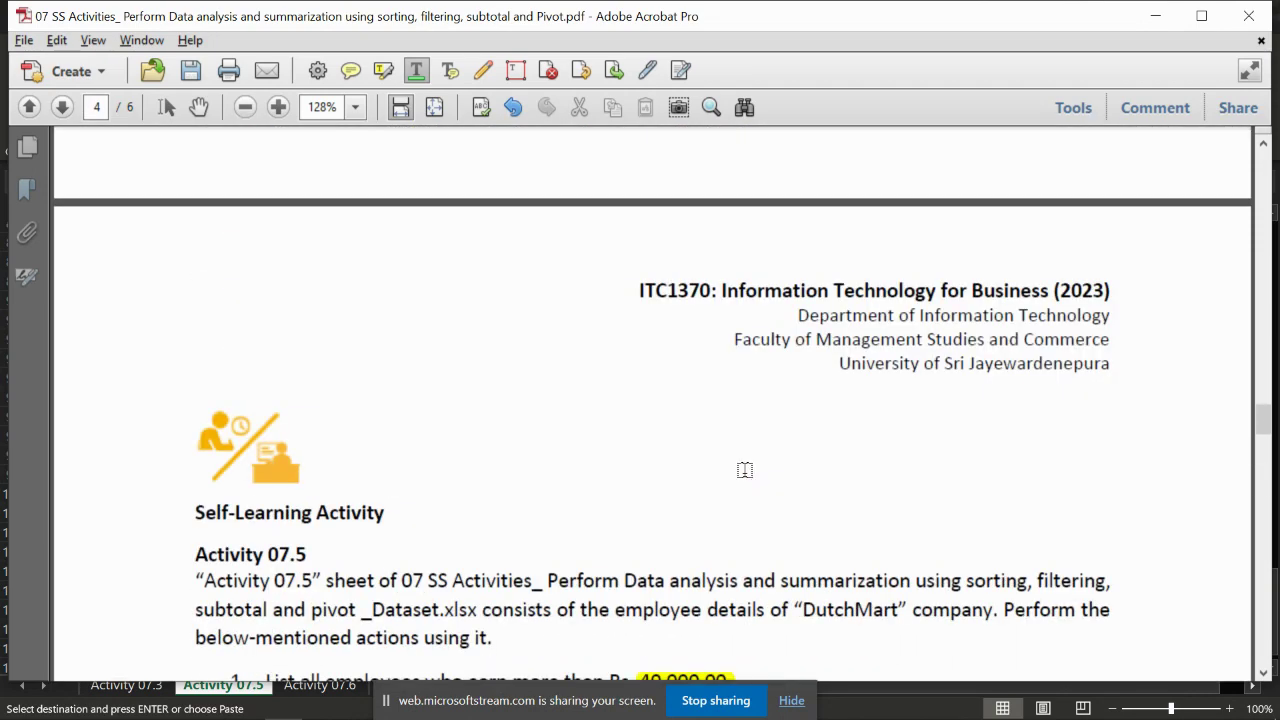
pyautogui.scroll(-5, 745, 469)
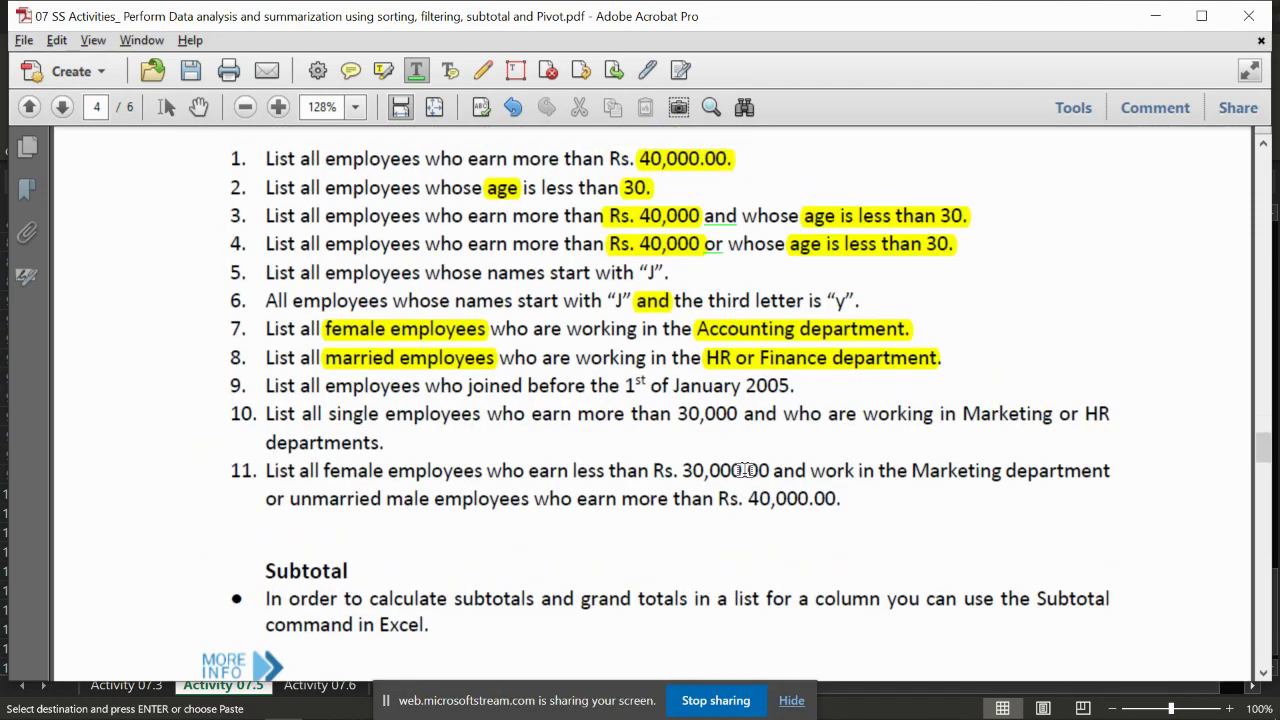
pyautogui.hotkey('alt', 'Tab')
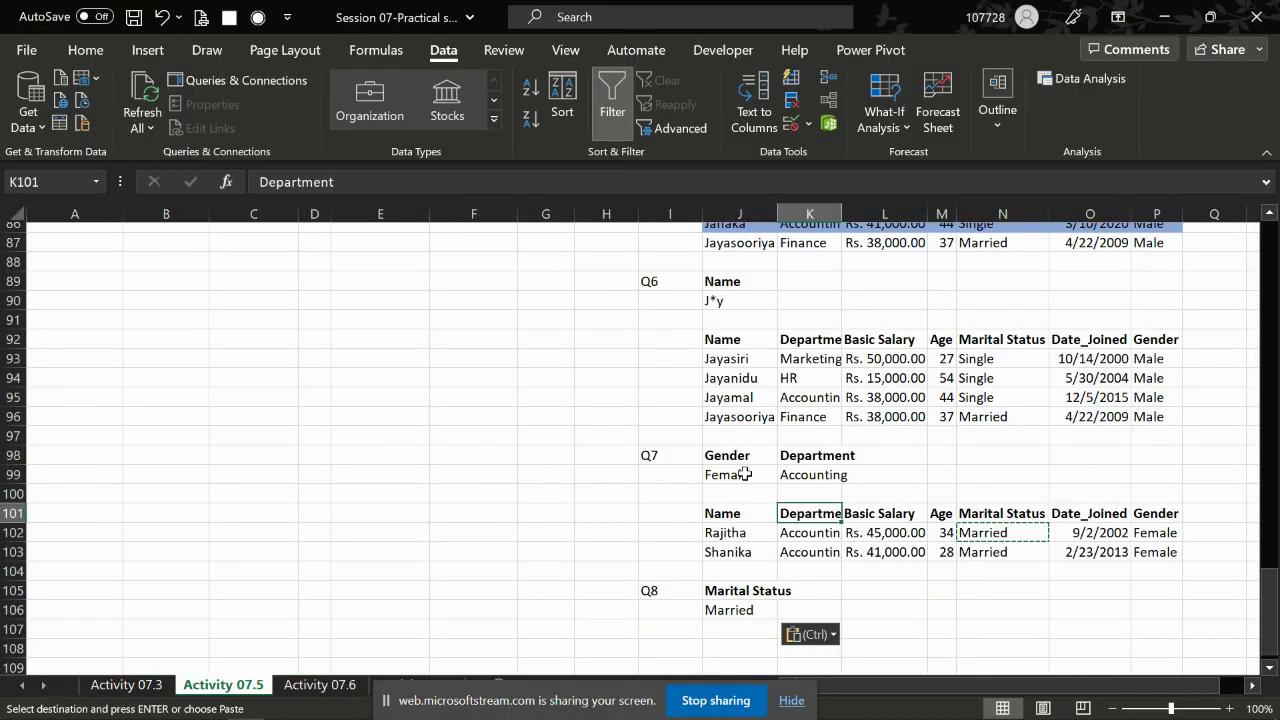
pyautogui.hotkey('ctrl', 'c')
pyautogui.press('Down')
pyautogui.press('Down')
pyautogui.press('Down')
# Copy HR from earlier results and place Department and HR in K105:K106
pyautogui.press('Down')
pyautogui.press('Down')
pyautogui.hotkey('ctrl', 'v')
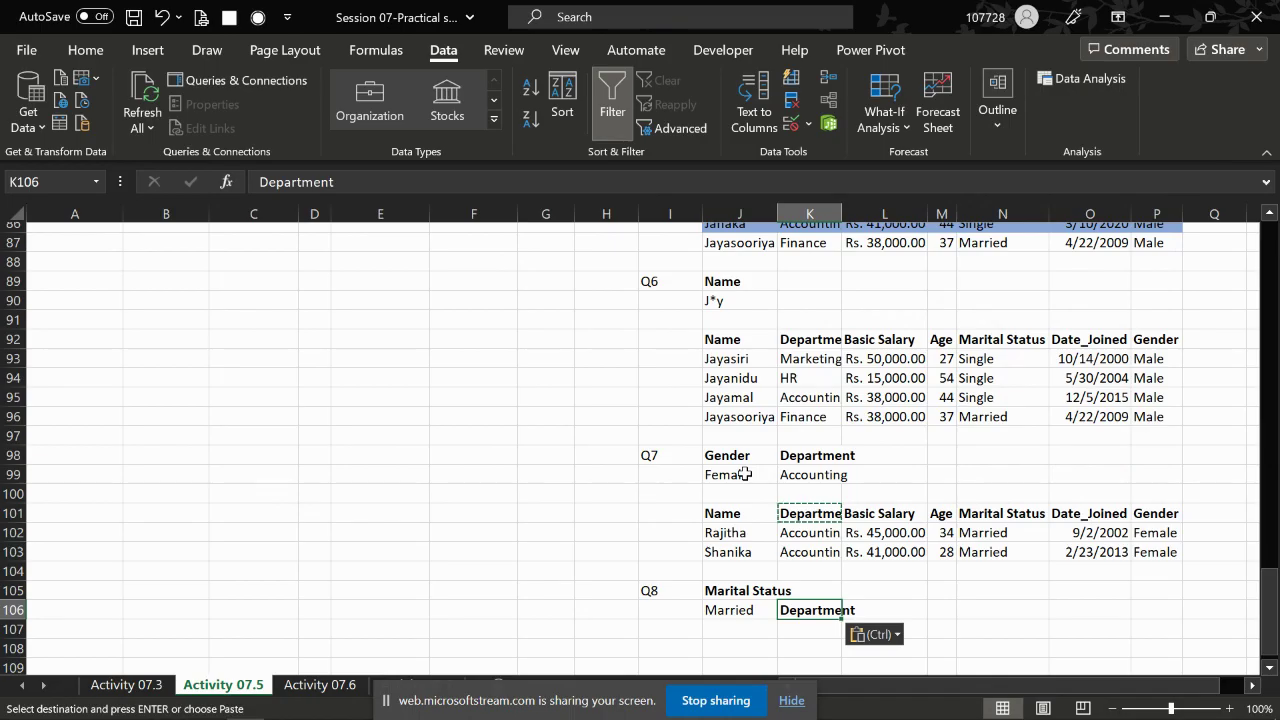
pyautogui.hotkey('alt', 'Tab')
pyautogui.hotkey('alt', 'Tab')
pyautogui.press('Up')
pyautogui.press('Up')
pyautogui.press('Up')
pyautogui.press('Up')
pyautogui.press('Up')
pyautogui.press('Right')
pyautogui.press('Up')
pyautogui.press('Up')
pyautogui.press('Up')
pyautogui.press('Left')
pyautogui.press('Up')
pyautogui.press('Up')
pyautogui.press('Up')
pyautogui.hotkey('shift', 'Up')
pyautogui.hotkey('ctrl', 'c')
pyautogui.press('Down')
pyautogui.press('Down')
pyautogui.press('Down')
pyautogui.press('Down')
pyautogui.press('Down')
pyautogui.press('Down')
pyautogui.press('Down')
pyautogui.press('Down')
pyautogui.hotkey('ctrl', 'v')
pyautogui.press('Up')
pyautogui.hotkey('shift', 'Down')
pyautogui.hotkey('ctrl', 'x')
# Add a second Department heading in L105
pyautogui.press('Up')
pyautogui.hotkey('ctrl', 'v')
pyautogui.hotkey('shift', 'Up')
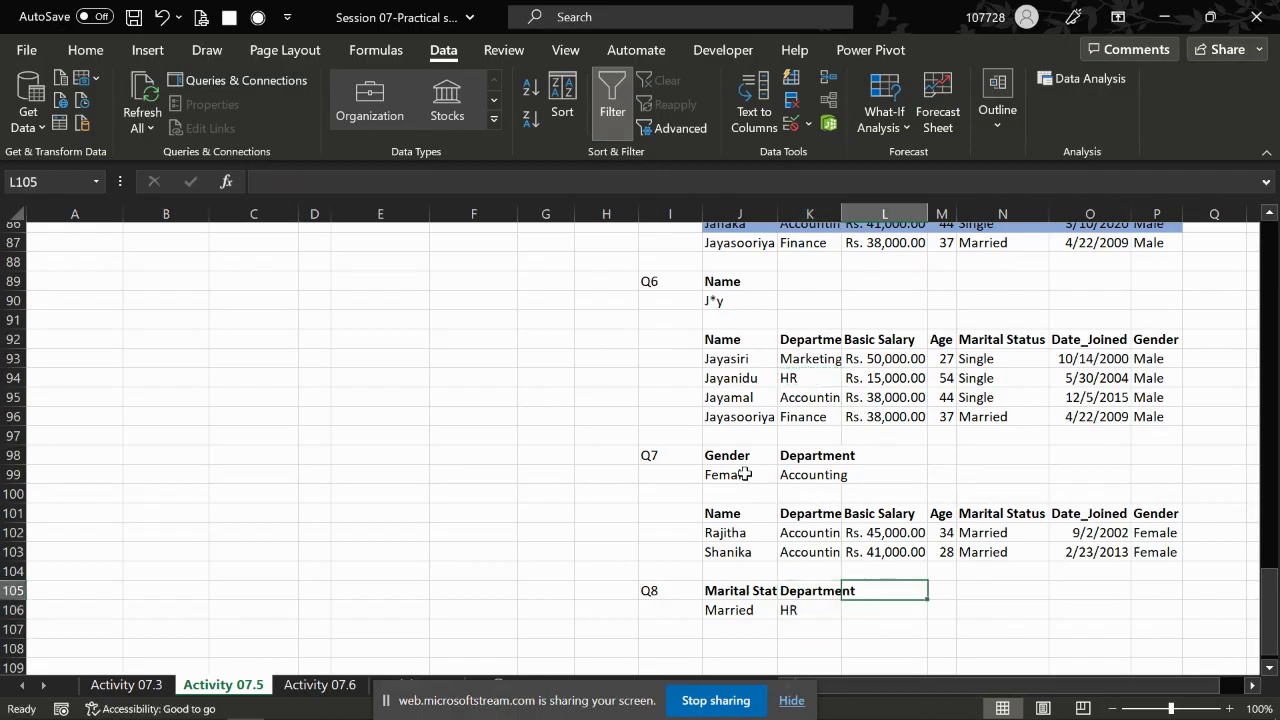
pyautogui.hotkey('ctrl', 'c')
pyautogui.hotkey('ctrl', 'v')
pyautogui.press('Right')
pyautogui.hotkey('ctrl', 'v')
pyautogui.press('Left')
pyautogui.press('Down')
pyautogui.press('Up')
pyautogui.press('Up')
pyautogui.press('Up')
pyautogui.press('Up')
pyautogui.press('Up')
pyautogui.press('Up')
pyautogui.press('Up')
# Copy Finance into L107 under the second Department heading
pyautogui.press('Down')
pyautogui.hotkey('ctrl', 'c')
pyautogui.press('Down')
pyautogui.press('Down')
pyautogui.press('Down')
pyautogui.press('Down')
pyautogui.press('Down')
pyautogui.press('Right')
pyautogui.press('Left')
pyautogui.press('Right')
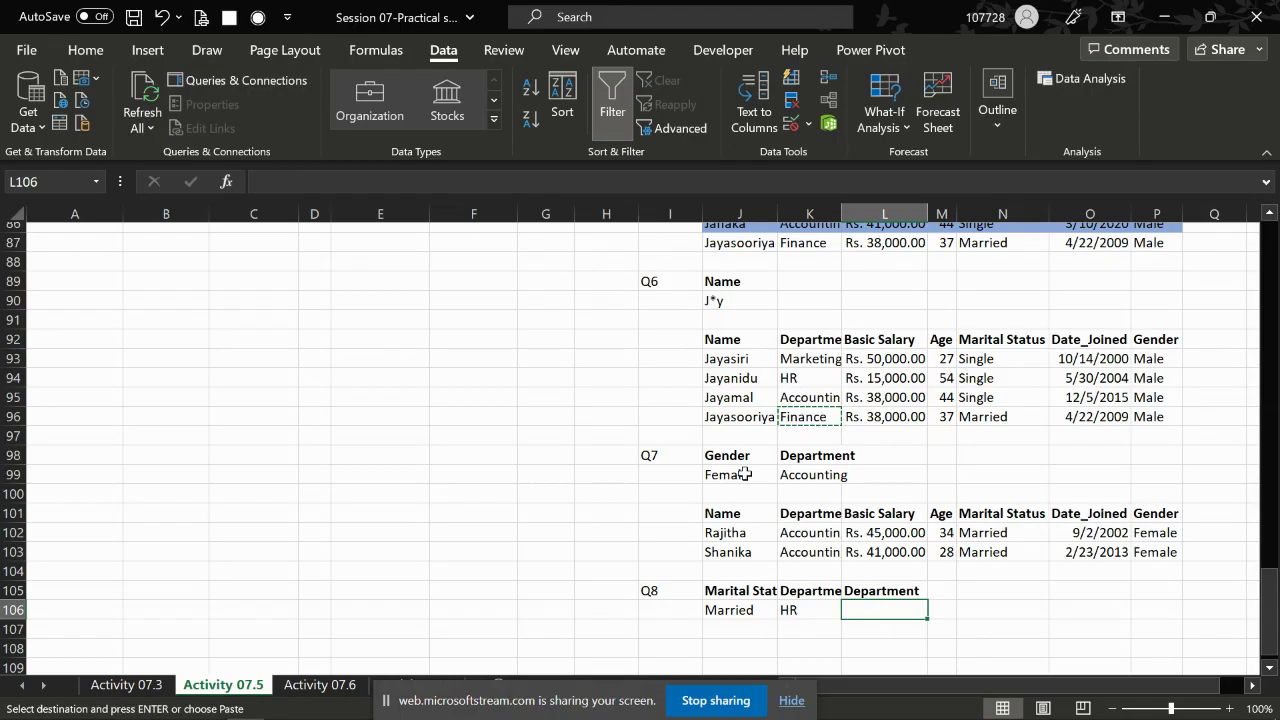
pyautogui.press('Down')
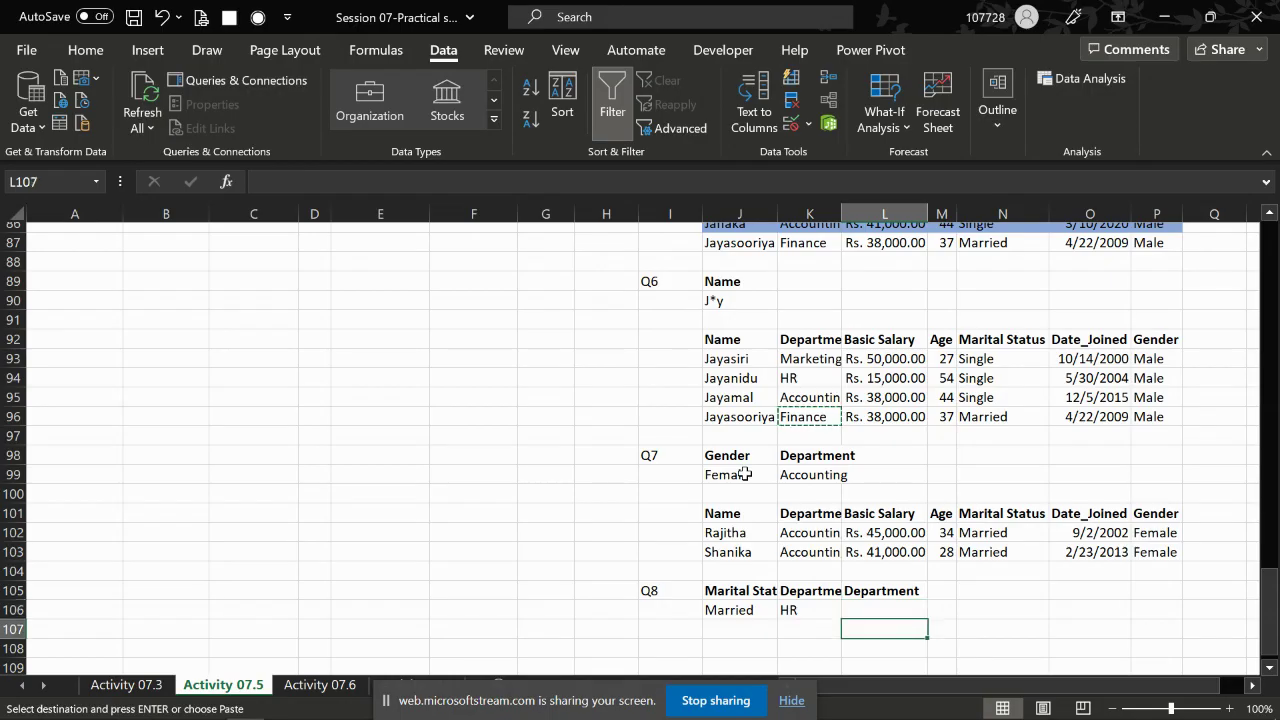
pyautogui.hotkey('ctrl', 'v')
# Copy Married into J107 to complete the Married–Finance row
pyautogui.press('Left')
pyautogui.press('Left')
pyautogui.press('Up')
pyautogui.hotkey('ctrl', 'c')
pyautogui.press('Down')
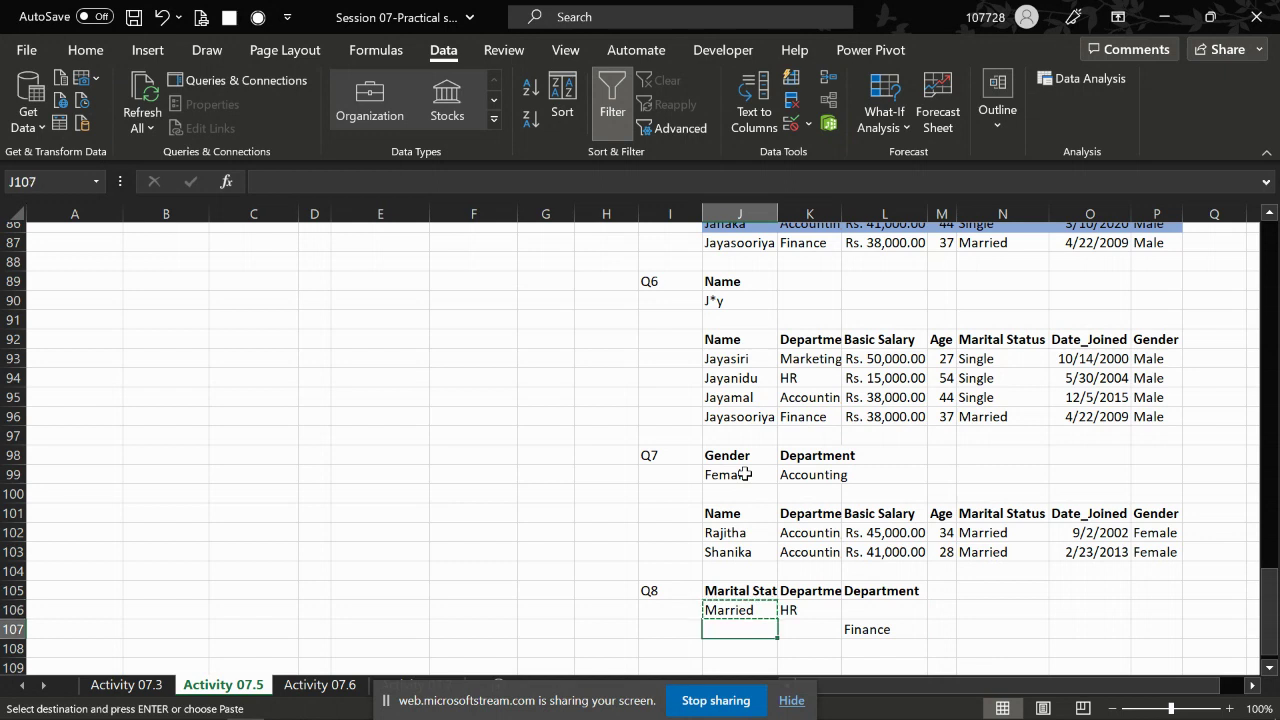
pyautogui.hotkey('ctrl', 'v')
pyautogui.press('Right')
pyautogui.press('Escape')
# Select the J105:L107 criteria block to check it, finishing at J109
pyautogui.press('Left')
pyautogui.hotkey('shift', 'Up')
pyautogui.press('Up')
pyautogui.hotkey('shift', 'Right')
pyautogui.hotkey('shift', 'Right')
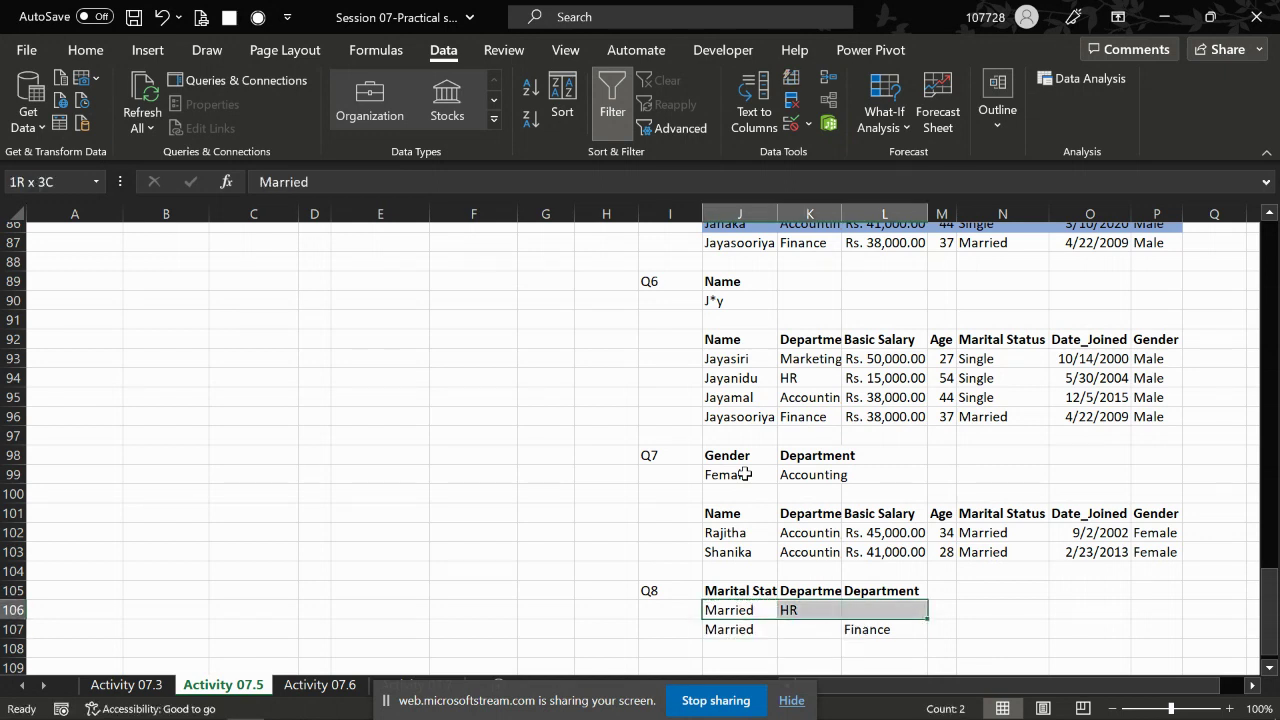
pyautogui.press('Down')
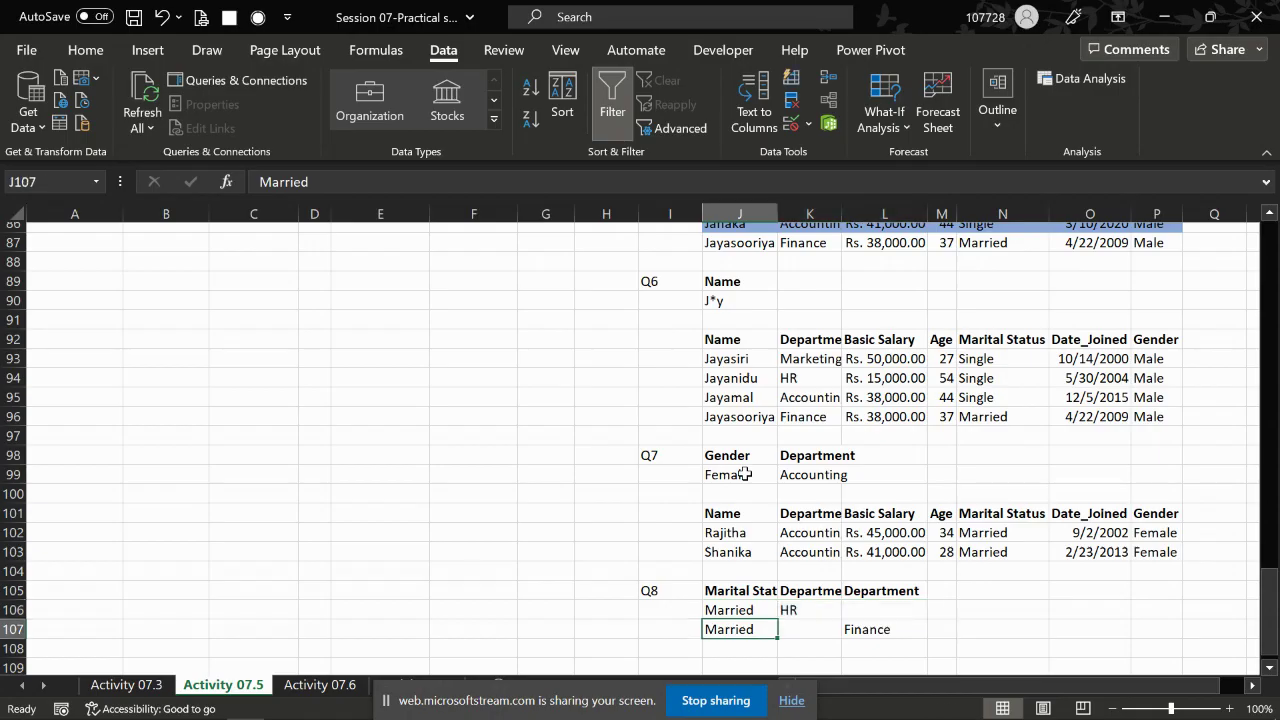
pyautogui.hotkey('shift', 'Right')
pyautogui.hotkey('shift', 'Right')
pyautogui.hotkey('shift', 'Down')
pyautogui.hotkey('shift', 'Down')
pyautogui.hotkey('shift', 'Right')
pyautogui.press('Down')
pyautogui.press('Down')
pyautogui.press('Down')
pyautogui.press('Down')
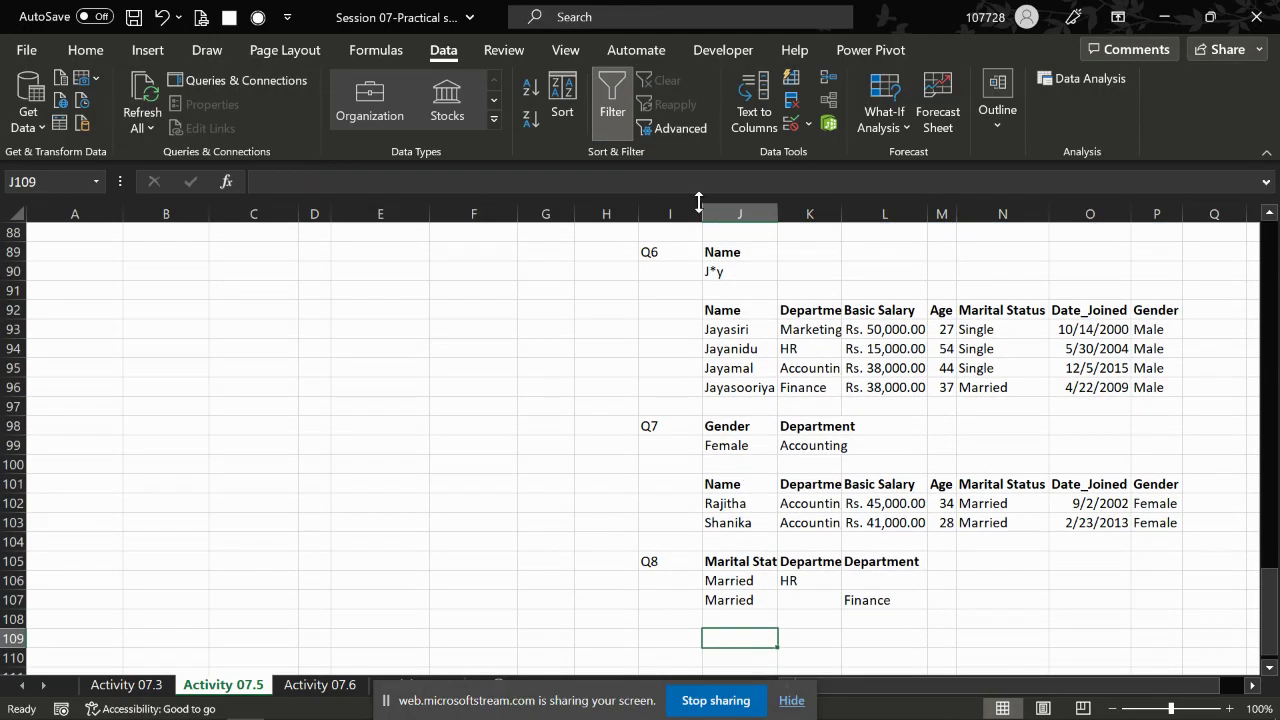
# In Advanced Filter, copy to another location with criteria J105:L107 and output J109
pyautogui.click(698, 128)
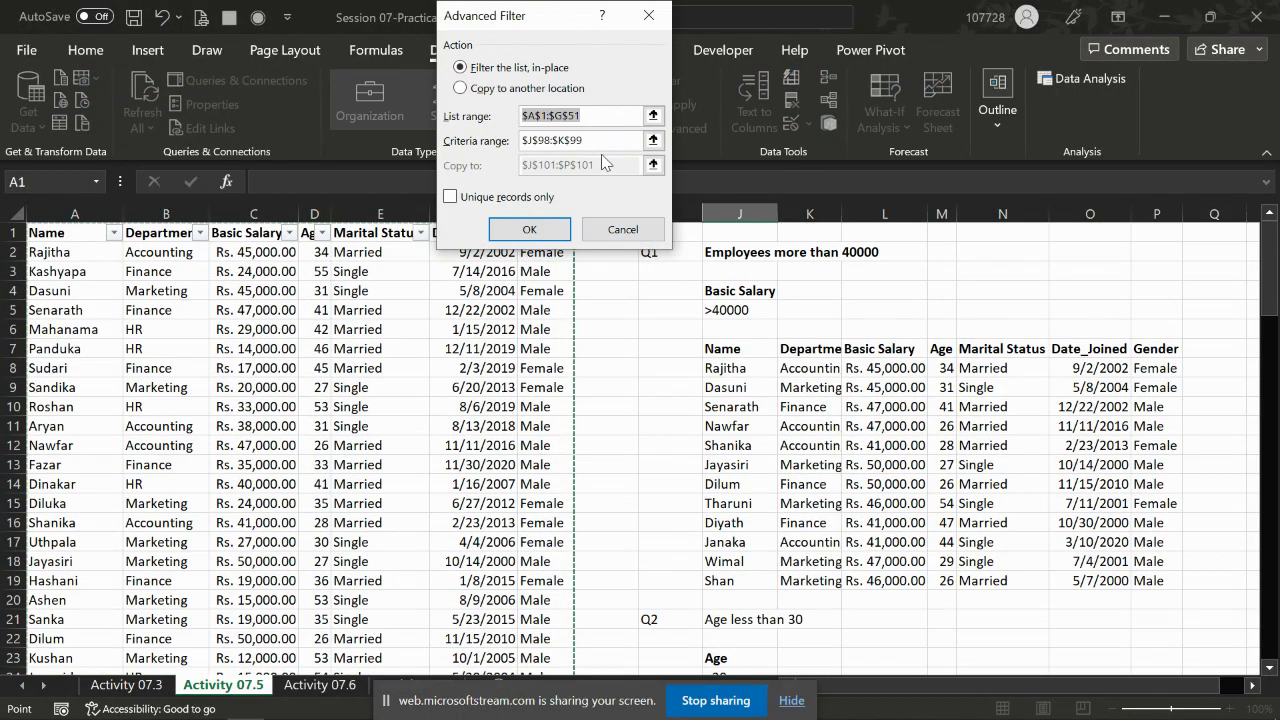
pyautogui.click(570, 88)
pyautogui.click(600, 140)
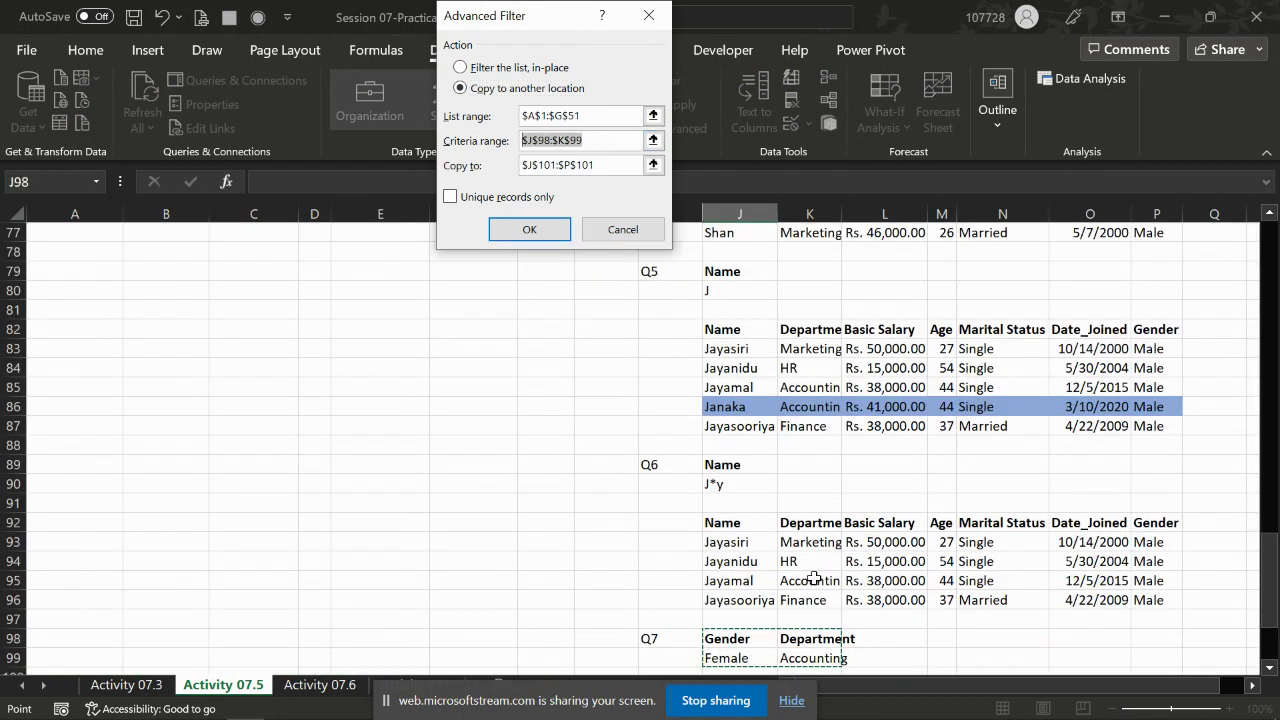
pyautogui.scroll(-6, 738, 650)
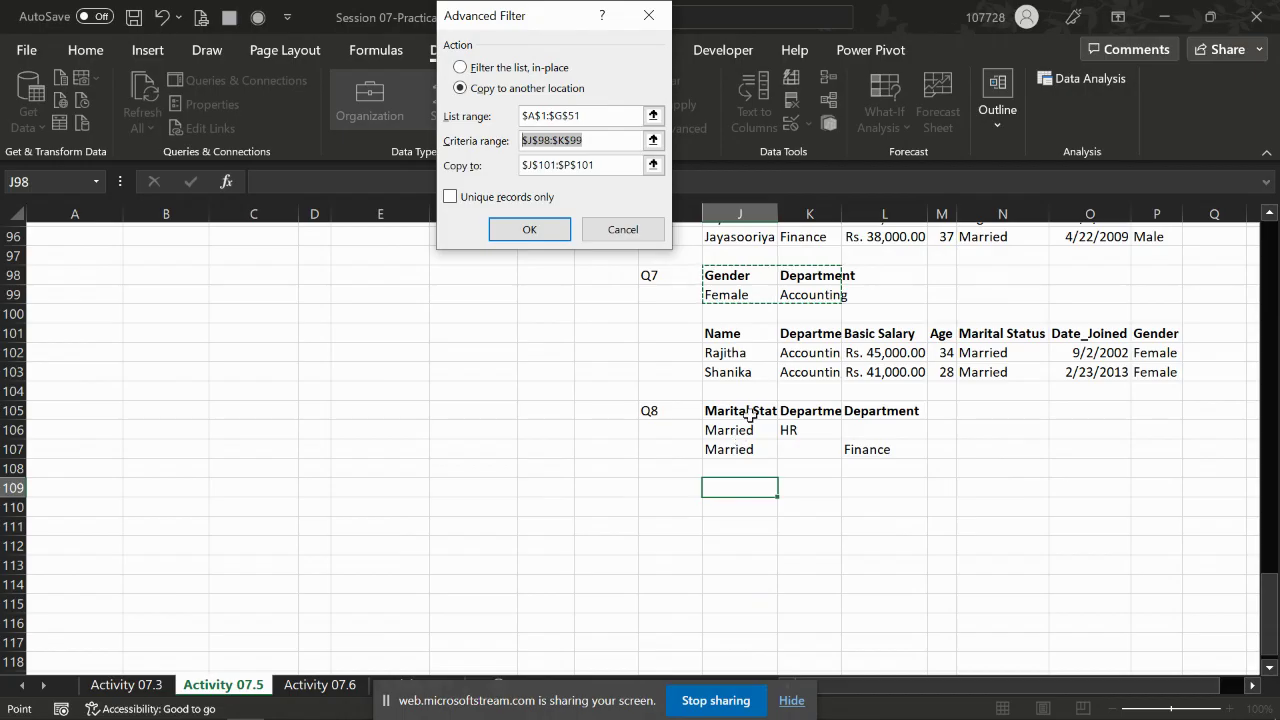
pyautogui.moveTo(740, 410)
pyautogui.mouseDown()
pyautogui.moveTo(810, 449)
pyautogui.moveTo(880, 449)
pyautogui.mouseUp()
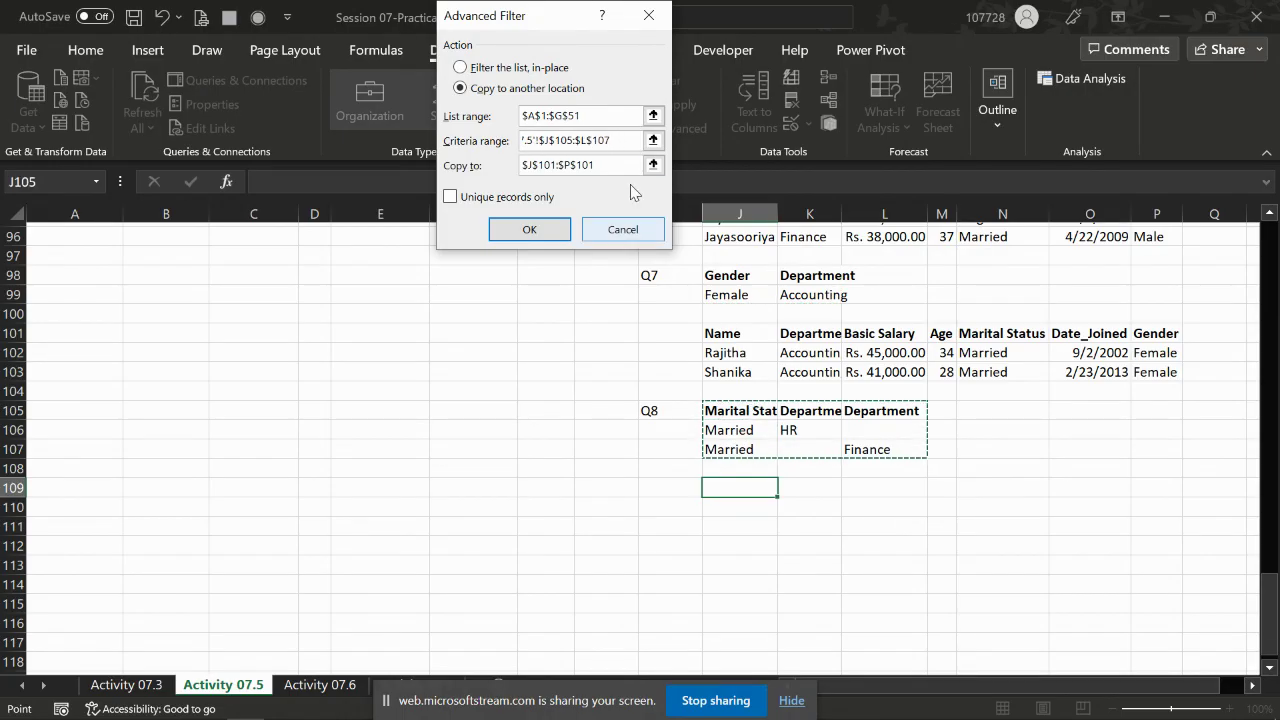
pyautogui.click(580, 165)
pyautogui.click(582, 170)
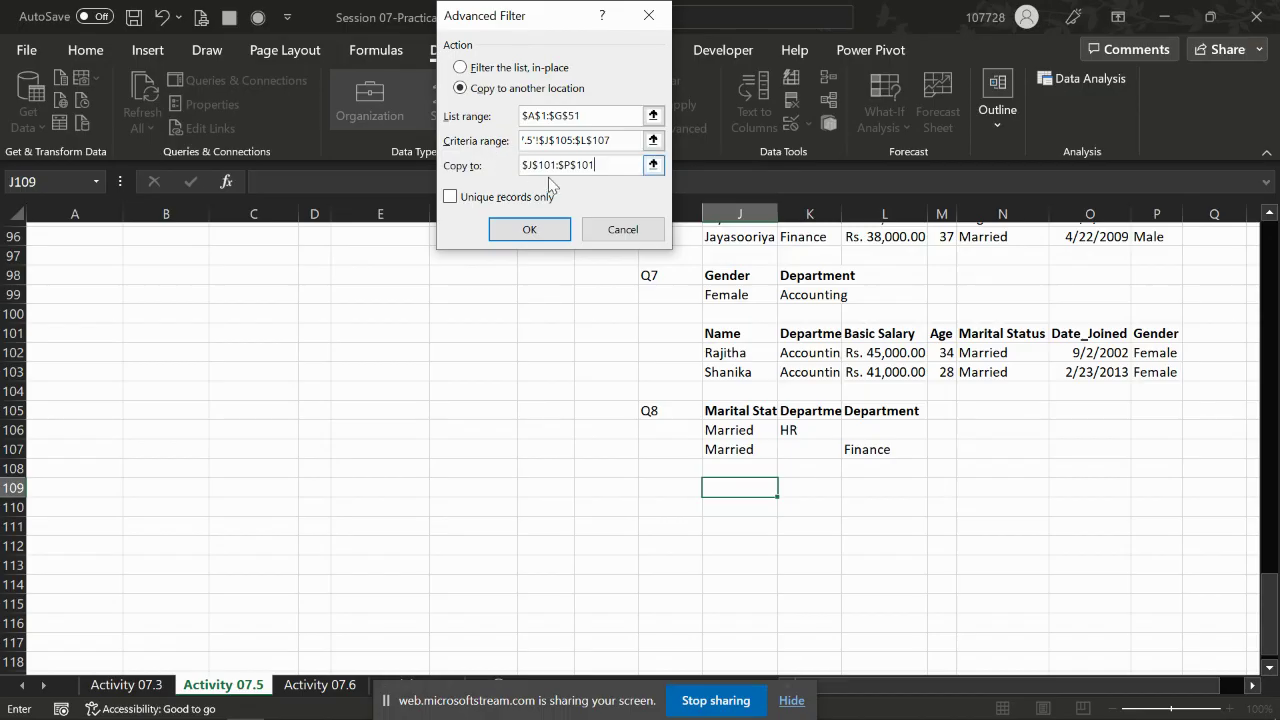
pyautogui.click(723, 483)
# Fix the invalid output reference to J109 and run the Q8 filter
pyautogui.click(545, 230)
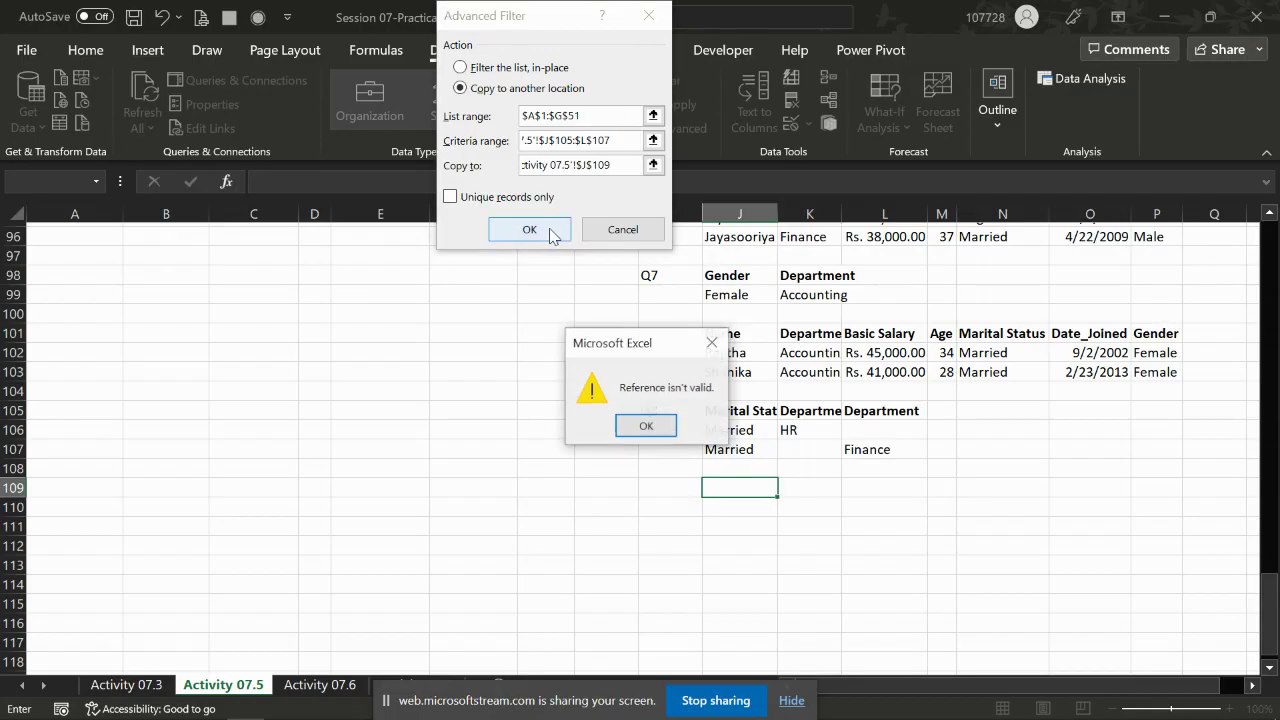
pyautogui.click(666, 426)
pyautogui.click(620, 166)
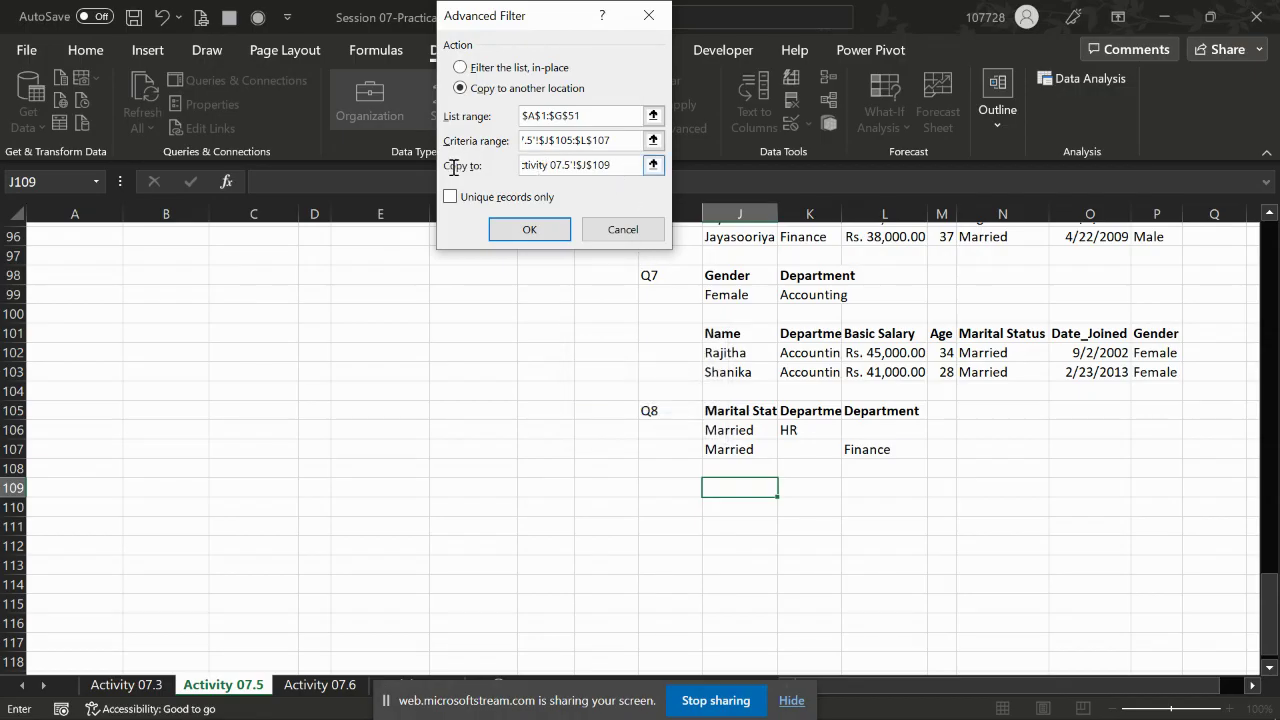
pyautogui.press('BackSpace')
pyautogui.press('BackSpace')
pyautogui.press('BackSpace')
pyautogui.press('BackSpace')
pyautogui.press('BackSpace')
pyautogui.press('BackSpace')
pyautogui.press('BackSpace')
pyautogui.press('BackSpace')
pyautogui.press('BackSpace')
pyautogui.click(742, 485)
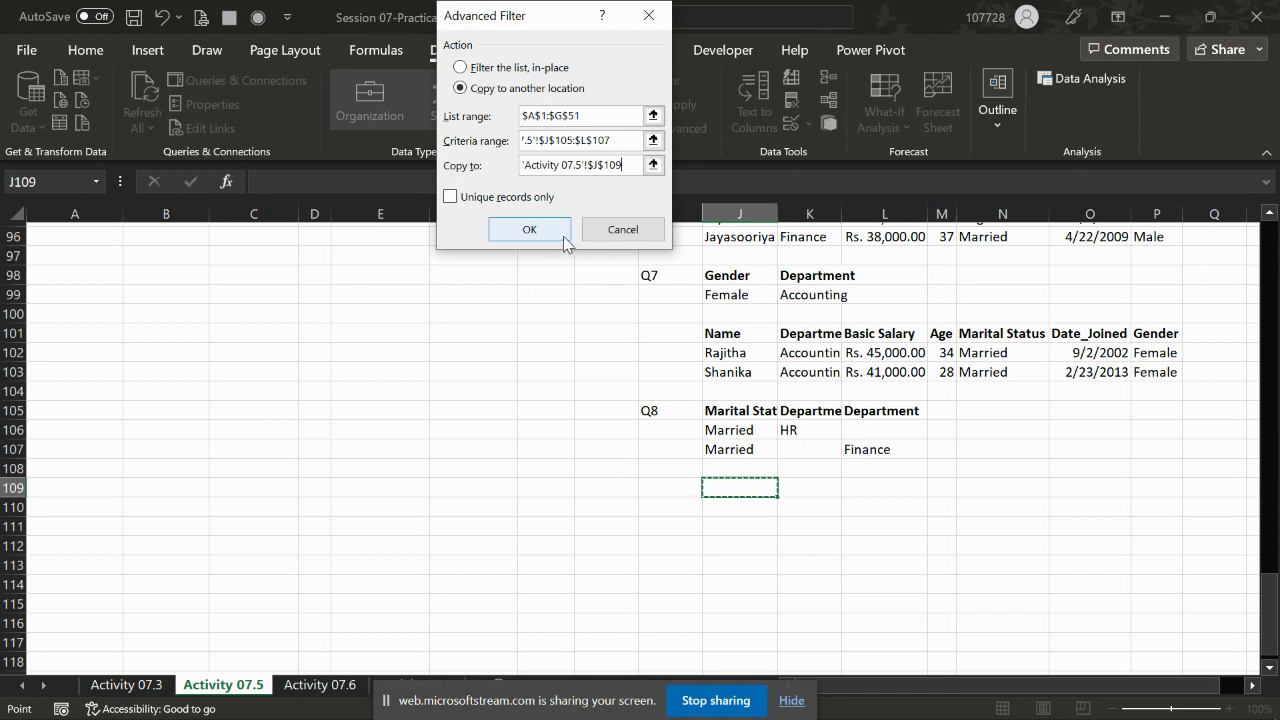
pyautogui.click(543, 232)
# Select the Marital Status column of the Q8 results to verify them
pyautogui.press('Right')
pyautogui.press('Down')
pyautogui.press('Left')
pyautogui.press('Right')
pyautogui.press('Right')
pyautogui.press('Right')
pyautogui.press('Right')
pyautogui.hotkey('ctrl', 'Down')
pyautogui.press('Up')
pyautogui.hotkey('ctrl', 'Up')
pyautogui.press('Down')
pyautogui.hotkey('ctrl', 'shift', 'Down')
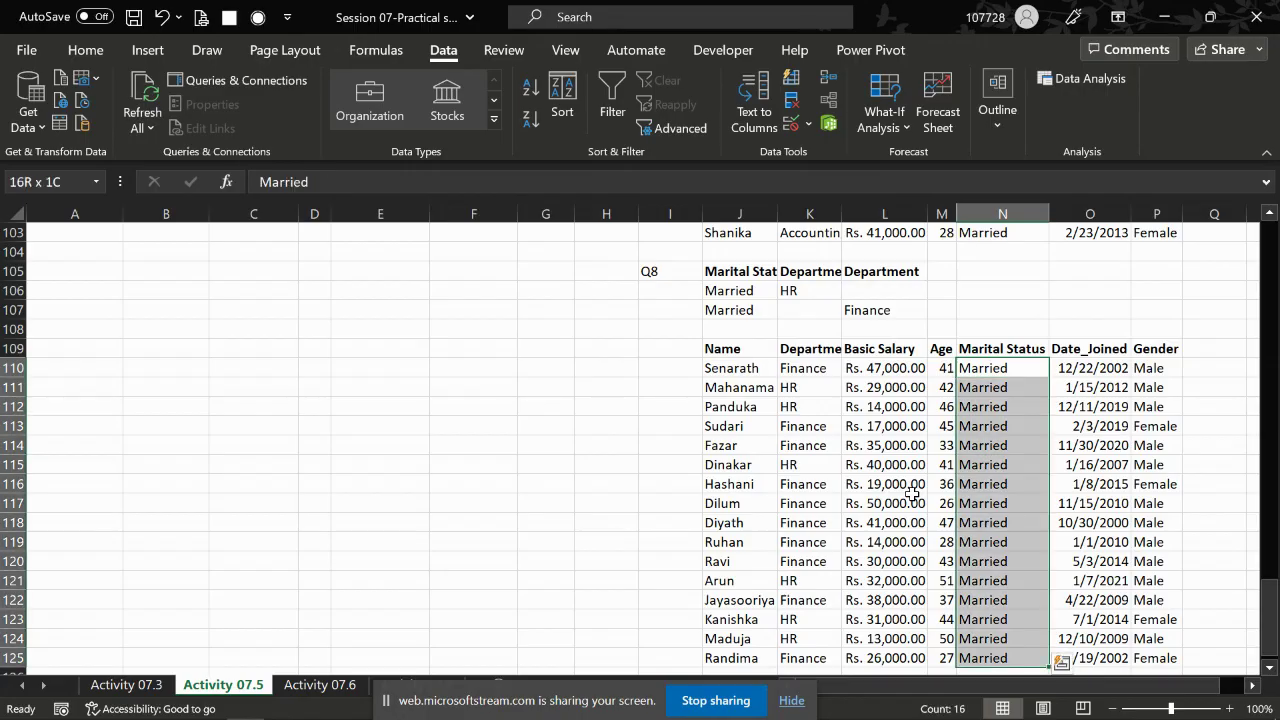
# Compare the Q8 Department results with the question and inspect one employee's record row
pyautogui.press('Left')
pyautogui.press('Left')
pyautogui.press('Left')
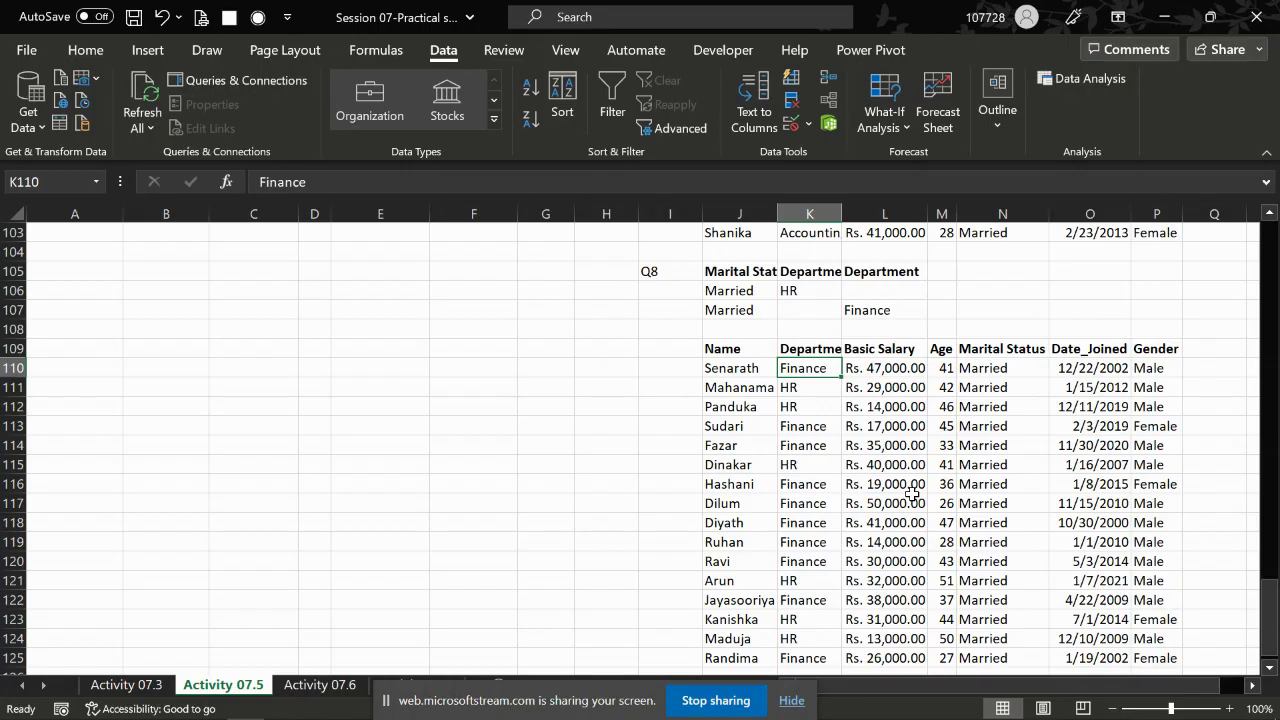
pyautogui.hotkey('shift', 'Down')
pyautogui.hotkey('shift', 'Down')
pyautogui.hotkey('shift', 'Down')
pyautogui.hotkey('shift', 'Down')
pyautogui.hotkey('alt', 'Tab')
pyautogui.hotkey('alt', 'Tab')
pyautogui.press('Down')
pyautogui.press('Down')
pyautogui.press('Up')
pyautogui.press('Up')
pyautogui.press('Down')
pyautogui.hotkey('shift', 'space')
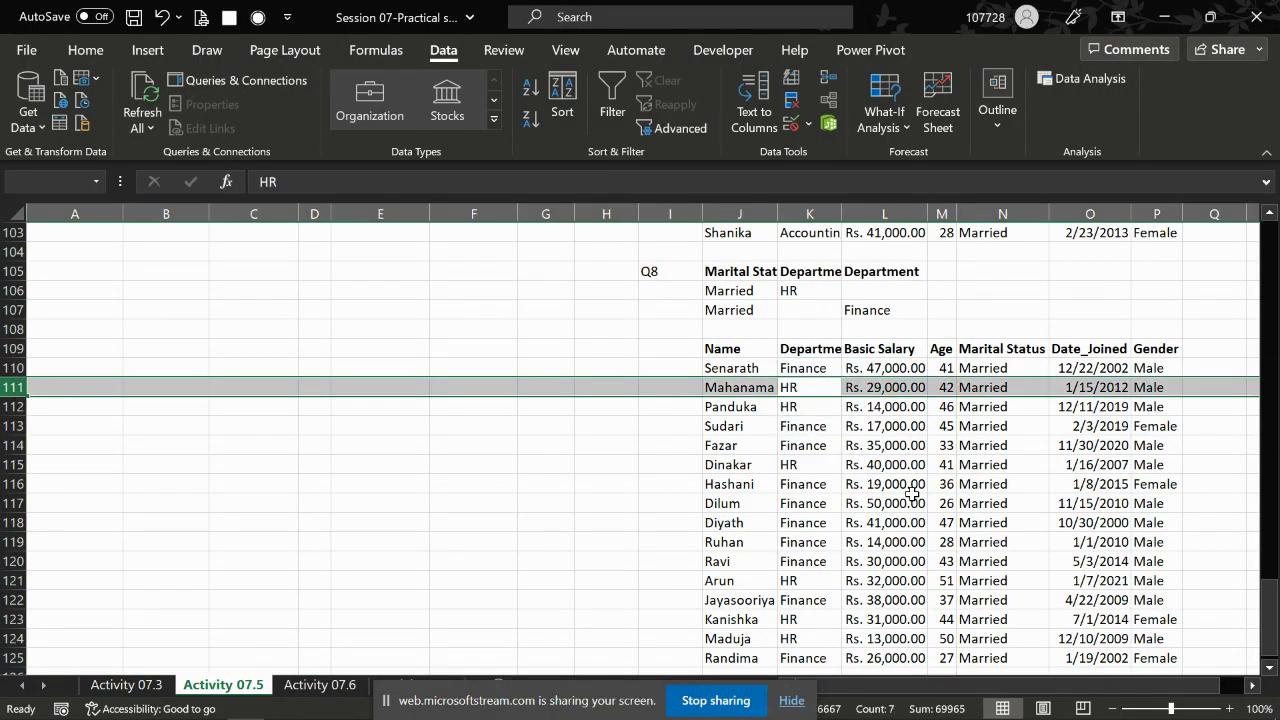
pyautogui.press('Left')
pyautogui.hotkey('ctrl', 'shift', 'Right')
pyautogui.hotkey('ctrl', 'shift', 'Left')
pyautogui.hotkey('ctrl', 'shift', 'Right')
# Review the Department, Age and Marital Status columns of the Q8 results
pyautogui.press('Up')
pyautogui.press('Down')
pyautogui.press('Right')
pyautogui.press('Up')
pyautogui.press('Down')
pyautogui.press('Up')
pyautogui.press('Down')
pyautogui.press('Down')
pyautogui.press('Down')
pyautogui.press('Down')
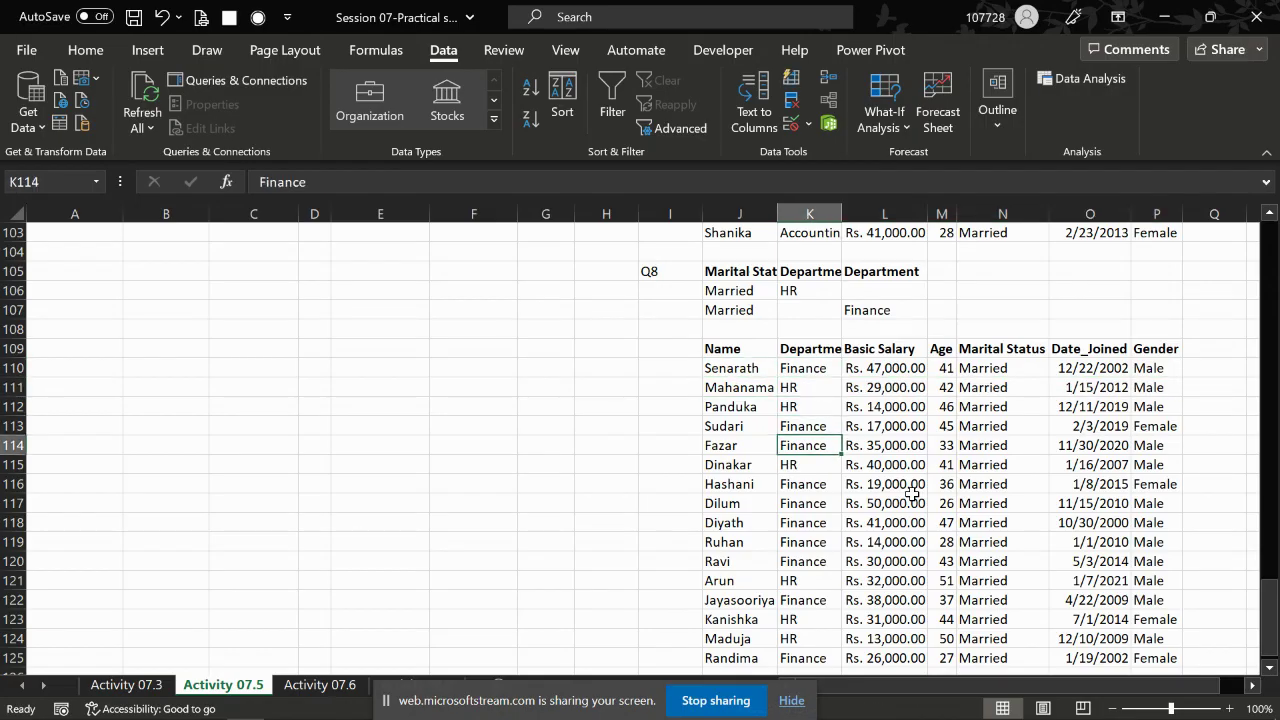
pyautogui.press('Right')
pyautogui.press('Right')
pyautogui.press('Right')
pyautogui.press('Up')
pyautogui.press('Up')
pyautogui.press('Up')
pyautogui.press('Up')
pyautogui.hotkey('ctrl', 'shift', 'Down')
pyautogui.press('Left')
# Type the label Q9 in cell I127 below the Q8 results
pyautogui.press('Left')
pyautogui.press('Up')
pyautogui.press('Left')
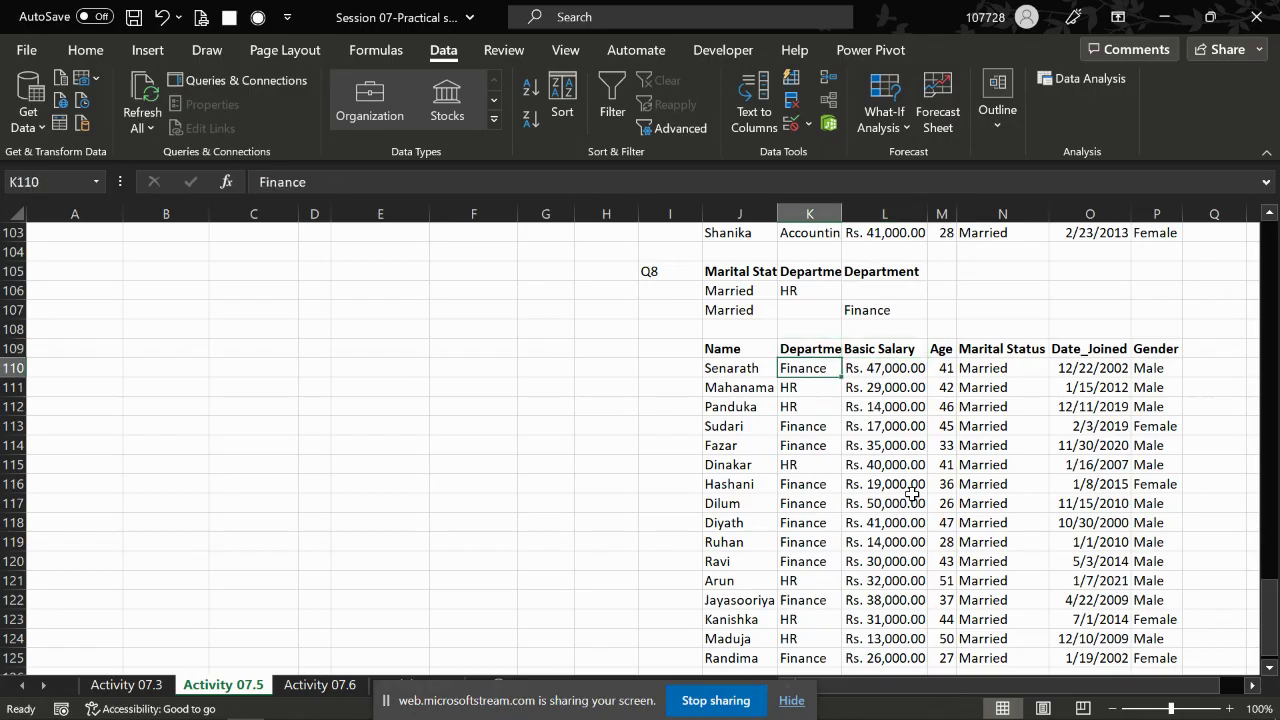
pyautogui.press('Left')
pyautogui.press('Down')
pyautogui.press('Down')
pyautogui.press('Down')
pyautogui.press('Down')
pyautogui.press('Down')
pyautogui.press('Down')
pyautogui.press('Down')
pyautogui.press('Up')
pyautogui.press('Up')
pyautogui.press('Up')
pyautogui.write('Q9')
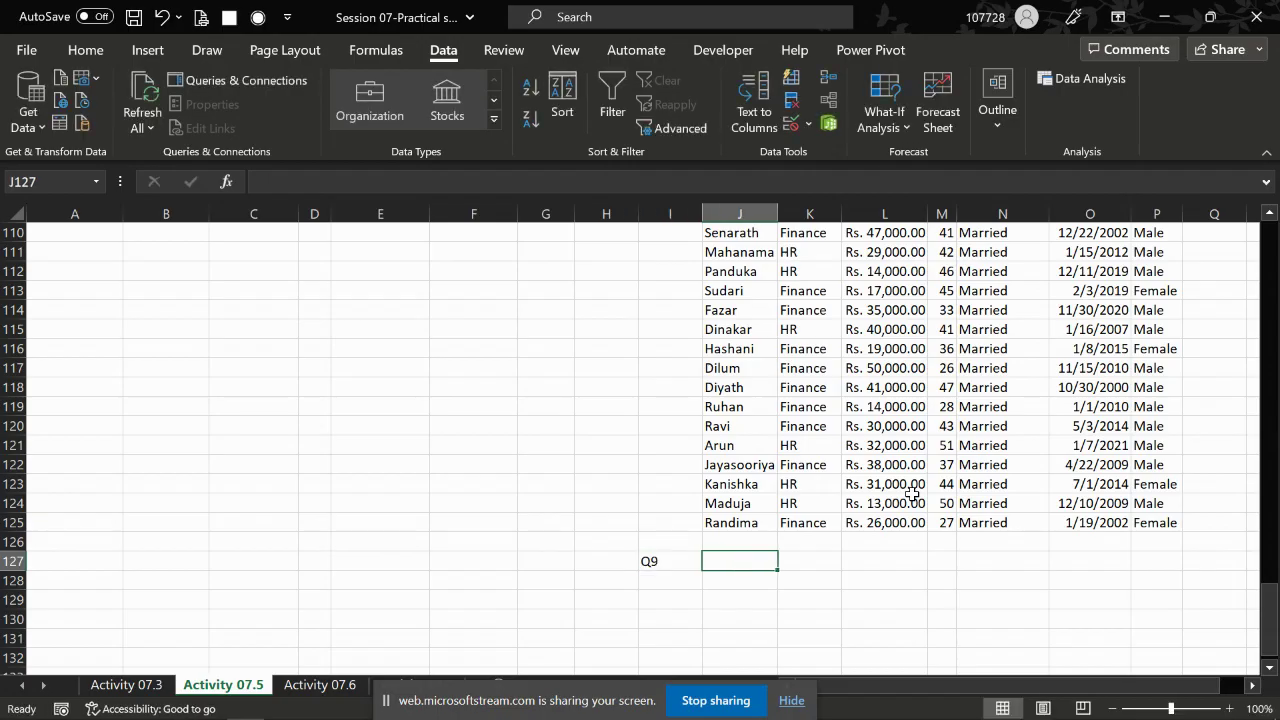
pyautogui.hotkey('alt', 'Tab')
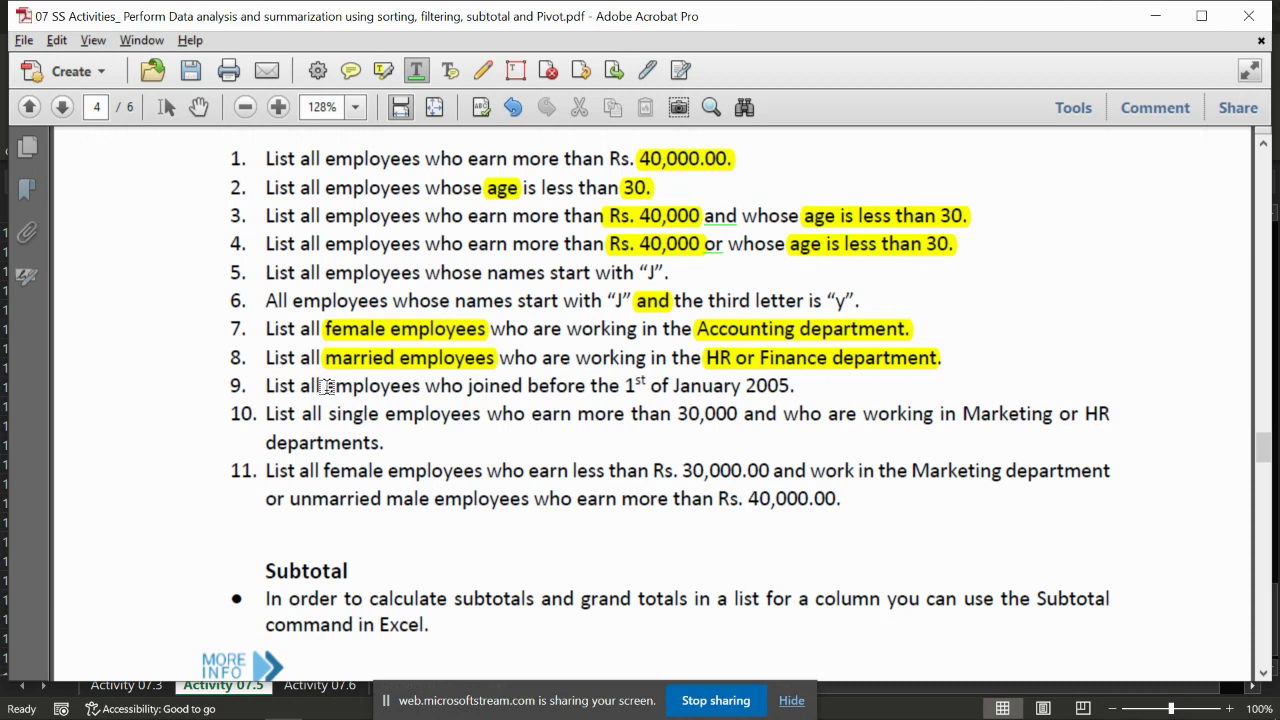
# Highlight 'before the 1st of January 2005' in question 9 in yellow, then return to Excel
pyautogui.moveTo(528, 386); pyautogui.dragTo(792, 386)
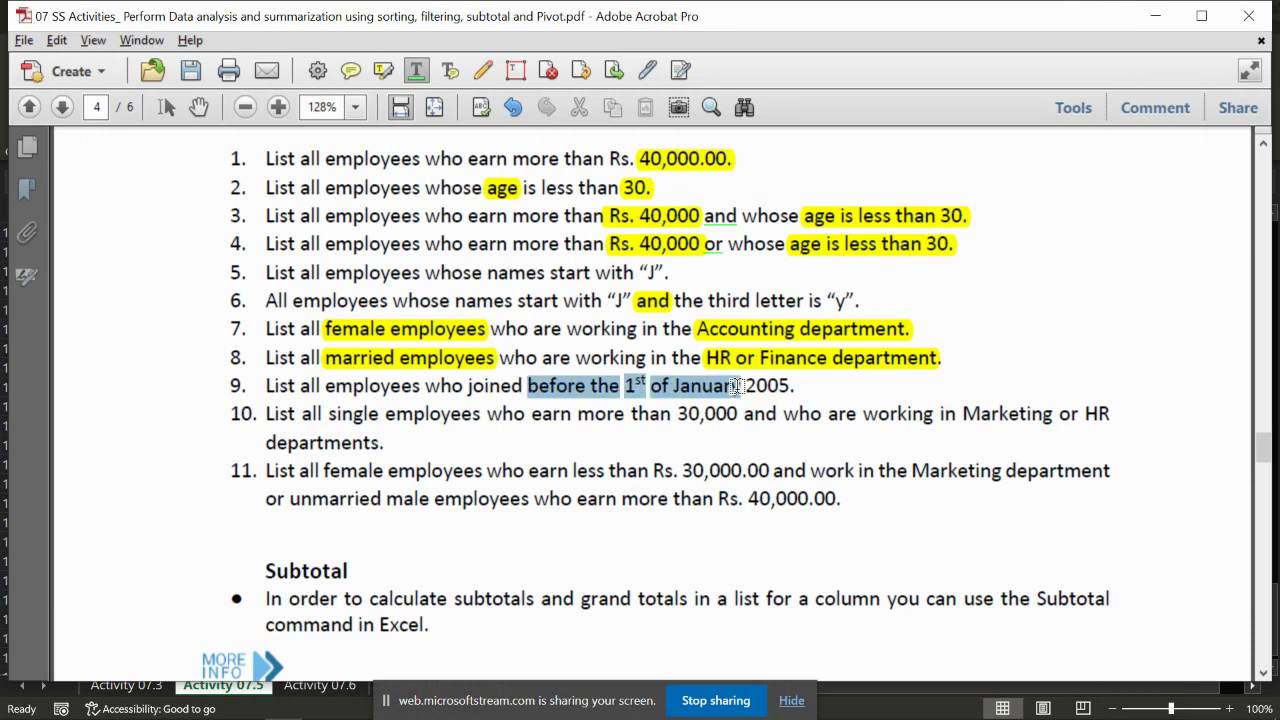
pyautogui.click(380, 72)
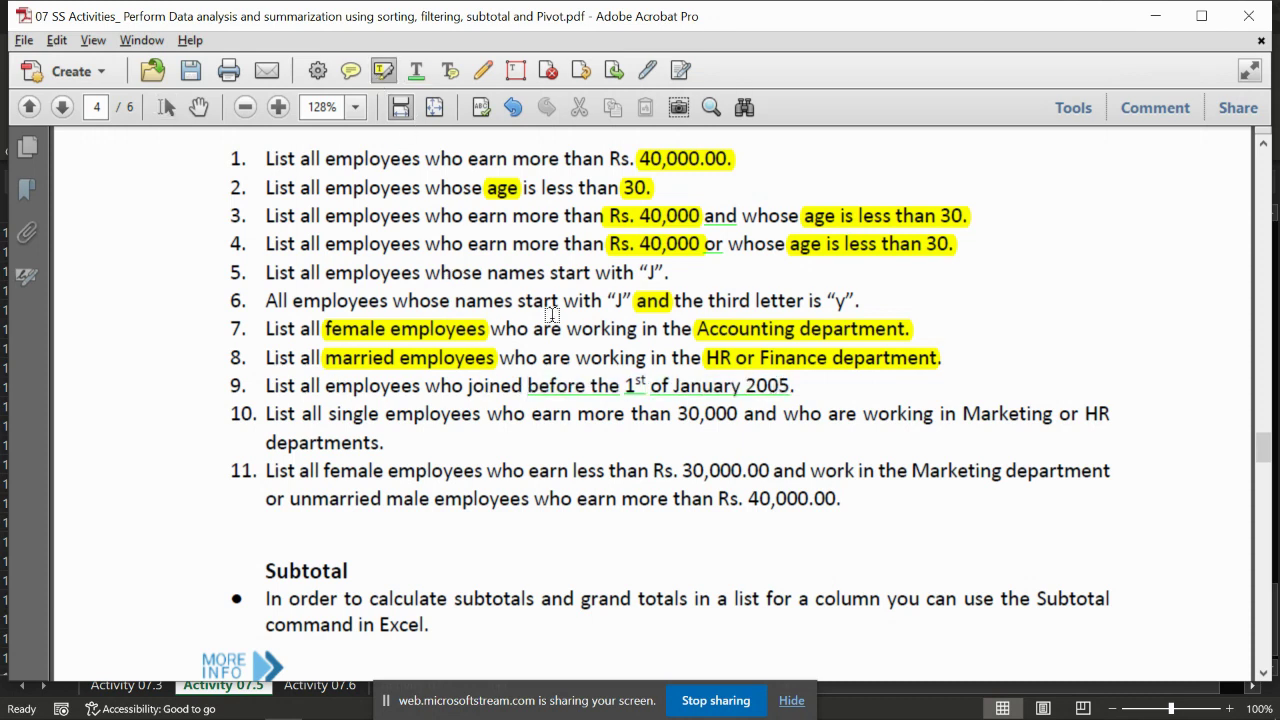
pyautogui.moveTo(528, 386); pyautogui.dragTo(792, 386)
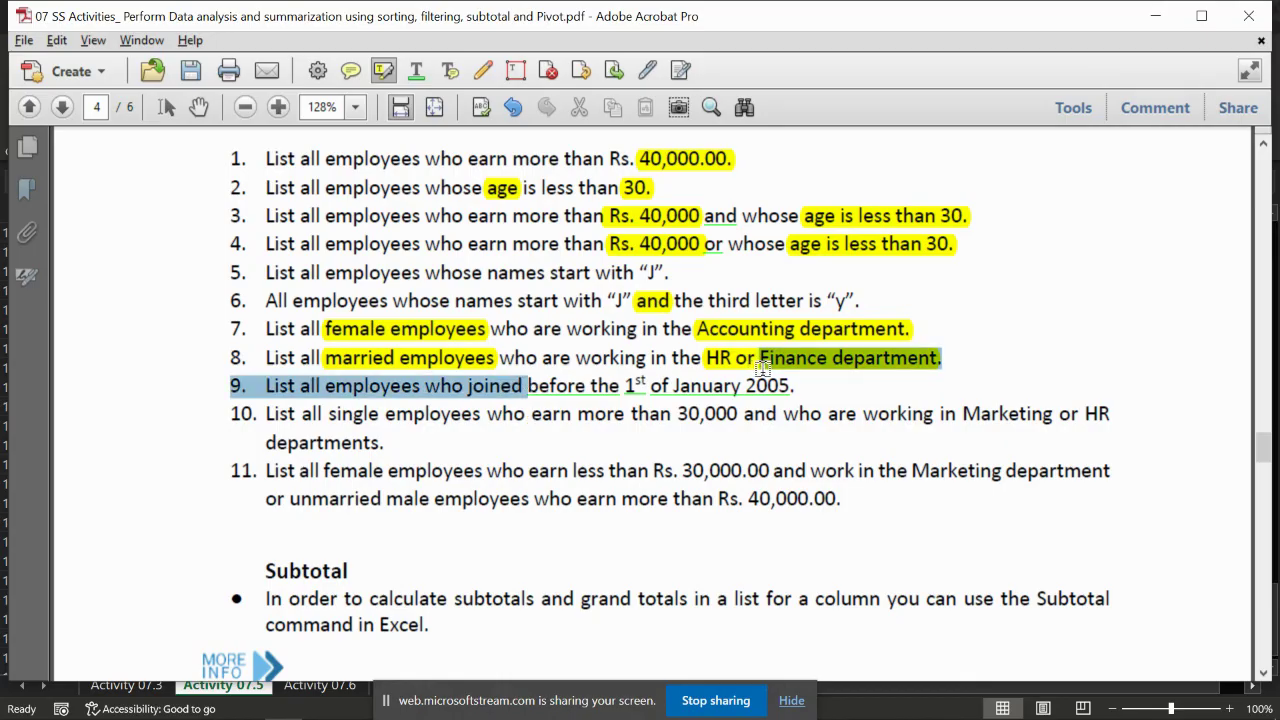
pyautogui.click(166, 107)
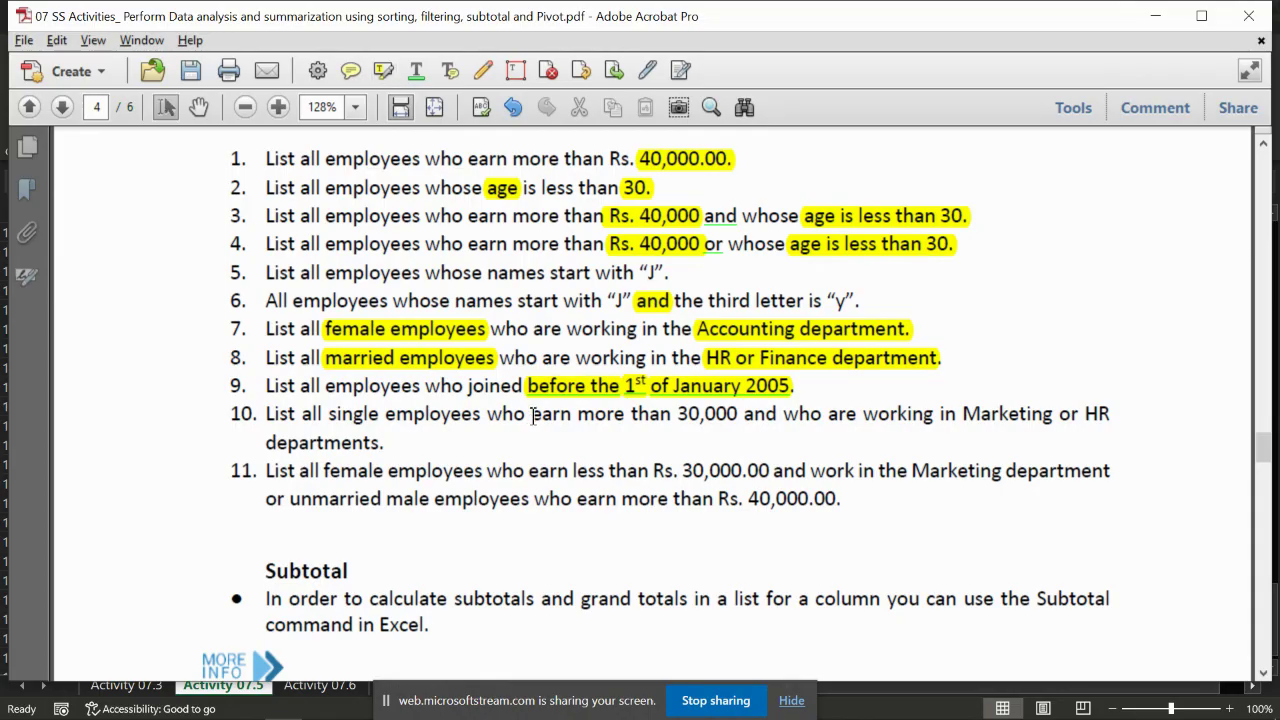
pyautogui.hotkey('alt', 'Tab')
pyautogui.hotkey('alt', 'Tab')
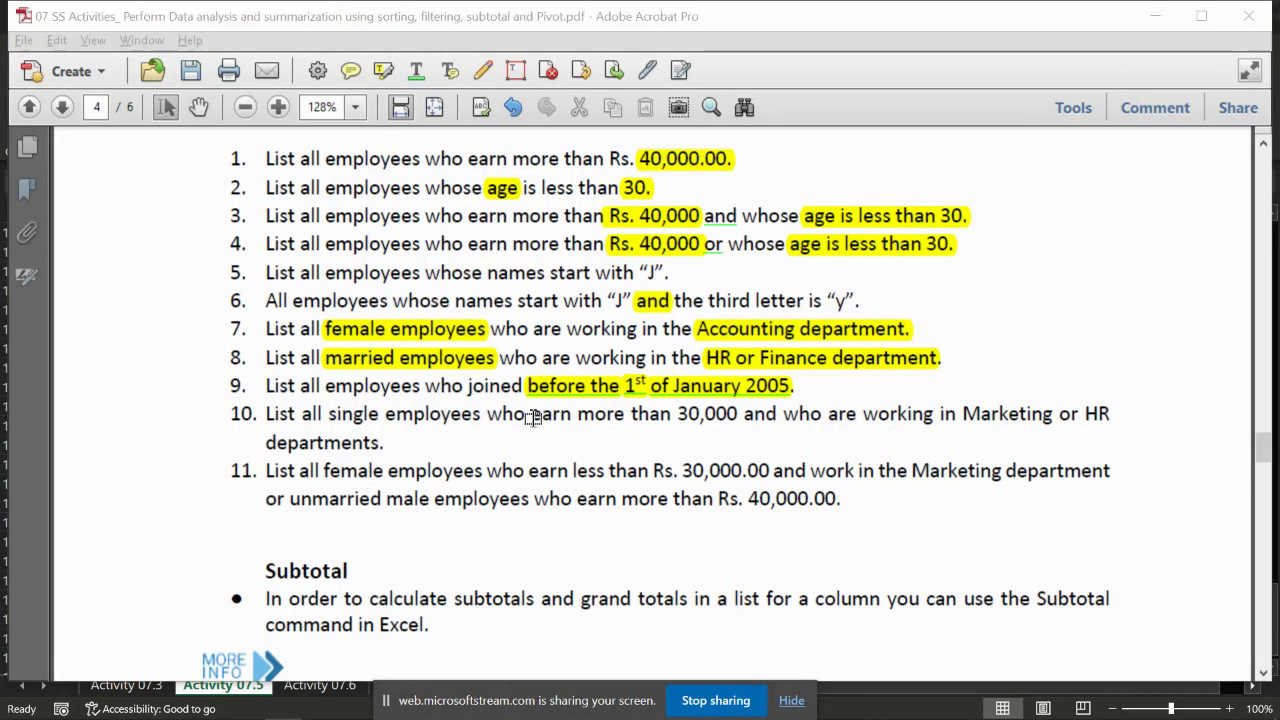
pyautogui.hotkey('alt', 'Tab')
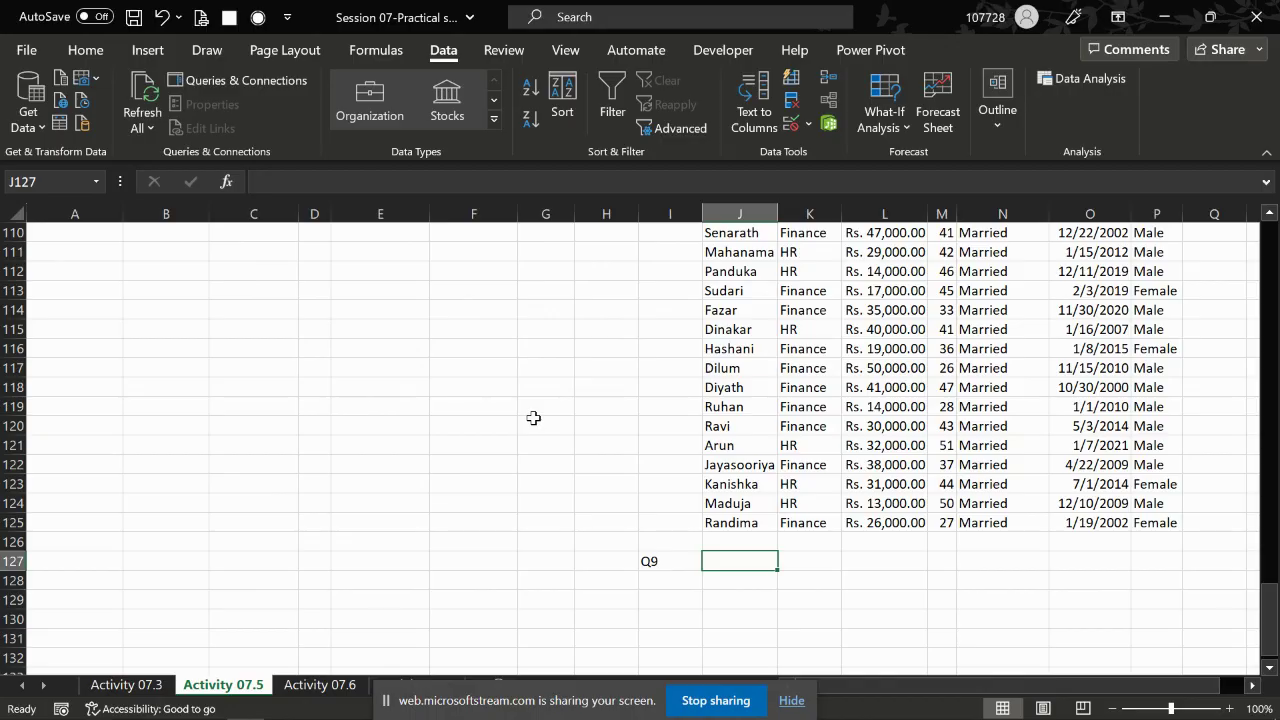
# Copy the Date_Joined header from the results table into J127 as the Q9 criteria header
pyautogui.press('Up')
pyautogui.press('Up')
pyautogui.press('Right')
pyautogui.press('Right')
pyautogui.press('Up')
pyautogui.press('Right')
pyautogui.press('Right')
pyautogui.hotkey('ctrl', 'Up')
pyautogui.press('Right')
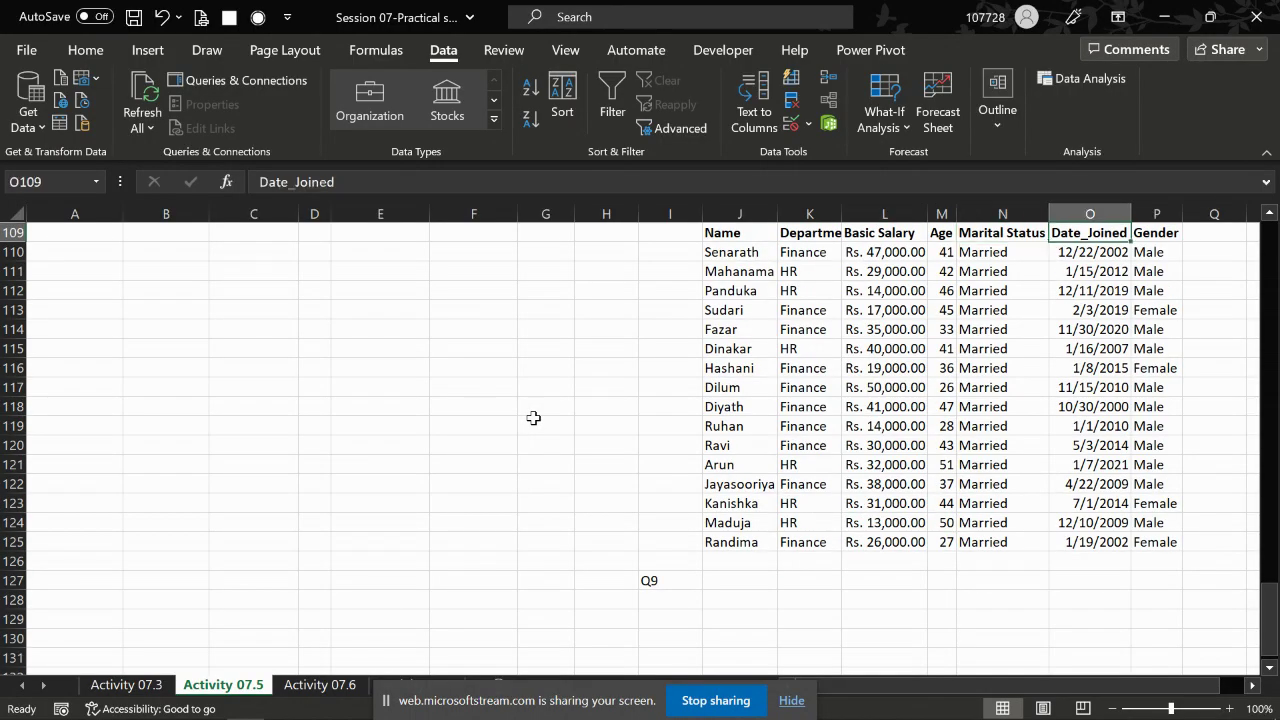
pyautogui.hotkey('ctrl', 'c')
pyautogui.press('Down')
pyautogui.press('Left')
pyautogui.press('Left')
pyautogui.press('Left')
pyautogui.press('Down')
pyautogui.press('Down')
pyautogui.press('Down')
pyautogui.hotkey('ctrl', 'Down')
pyautogui.press('Down')
pyautogui.press('Down')
pyautogui.press('Left')
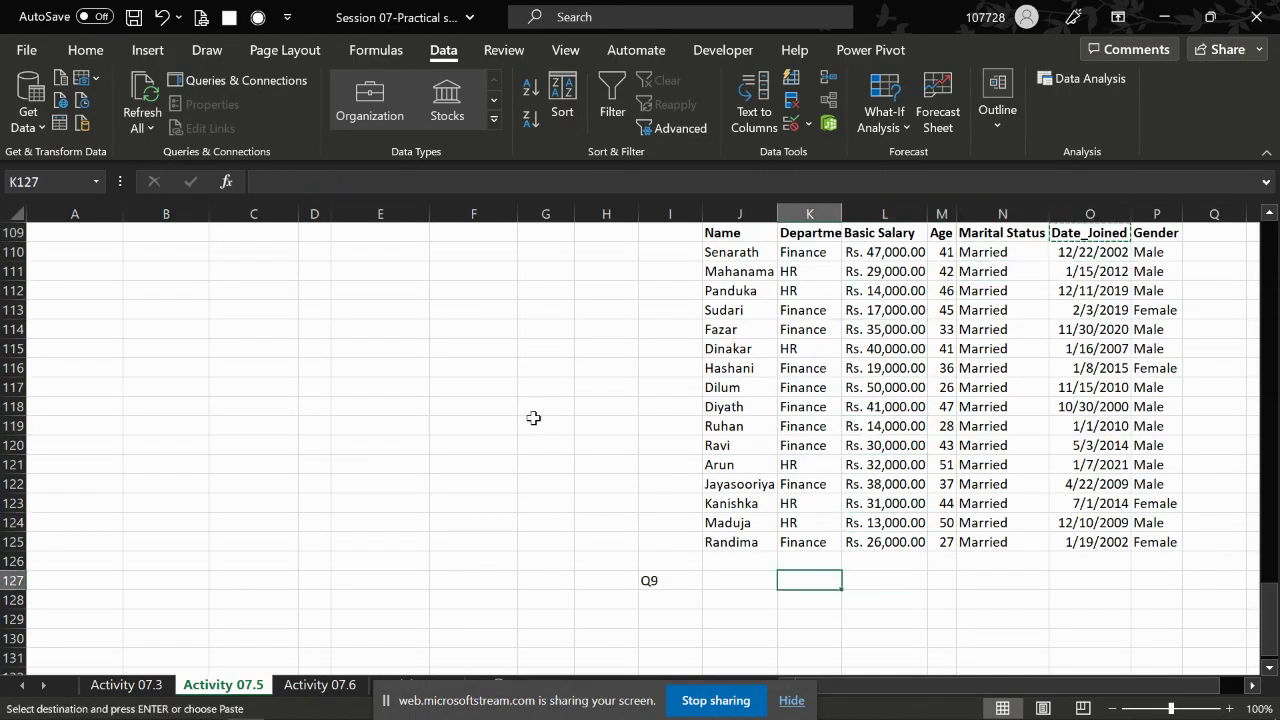
pyautogui.press('Left')
pyautogui.hotkey('ctrl', 'v')
pyautogui.press('Down')
pyautogui.press('Escape')
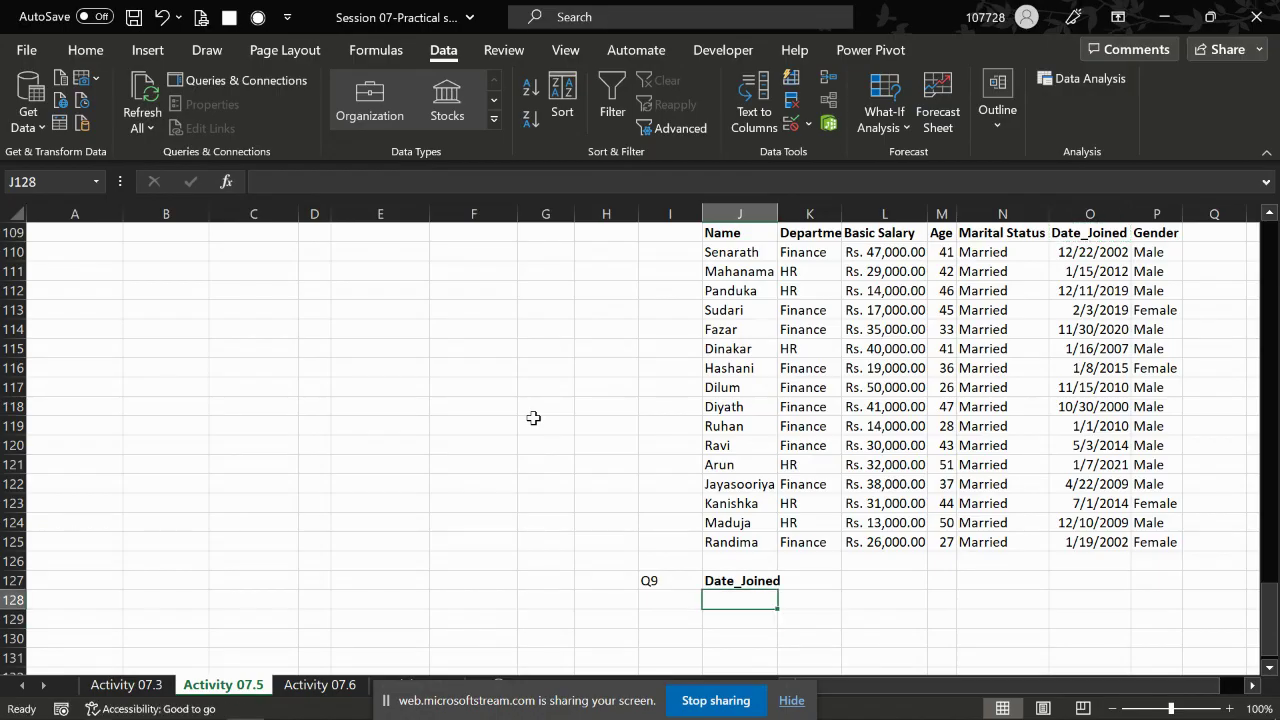
# Check question 9 in the PDF and enter the <1/1/2005 criterion in J128
pyautogui.hotkey('alt', 'Tab')
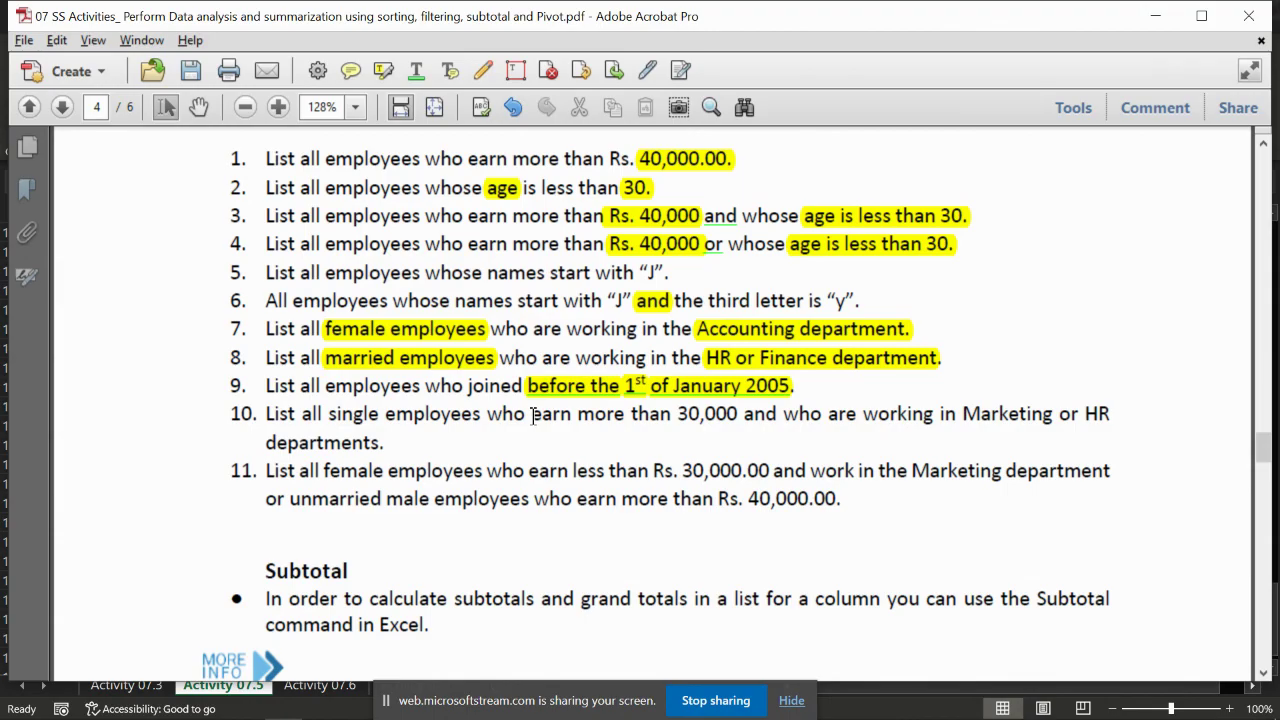
pyautogui.hotkey('alt', 'Tab')
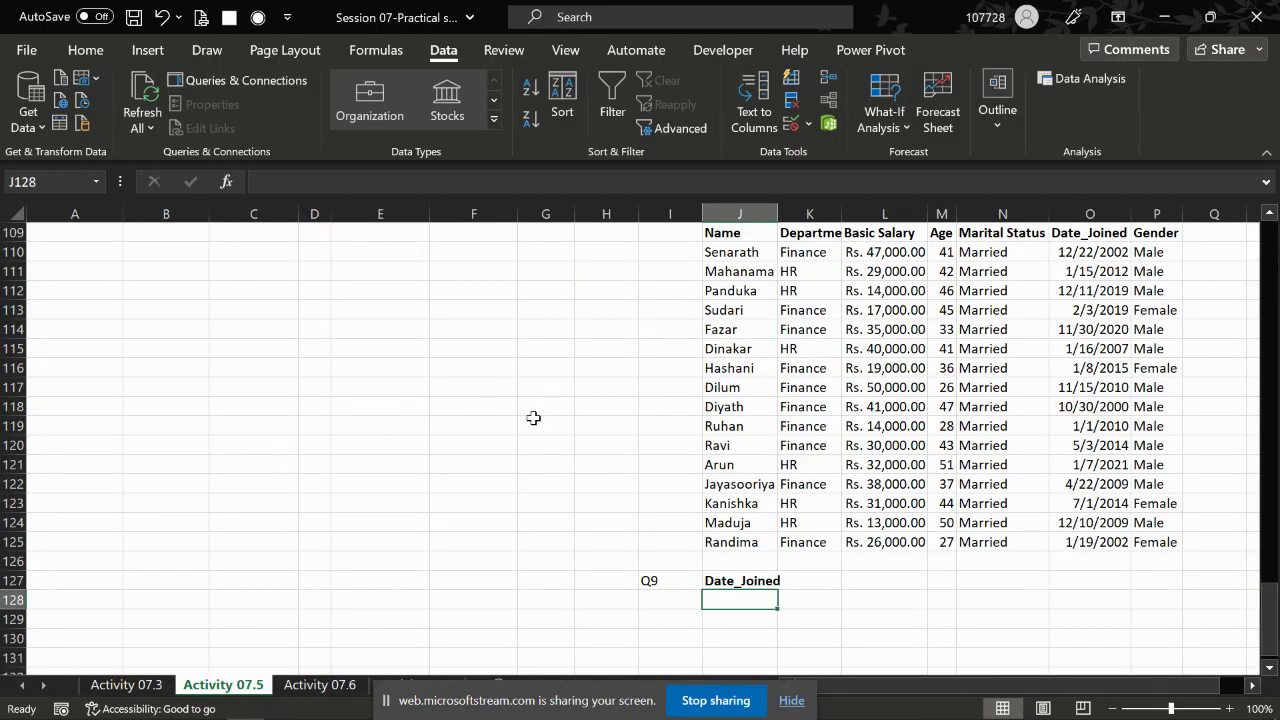
pyautogui.write('<1')
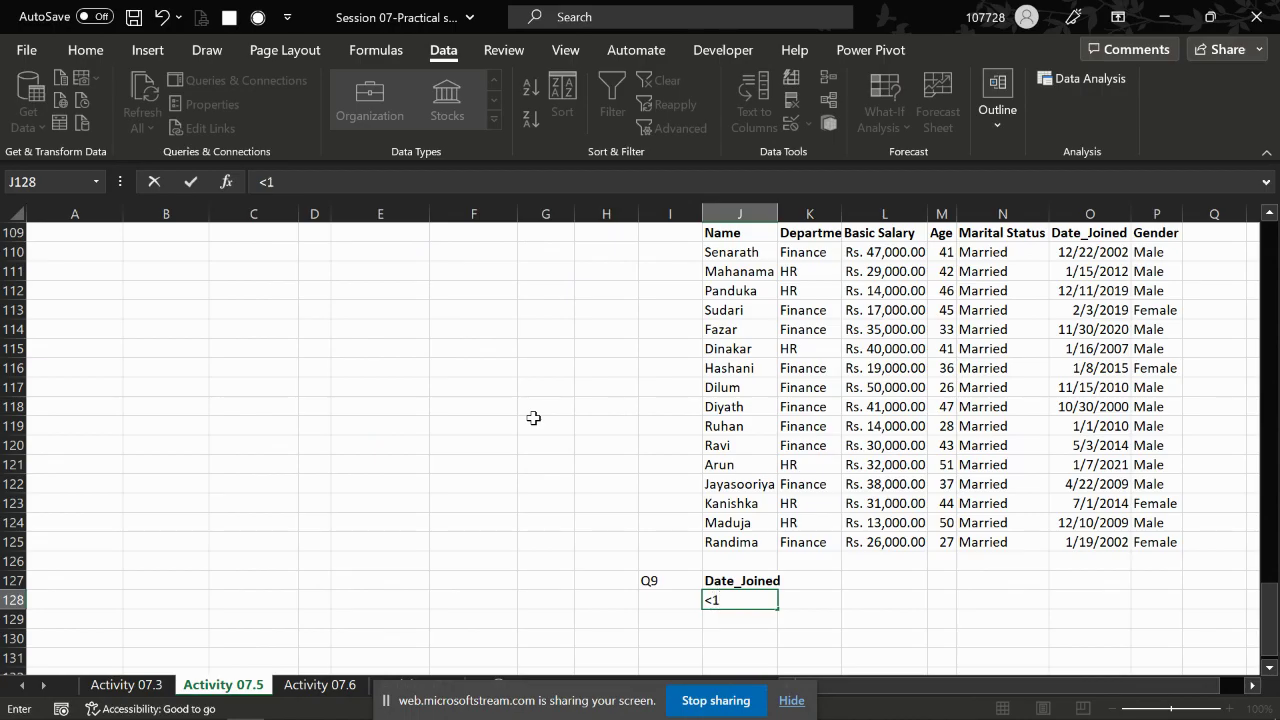
pyautogui.write('00')
pyautogui.press('Return')
pyautogui.press('Down')
pyautogui.press('Down')
pyautogui.press('Down')
pyautogui.press('Up')
pyautogui.press('Up')
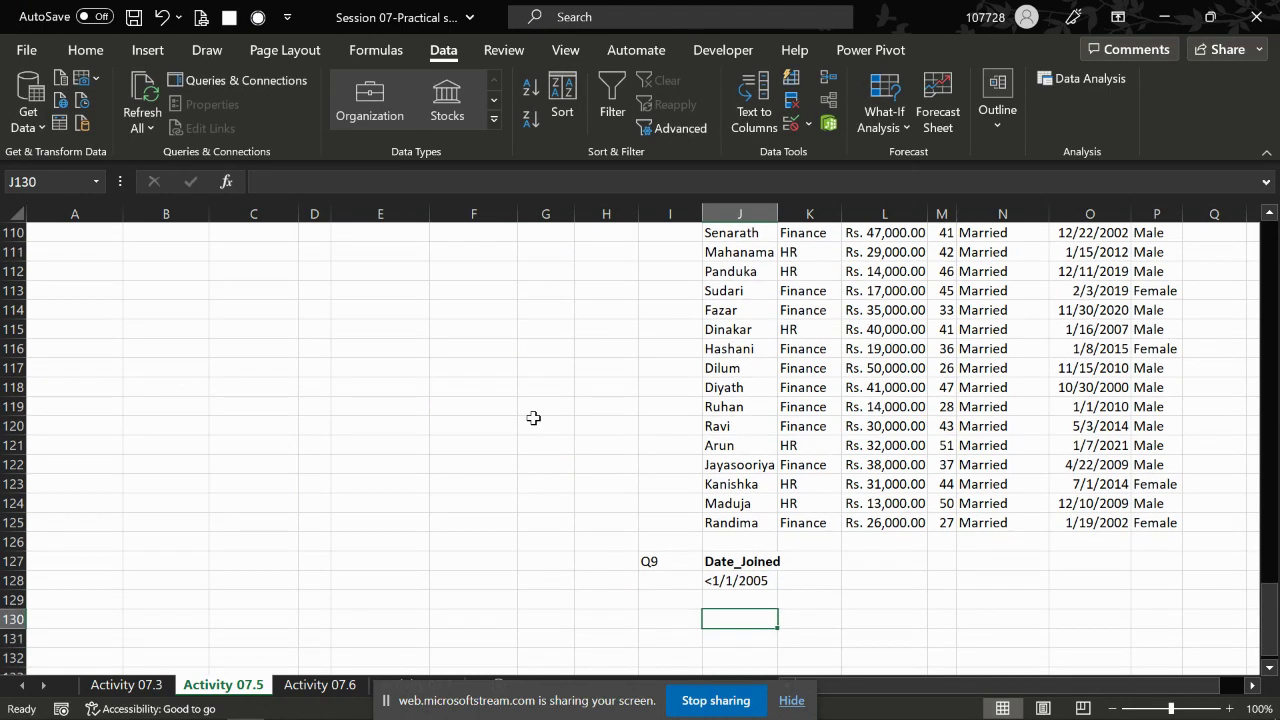
pyautogui.click(670, 128)
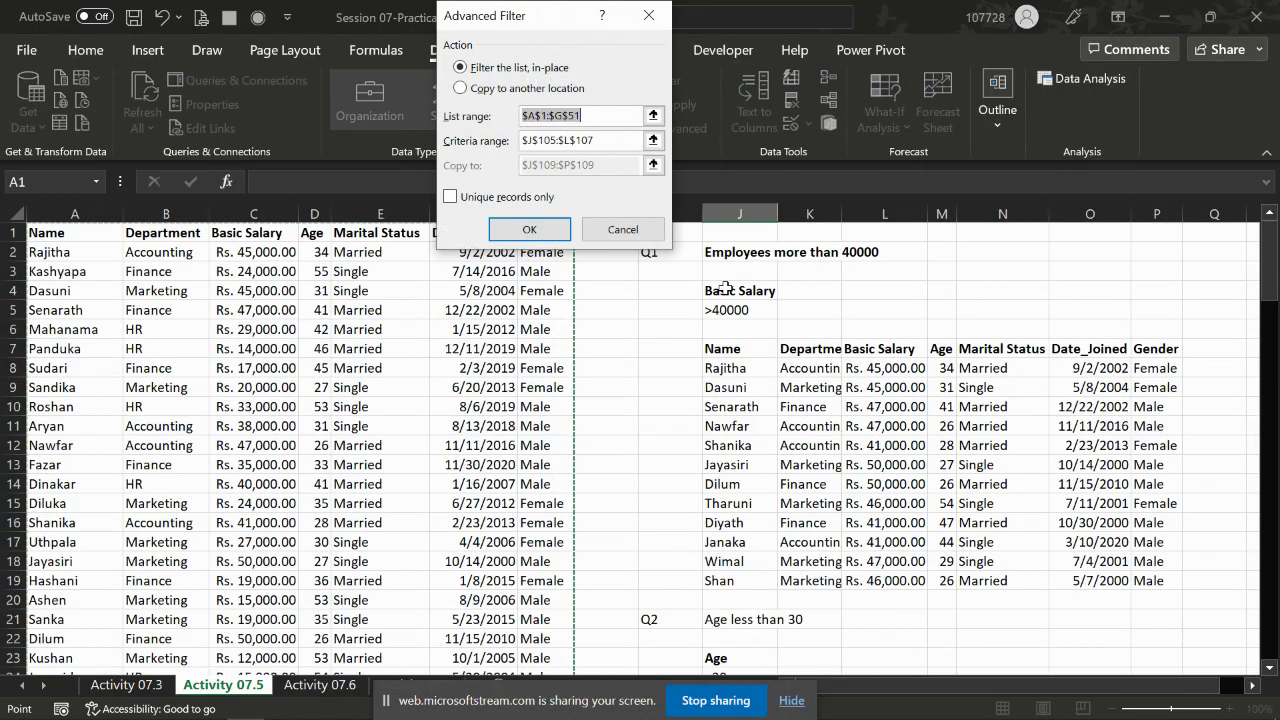
# Run the Advanced Filter with criteria range J127:J128, copying matching records to J130
pyautogui.hotkey('alt', 'o')
pyautogui.click(612, 140)
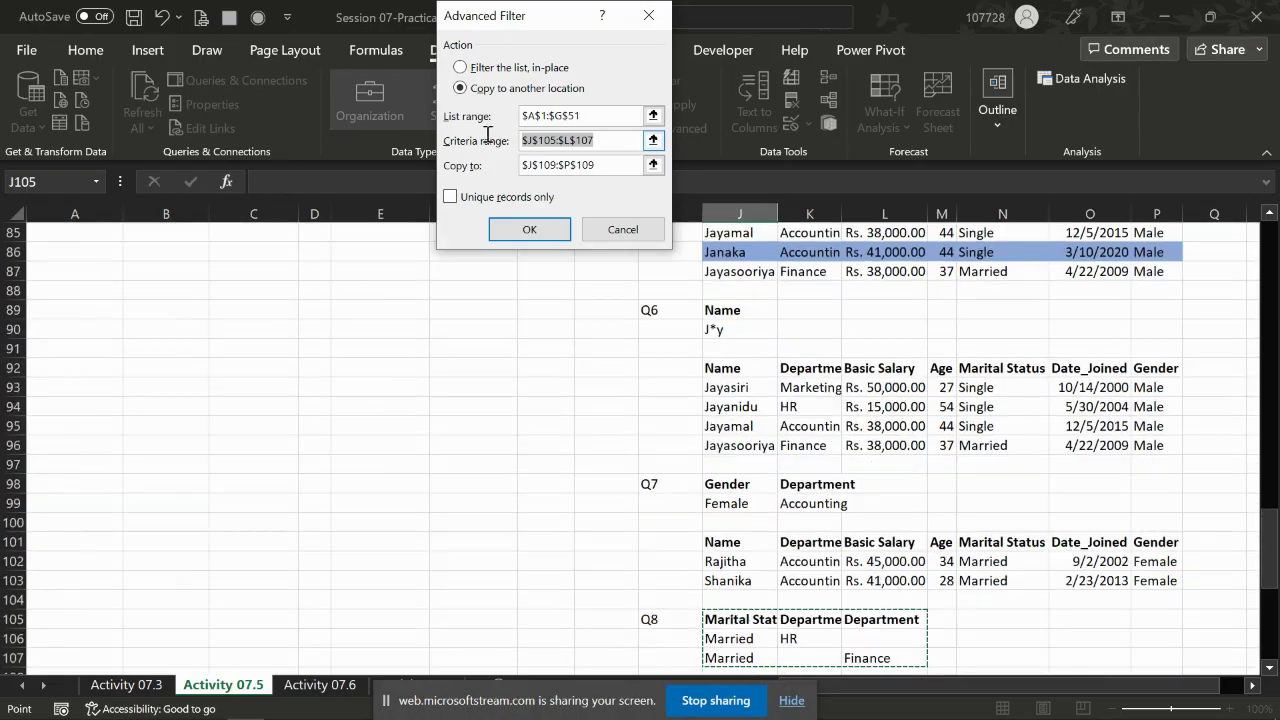
pyautogui.scroll(-7, 748, 486)
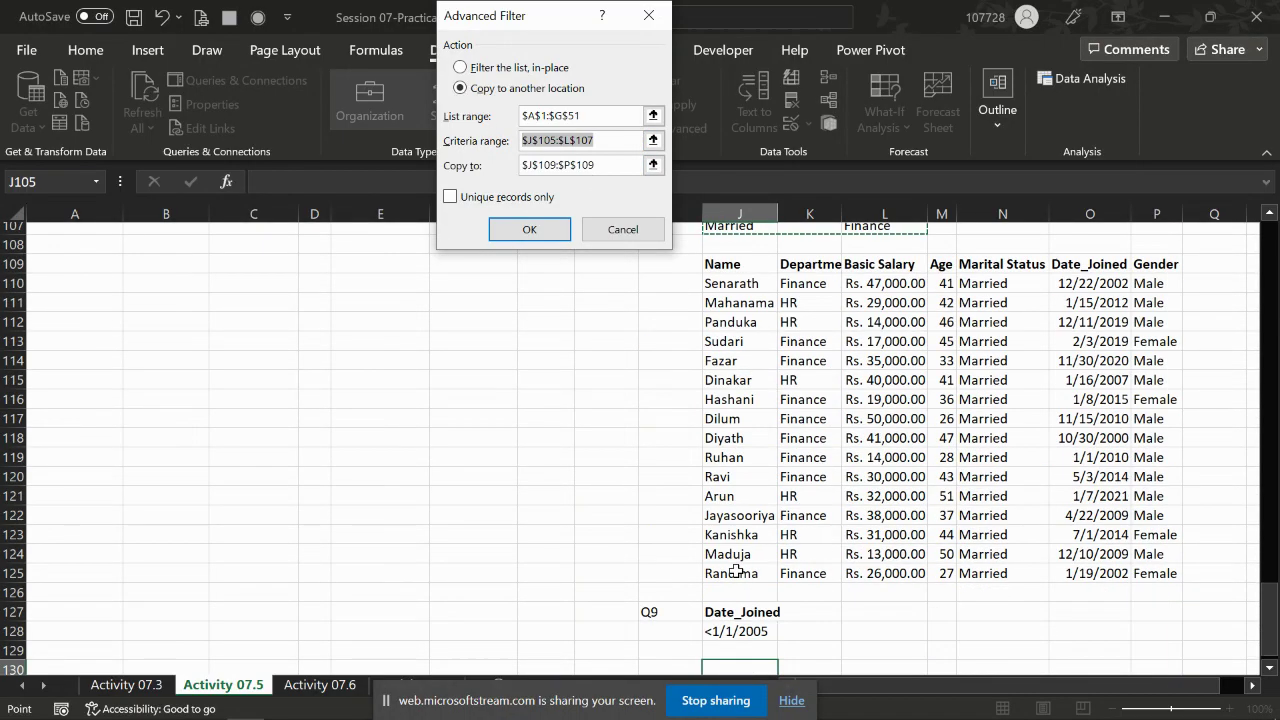
pyautogui.moveTo(740, 612); pyautogui.dragTo(738, 630)
pyautogui.click(597, 168)
pyautogui.click(597, 168)
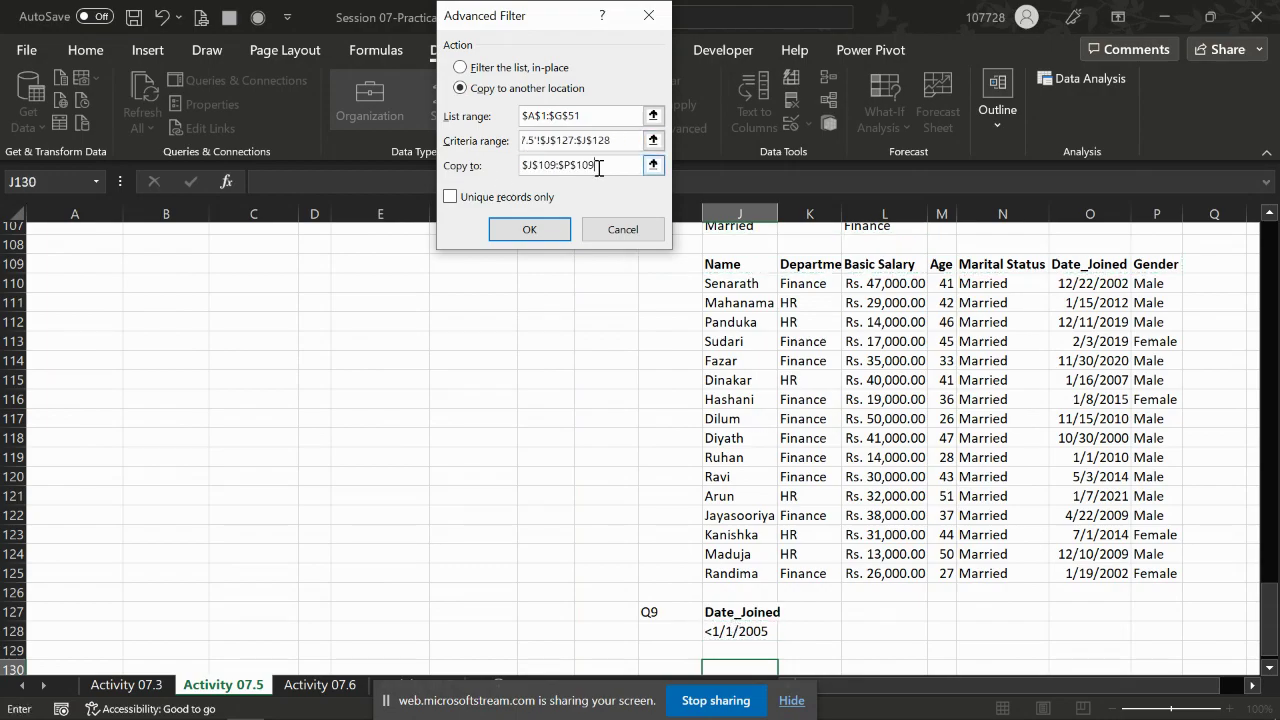
pyautogui.press('BackSpace')
pyautogui.press('BackSpace')
pyautogui.press('BackSpace')
pyautogui.press('BackSpace')
pyautogui.press('BackSpace')
pyautogui.press('BackSpace')
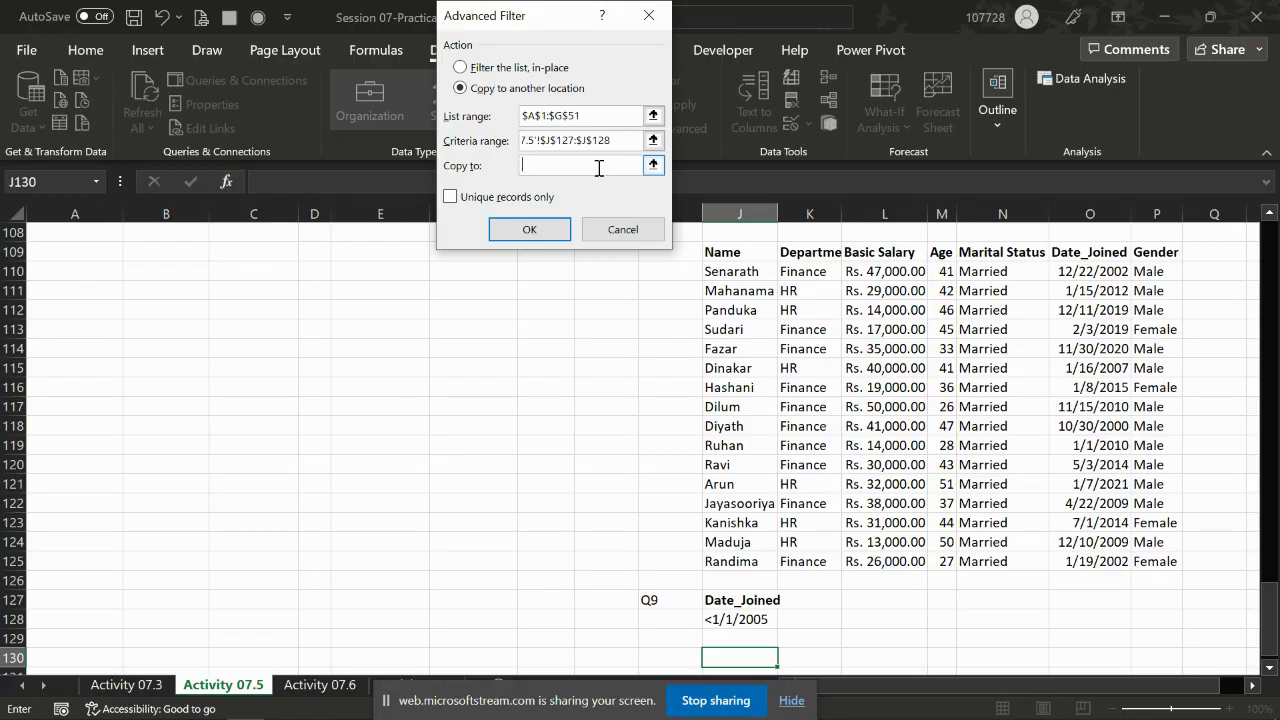
pyautogui.click(741, 659)
pyautogui.click(524, 232)
# Scroll to the Q9 results and select their Date_Joined values to verify the dates
pyautogui.scroll(-4, 788, 490)
pyautogui.scroll(-1, 788, 490)
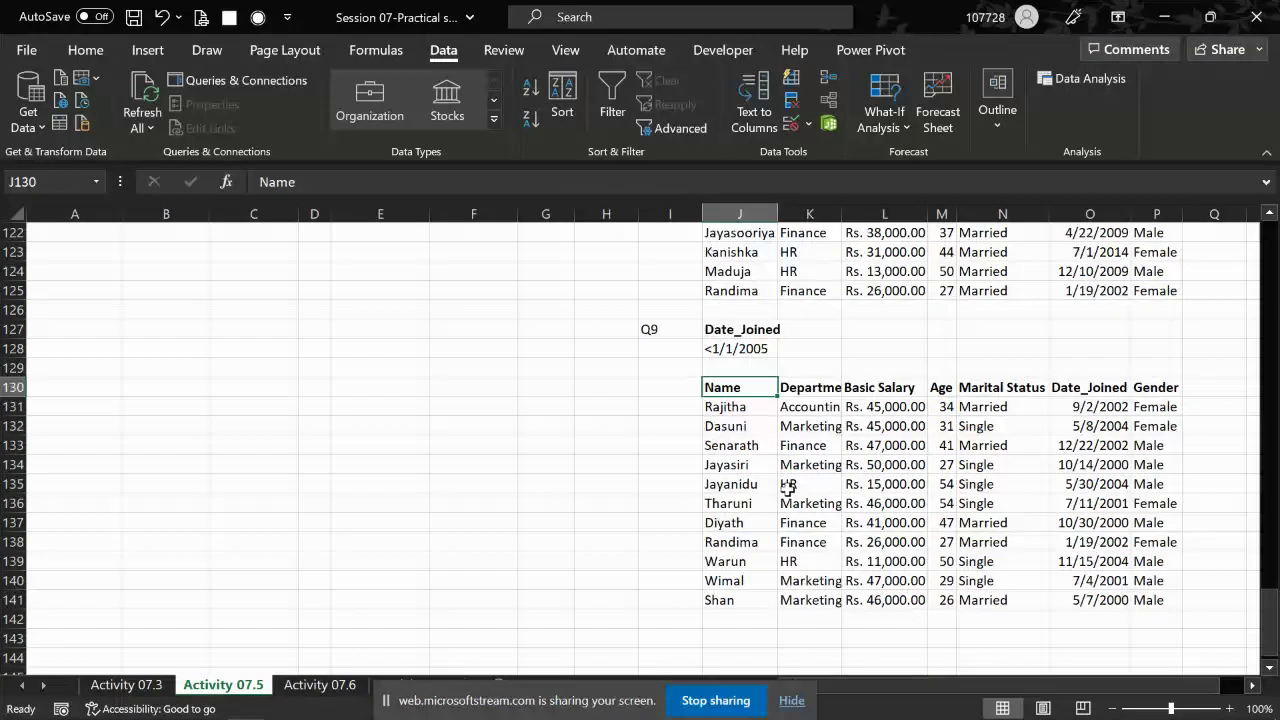
pyautogui.press('Down')
pyautogui.press('Right')
pyautogui.press('Down')
pyautogui.press('Up')
pyautogui.press('Right')
pyautogui.press('Right')
pyautogui.press('Right')
pyautogui.press('Right')
pyautogui.hotkey('ctrl', 'shift', 'Down')
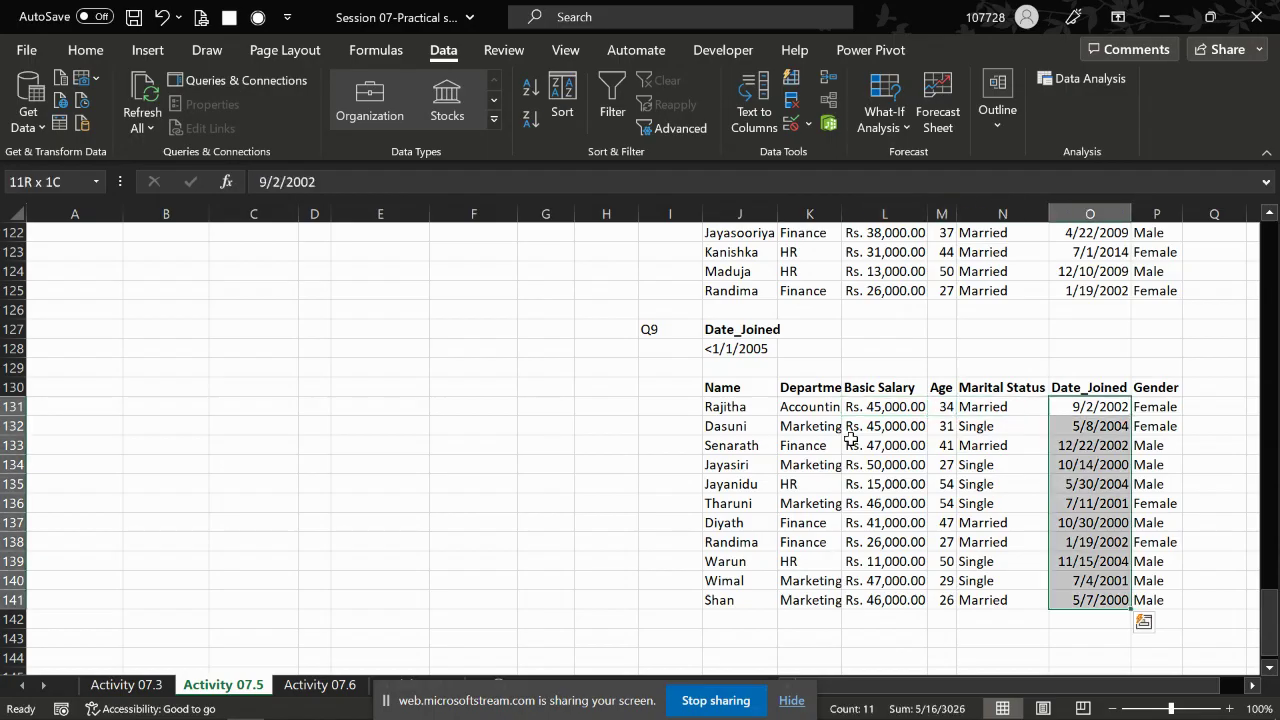
# Cross-check with an AutoFilter keeping Date_Joined before 1/1/2005, then clear the filter
pyautogui.press('Left')
pyautogui.press('Left')
pyautogui.press('Left')
pyautogui.press('Left')
pyautogui.hotkey('ctrl', 'shift', 'Down')
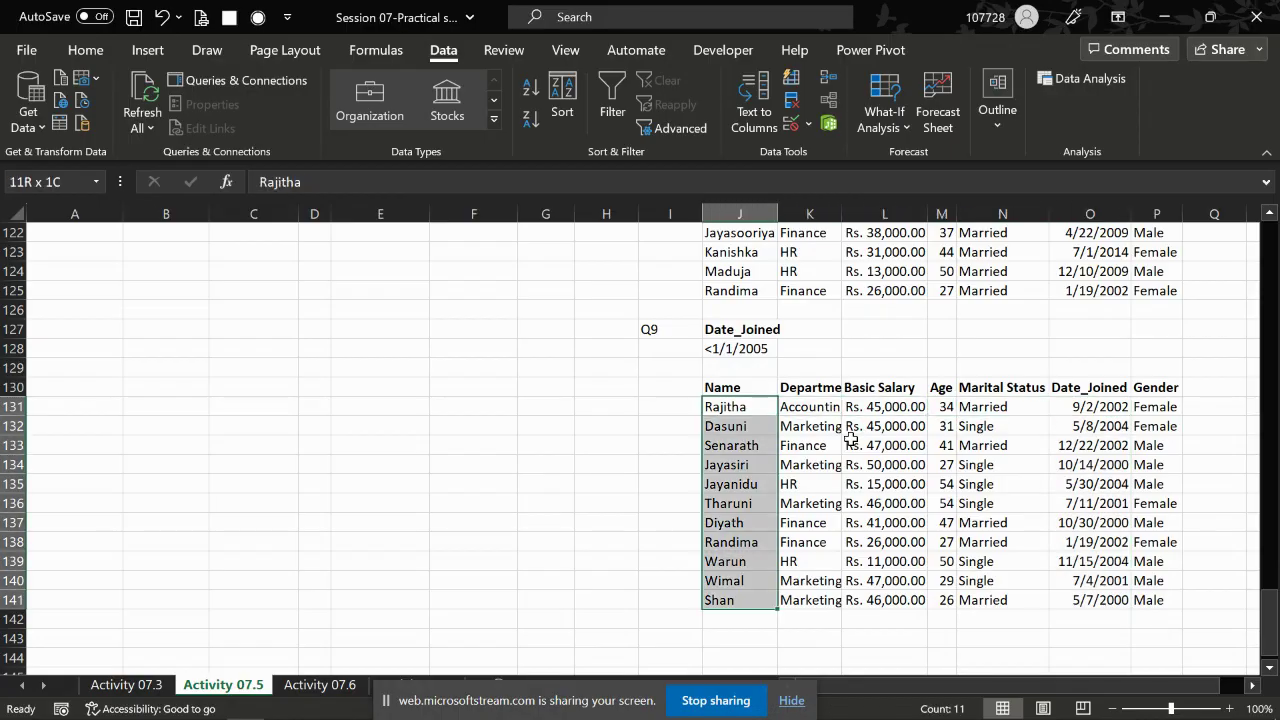
pyautogui.scroll(20, 603, 409)
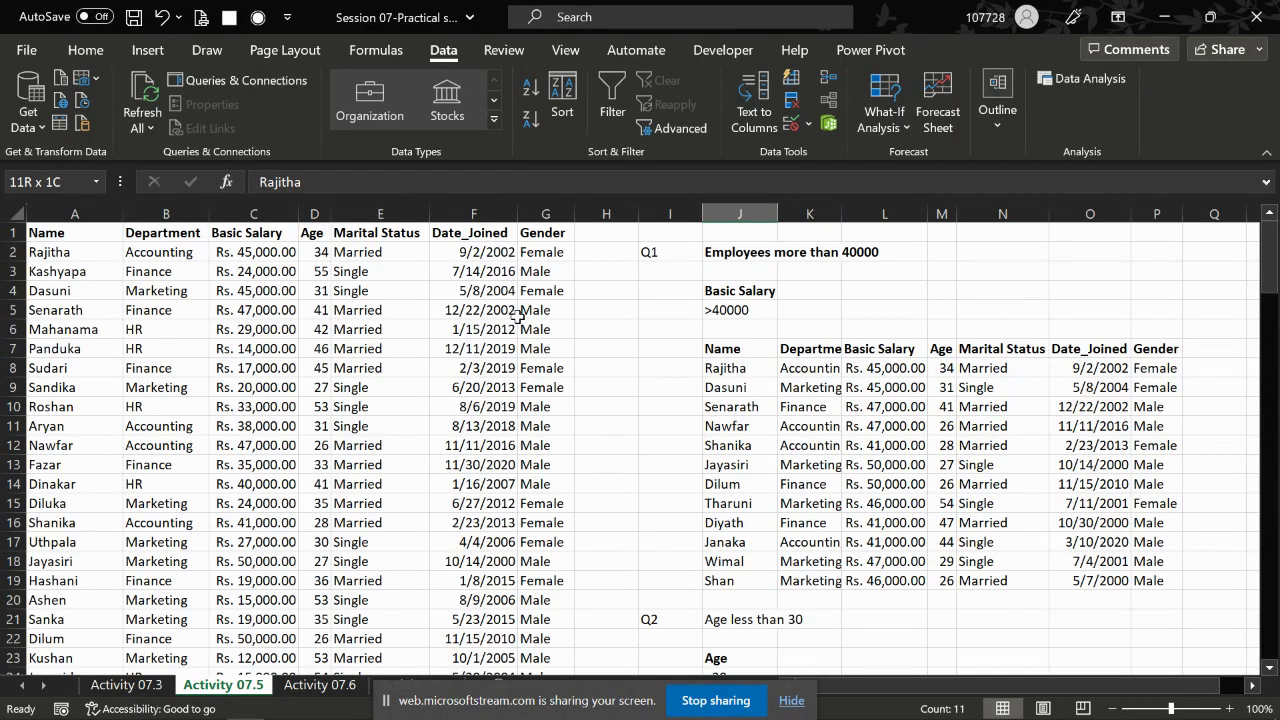
pyautogui.click(107, 232)
pyautogui.hotkey('ctrl', 'shift', 'Right')
pyautogui.hotkey('ctrl', 'shift', 'l')
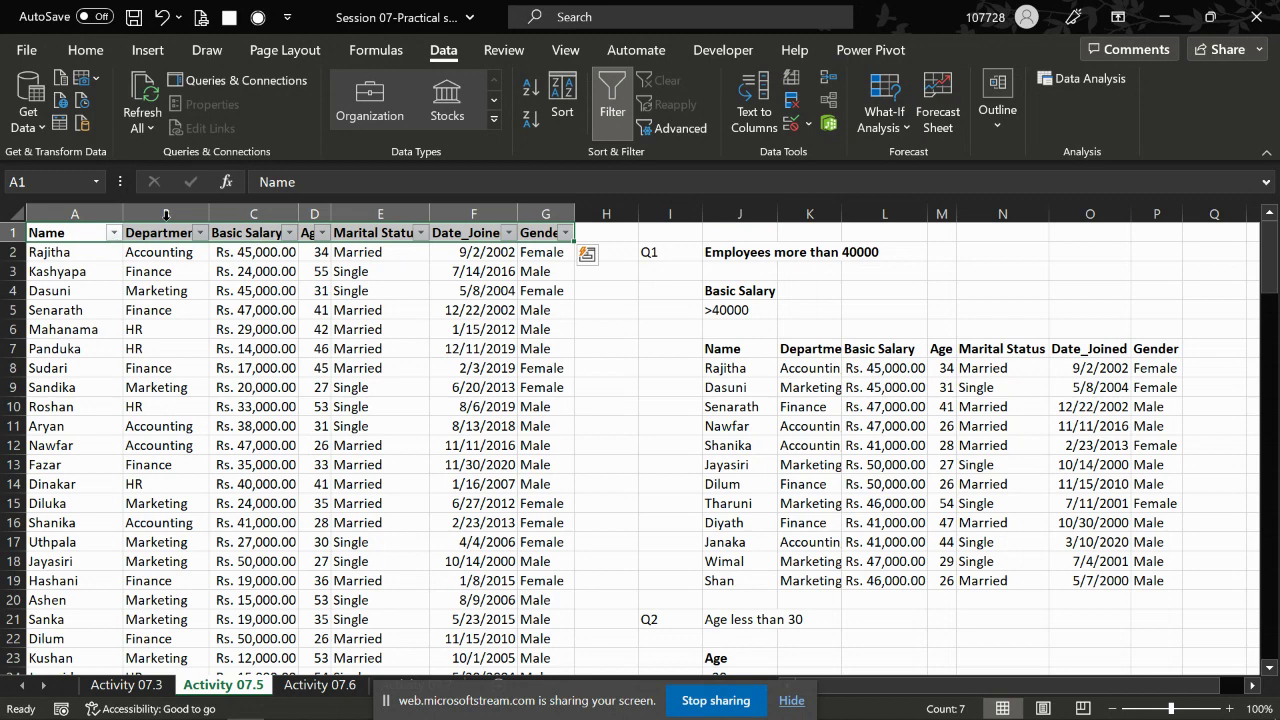
pyautogui.click(509, 232)
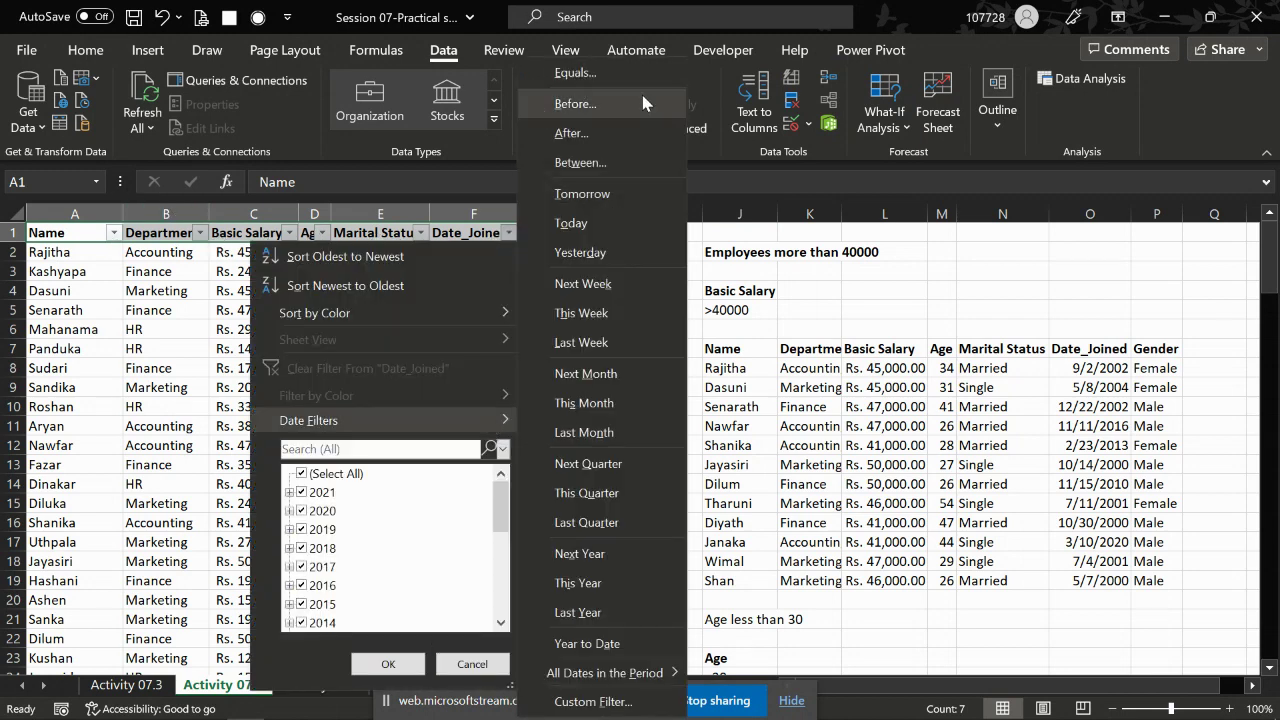
pyautogui.click(576, 103)
pyautogui.write('1/1/2005')
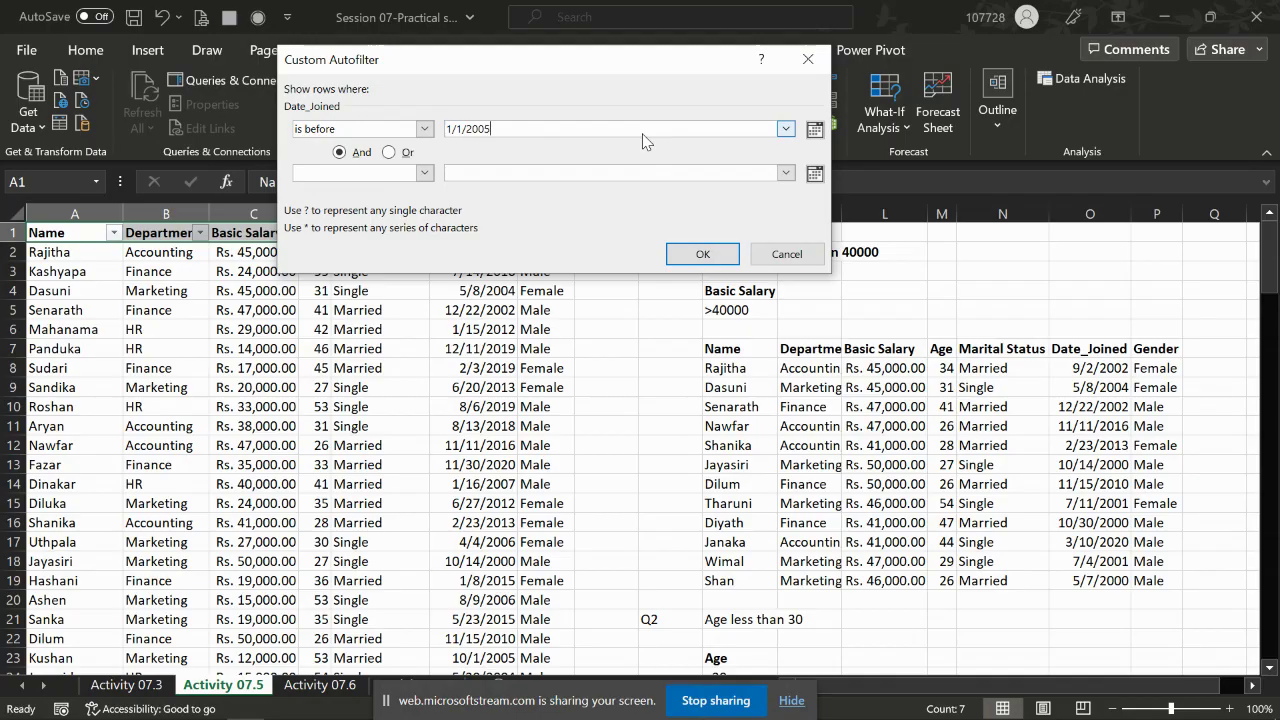
pyautogui.press('Return')
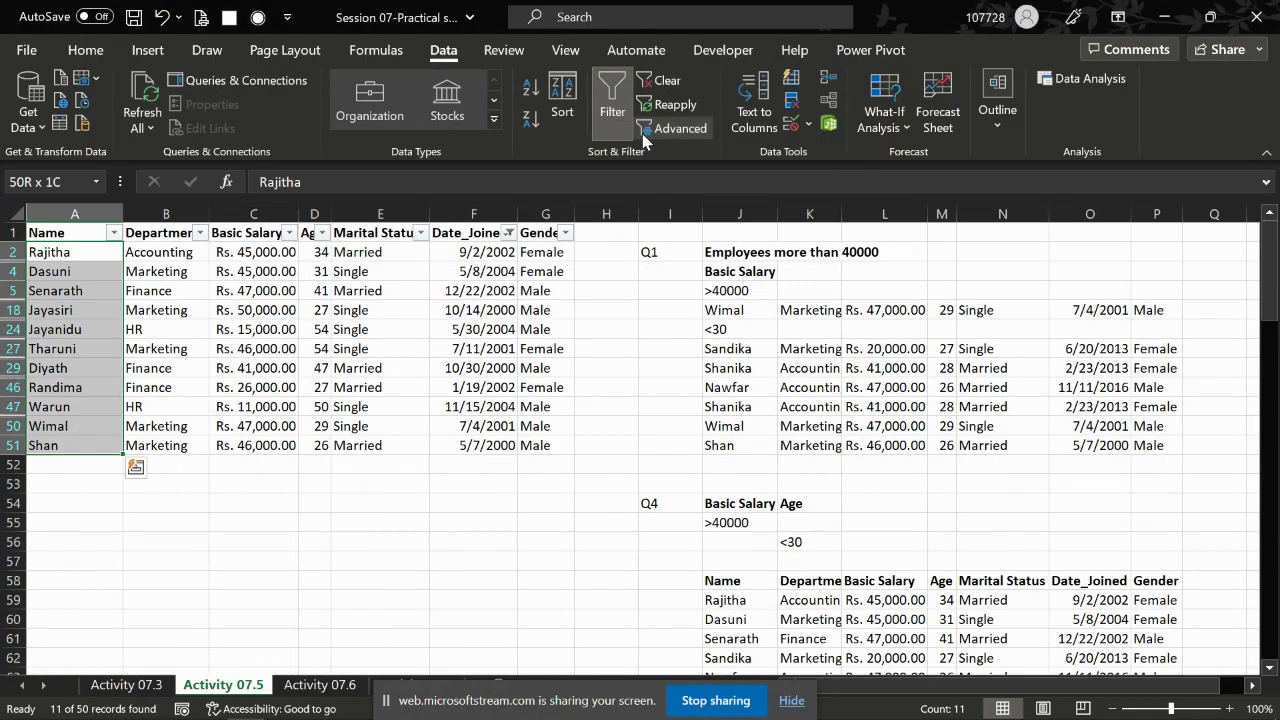
pyautogui.click(662, 80)
# Type the Q10 label in I143 below the Q9 results, then bring up the exercise PDF
pyautogui.scroll(-20, 847, 432)
pyautogui.scroll(-9, 847, 432)
pyautogui.scroll(-10, 847, 432)
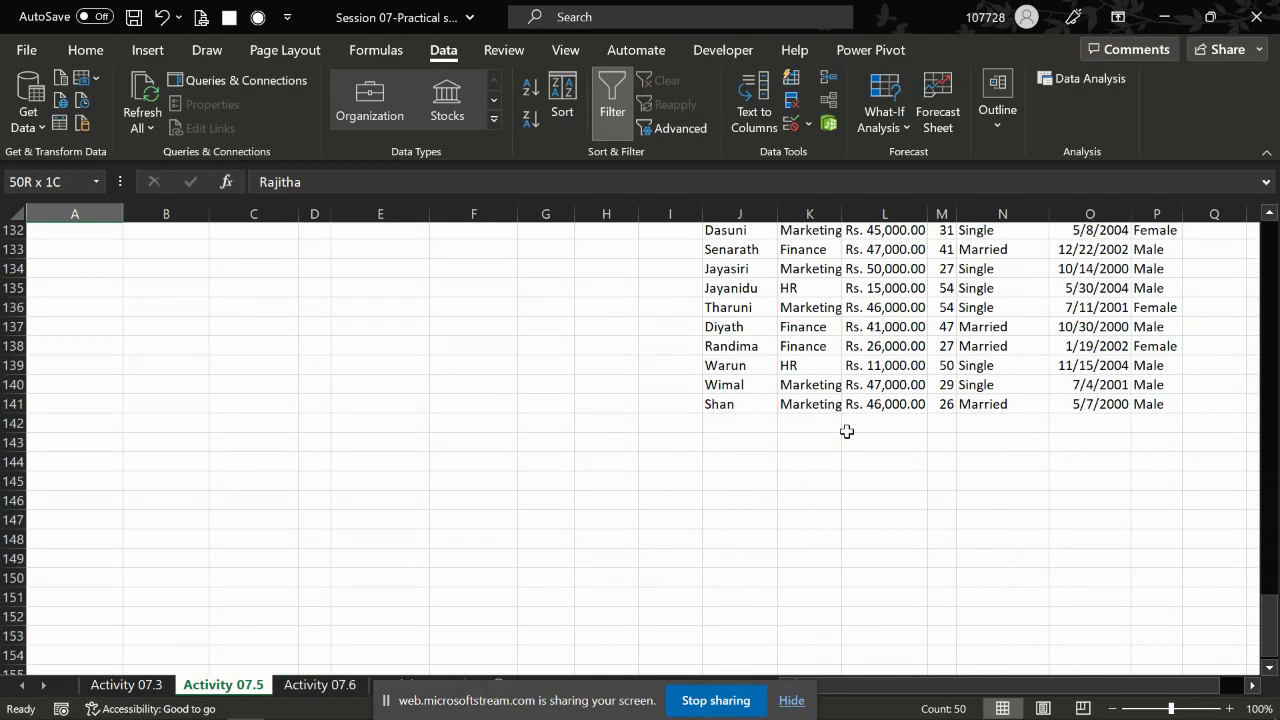
pyautogui.click(695, 437)
pyautogui.write('Q10')
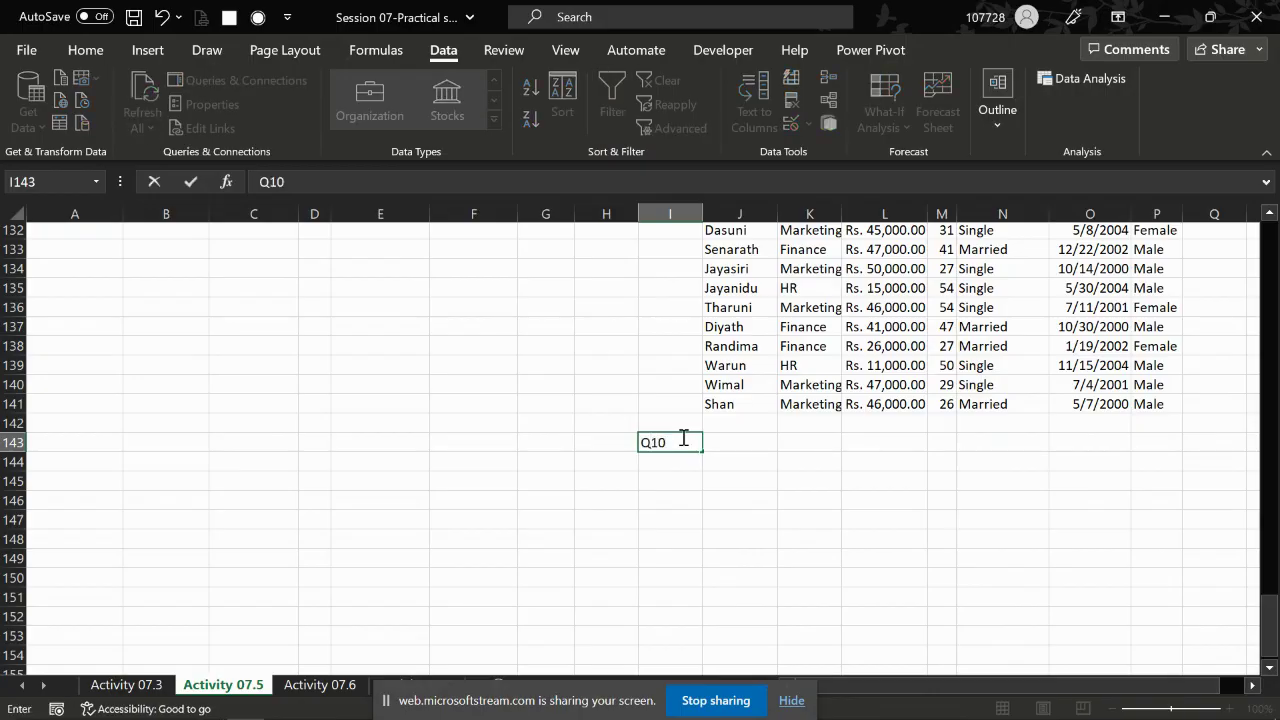
pyautogui.press('Tab')
pyautogui.hotkey('alt', 'Tab')
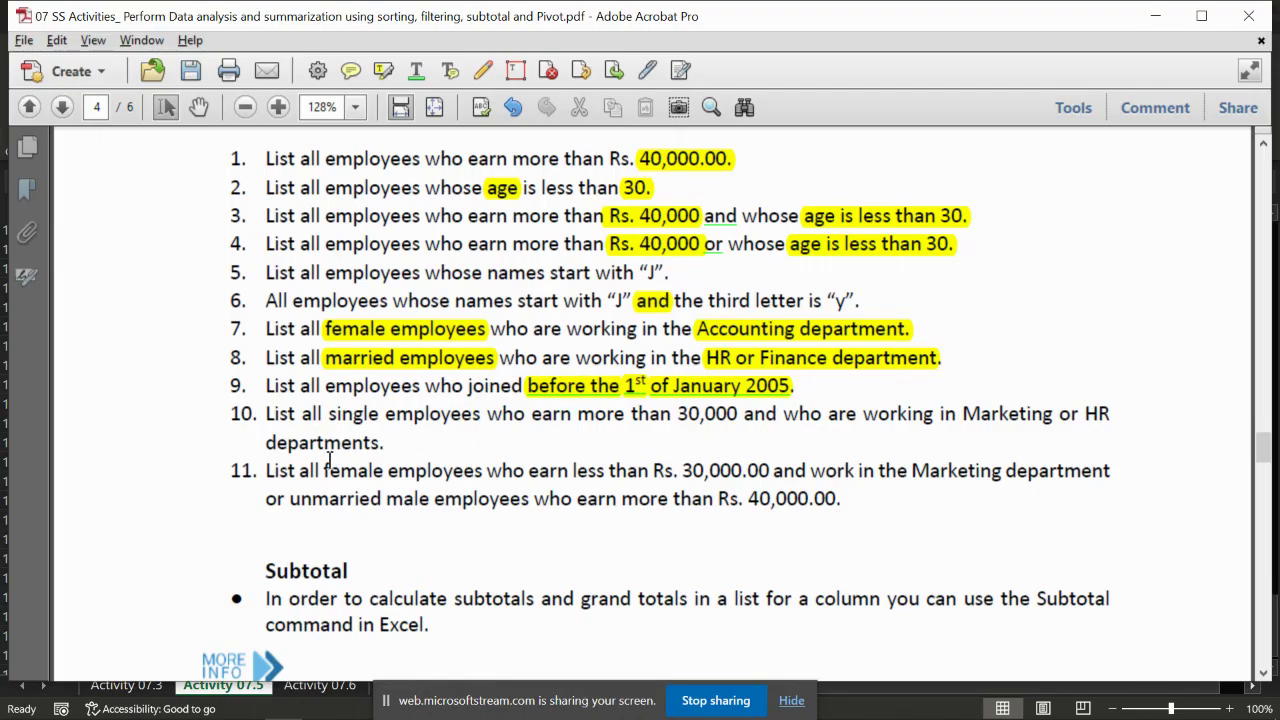
# Highlight 'single employees', 'more than 30,000' and 'Marketing or HR' in question 10
pyautogui.moveTo(331, 415); pyautogui.dragTo(480, 418)
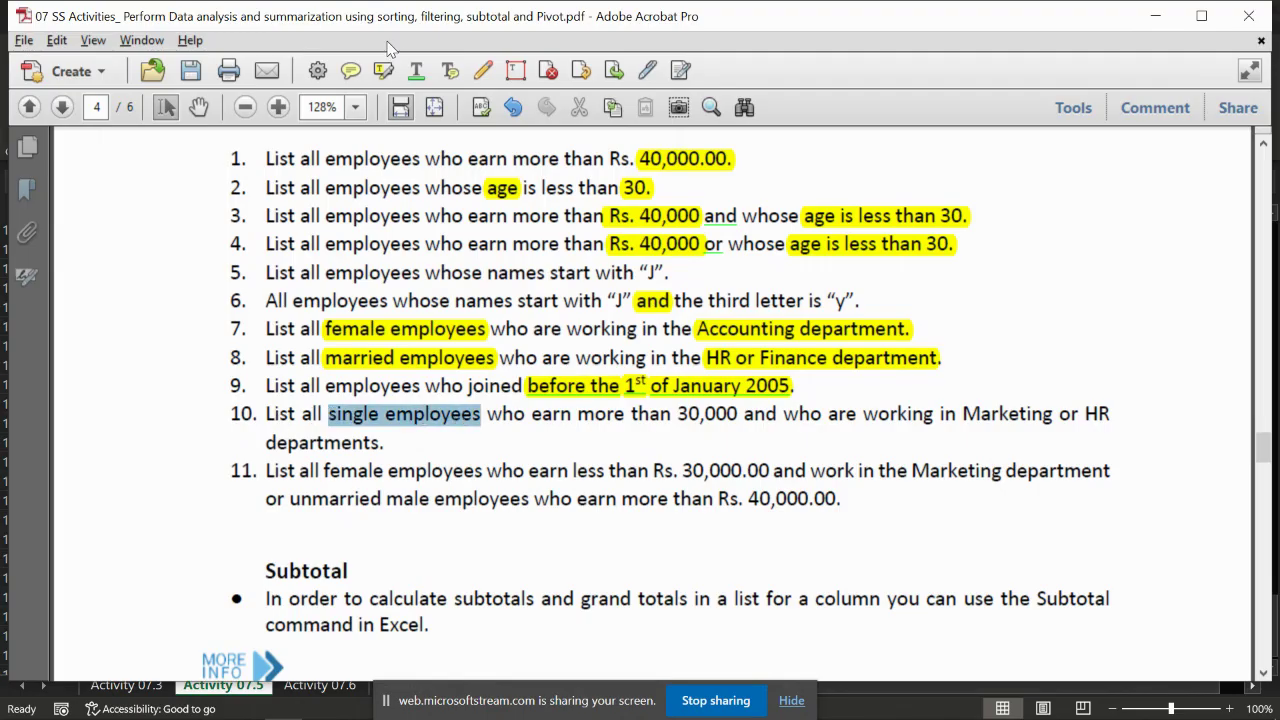
pyautogui.click(383, 70)
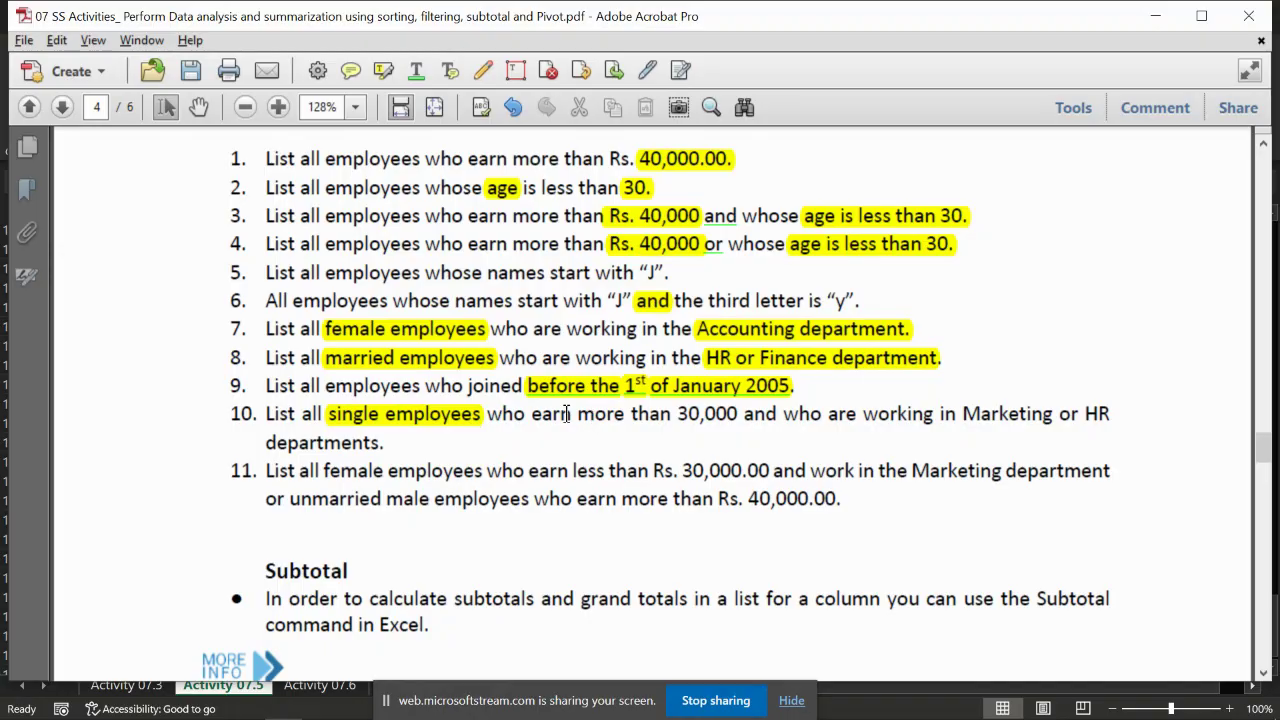
pyautogui.moveTo(579, 418); pyautogui.dragTo(738, 418)
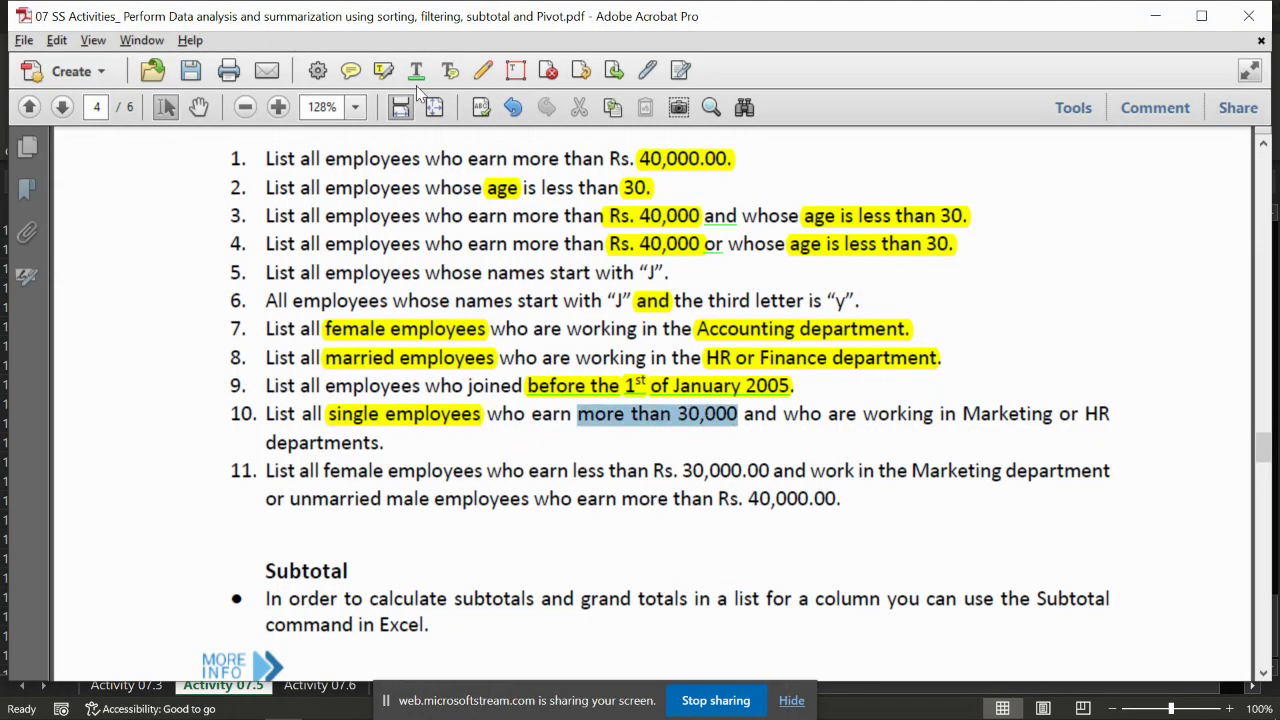
pyautogui.click(384, 71)
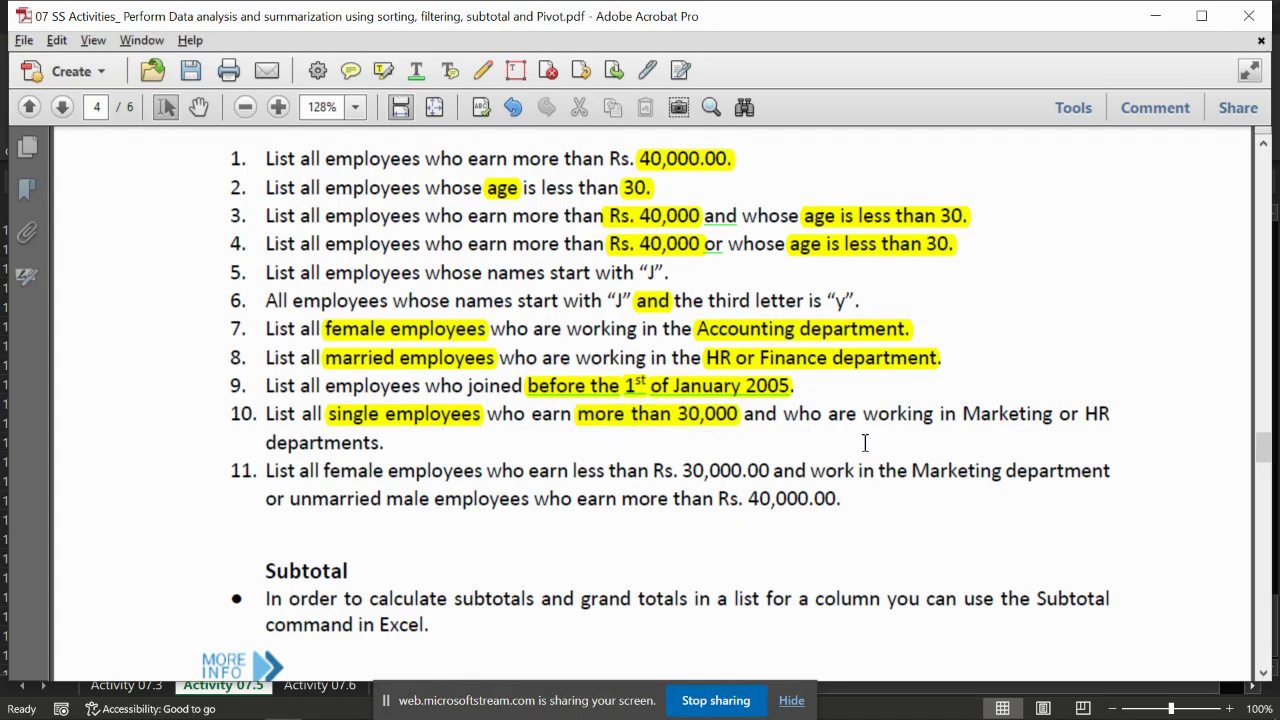
pyautogui.moveTo(962, 414); pyautogui.dragTo(1123, 417)
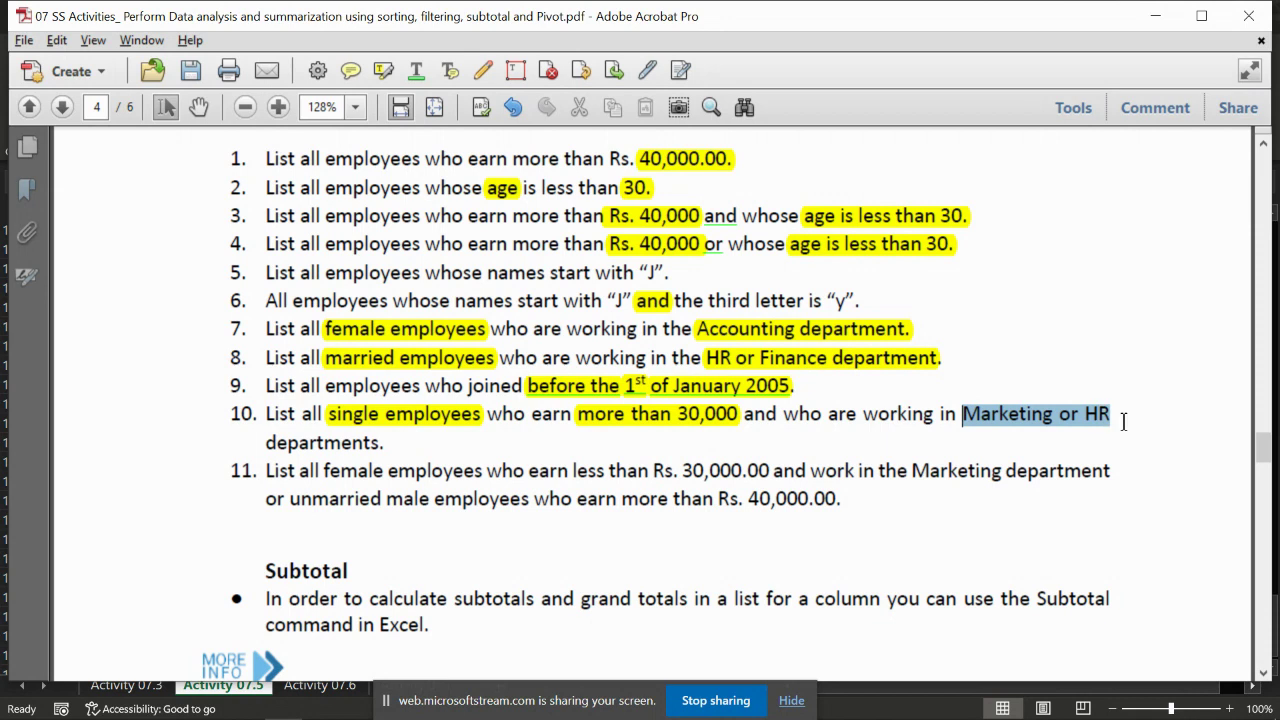
pyautogui.click(384, 70)
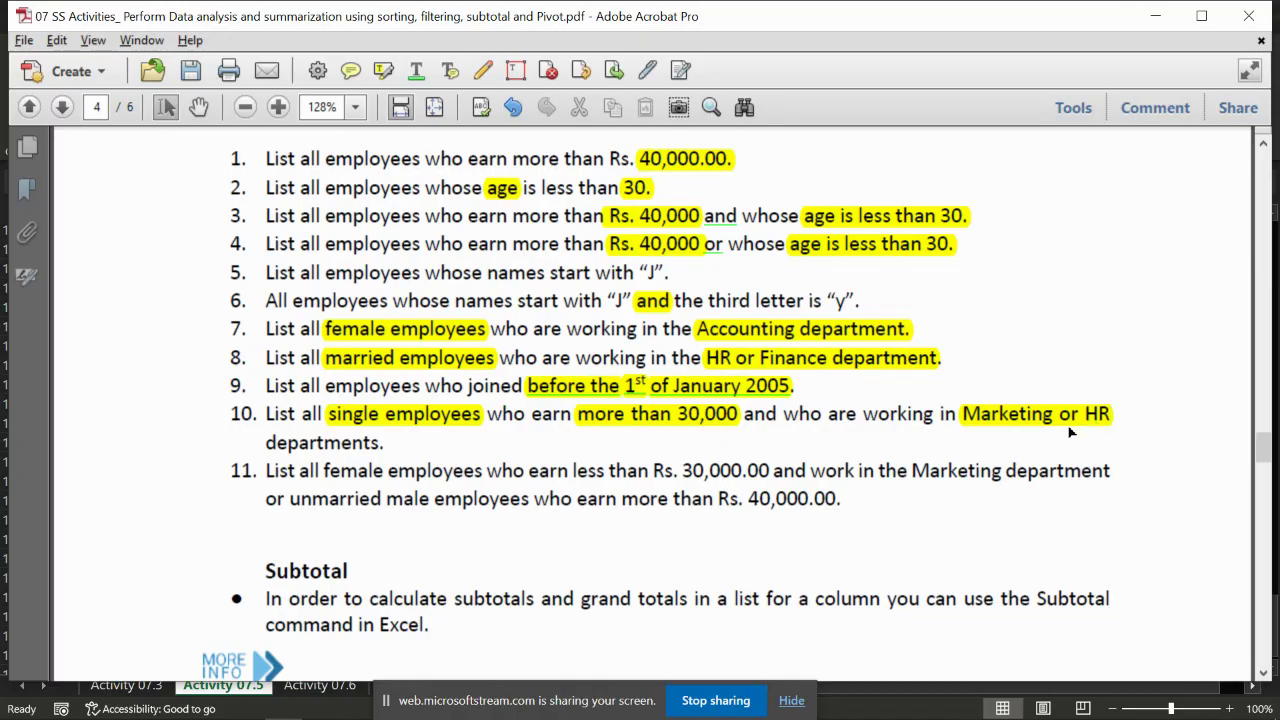
# Deselect the Marketing or HR highlight, dismiss the message notification, and return to Excel
pyautogui.click(965, 420)
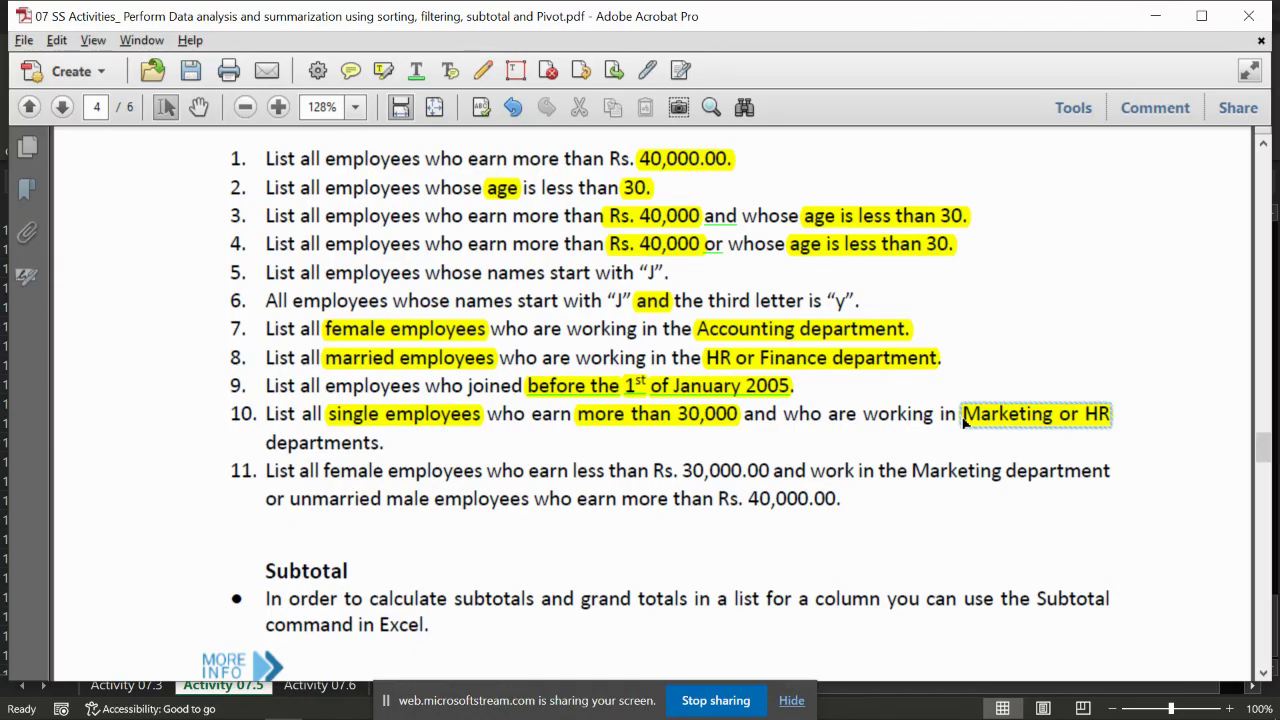
pyautogui.click(417, 72)
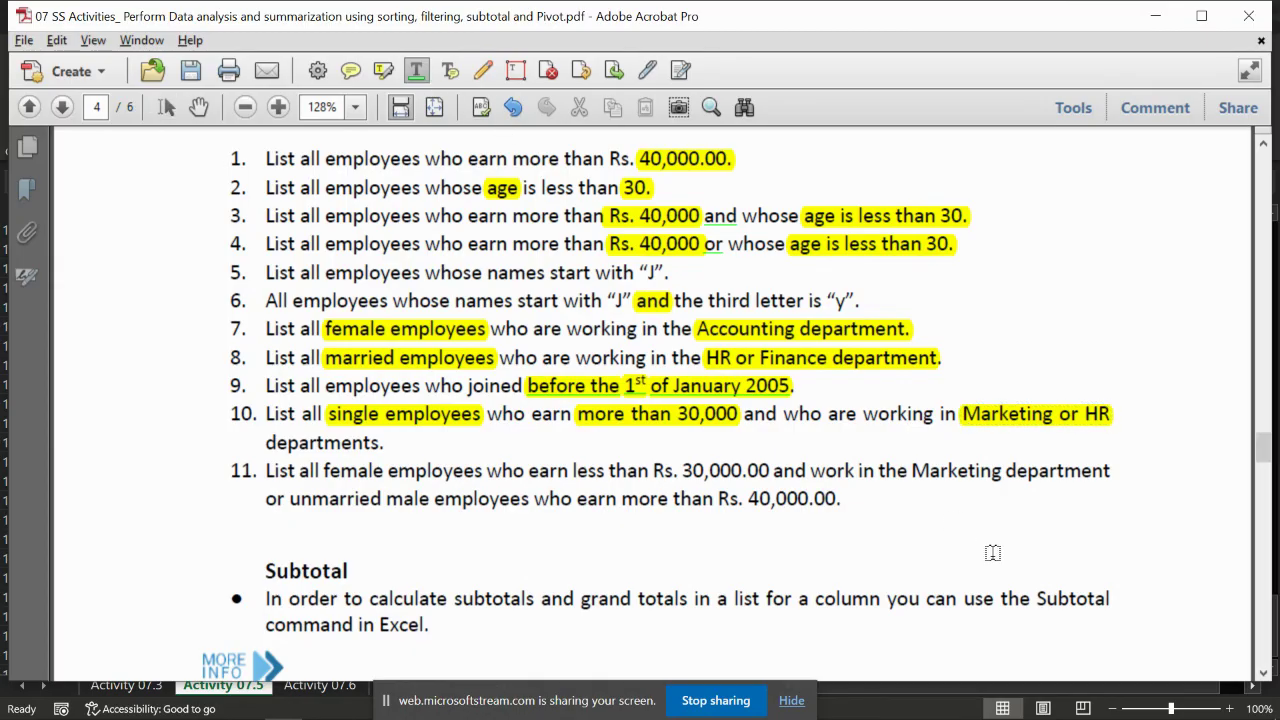
pyautogui.click(1068, 418)
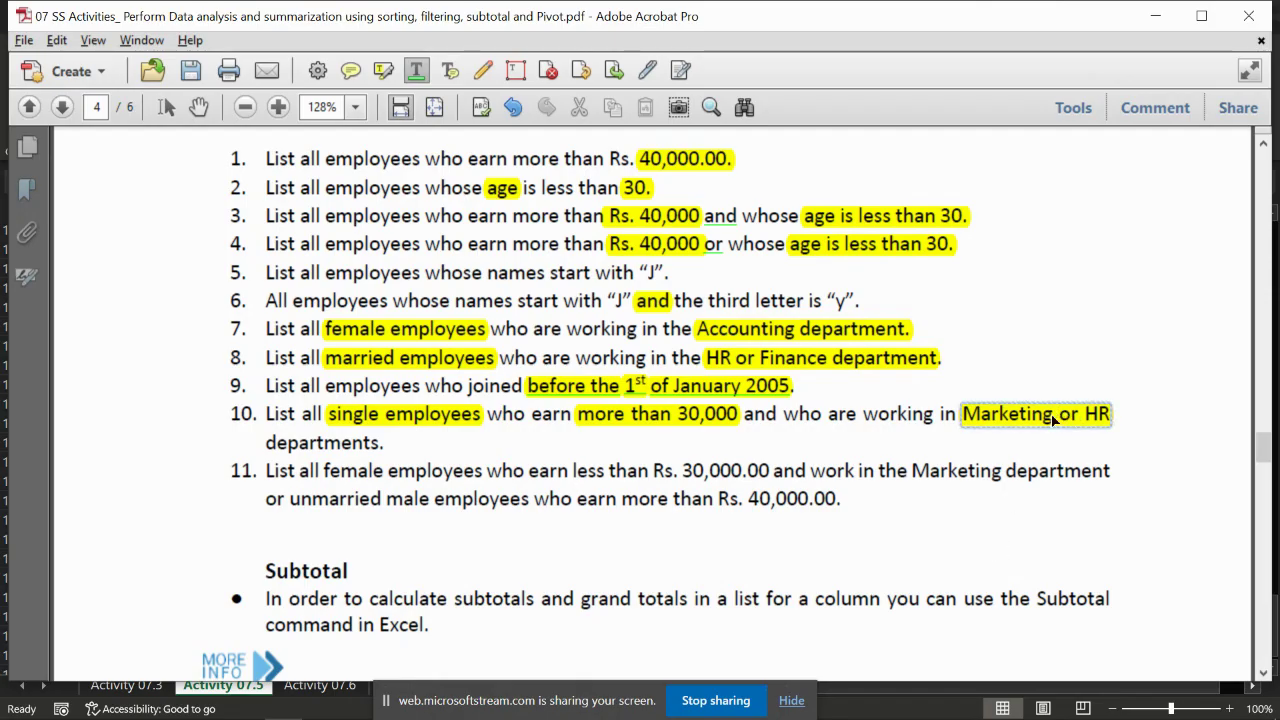
pyautogui.click(1013, 455)
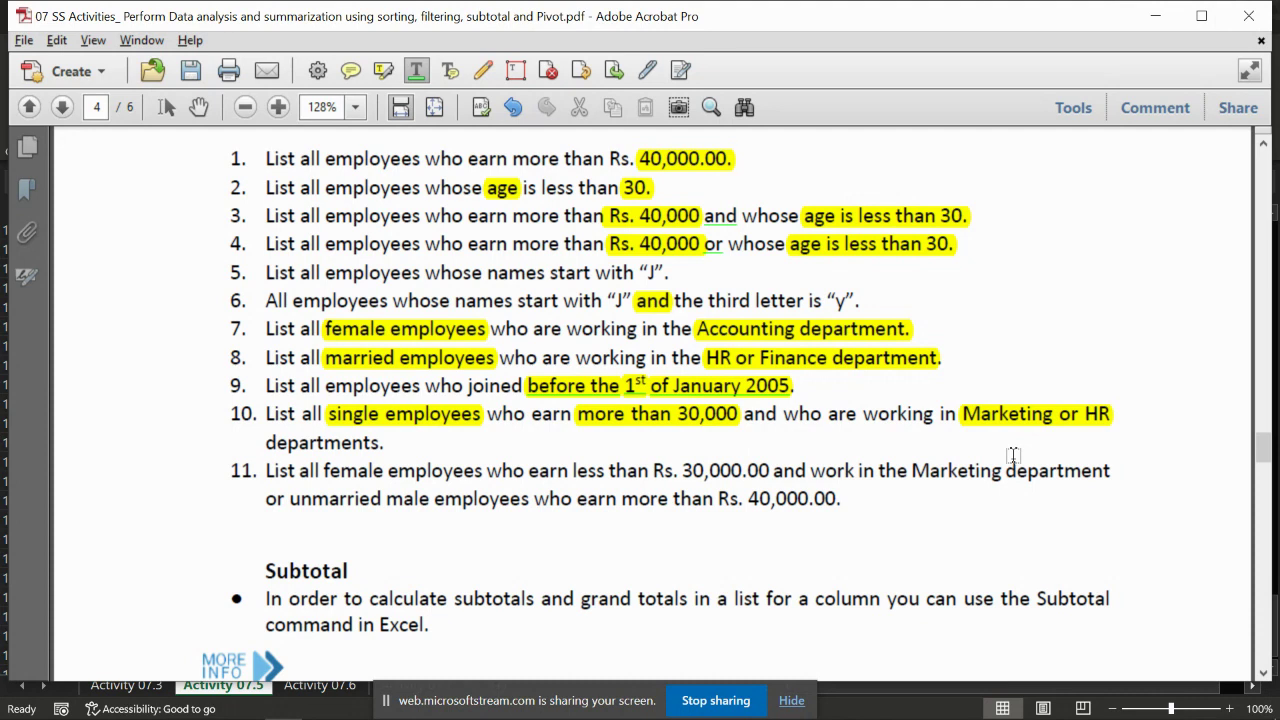
pyautogui.press('XF86MonBrightnessDown')
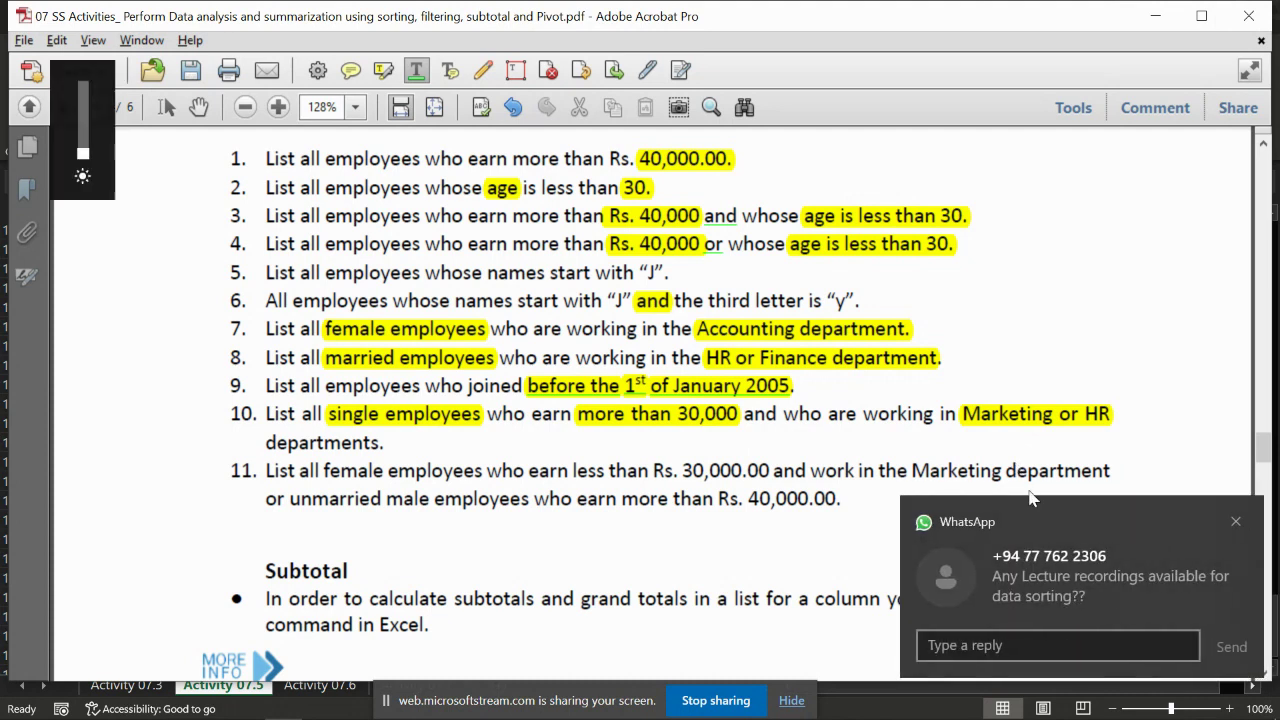
pyautogui.click(1236, 521)
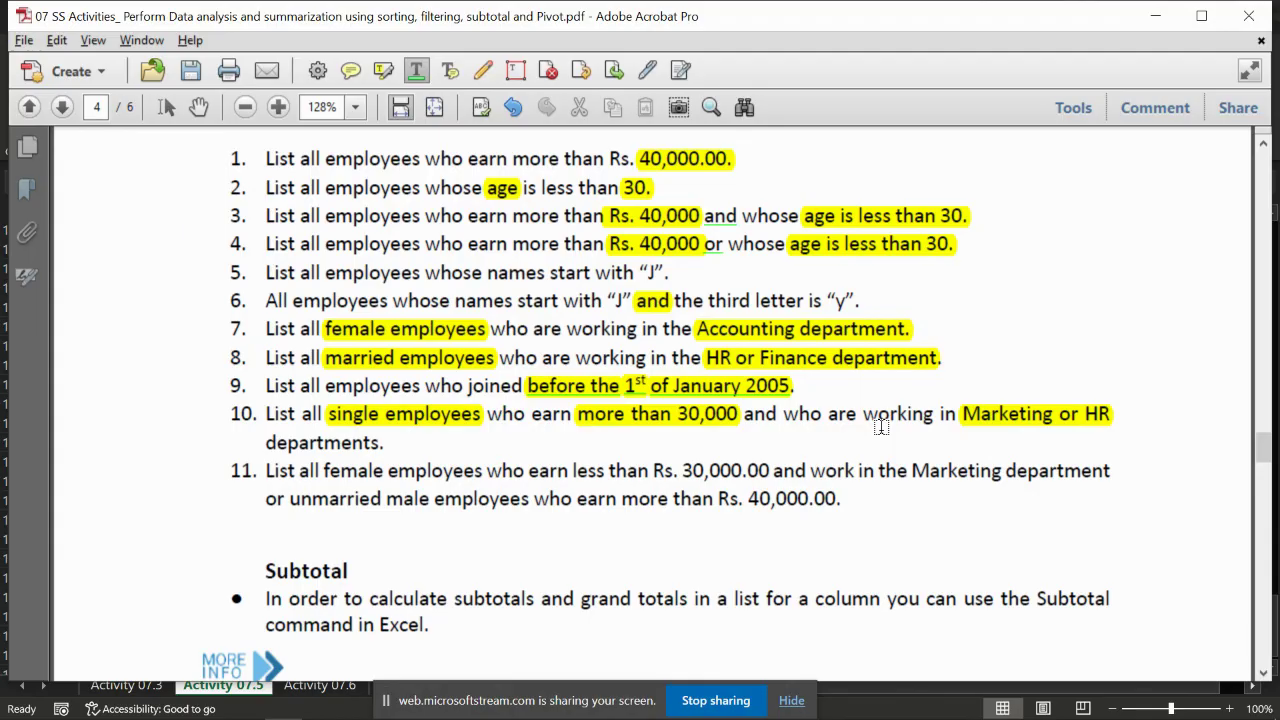
pyautogui.hotkey('alt', 'Tab')
pyautogui.hotkey('alt', 'Tab')
pyautogui.hotkey('alt', 'Tab')
pyautogui.press('Up')
pyautogui.press('Up')
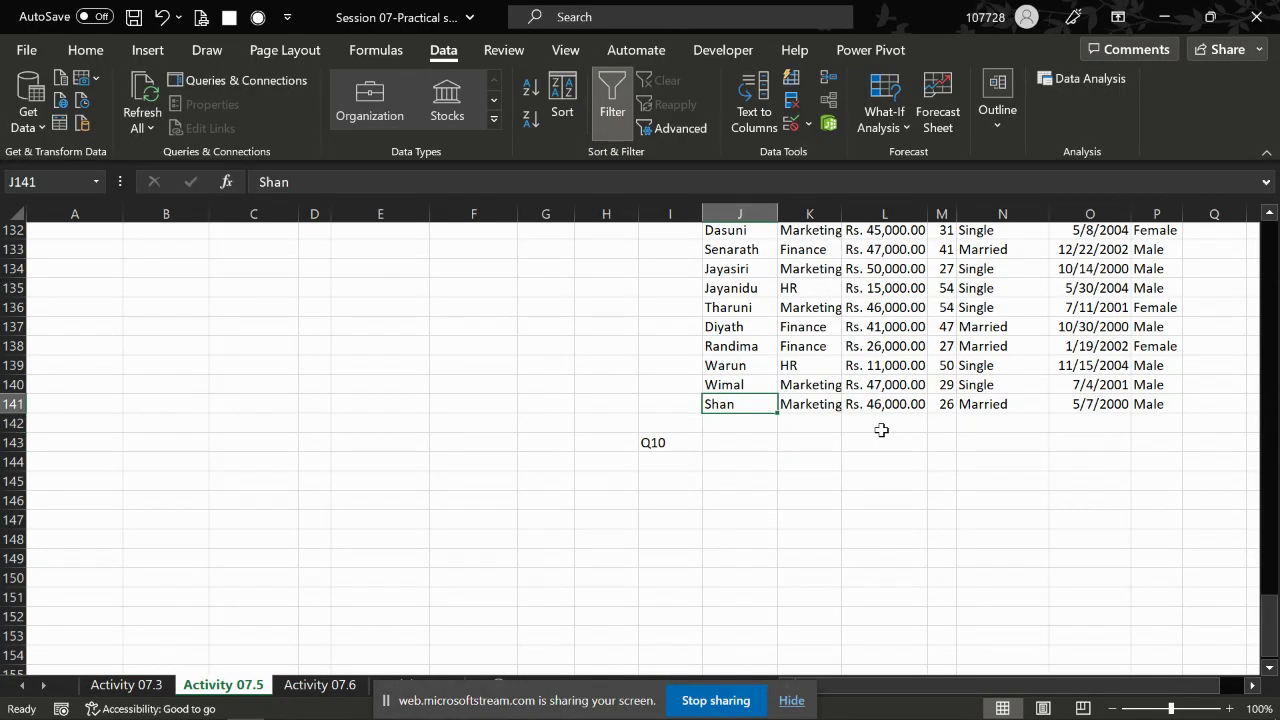
# Copy the Marital Status heading into J143 and the value Single into J144
pyautogui.press('Right')
pyautogui.press('Right')
pyautogui.press('Right')
pyautogui.press('Right')
pyautogui.hotkey('ctrl', 'Up')
pyautogui.hotkey('ctrl', 'c')
pyautogui.press('Down')
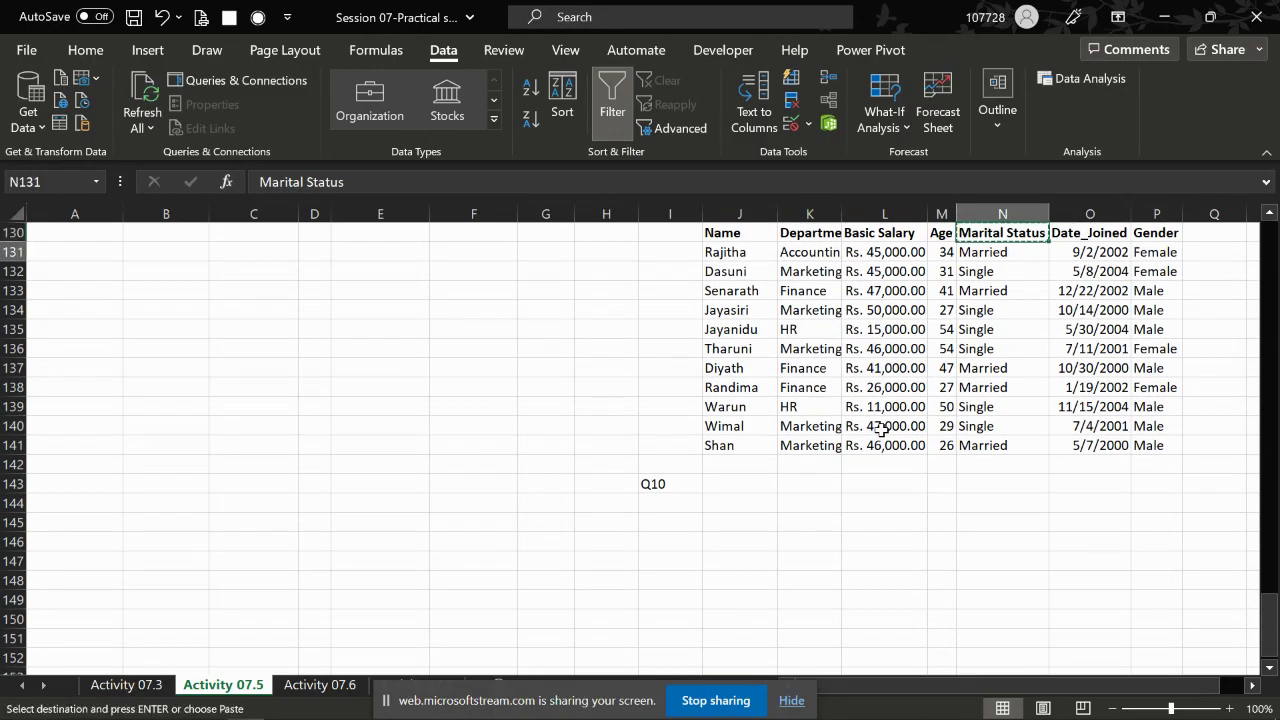
pyautogui.press('Down')
pyautogui.press('Down')
pyautogui.press('Left')
pyautogui.press('Left')
pyautogui.press('Left')
pyautogui.press('Left')
pyautogui.press('Down')
pyautogui.press('Down')
pyautogui.press('Down')
pyautogui.press('Down')
pyautogui.press('Down')
pyautogui.hotkey('ctrl', 'v')
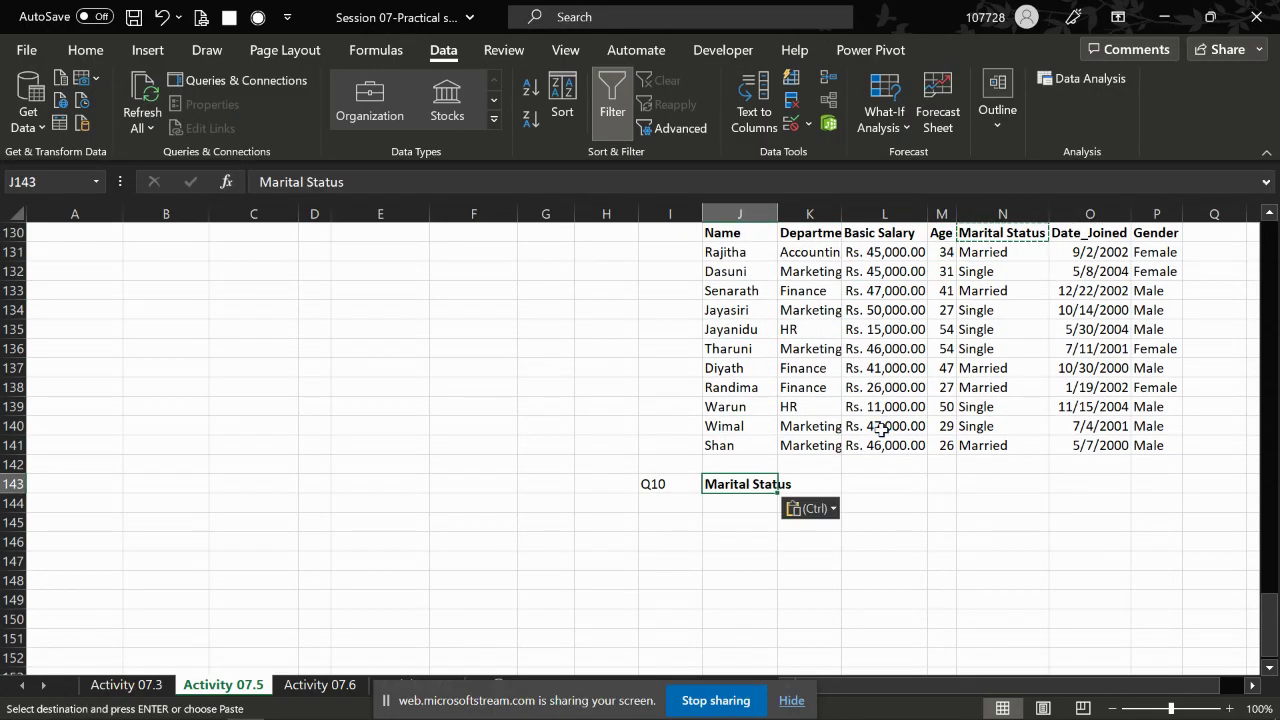
pyautogui.press('Down')
pyautogui.press('Up')
pyautogui.press('Right')
pyautogui.press('Up')
pyautogui.press('Right')
pyautogui.hotkey('ctrl', 'c')
pyautogui.press('Down')
pyautogui.press('Down')
# Copy the Basic Salary heading into K143 and enter >30000 below it in K144
pyautogui.press('Down')
pyautogui.press('Down')
pyautogui.press('Left')
pyautogui.press('Left')
pyautogui.press('Left')
pyautogui.hotkey('ctrl', 'v')
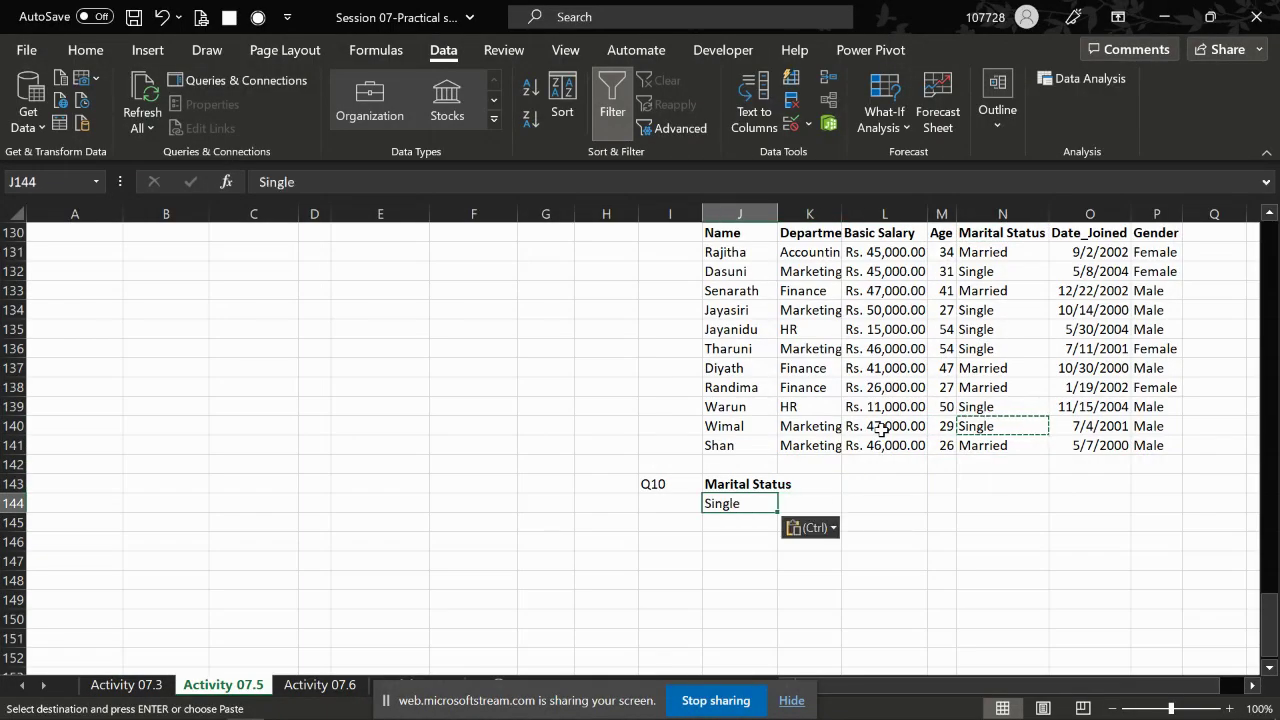
pyautogui.hotkey('alt', 'Tab')
pyautogui.hotkey('alt', 'Tab')
pyautogui.hotkey('ctrl', 'Up')
pyautogui.hotkey('ctrl', 'Up')
pyautogui.hotkey('ctrl', 'c')
pyautogui.press('Down')
pyautogui.press('Down')
pyautogui.press('Left')
pyautogui.press('Left')
pyautogui.hotkey('ctrl', 'Down')
pyautogui.press('Down')
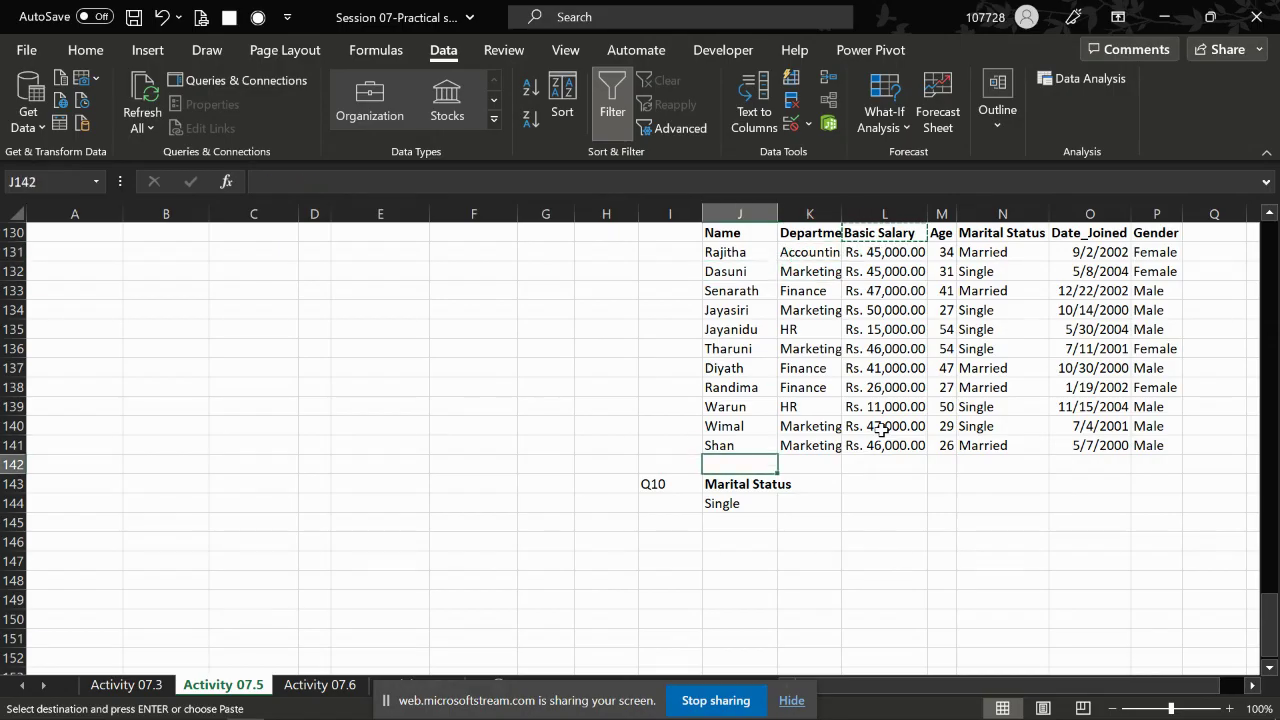
pyautogui.press('Down')
pyautogui.press('Right')
pyautogui.hotkey('ctrl', 'v')
pyautogui.press('Up')
pyautogui.press('Right')
pyautogui.press('Up')
pyautogui.press('Up')
pyautogui.press('Up')
pyautogui.press('Down')
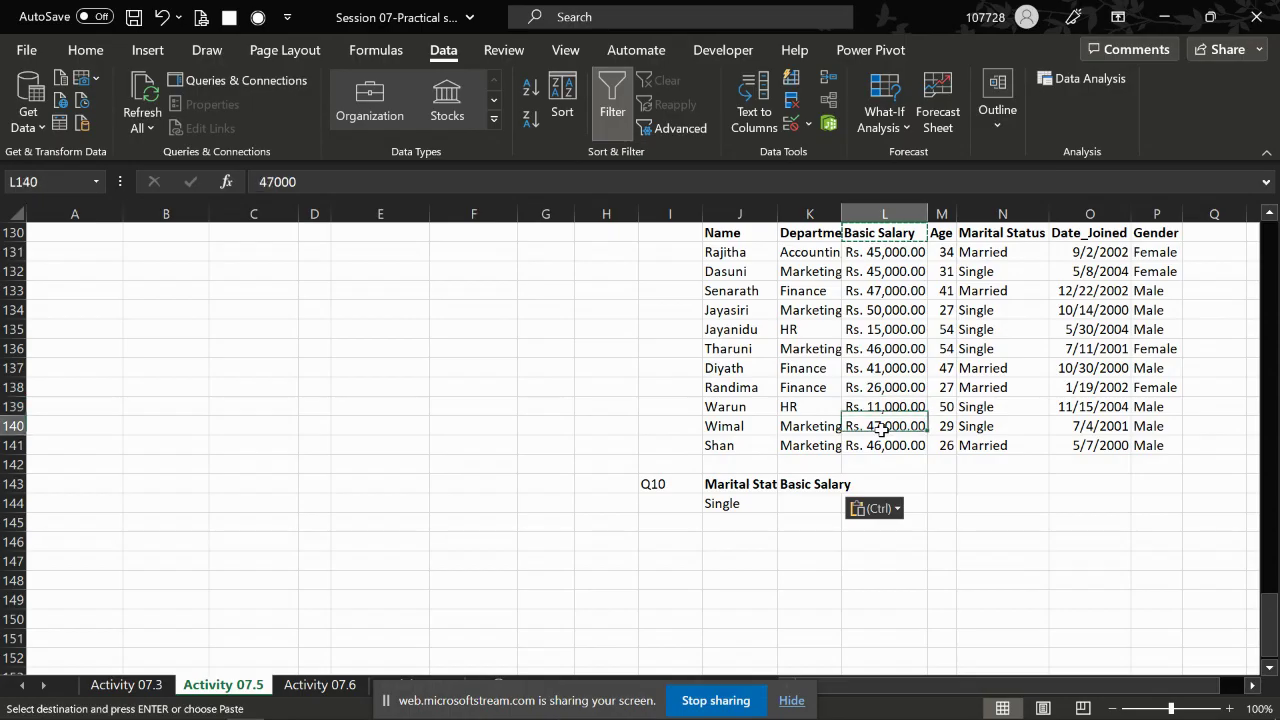
pyautogui.press('Down')
pyautogui.press('Down')
pyautogui.press('Down')
pyautogui.press('Left')
pyautogui.press('Down')
pyautogui.press('Down')
pyautogui.write('>')
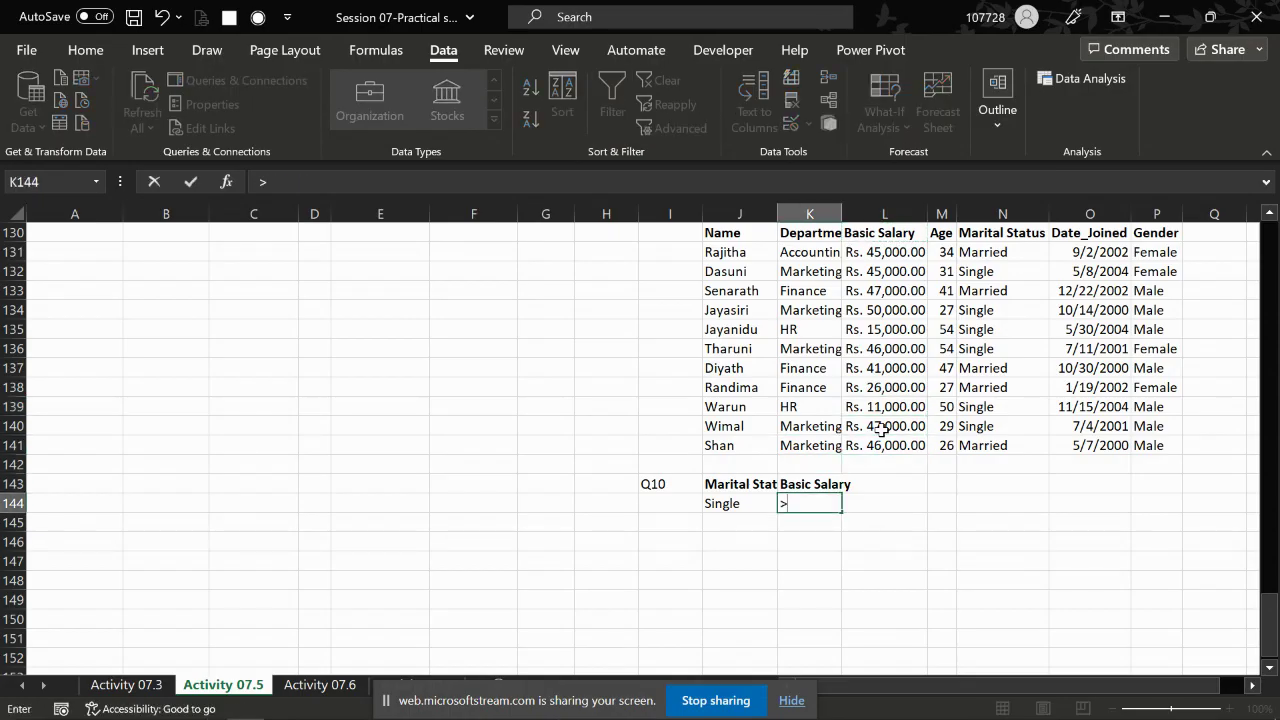
pyautogui.write('0000')
pyautogui.press('Right')
# Copy Marketing into L144 and HR into M145 as department criteria
pyautogui.hotkey('alt', 'Tab')
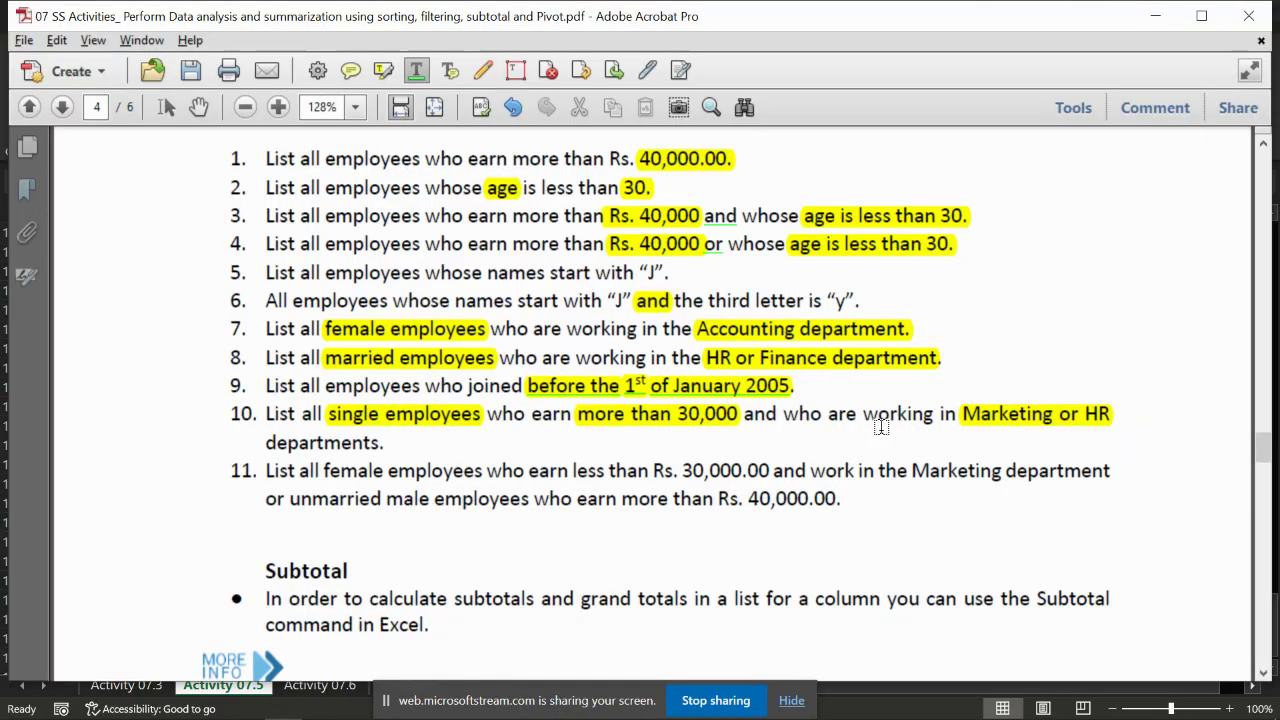
pyautogui.hotkey('alt', 'Tab')
pyautogui.press('Up')
pyautogui.press('Up')
pyautogui.press('Right')
pyautogui.press('Up')
pyautogui.press('Left')
pyautogui.press('Left')
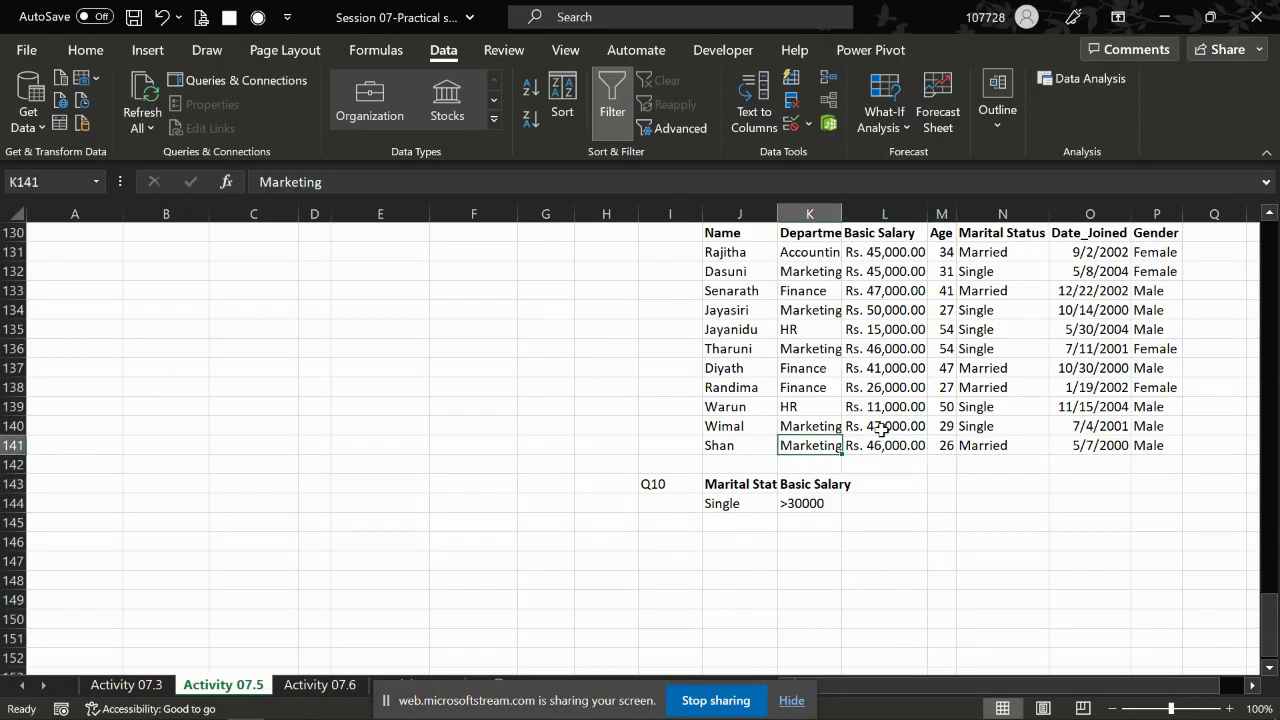
pyautogui.hotkey('ctrl', 'c')
pyautogui.press('Down')
pyautogui.press('Down')
pyautogui.press('Down')
pyautogui.press('Right')
pyautogui.hotkey('ctrl', 'v')
pyautogui.press('Left')
pyautogui.press('Up')
pyautogui.press('Up')
pyautogui.press('Up')
pyautogui.press('Up')
pyautogui.press('Up')
pyautogui.hotkey('ctrl', 'c')
pyautogui.press('Down')
pyautogui.press('Down')
pyautogui.press('Right')
pyautogui.press('Right')
pyautogui.press('Down')
pyautogui.press('Down')
pyautogui.press('Down')
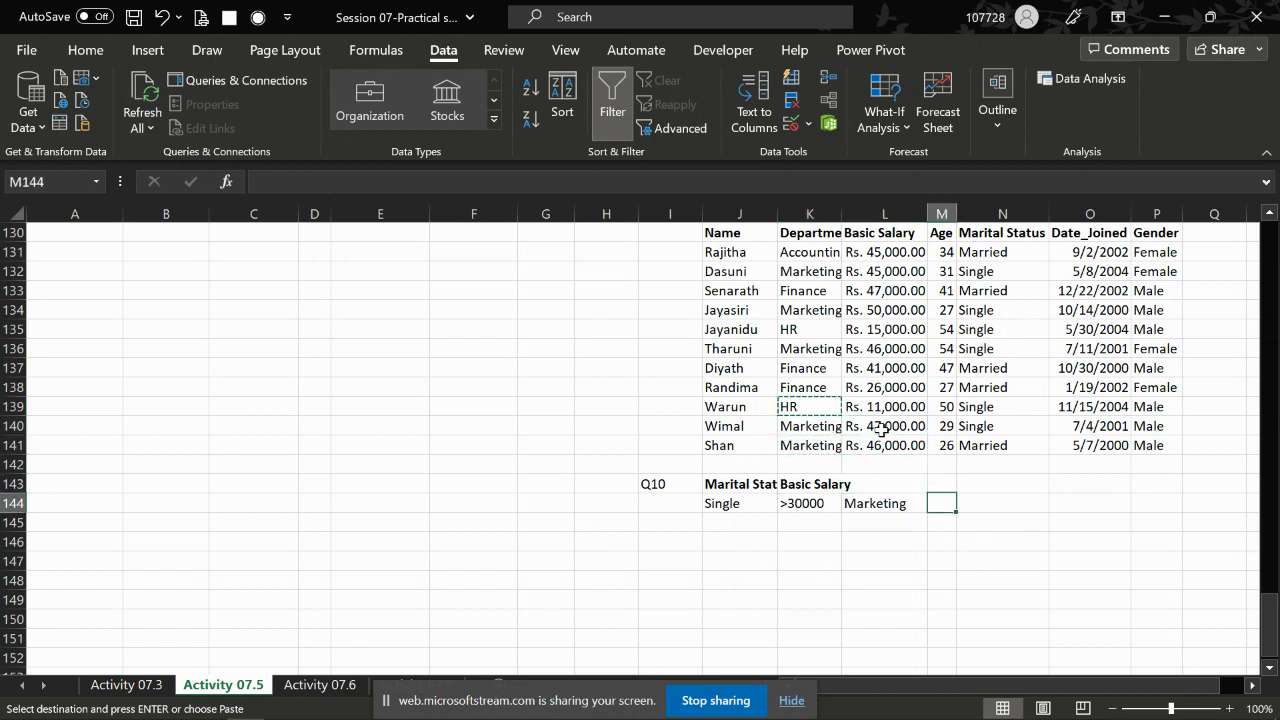
pyautogui.press('Down')
pyautogui.hotkey('ctrl', 'v')
# Copy the Department heading into both L143 and M143
pyautogui.press('Left')
pyautogui.press('Left')
pyautogui.press('Up')
pyautogui.press('Up')
pyautogui.press('Up')
pyautogui.hotkey('ctrl', 'Up')
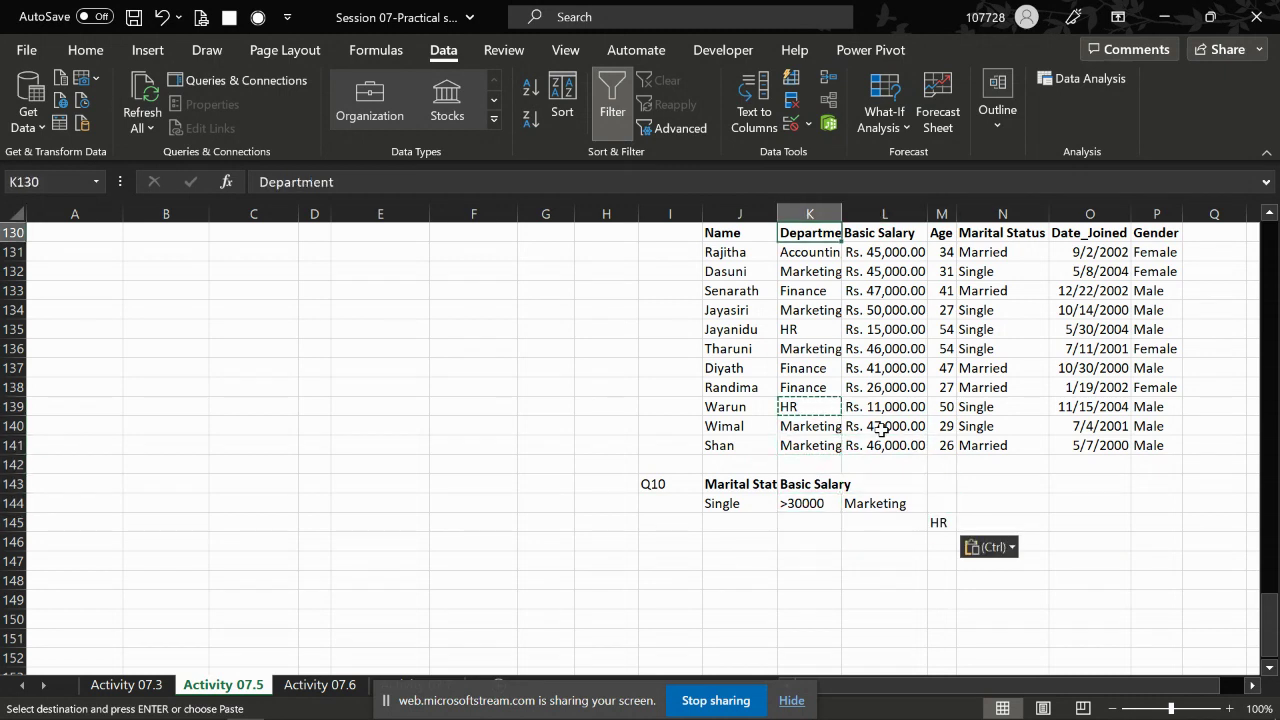
pyautogui.hotkey('ctrl', 'c')
pyautogui.press('Down')
pyautogui.press('Down')
pyautogui.press('Down')
pyautogui.press('Down')
pyautogui.press('Down')
pyautogui.press('Down')
pyautogui.press('Down')
pyautogui.press('Right')
pyautogui.press('Up')
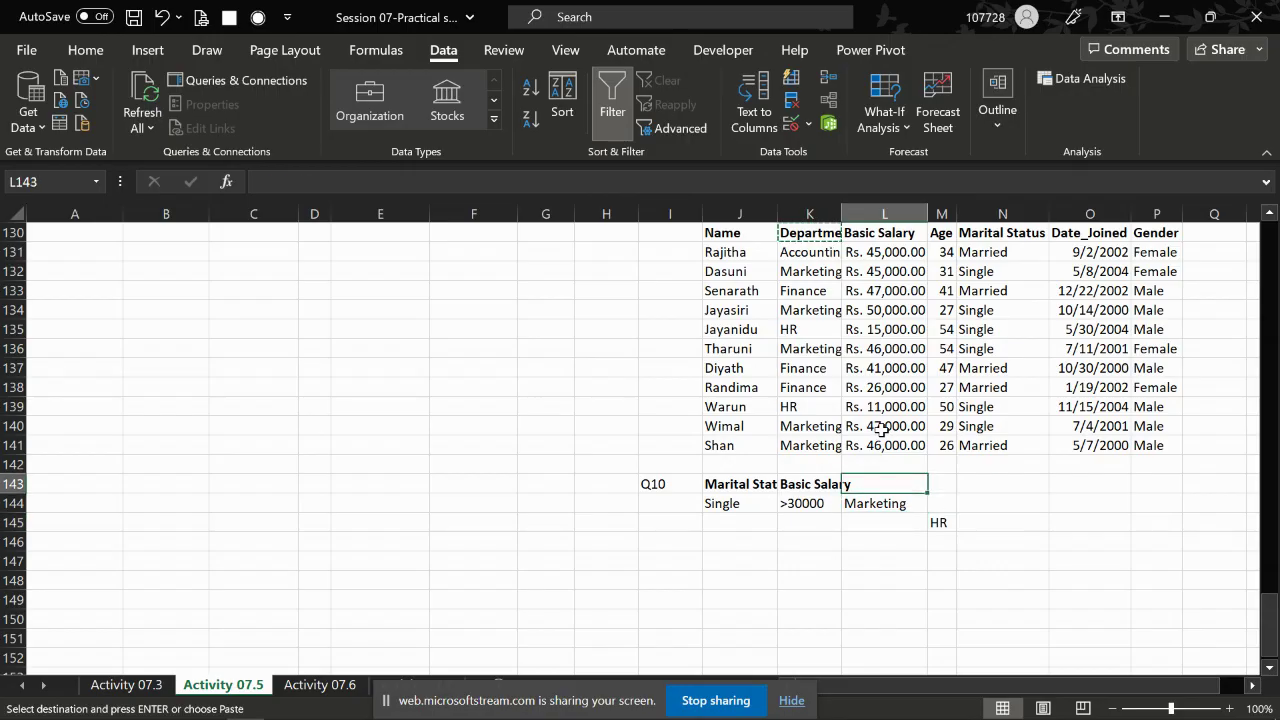
pyautogui.hotkey('ctrl', 'v')
pyautogui.press('Right')
pyautogui.hotkey('ctrl', 'v')
pyautogui.press('Left')
# Copy the Single and >30000 criteria down into row 145
pyautogui.press('Down')
pyautogui.press('Left')
pyautogui.press('Down')
pyautogui.press('Up')
pyautogui.press('Left')
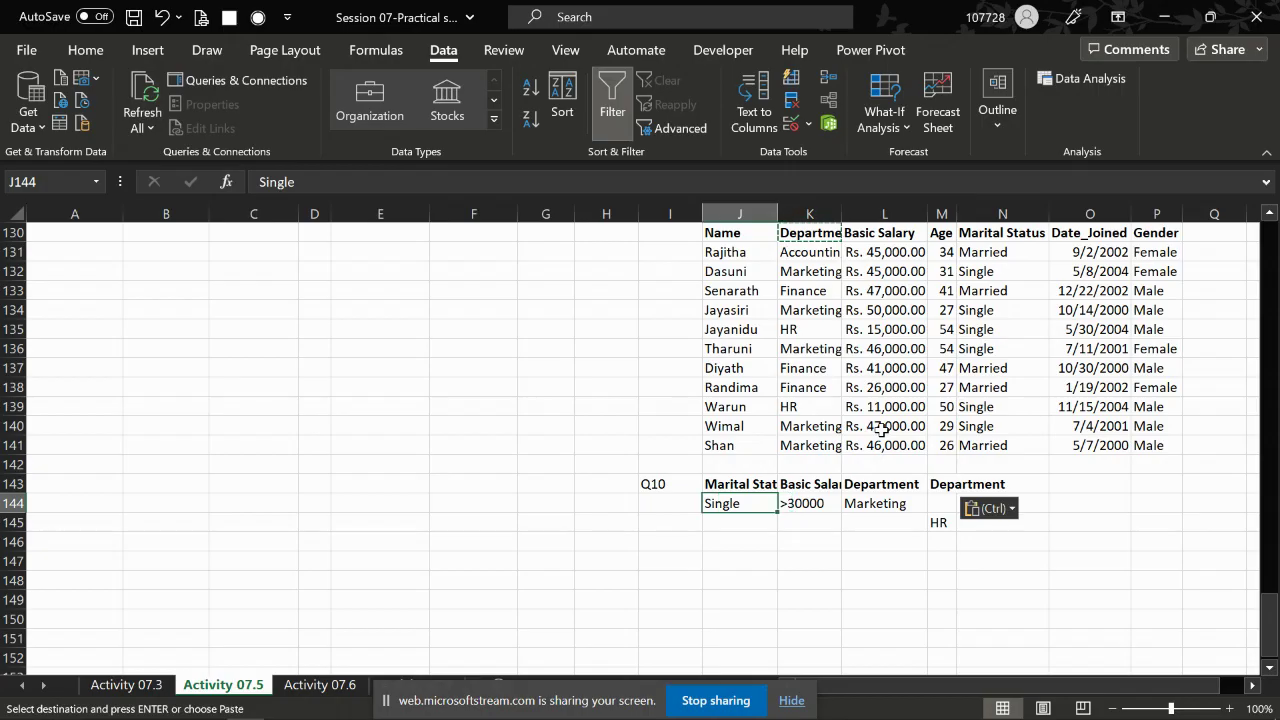
pyautogui.hotkey('shift', 'Right')
pyautogui.hotkey('ctrl', 'c')
pyautogui.press('Down')
pyautogui.hotkey('ctrl', 'v')
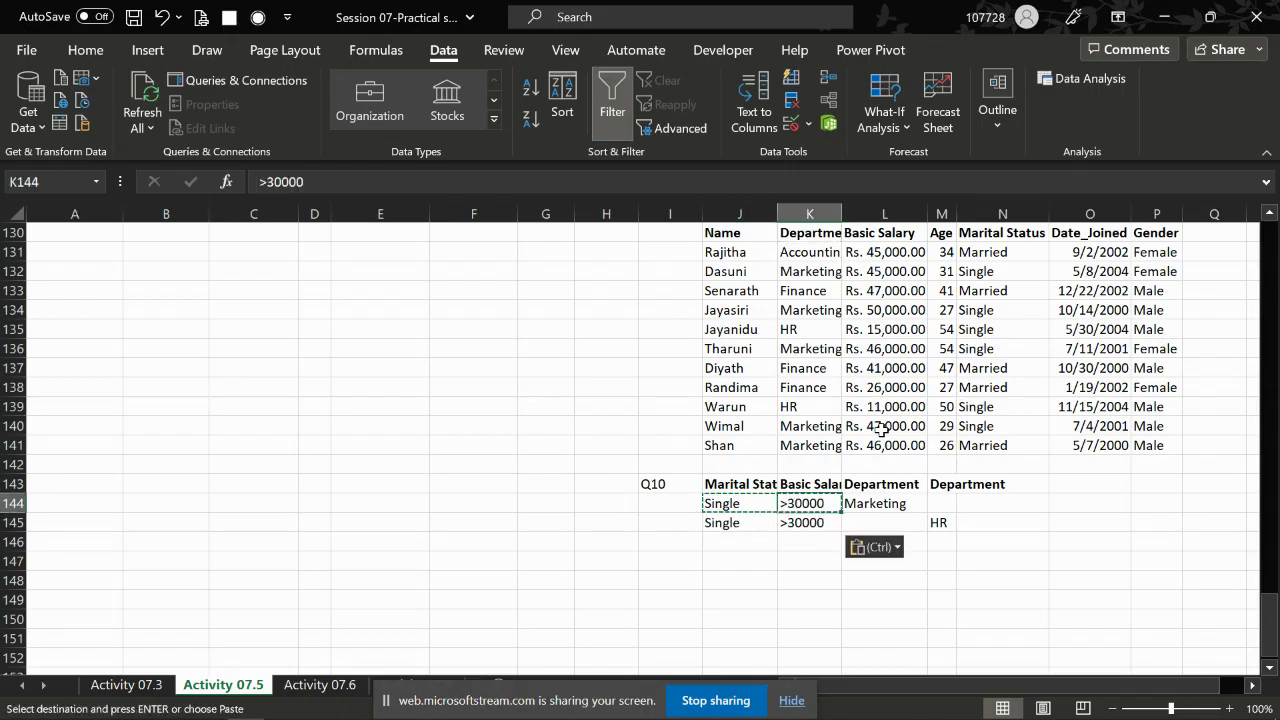
pyautogui.press('Escape')
pyautogui.press('Up')
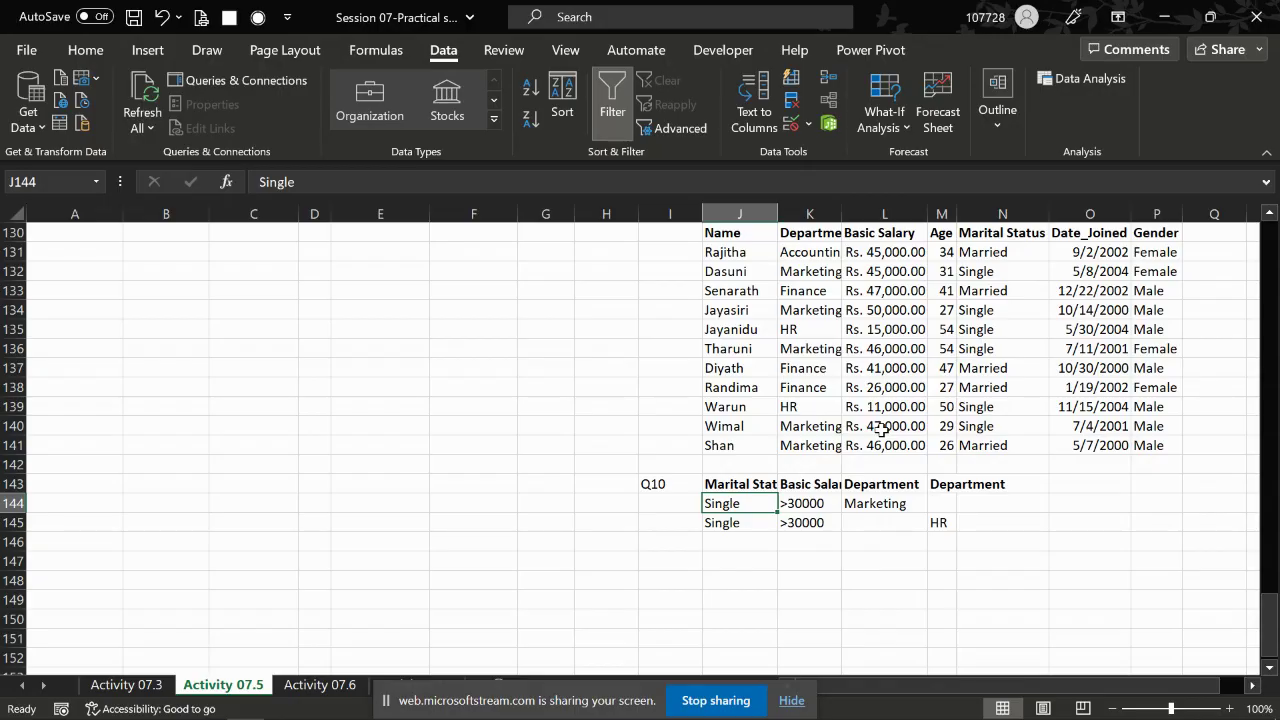
# Check both Q10 criteria rows, including the HR criterion in M145
pyautogui.hotkey('shift', 'Right')
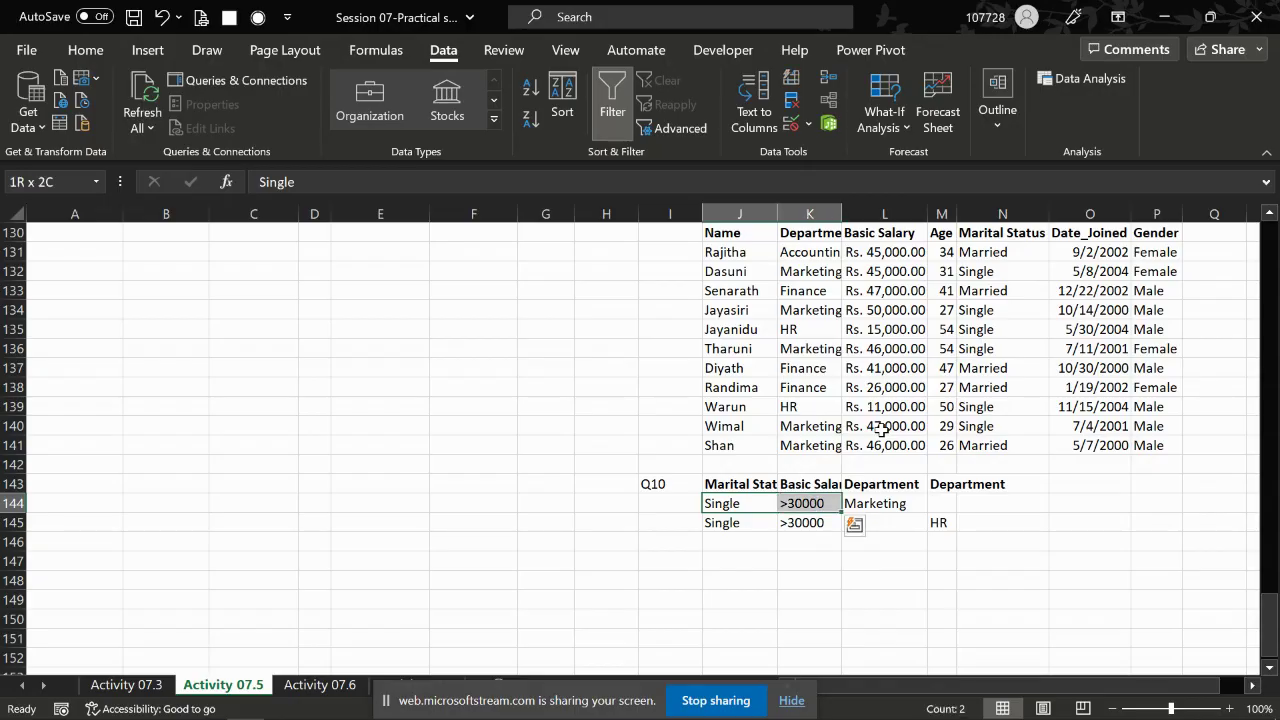
pyautogui.hotkey('shift', 'Right')
pyautogui.hotkey('shift', 'Right')
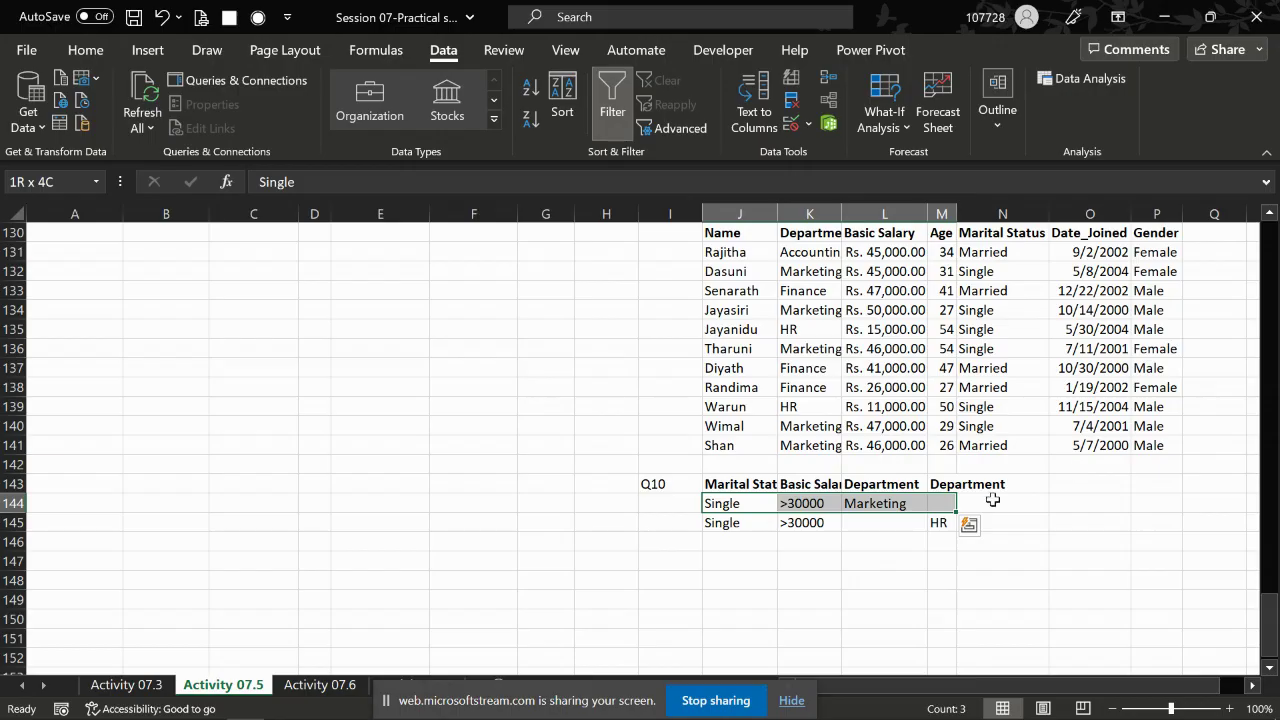
pyautogui.click(943, 499)
pyautogui.press('Down')
pyautogui.press('Up')
pyautogui.press('Down')
pyautogui.press('Left')
pyautogui.press('Right')
pyautogui.press('Up')
pyautogui.press('Up')
pyautogui.press('Down')
pyautogui.press('Right')
pyautogui.press('Down')
pyautogui.press('Left')
pyautogui.press('Left')
pyautogui.press('Left')
pyautogui.press('Left')
pyautogui.hotkey('shift', 'Right')
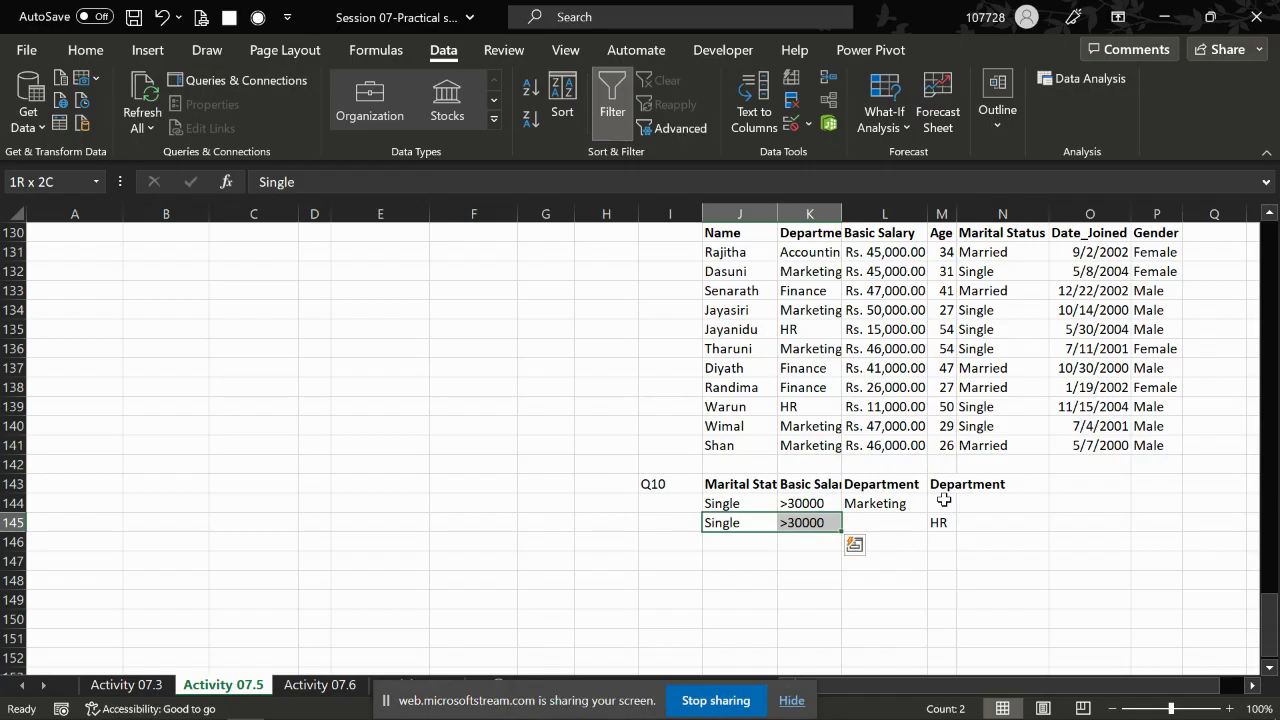
pyautogui.hotkey('shift', 'Right')
pyautogui.hotkey('shift', 'Right')
pyautogui.press('Up')
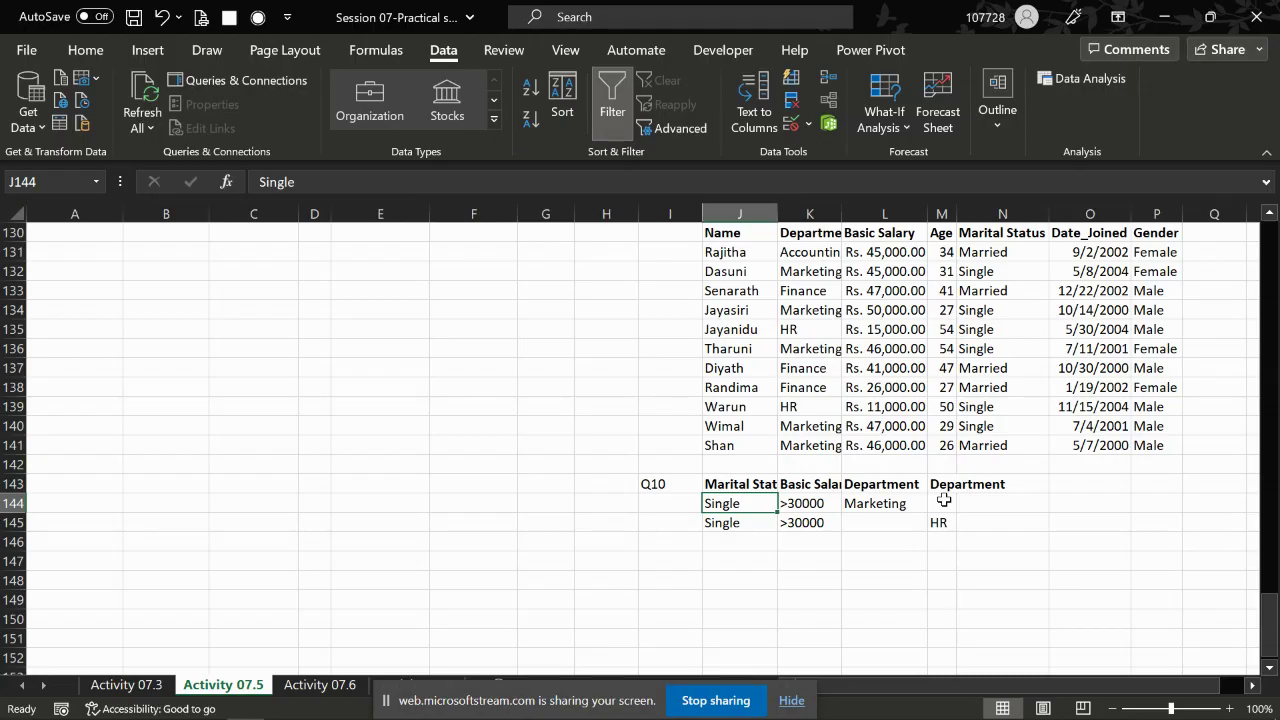
# Select the criteria range J143:M145, then bring up Advanced Filter from J147
pyautogui.press('Up')
pyautogui.hotkey('shift', 'Down')
pyautogui.hotkey('shift', 'Down')
pyautogui.hotkey('shift', 'Right')
pyautogui.hotkey('shift', 'Right')
pyautogui.hotkey('shift', 'Right')
pyautogui.press('Right')
pyautogui.press('Left')
pyautogui.hotkey('shift', 'Right')
pyautogui.hotkey('shift', 'Left')
pyautogui.hotkey('shift', 'Right')
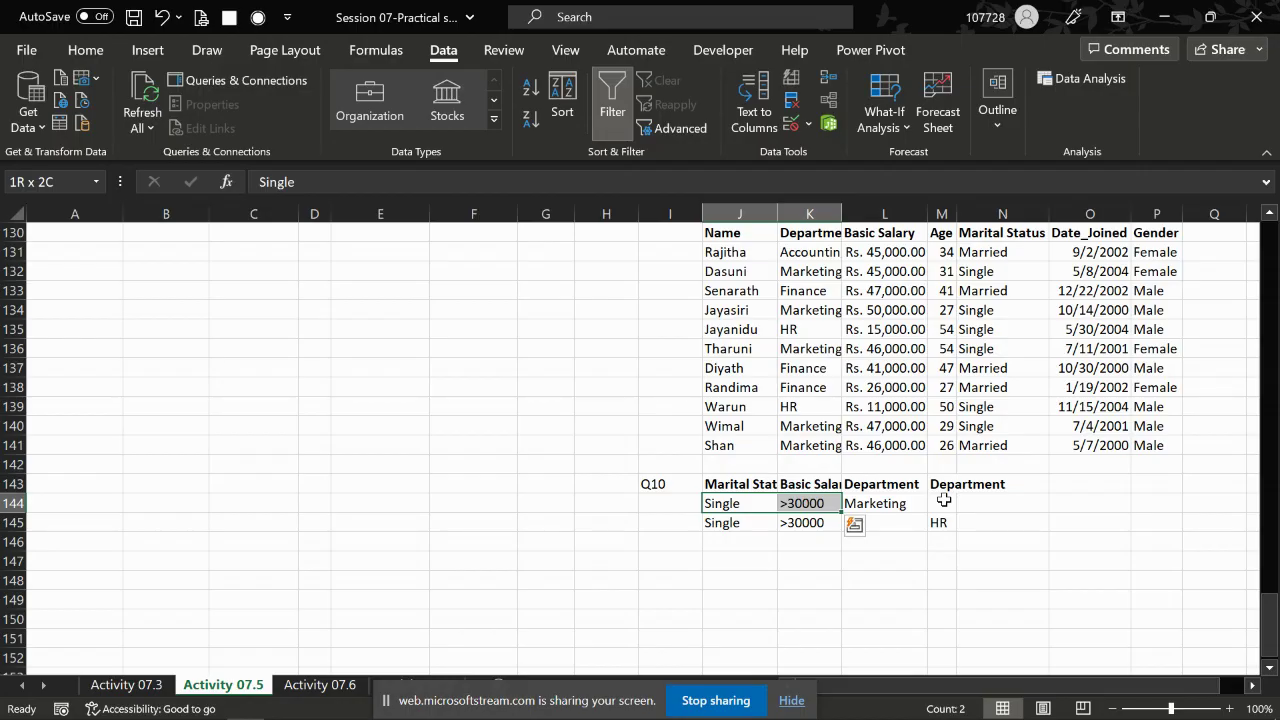
pyautogui.hotkey('shift', 'Right')
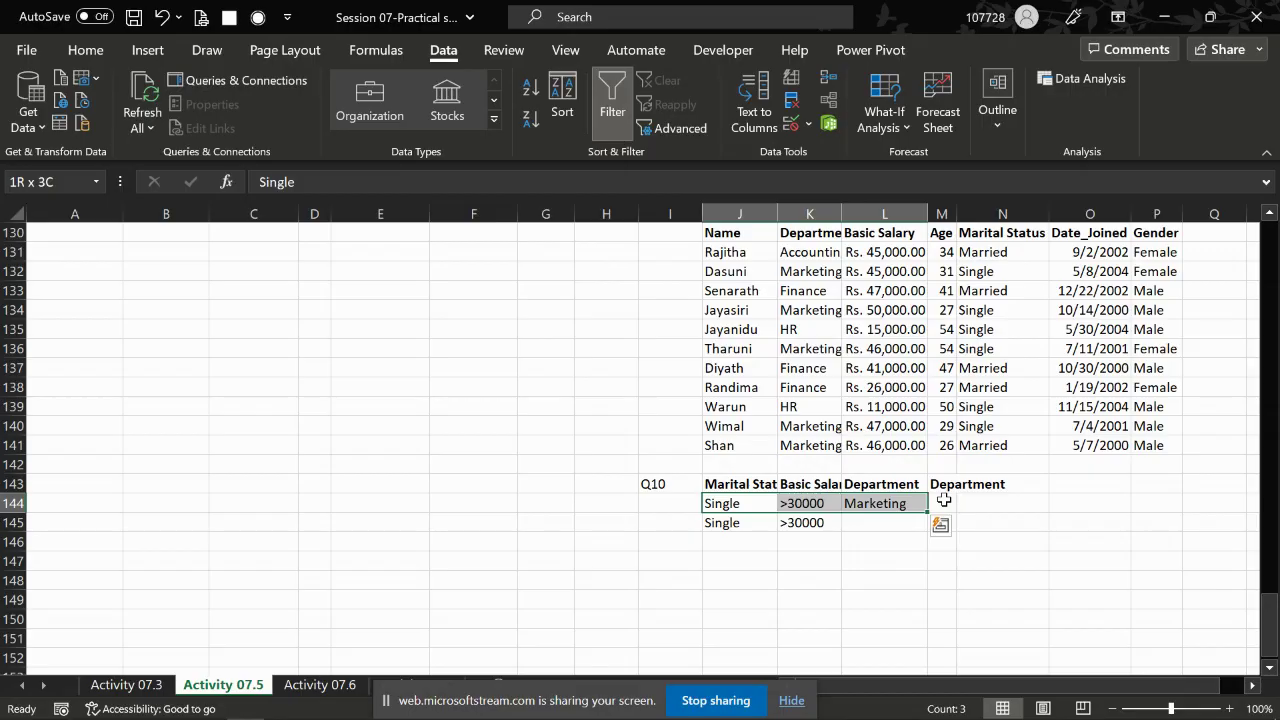
pyautogui.hotkey('shift', 'Right')
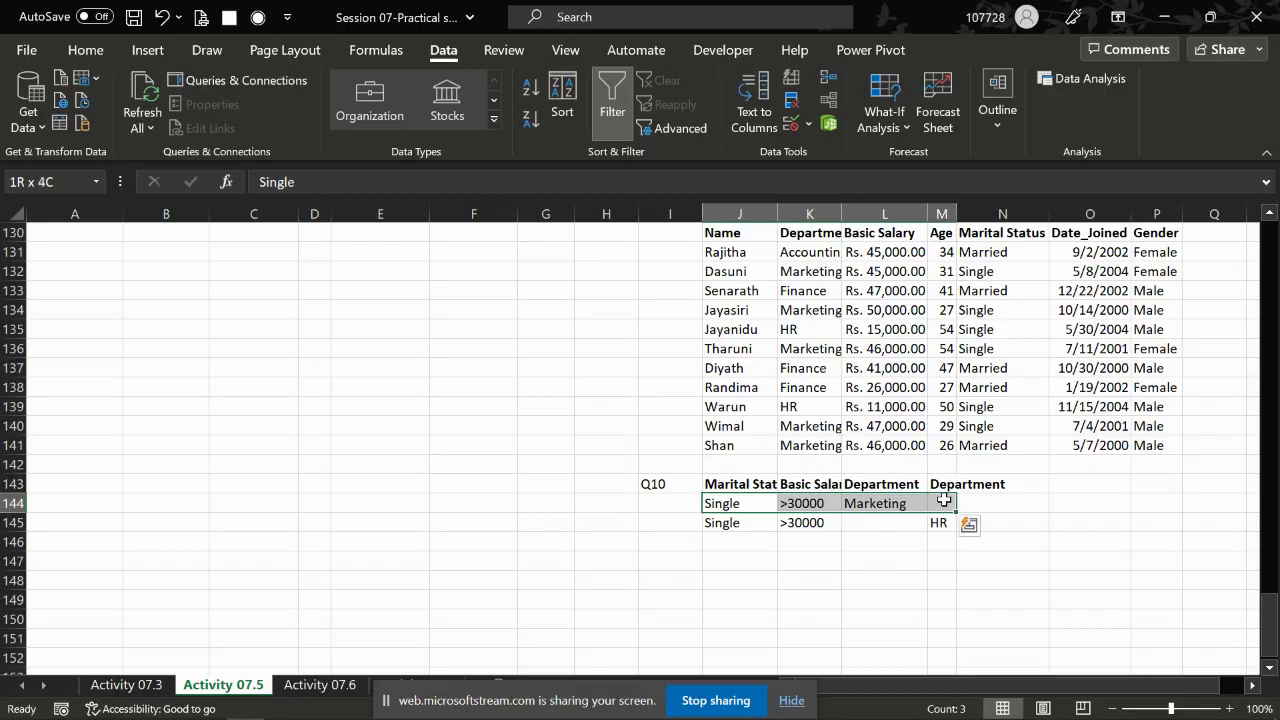
pyautogui.hotkey('shift', 'Down')
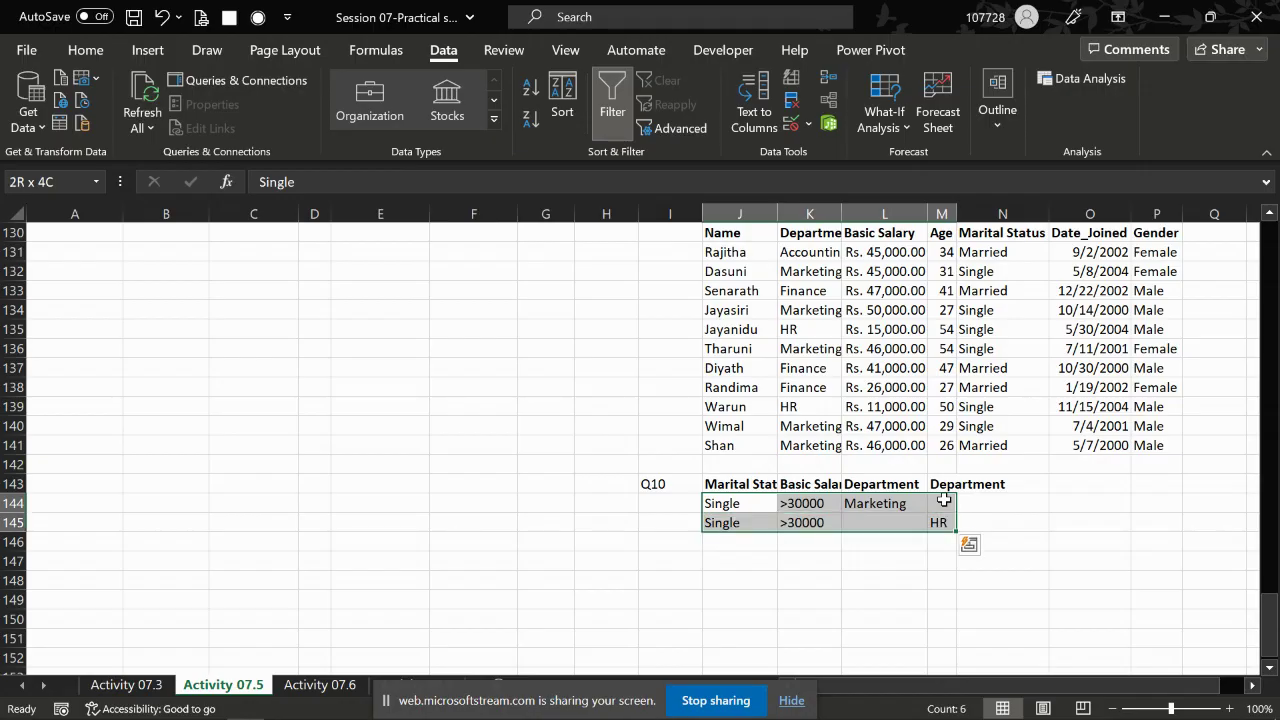
pyautogui.press('Down')
pyautogui.press('Down')
pyautogui.press('Down')
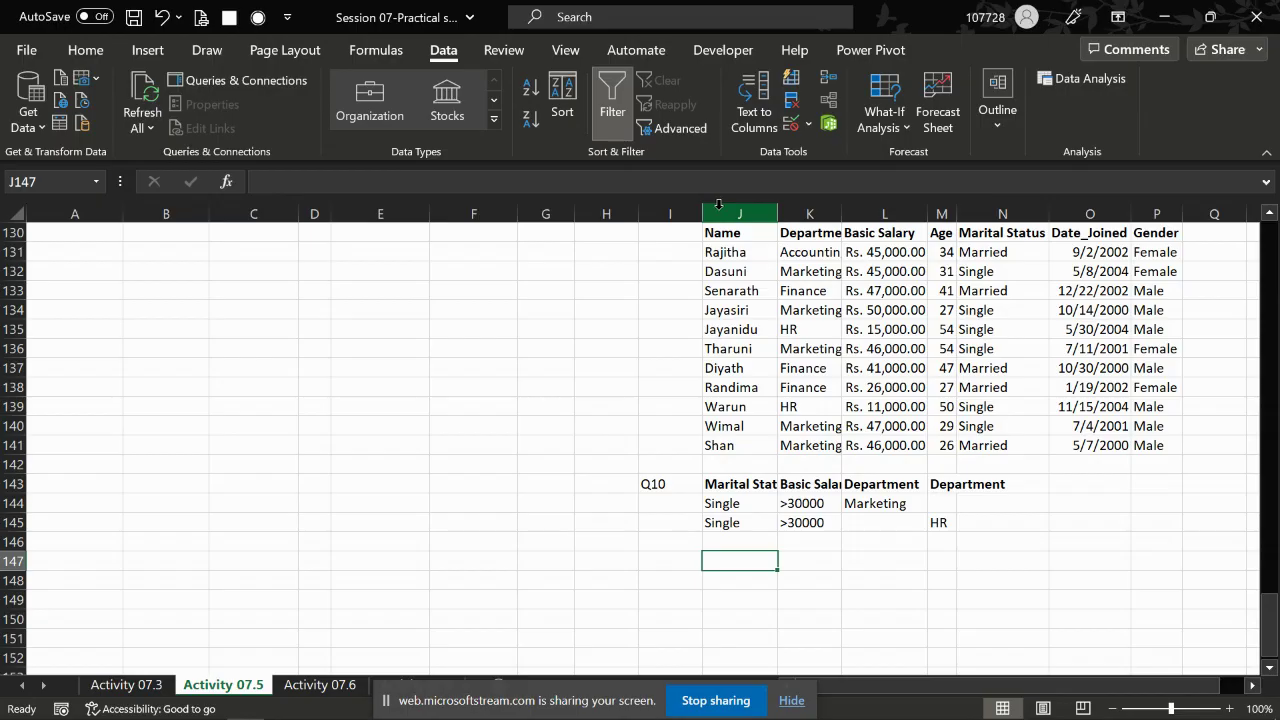
pyautogui.click(675, 128)
# Run Advanced Filter copying to J147 with criteria range $J$143:$M$145
pyautogui.click(571, 91)
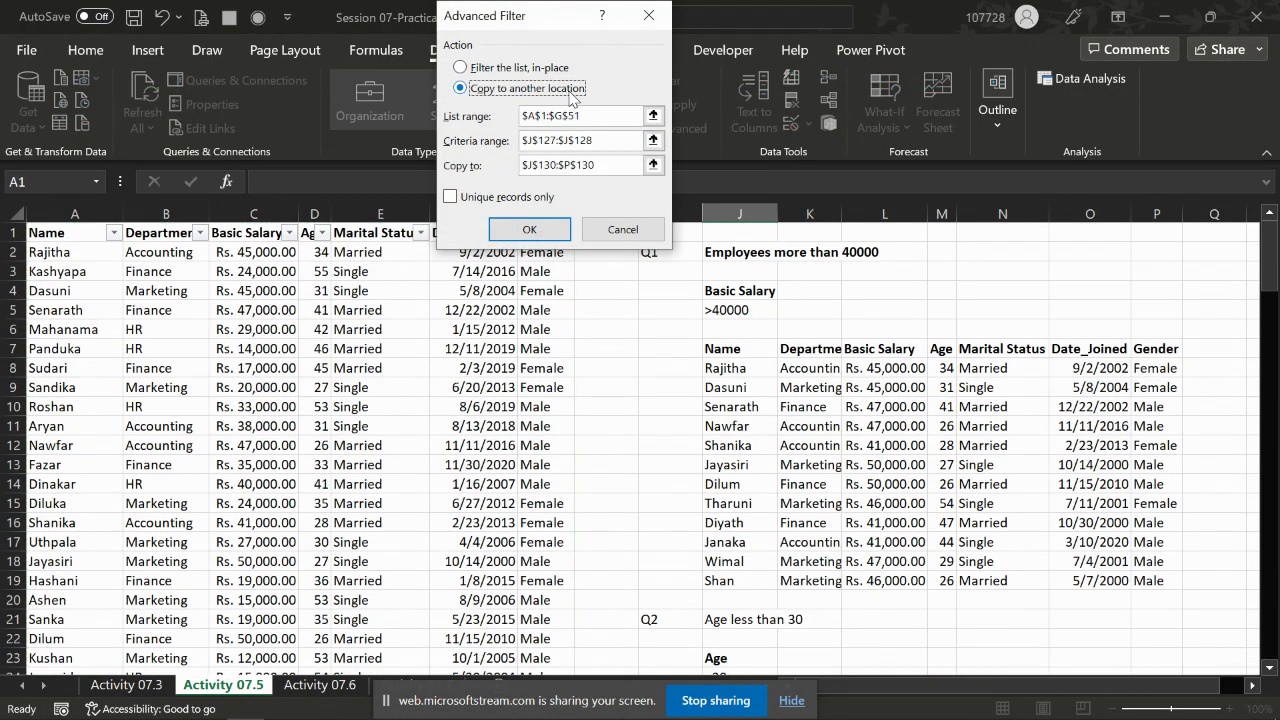
pyautogui.click(603, 140)
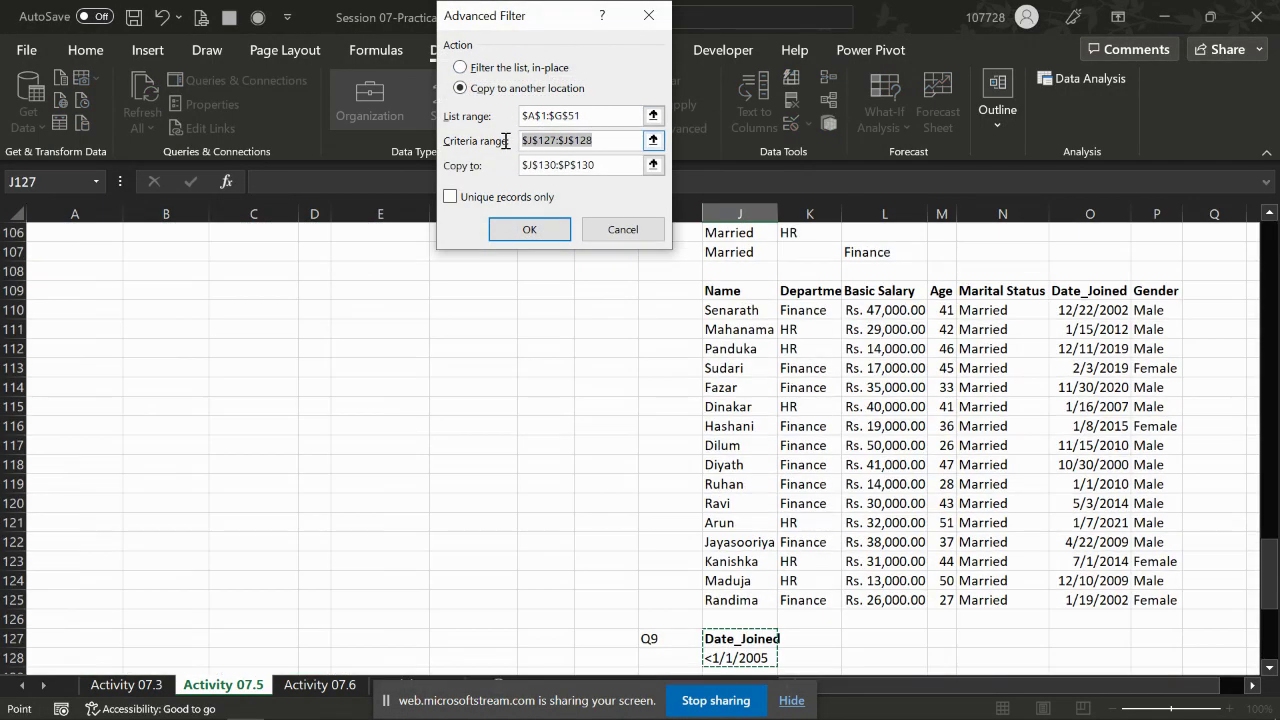
pyautogui.click(725, 618)
pyautogui.scroll(-9, 725, 618)
pyautogui.click(725, 618)
pyautogui.press('Up')
pyautogui.press('Up')
pyautogui.press('Up')
pyautogui.press('Up')
pyautogui.hotkey('shift', 'Up')
pyautogui.hotkey('shift', 'Up')
pyautogui.hotkey('shift', 'Right')
pyautogui.hotkey('shift', 'Right')
pyautogui.hotkey('shift', 'Right')
pyautogui.hotkey('shift', 'Right')
pyautogui.hotkey('shift', 'Left')
pyautogui.moveTo(600, 166); pyautogui.dragTo(517, 175)
pyautogui.click(732, 561)
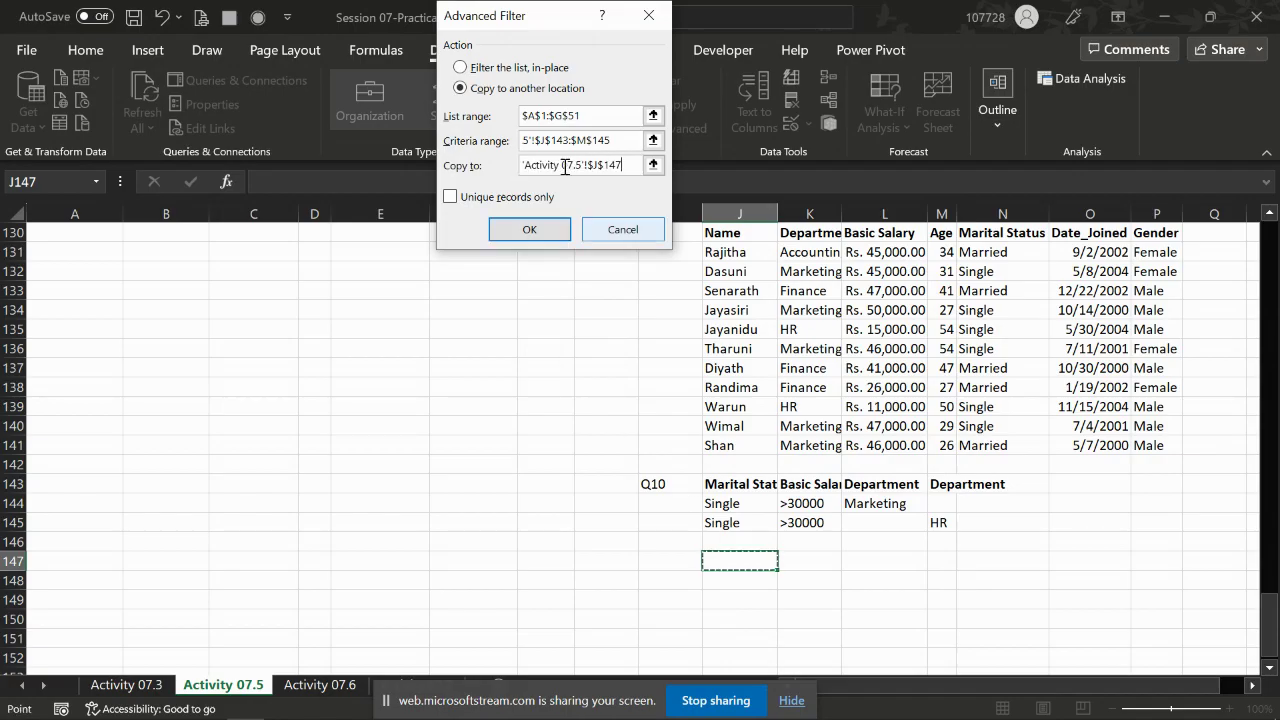
pyautogui.click(530, 229)
pyautogui.press('Down')
pyautogui.press('Down')
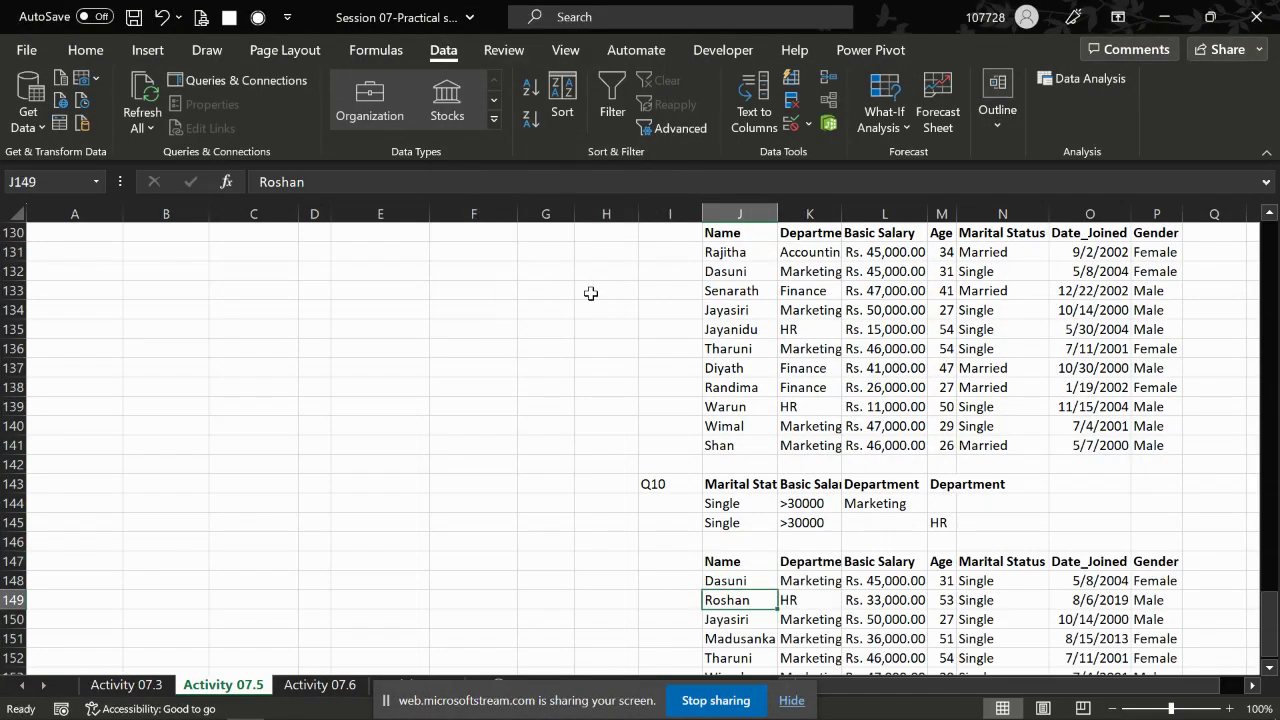
# Check the Q10 results' Marital Status, Age, Basic Salary and Department columns
pyautogui.press('Right')
pyautogui.press('Down')
pyautogui.press('Down')
pyautogui.press('Down')
pyautogui.press('Down')
pyautogui.press('Left')
pyautogui.press('Up')
pyautogui.press('Up')
pyautogui.press('Up')
pyautogui.press('Up')
pyautogui.press('Up')
pyautogui.press('Right')
pyautogui.press('Right')
pyautogui.press('Right')
pyautogui.press('Right')
pyautogui.press('Left')
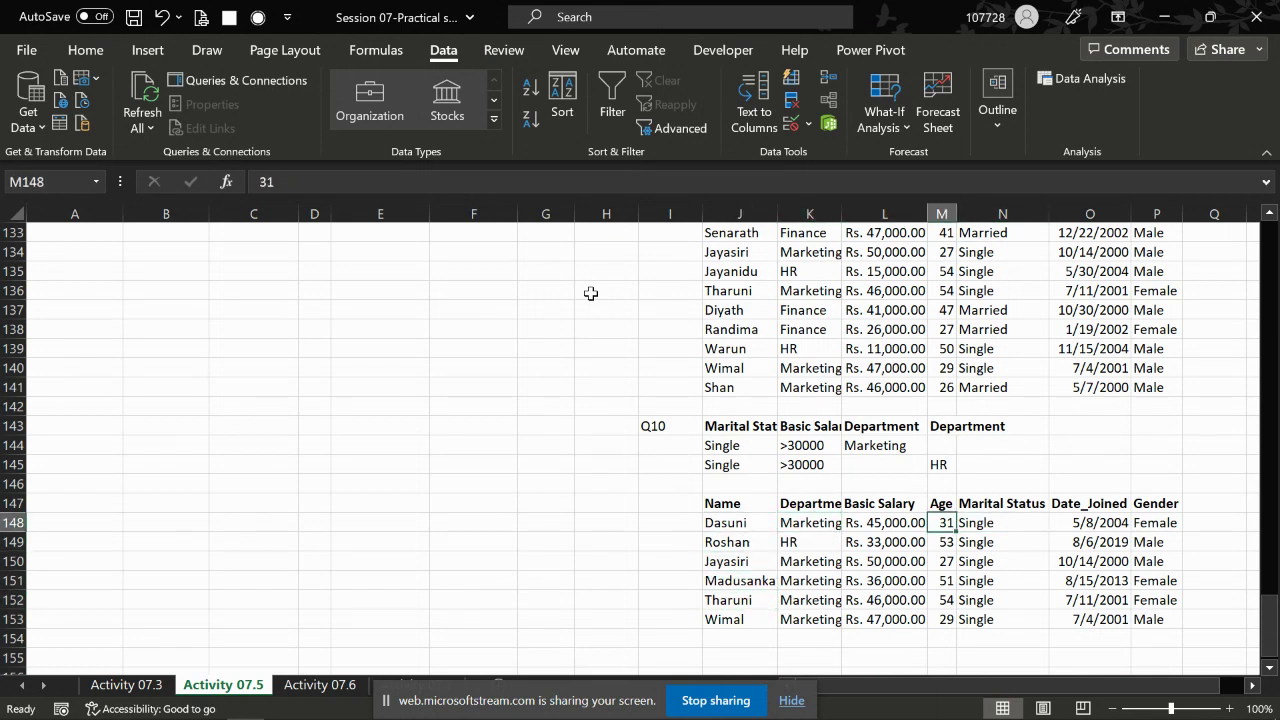
pyautogui.press('Right')
pyautogui.hotkey('ctrl', 'shift', 'Down')
pyautogui.press('Left')
pyautogui.press('Left')
pyautogui.hotkey('ctrl', 'shift', 'Down')
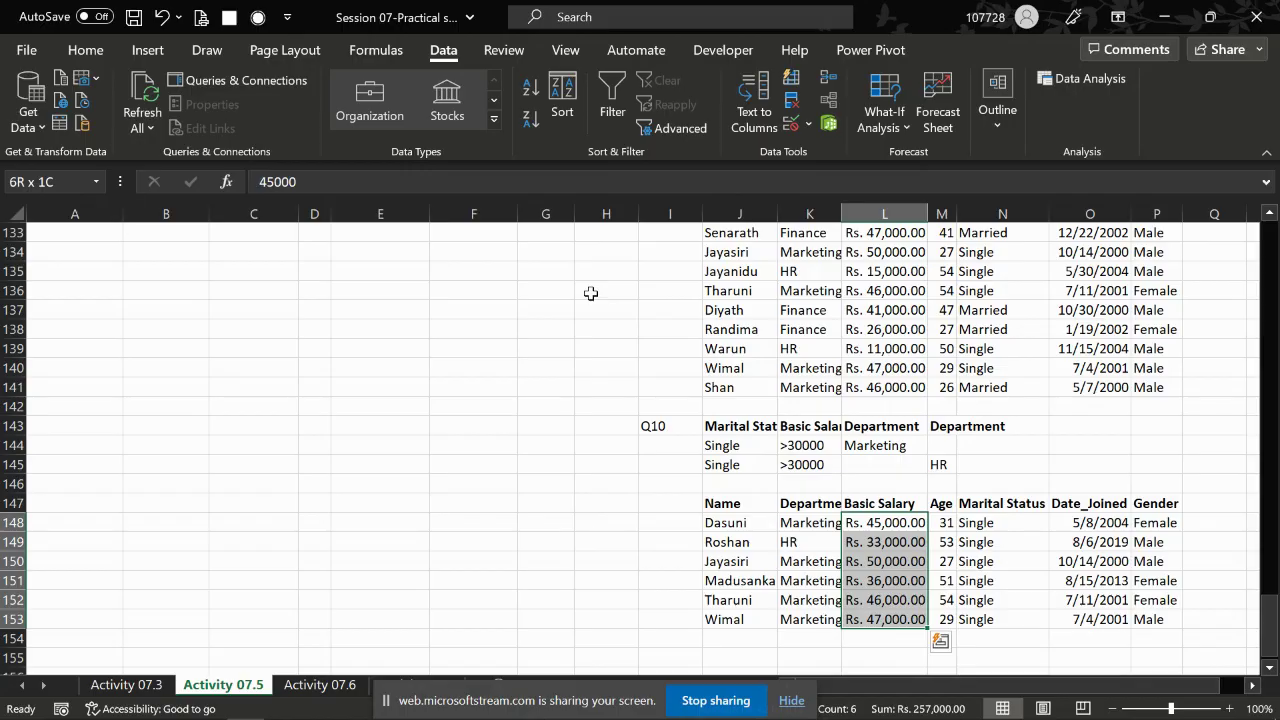
pyautogui.press('Left')
pyautogui.hotkey('ctrl', 'shift', 'Down')
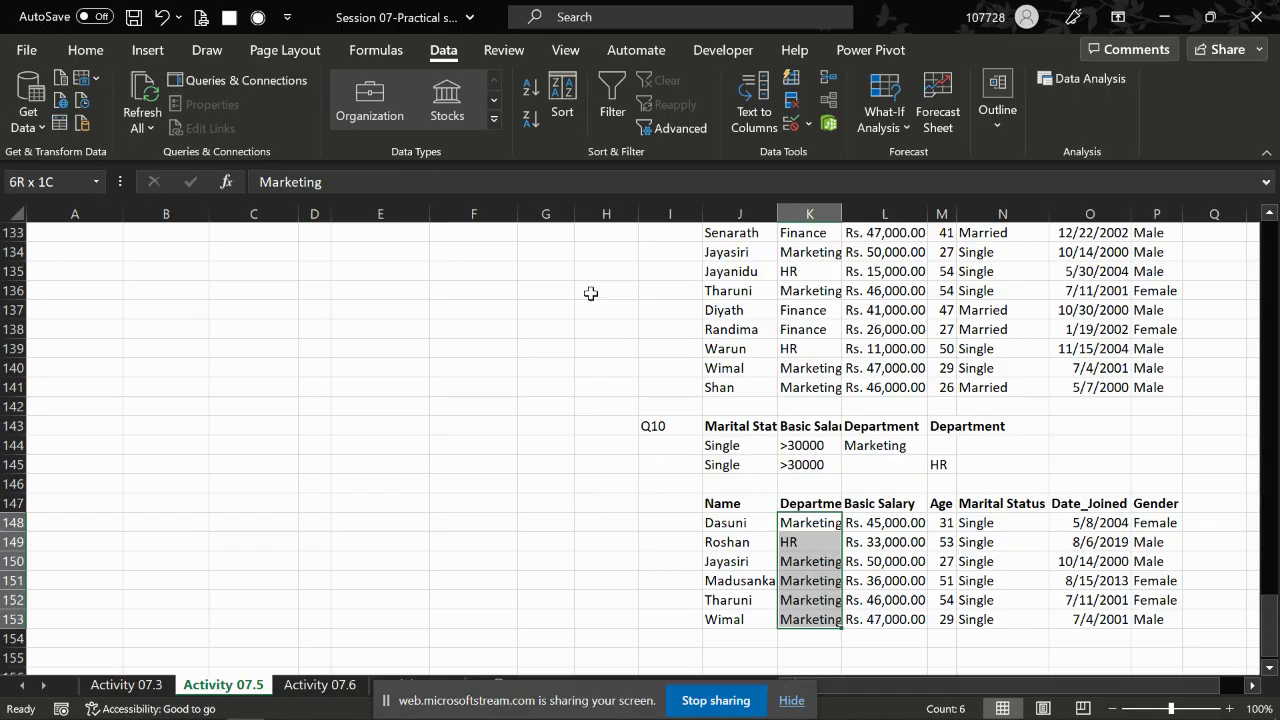
pyautogui.press('Left')
pyautogui.press('Up')
pyautogui.hotkey('ctrl', 'shift', 'Down')
pyautogui.hotkey('ctrl', 'shift', 'Right')
# Enter the label Q11 in cell I155, then switch back to the activity PDF
pyautogui.press('Left')
pyautogui.press('Down')
pyautogui.press('Down')
pyautogui.press('Down')
pyautogui.press('Down')
pyautogui.press('Down')
pyautogui.press('Down')
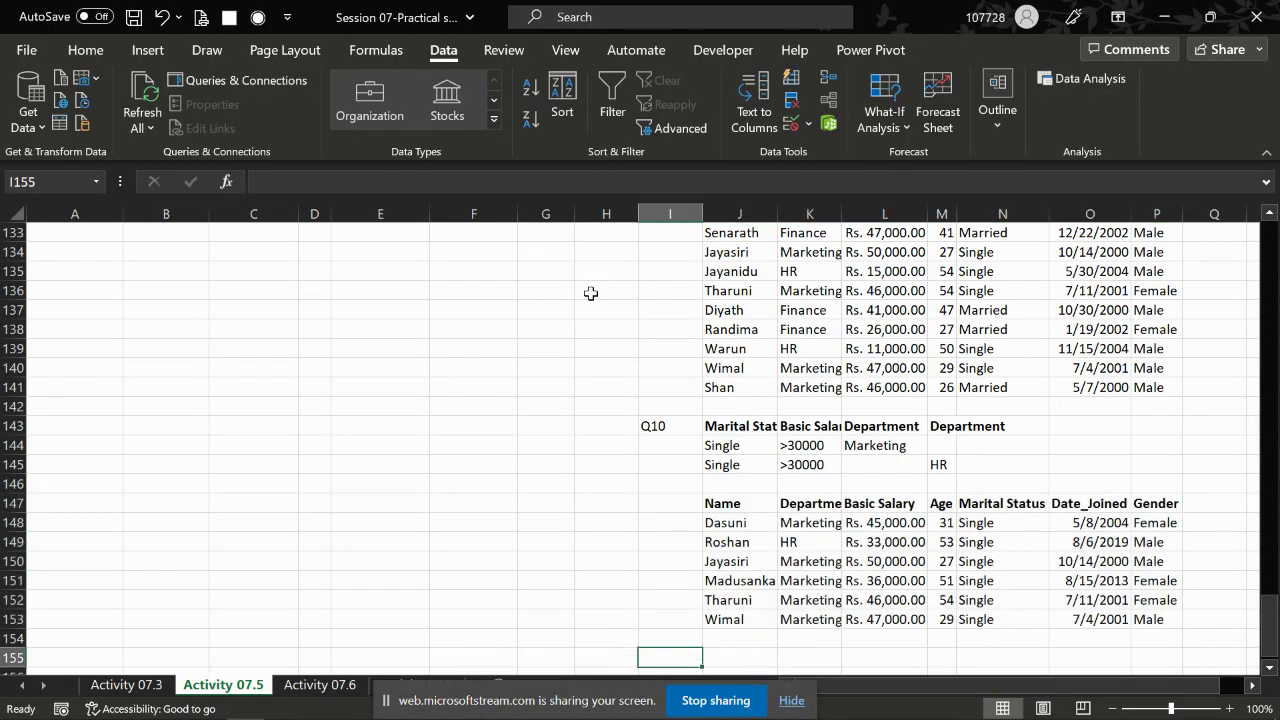
pyautogui.write('Q1')
pyautogui.hotkey('ctrl', 'Return')
pyautogui.press('F2')
pyautogui.press('BackSpace')
pyautogui.press('Tab')
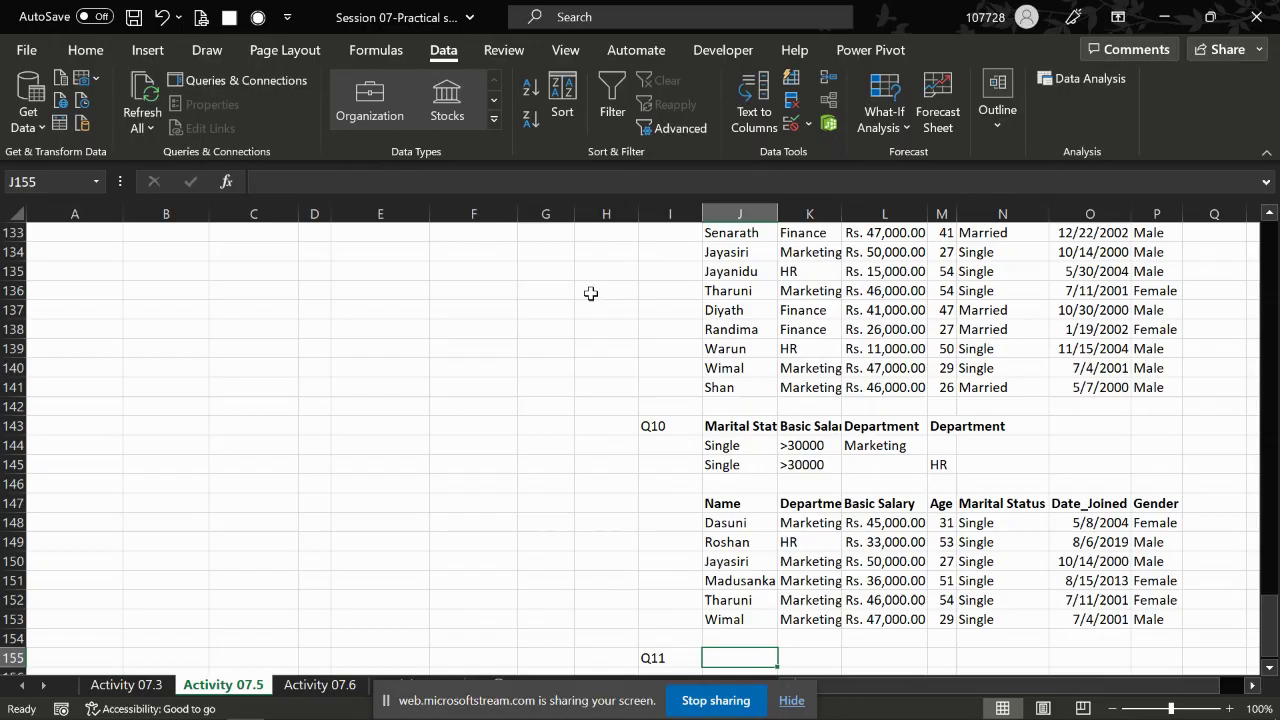
pyautogui.hotkey('alt', 'Tab')
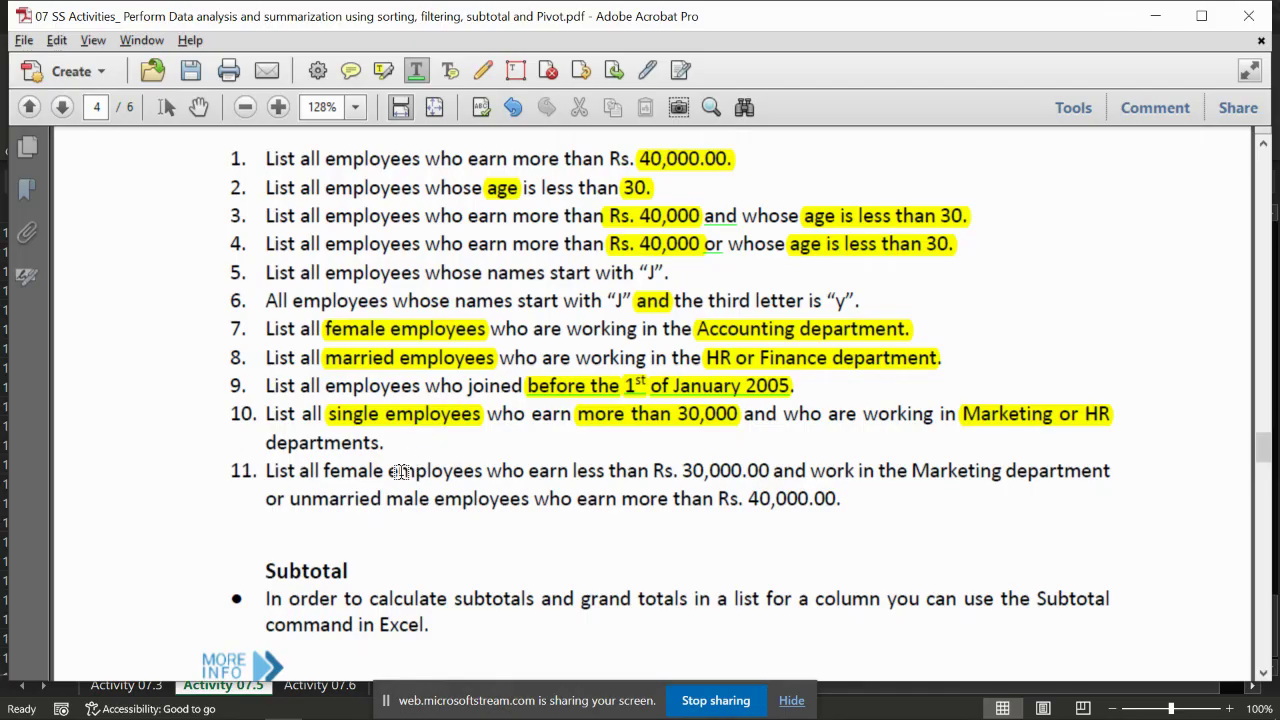
# Highlight 'female employees' and 'Marketing department' in question 11 of the PDF
pyautogui.click(383, 70)
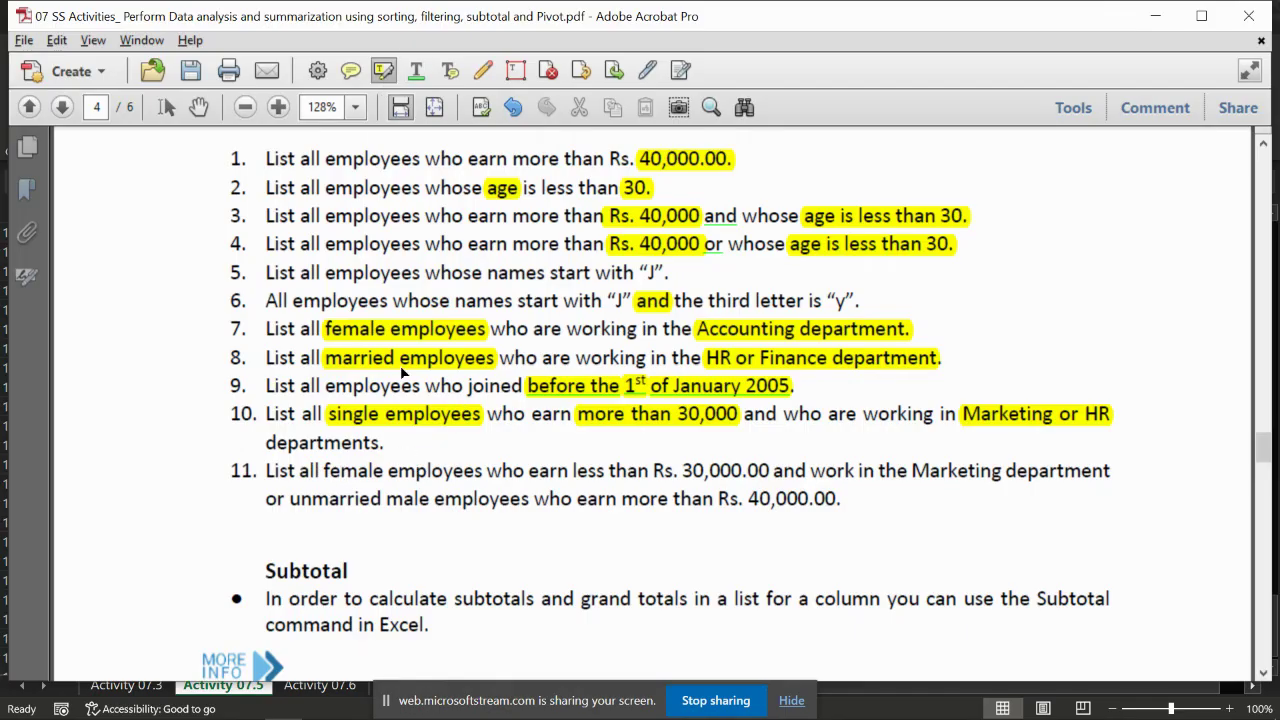
pyautogui.moveTo(324, 470); pyautogui.dragTo(770, 470)
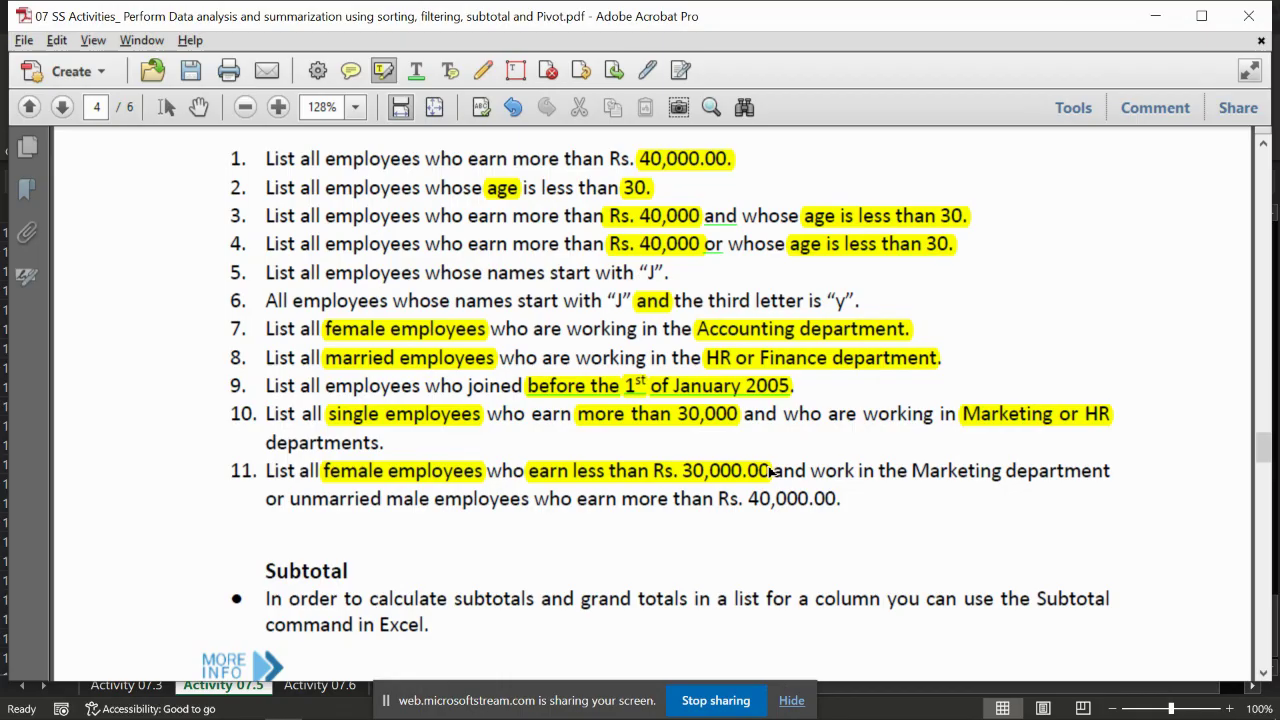
pyautogui.moveTo(910, 470); pyautogui.dragTo(1110, 472)
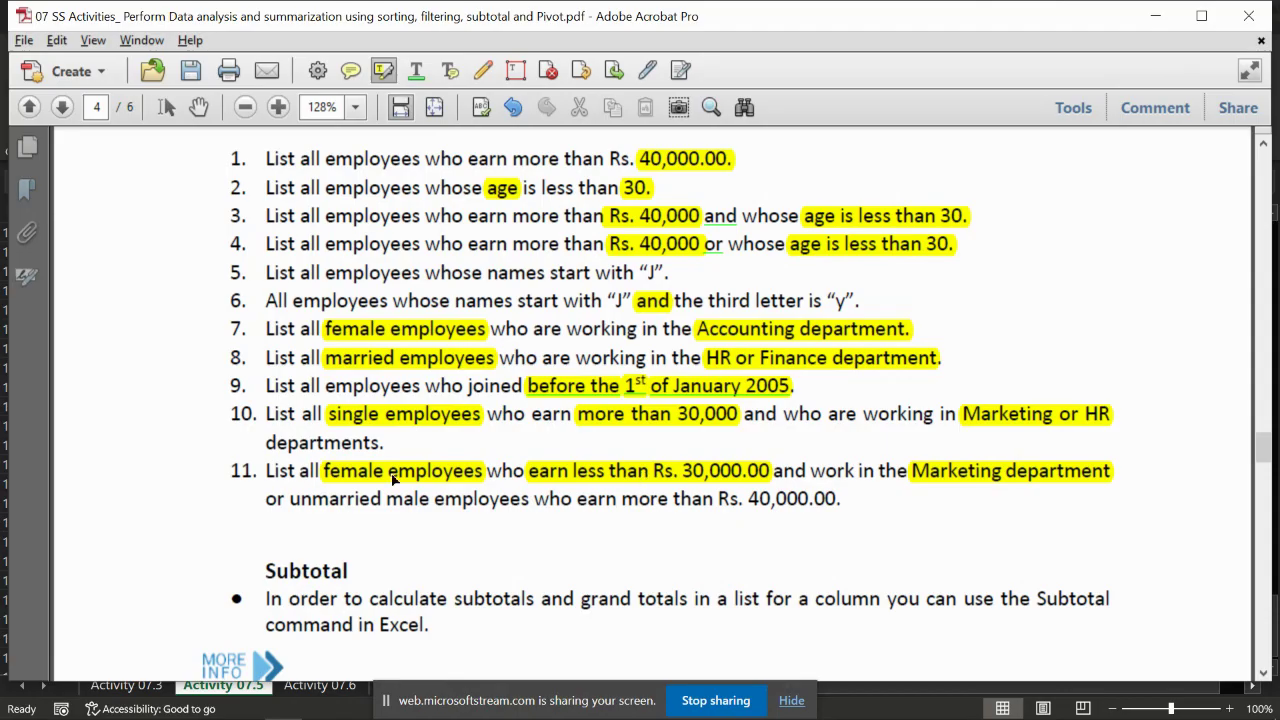
pyautogui.moveTo(292, 498); pyautogui.dragTo(240, 152)
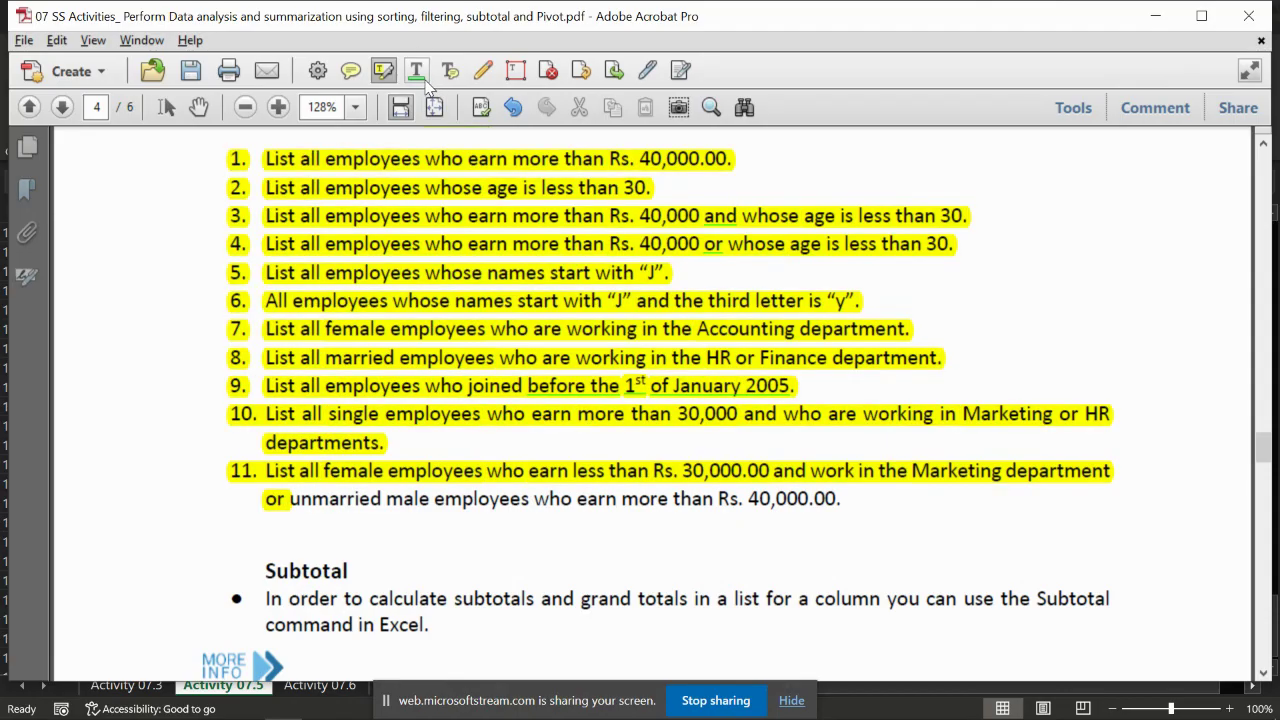
# Underline 'or', highlight 'unmarried', 'male employees' and 'more than Rs. 40,000.00', then return to Excel
pyautogui.click(416, 72)
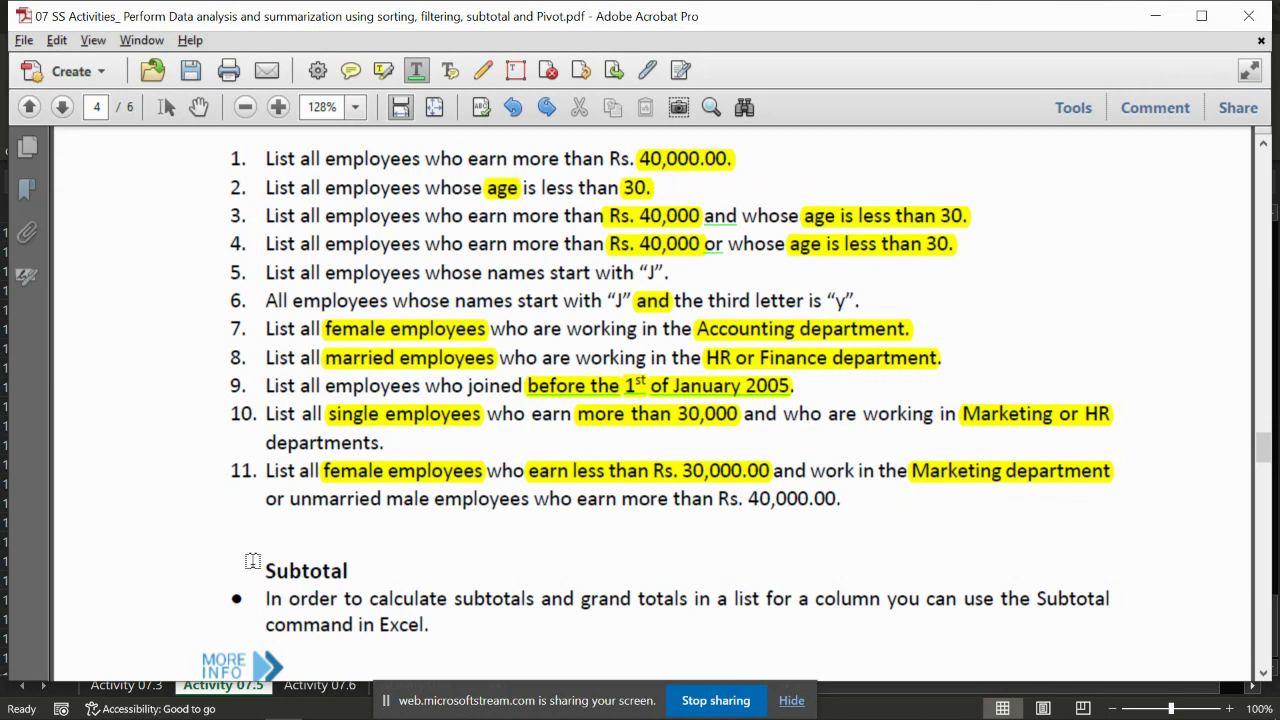
pyautogui.moveTo(265, 498); pyautogui.dragTo(286, 499)
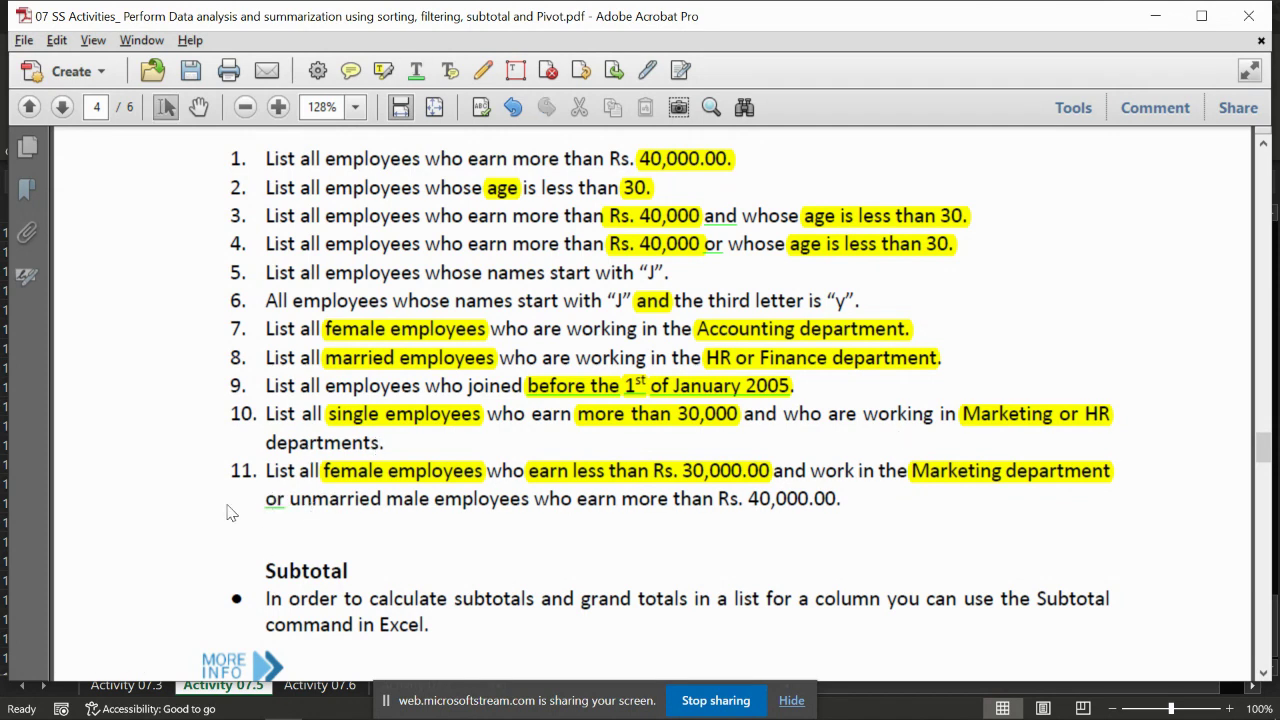
pyautogui.click(390, 70)
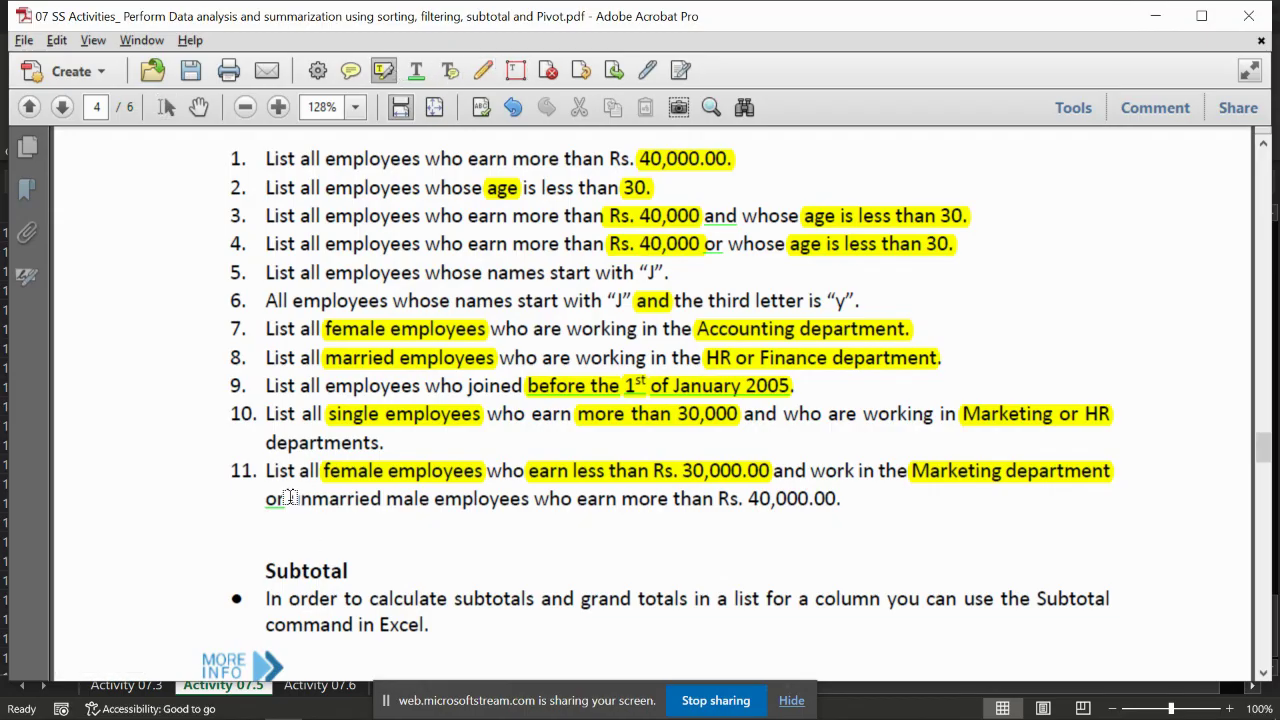
pyautogui.moveTo(288, 498); pyautogui.dragTo(383, 498)
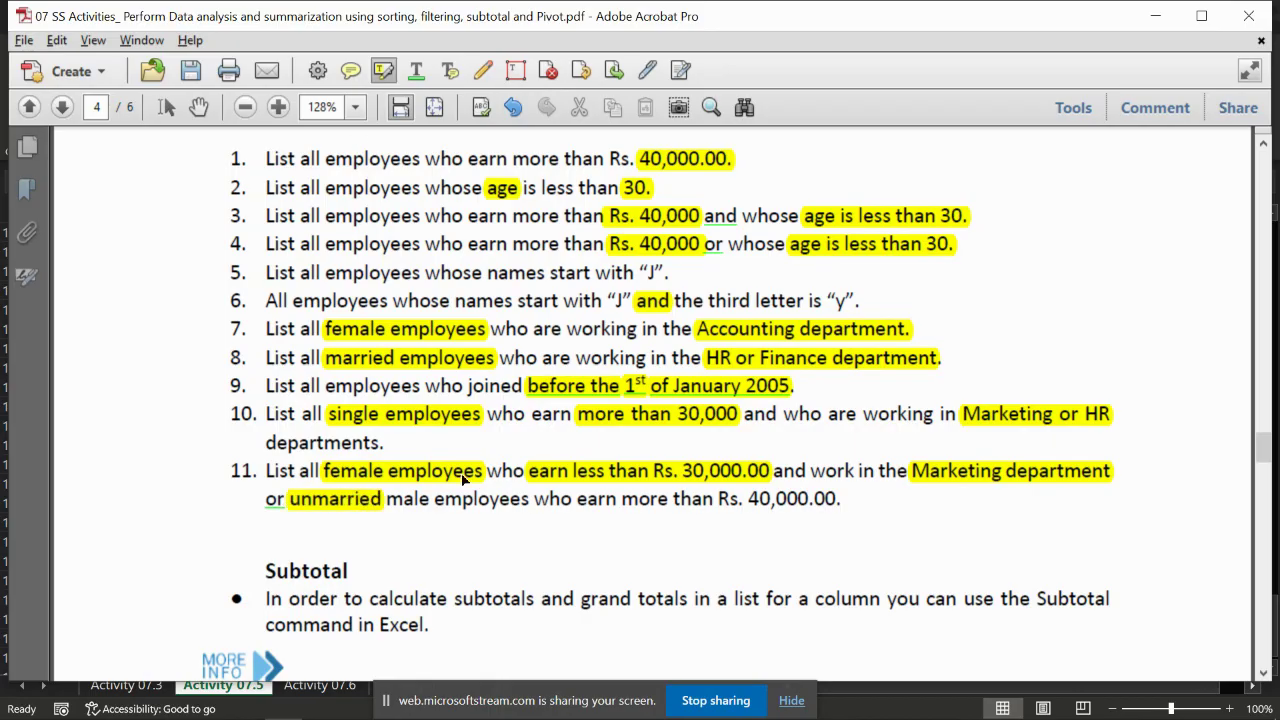
pyautogui.click(388, 502)
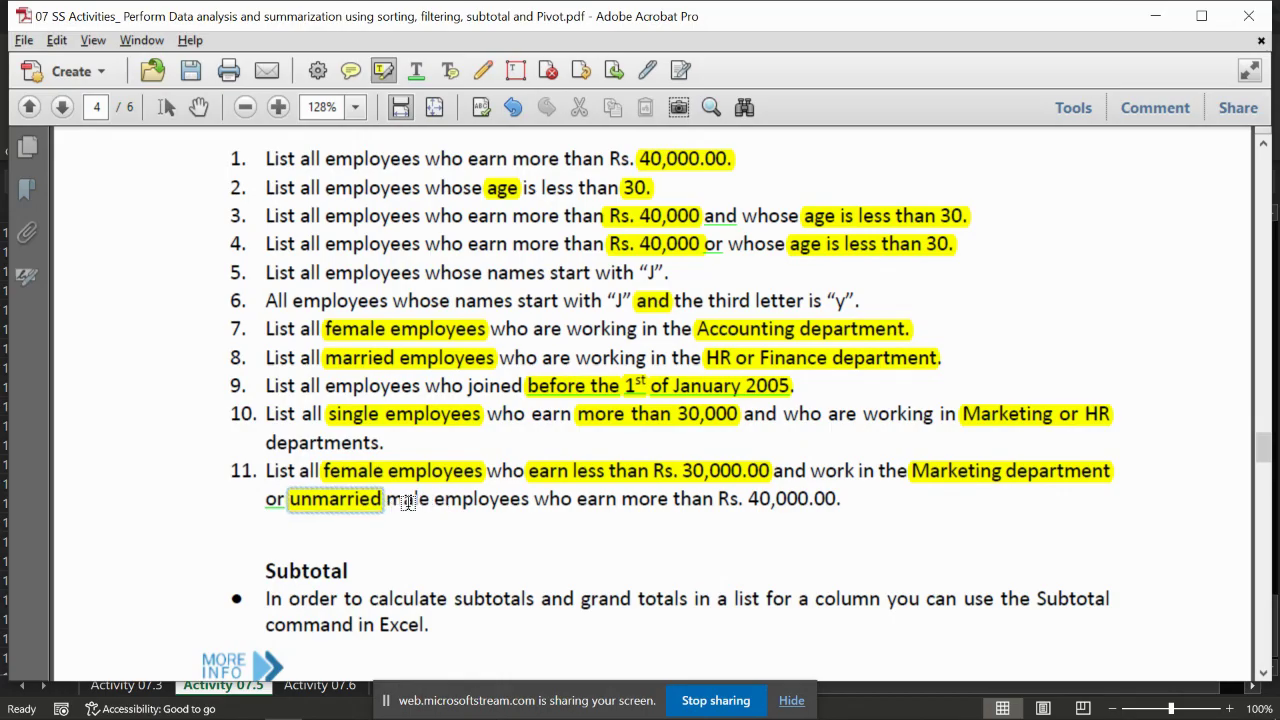
pyautogui.moveTo(386, 500); pyautogui.dragTo(525, 500)
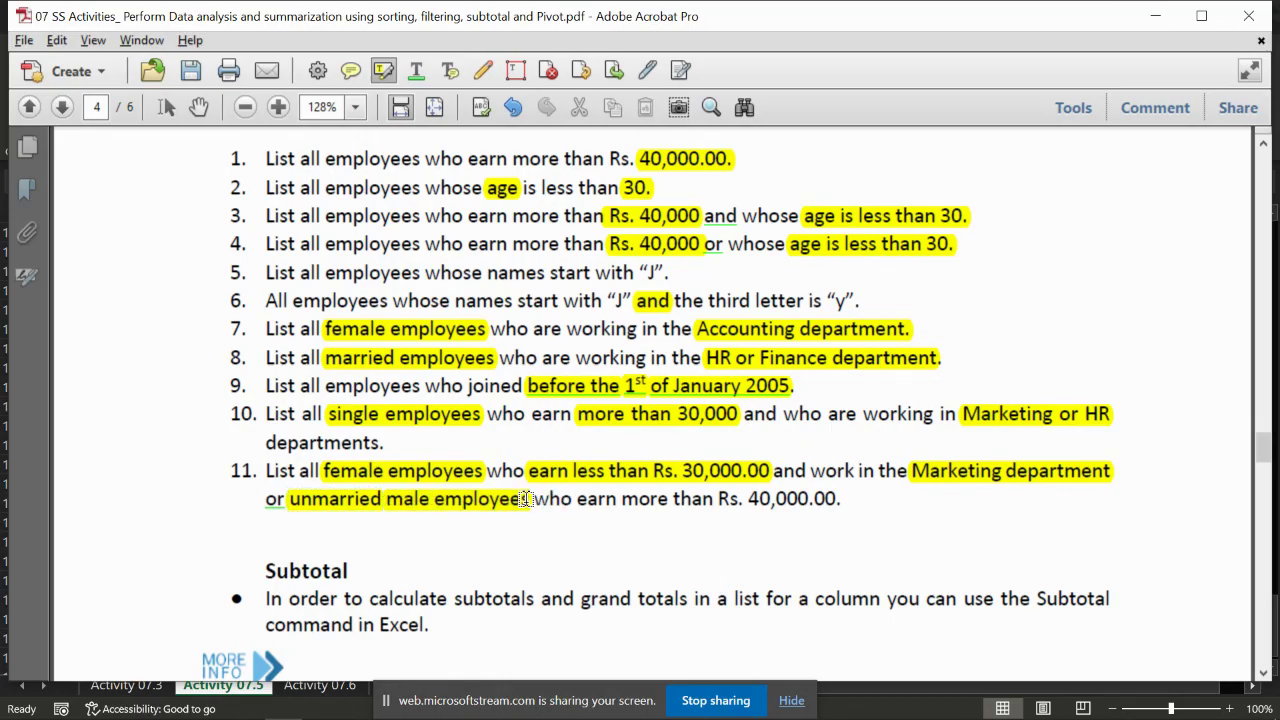
pyautogui.moveTo(618, 500); pyautogui.dragTo(840, 505)
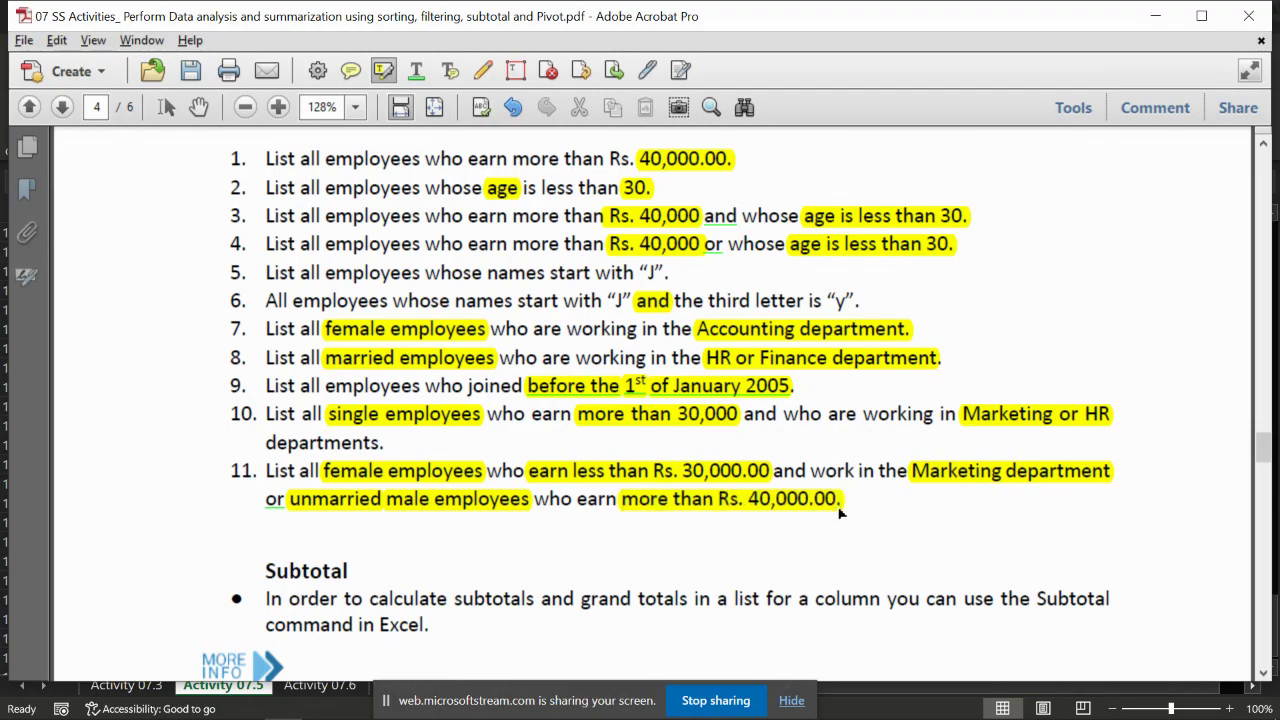
pyautogui.hotkey('alt', 'Tab')
pyautogui.scroll(-2, 838, 509)
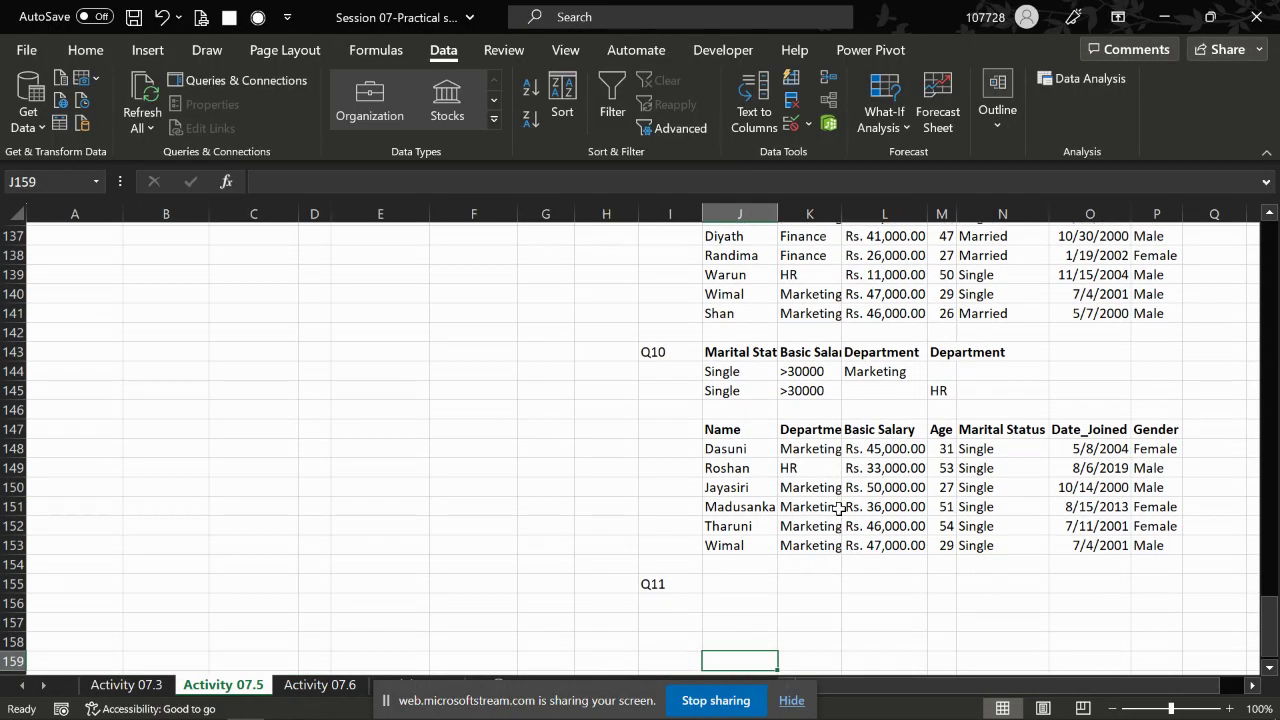
# Enter Female, <30000 and Marketing in J155:L155 as the first Q11 criteria row
pyautogui.scroll(-1, 838, 509)
pyautogui.press('Up')
pyautogui.press('Up')
pyautogui.press('Up')
pyautogui.press('Up')
pyautogui.press('Up')
pyautogui.press('Up')
pyautogui.write('F')
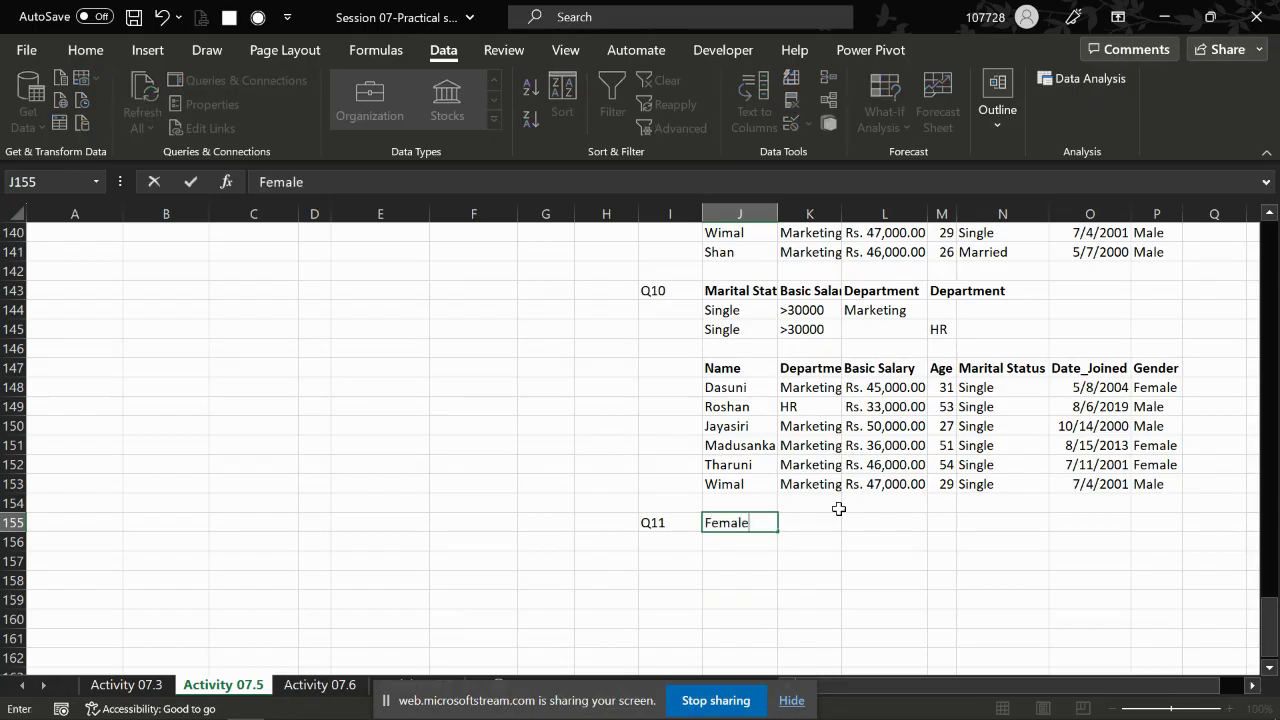
pyautogui.press('Tab')
pyautogui.hotkey('alt', 'Tab')
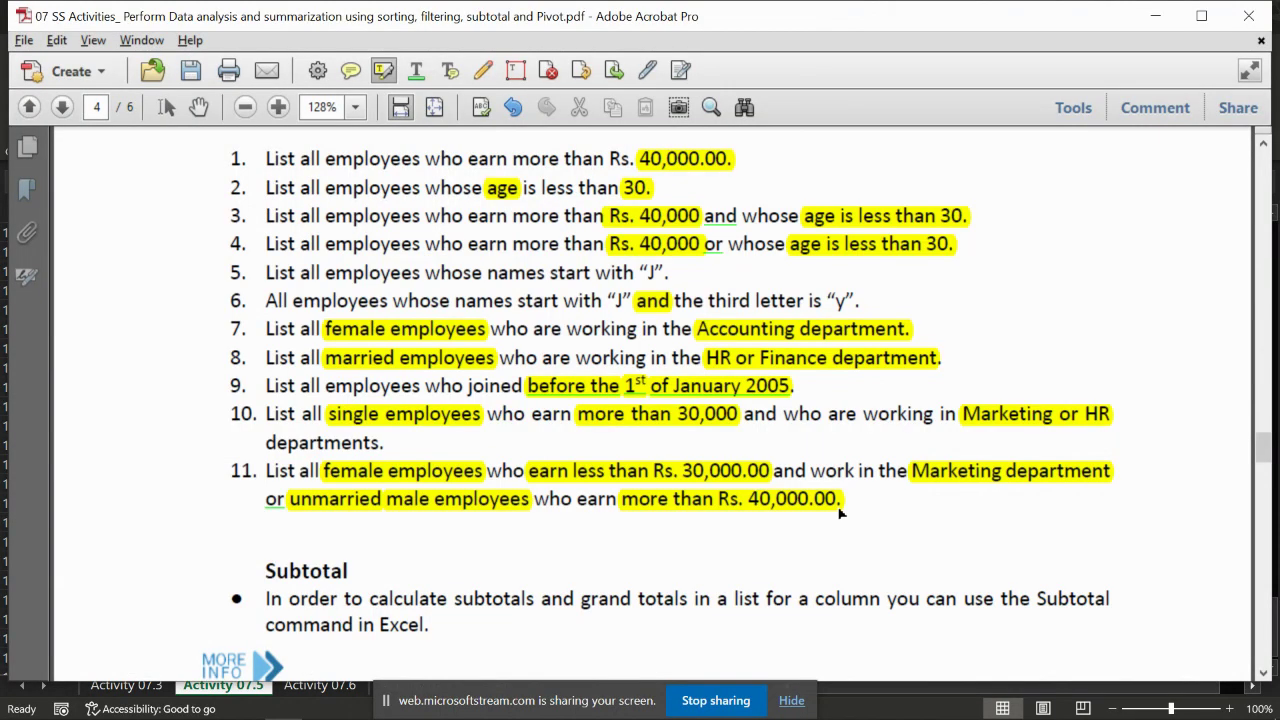
pyautogui.hotkey('alt', 'Tab')
pyautogui.hotkey('alt', 'Tab')
pyautogui.hotkey('alt', 'Tab')
pyautogui.write('<3')
pyautogui.press('Tab')
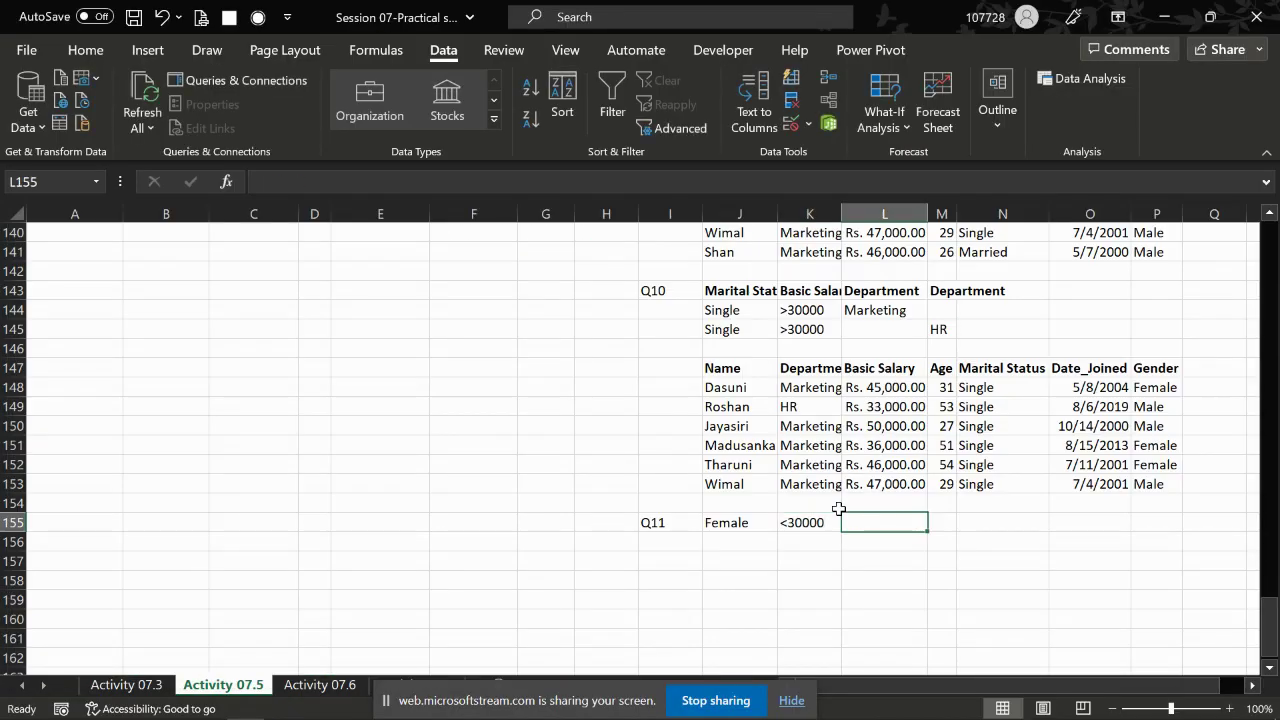
pyautogui.hotkey('alt', 'Tab')
pyautogui.hotkey('alt', 'Tab')
pyautogui.write('aAM')
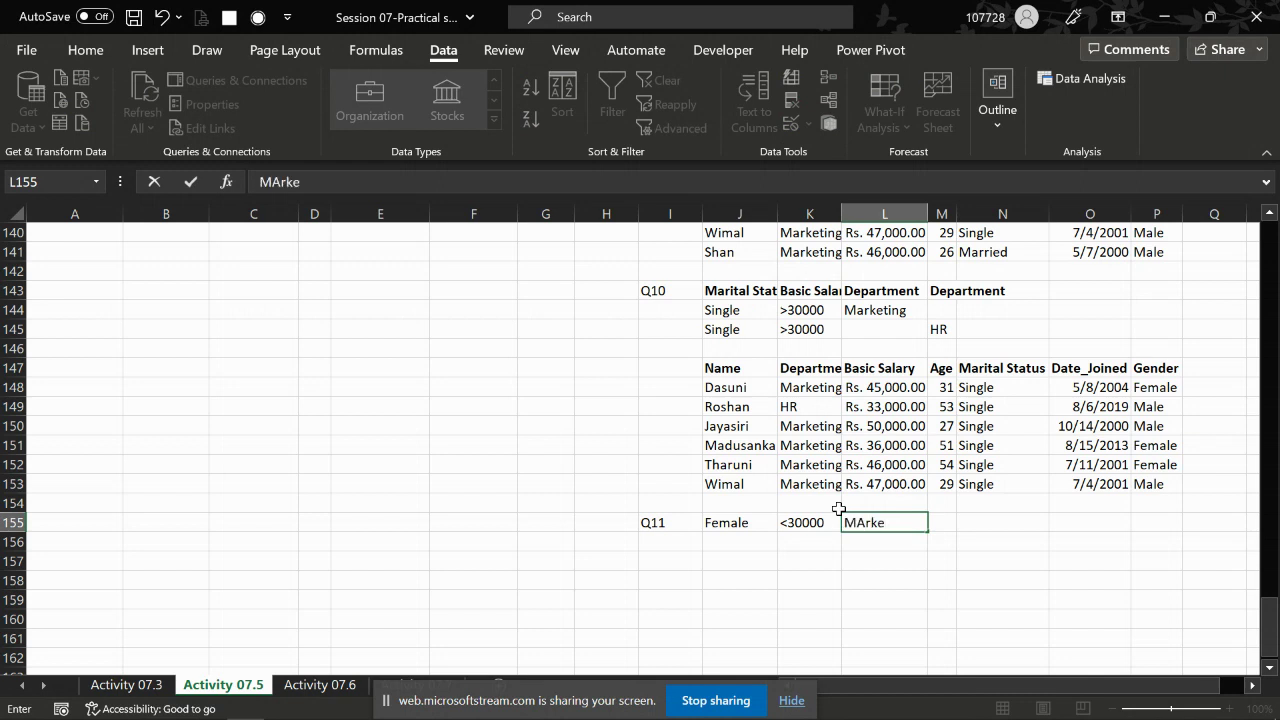
pyautogui.press('Return')
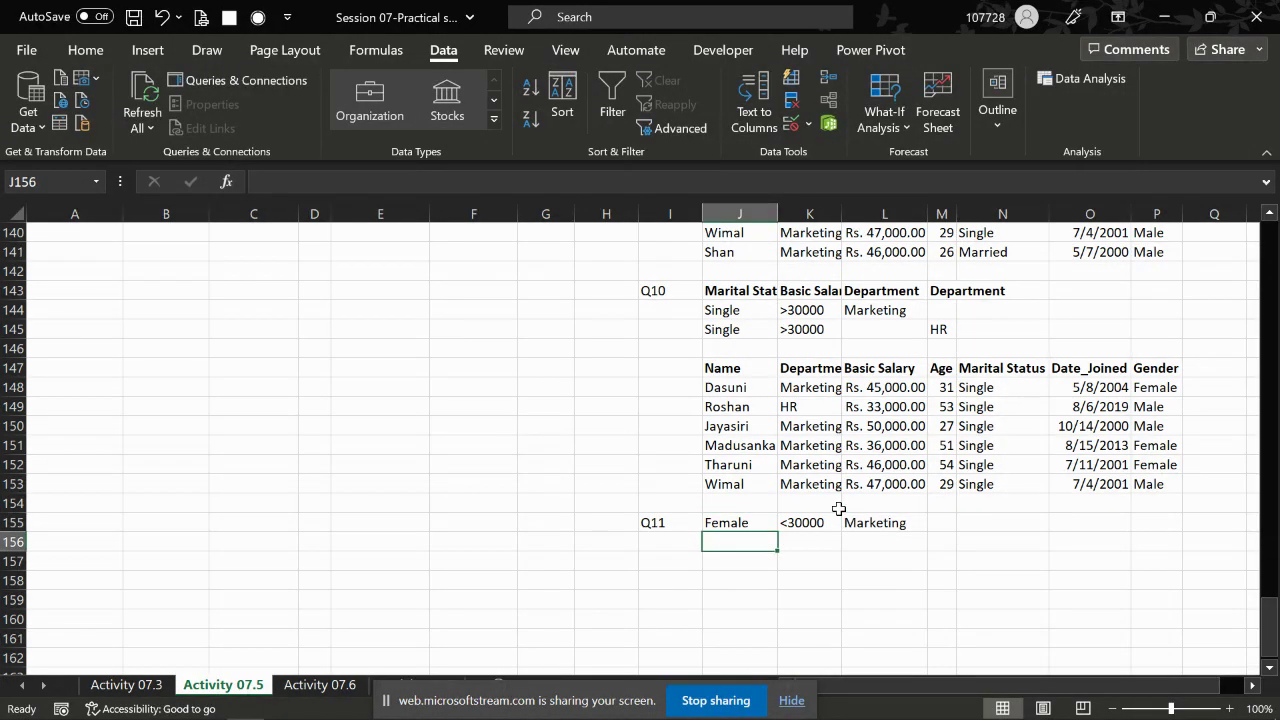
# Enter Male, >40000 and unmarried/single in J156:L156 as the second criteria row
pyautogui.write('Male')
pyautogui.press('Tab')
pyautogui.hotkey('alt', 'Tab')
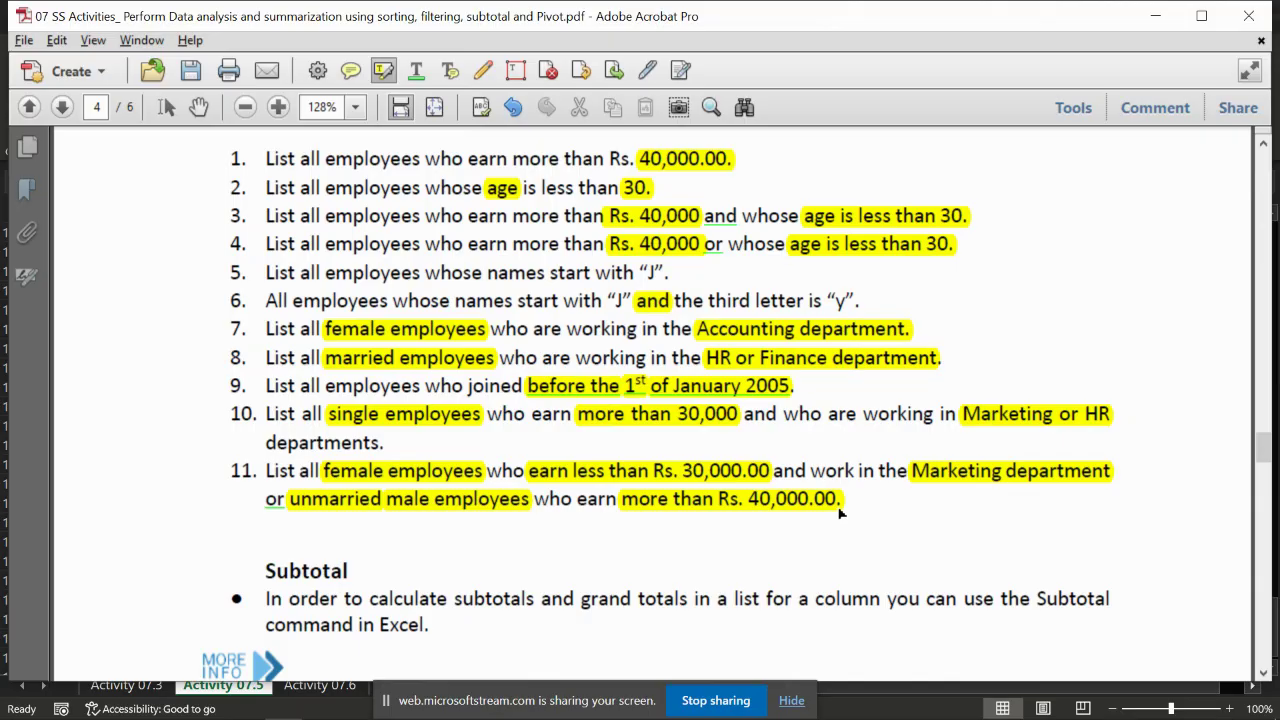
pyautogui.hotkey('alt', 'Tab')
pyautogui.write('>40000')
pyautogui.press('Tab')
pyautogui.hotkey('alt', 'Tab')
pyautogui.hotkey('alt', 'Tab')
pyautogui.write('u')
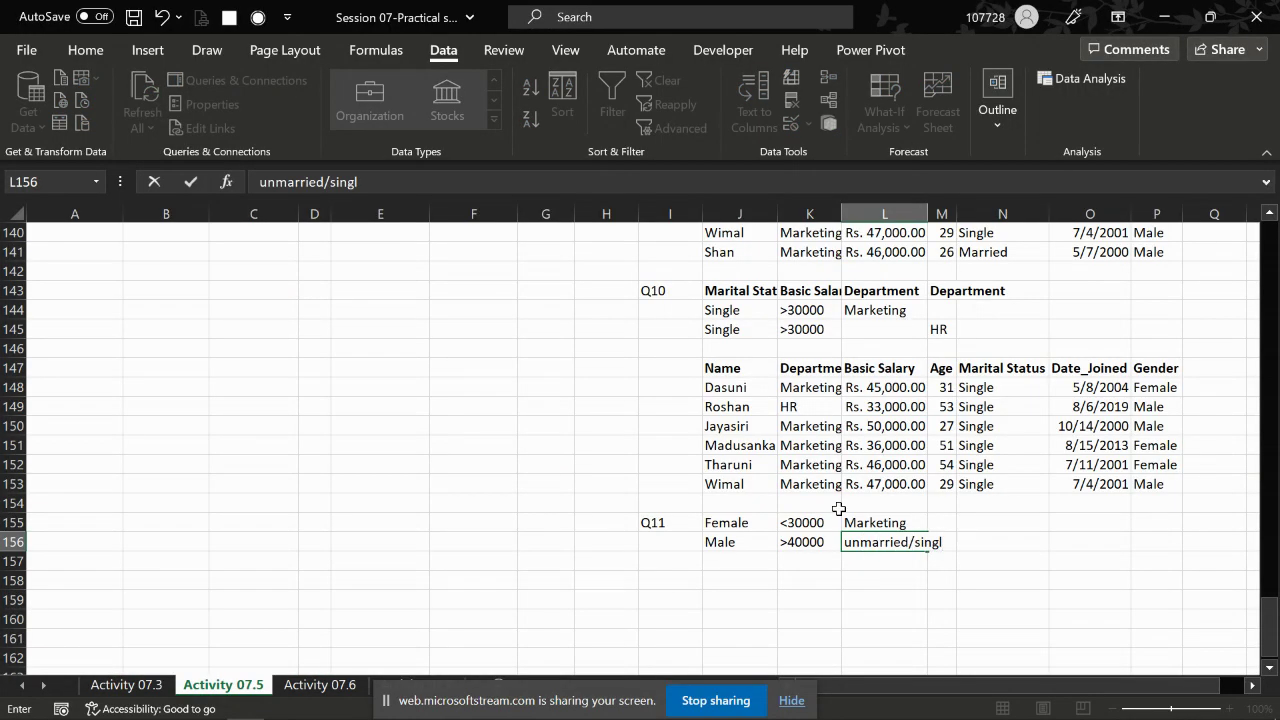
pyautogui.write('e')
pyautogui.press('Return')
pyautogui.press('Tab')
pyautogui.hotkey('alt', 'Tab')
pyautogui.hotkey('alt', 'Tab')
# Copy the J147:P147 employee headings to row 158 and clear Name from J158
pyautogui.press('Left')
pyautogui.press('Up')
pyautogui.press('Down')
pyautogui.press('Down')
pyautogui.press('Down')
pyautogui.press('Up')
pyautogui.press('Up')
pyautogui.press('Up')
pyautogui.hotkey('ctrl', 'Up')
pyautogui.hotkey('ctrl', 'Up')
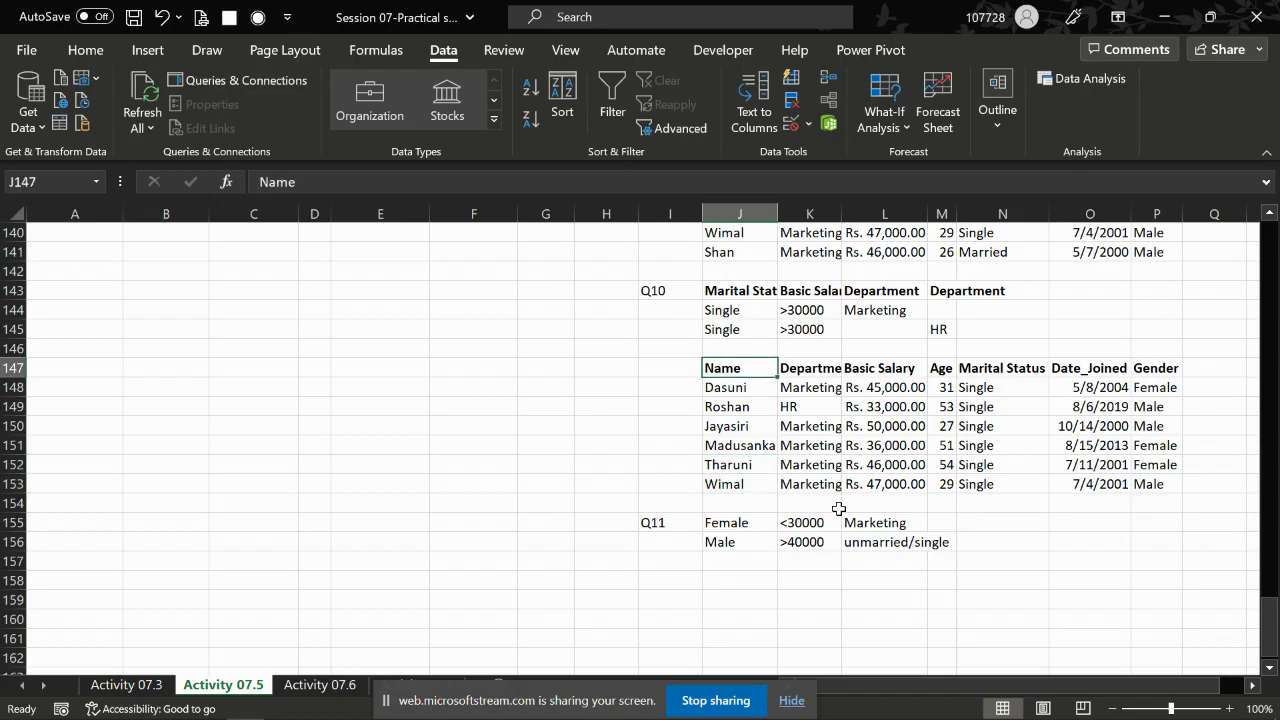
pyautogui.hotkey('ctrl', 'shift', 'Right')
pyautogui.hotkey('ctrl', 'c')
pyautogui.press('Down')
pyautogui.press('Down')
pyautogui.press('Down')
pyautogui.press('Down')
pyautogui.press('Down')
pyautogui.hotkey('ctrl', 'v')
pyautogui.press('Right')
pyautogui.press('Left')
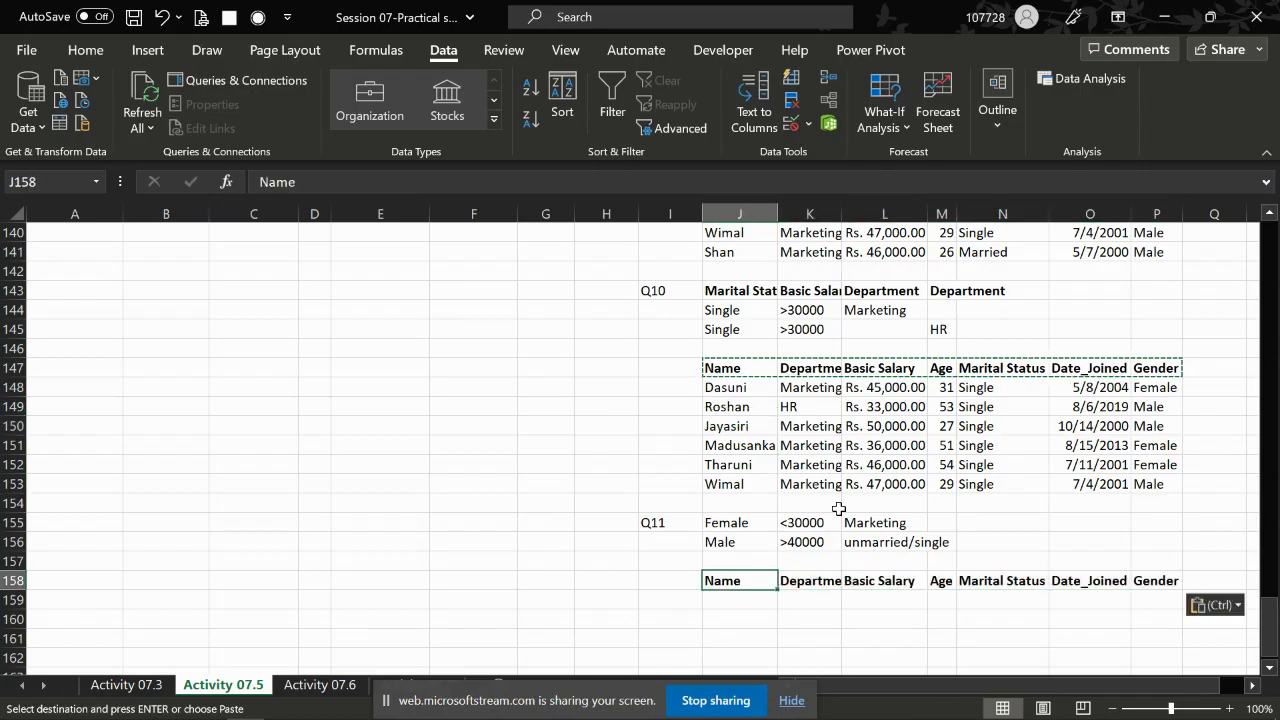
pyautogui.press('Delete')
pyautogui.press('Right')
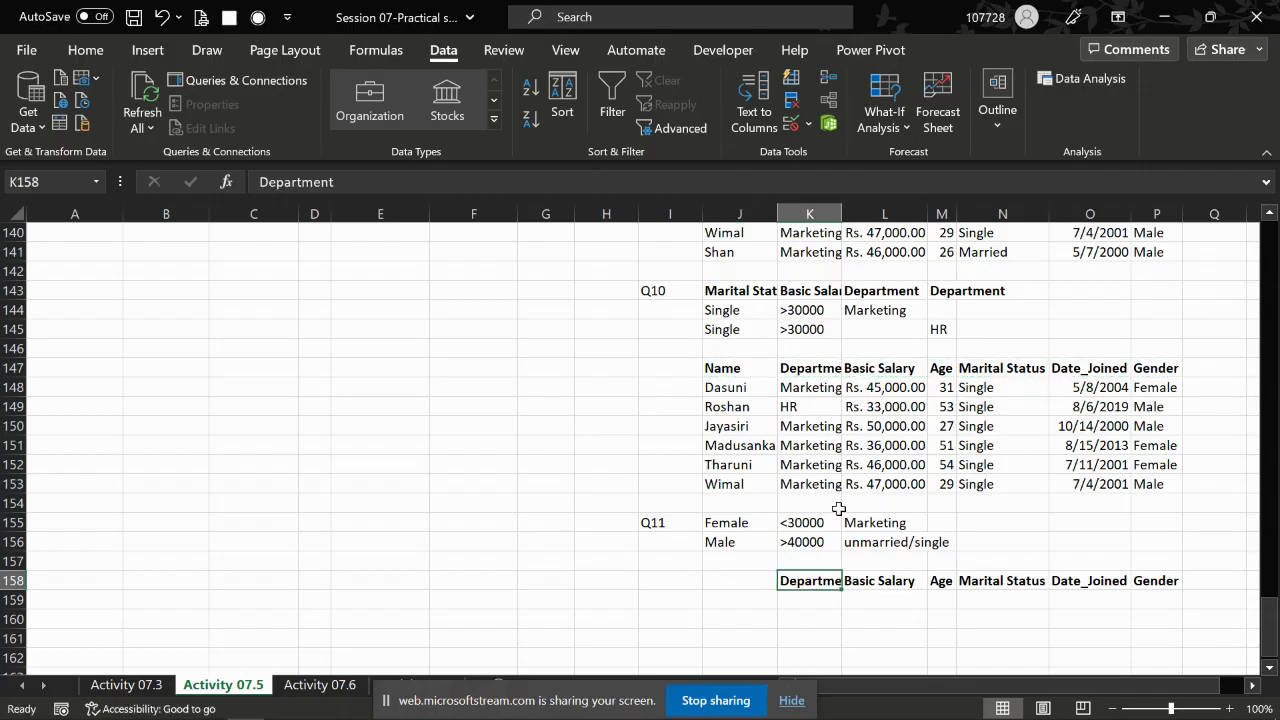
# Delete the Age and Date_Joined headings from row 158
pyautogui.press('Right')
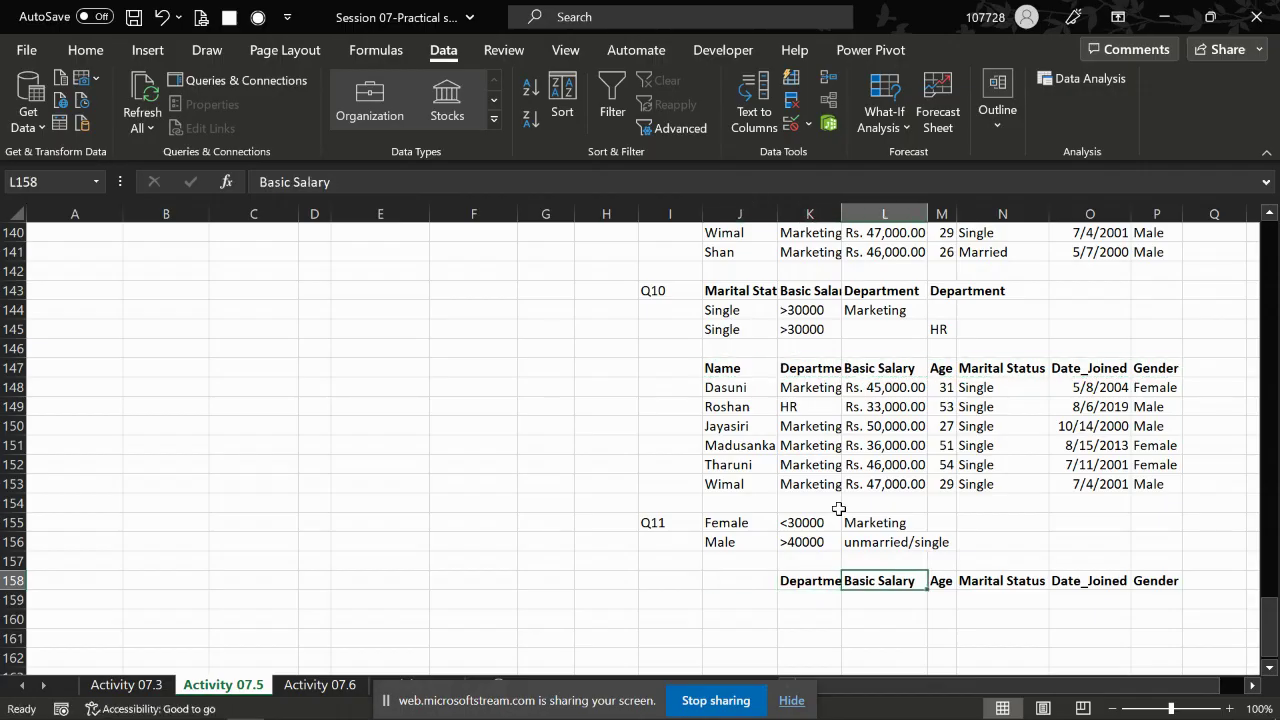
pyautogui.press('Right')
pyautogui.press('Delete')
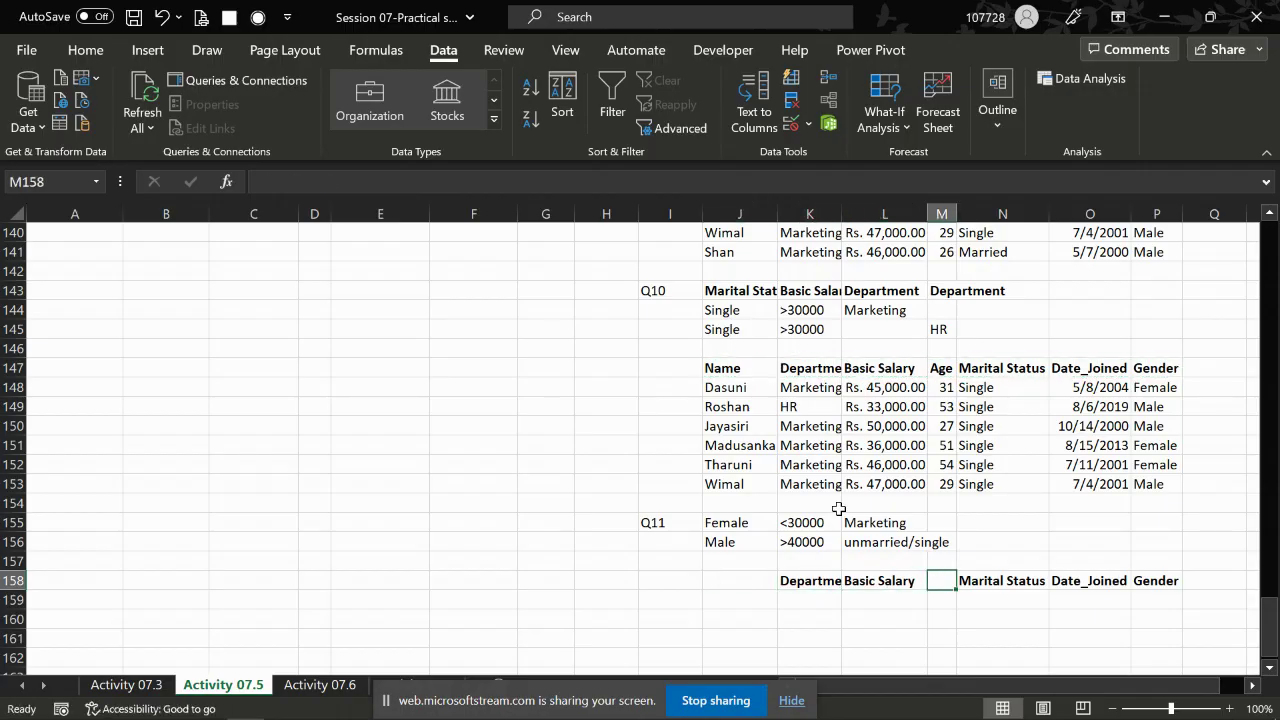
pyautogui.press('Right')
pyautogui.press('Right')
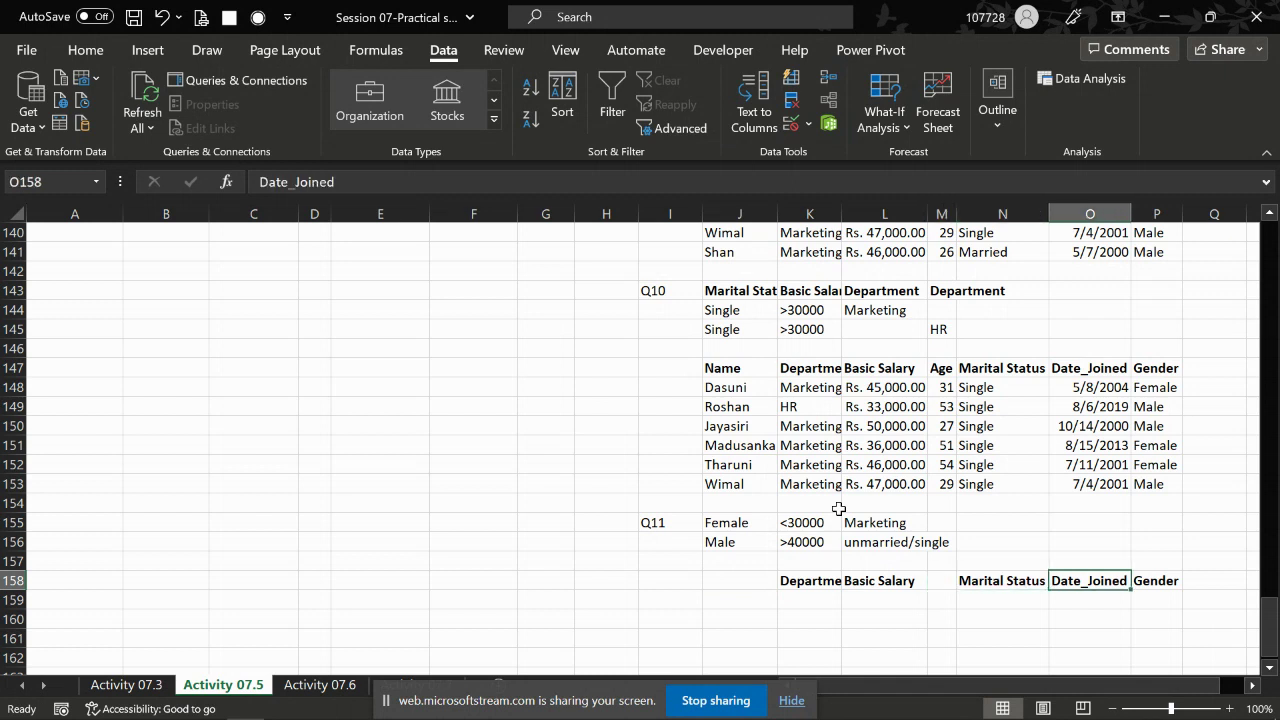
pyautogui.press('Delete')
pyautogui.press('Right')
pyautogui.press('Left')
pyautogui.press('Left')
pyautogui.press('Left')
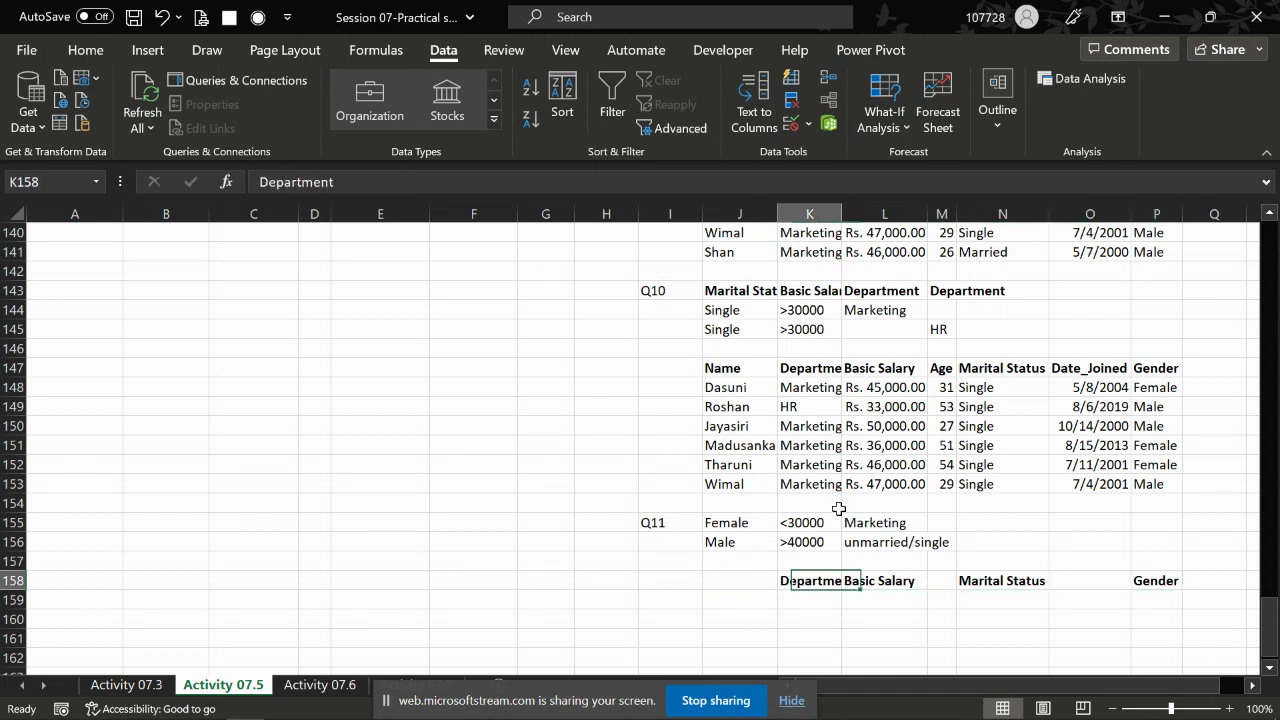
pyautogui.press('Right')
pyautogui.press('Right')
pyautogui.press('Right')
# Copy the <30000 criterion into L159 under Basic Salary
pyautogui.press('Right')
# Put the Gender heading in J158 and copy Female and Male into J159:J160
pyautogui.hotkey('ctrl', 'c')
pyautogui.press('Left')
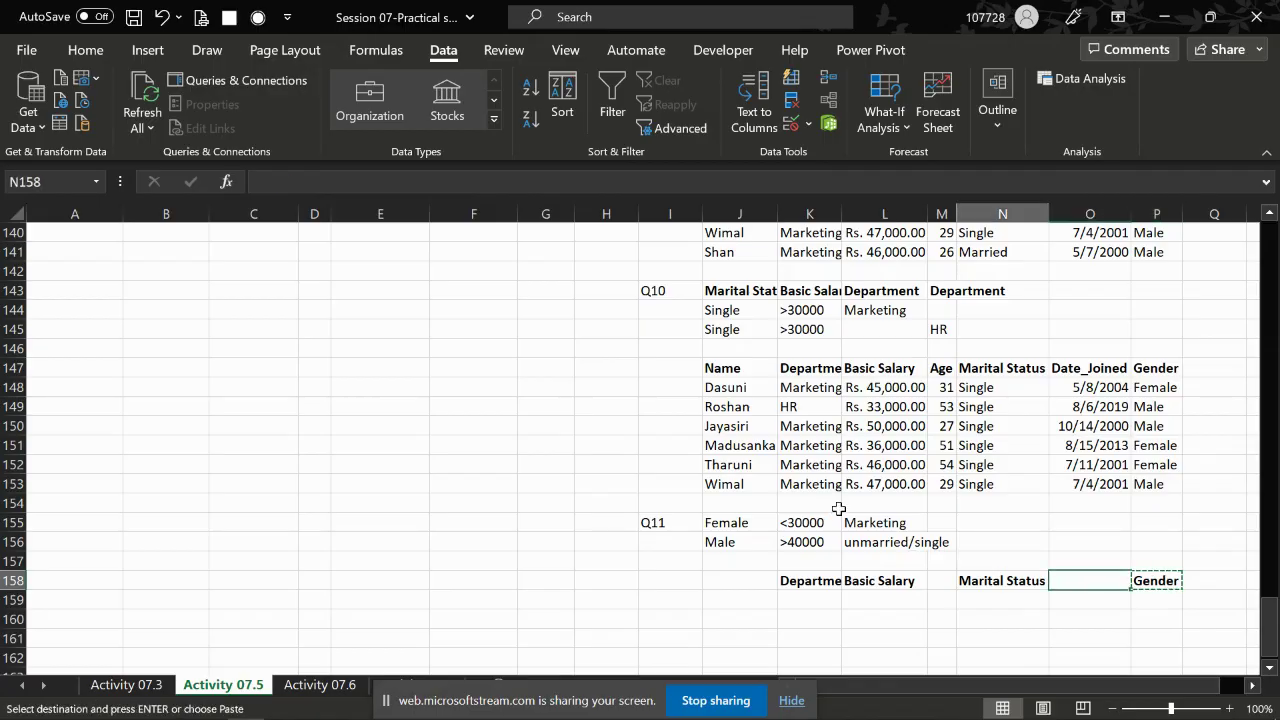
pyautogui.press('Left')
pyautogui.press('Left')
pyautogui.press('Left')
pyautogui.hotkey('ctrl', 'v')
pyautogui.press('Up')
pyautogui.press('Up')
pyautogui.press('Up')
pyautogui.hotkey('shift', 'Down')
pyautogui.hotkey('ctrl', 'c')
pyautogui.press('Down')
pyautogui.press('Down')
pyautogui.press('Down')
pyautogui.press('Down')
pyautogui.hotkey('ctrl', 'v')
pyautogui.hotkey('shift', 'Up')
pyautogui.press('Escape')
pyautogui.press('Right')
pyautogui.press('Up')
pyautogui.press('Up')
pyautogui.press('Up')
pyautogui.press('Up')
pyautogui.hotkey('ctrl', 'c')
pyautogui.press('Down')
pyautogui.press('Down')
pyautogui.press('Down')
pyautogui.press('Down')
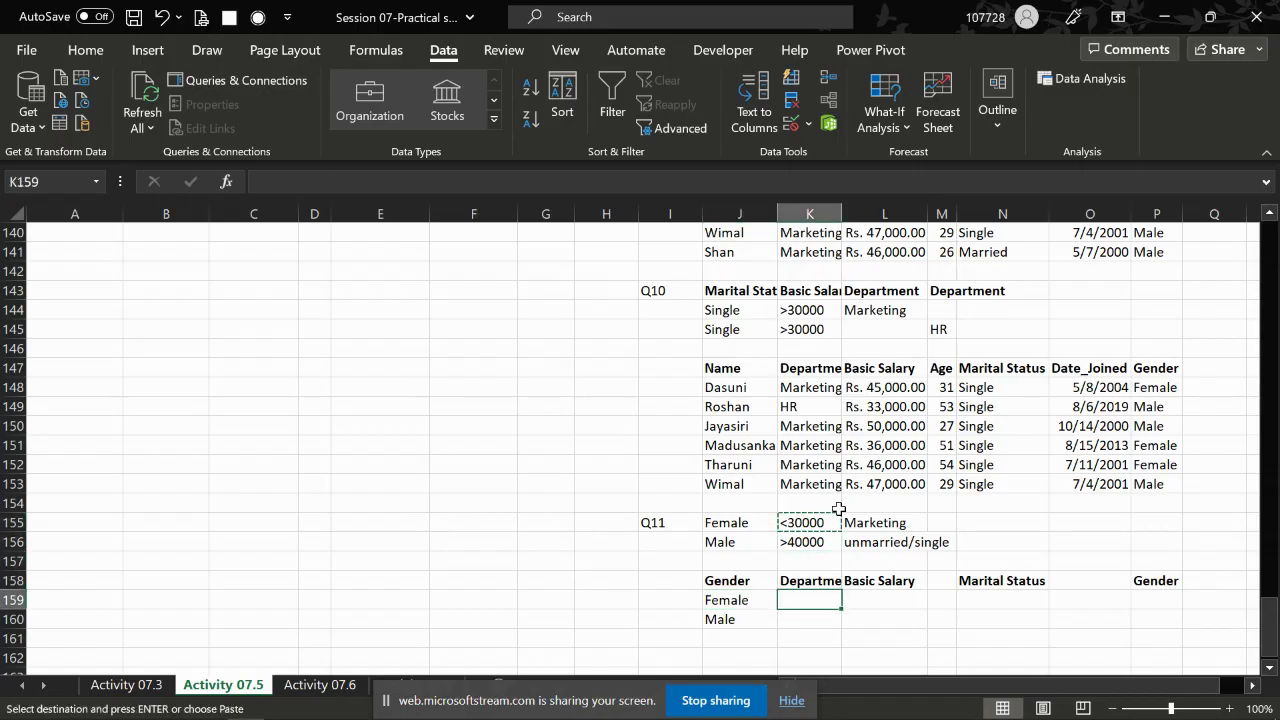
pyautogui.press('Up')
pyautogui.press('Right')
pyautogui.press('Down')
pyautogui.hotkey('ctrl', 'v')
# Copy Marketing into K159 under Department
pyautogui.press('Up')
pyautogui.press('Up')
pyautogui.press('Up')
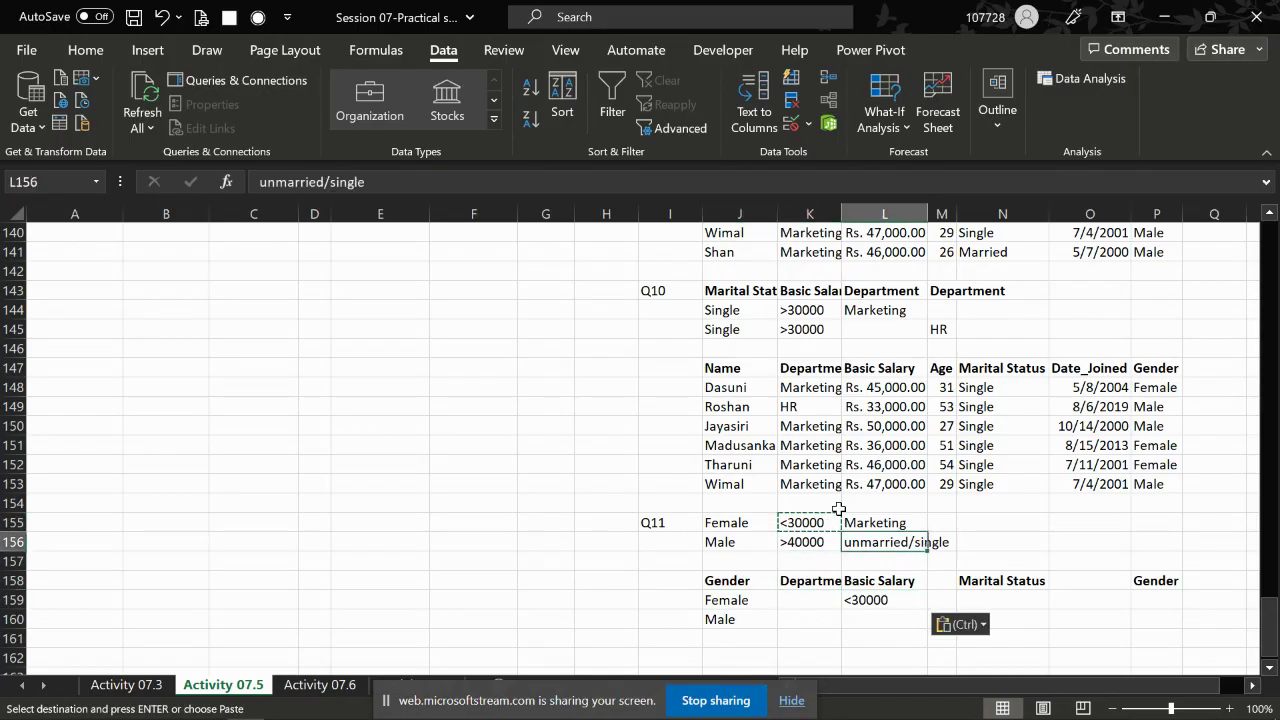
pyautogui.press('Up')
pyautogui.hotkey('ctrl', 'c')
pyautogui.press('Left')
pyautogui.press('Down')
pyautogui.press('Down')
pyautogui.press('Down')
pyautogui.press('Down')
pyautogui.hotkey('ctrl', 'v')
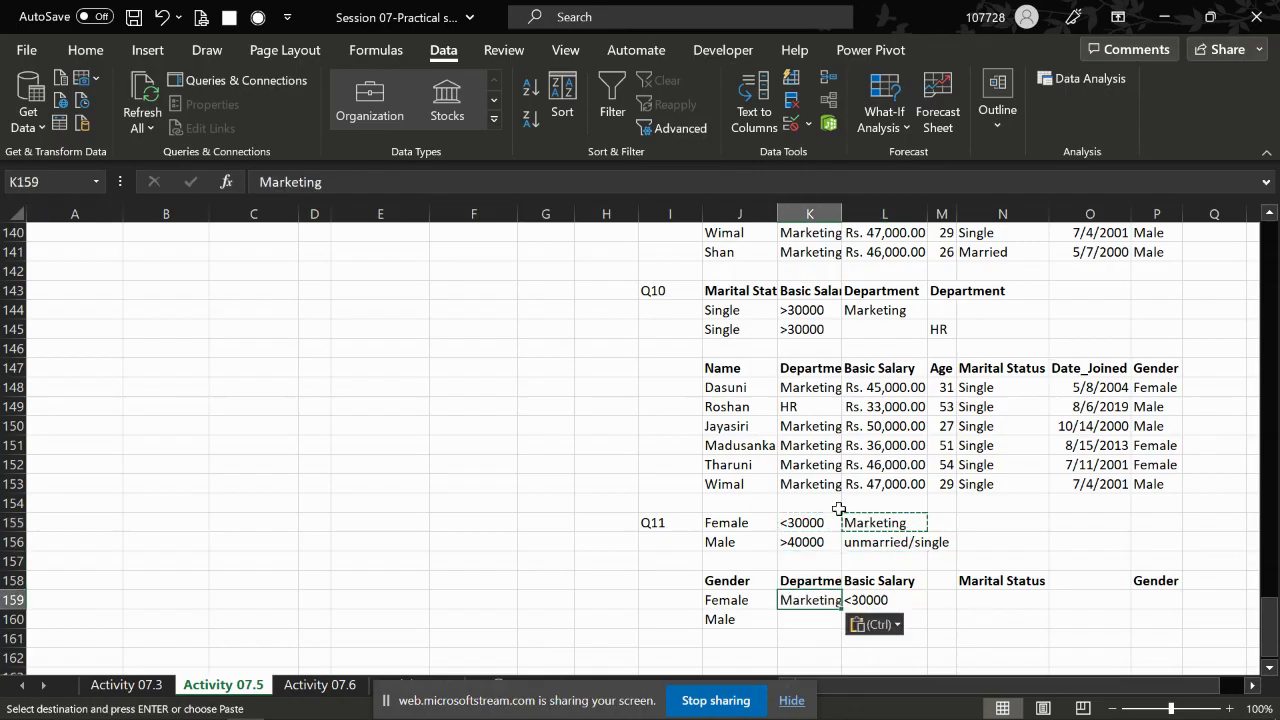
pyautogui.press('Down')
pyautogui.press('Escape')
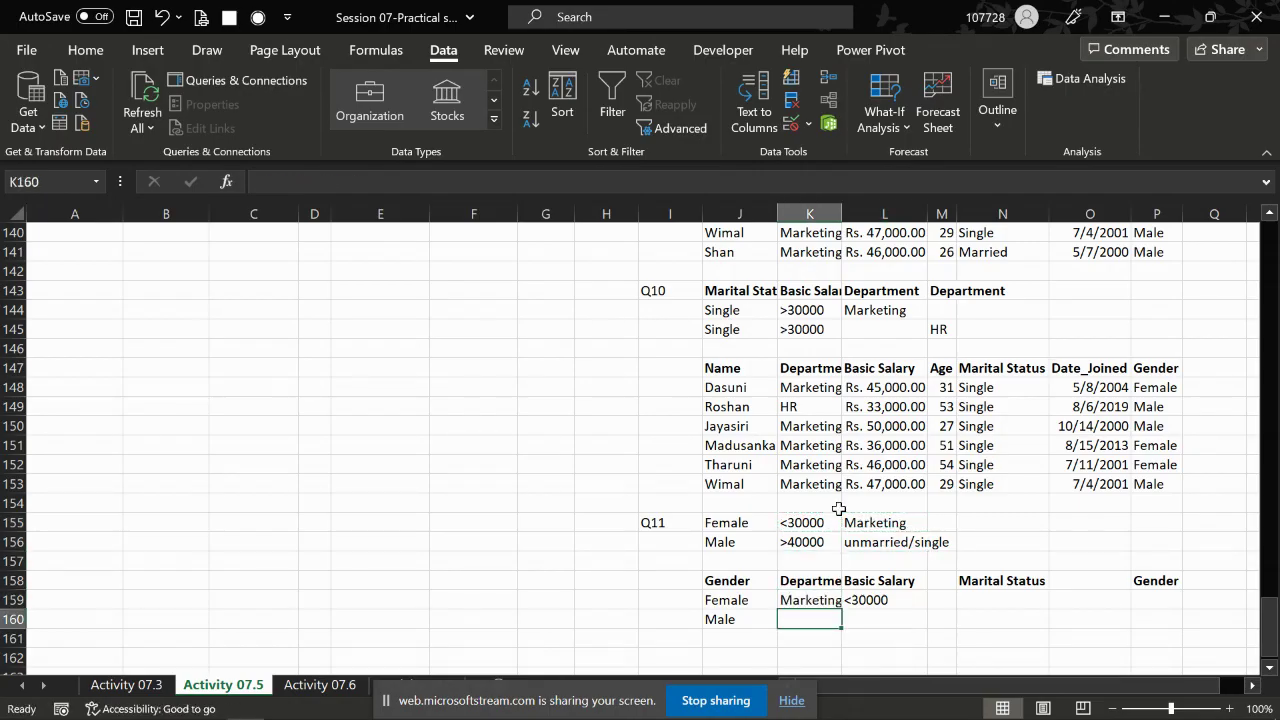
pyautogui.press('Left')
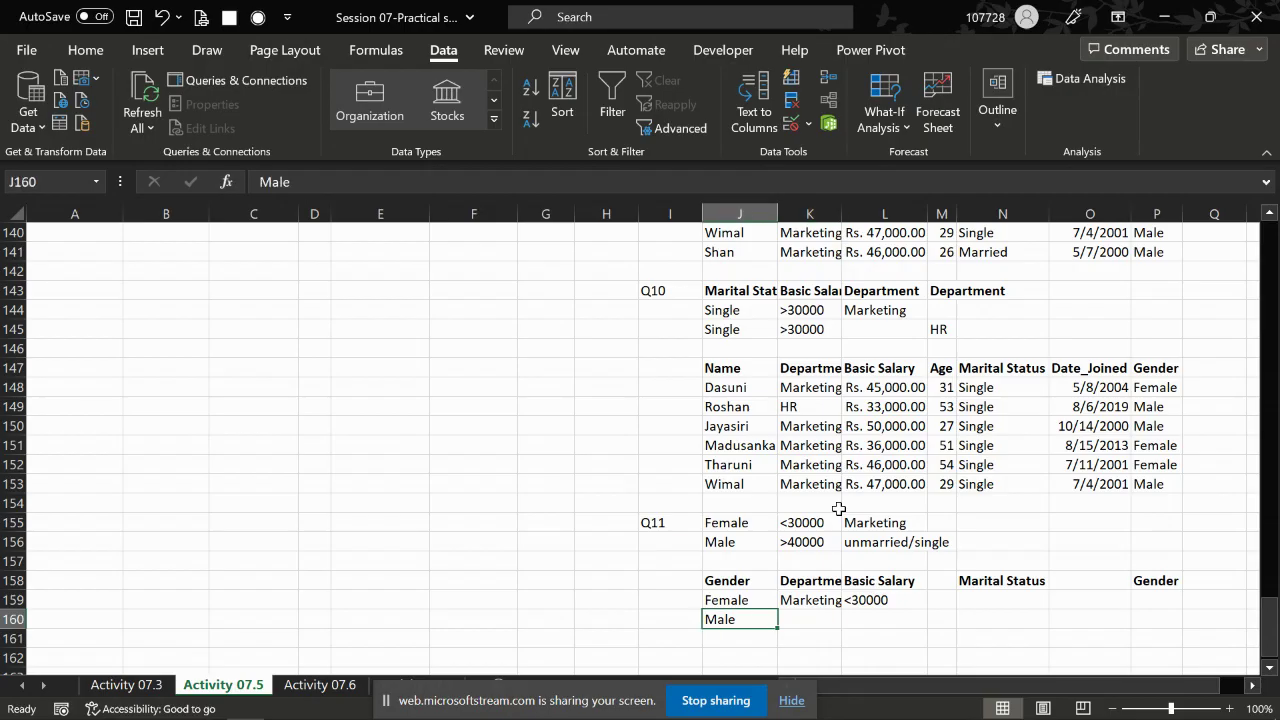
pyautogui.press('Right')
pyautogui.press('Right')
pyautogui.press('Up')
pyautogui.press('Up')
pyautogui.press('Up')
# Move the Marital Status heading into cell M158
pyautogui.press('Down')
pyautogui.press('Right')
pyautogui.press('Right')
pyautogui.hotkey('ctrl', 'x')
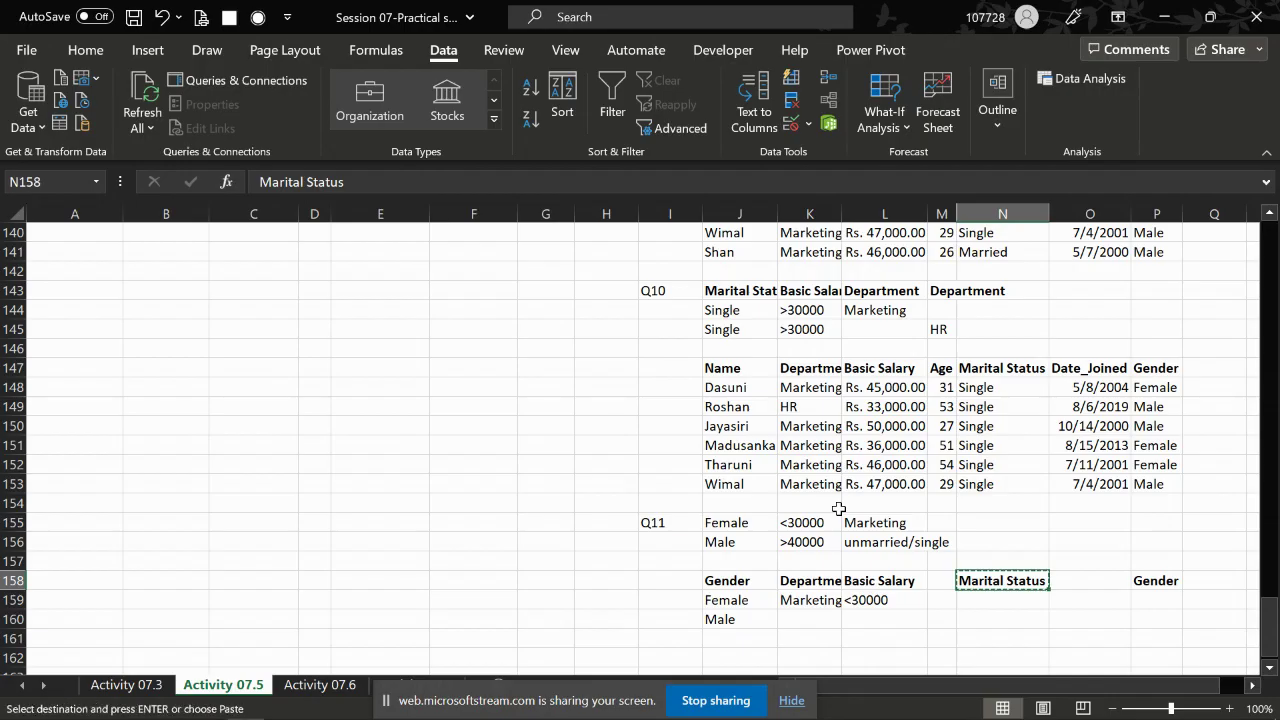
pyautogui.press('Left')
pyautogui.hotkey('ctrl', 'v')
# Copy unmarried/single from L156 into M160 under Marital Status
pyautogui.press('Down')
pyautogui.press('Down')
pyautogui.press('Up')
pyautogui.press('Up')
pyautogui.press('Left')
pyautogui.press('Left')
pyautogui.press('Right')
# Replace unmarried/single in M160 with the value Single copied from N152
pyautogui.press('Up')
pyautogui.press('Up')
pyautogui.hotkey('ctrl', 'c')
pyautogui.press('Right')
pyautogui.press('Down')
pyautogui.press('Down')
pyautogui.press('Down')
pyautogui.hotkey('ctrl', 'v')
pyautogui.press('Up')
pyautogui.press('Up')
pyautogui.press('Up')
pyautogui.press('Up')
pyautogui.press('Right')
pyautogui.hotkey('ctrl', 'c')
pyautogui.press('Down')
pyautogui.press('Down')
pyautogui.press('Down')
pyautogui.press('Down')
pyautogui.press('Left')
pyautogui.press('Up')
pyautogui.press('Up')
pyautogui.hotkey('ctrl', 'v')
pyautogui.press('Up')
pyautogui.press('Up')
pyautogui.press('Right')
pyautogui.press('Right')
pyautogui.press('Right')
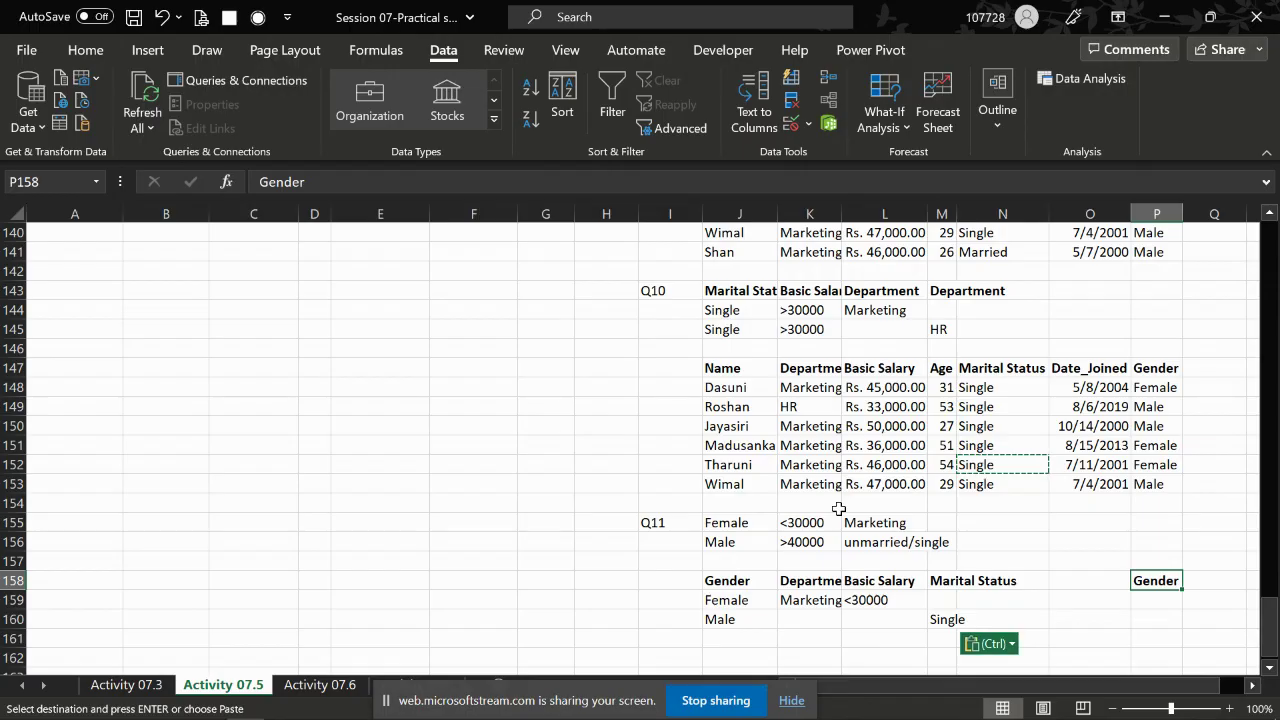
pyautogui.press('ctrl')
pyautogui.press('Escape')
# Copy >40000 into L160, the Male row's Basic Salary cell
pyautogui.press('Left')
pyautogui.press('Down')
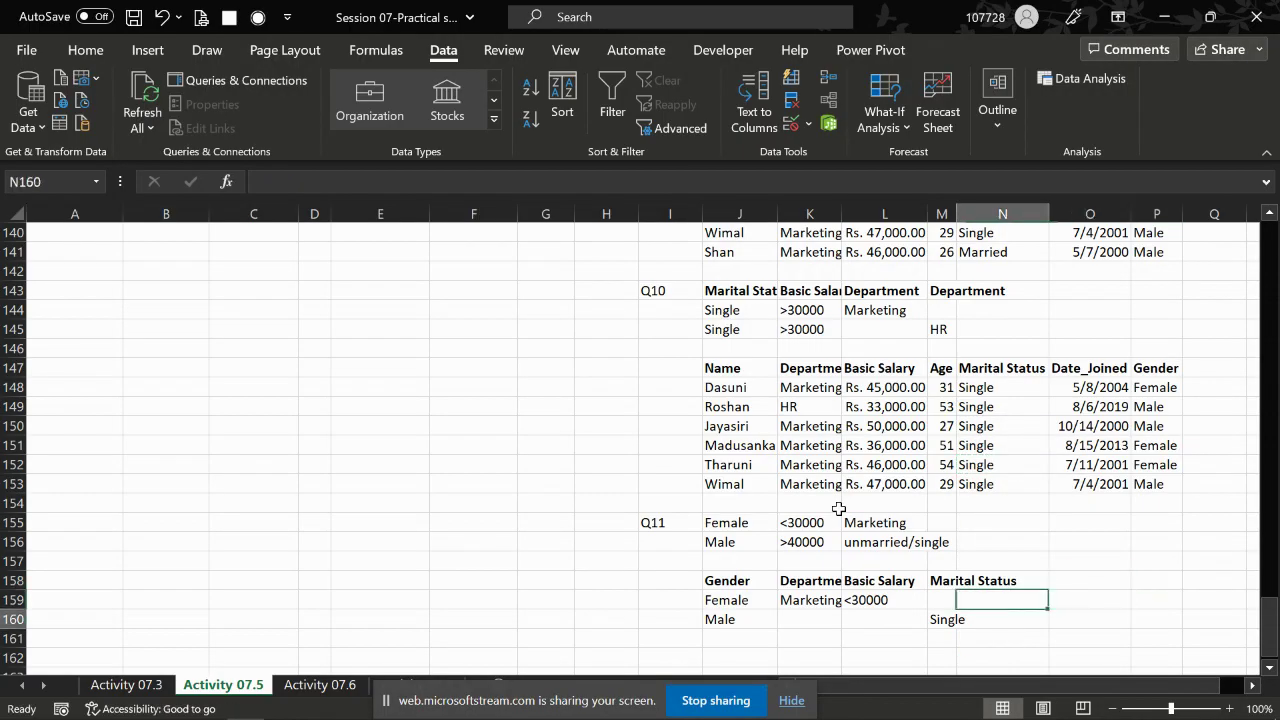
pyautogui.press('Left')
pyautogui.press('Left')
pyautogui.press('Left')
pyautogui.press('Down')
pyautogui.press('Up')
pyautogui.press('Up')
pyautogui.press('Up')
pyautogui.press('Up')
pyautogui.press('Left')
pyautogui.hotkey('ctrl', 'c')
pyautogui.press('Down')
pyautogui.press('Down')
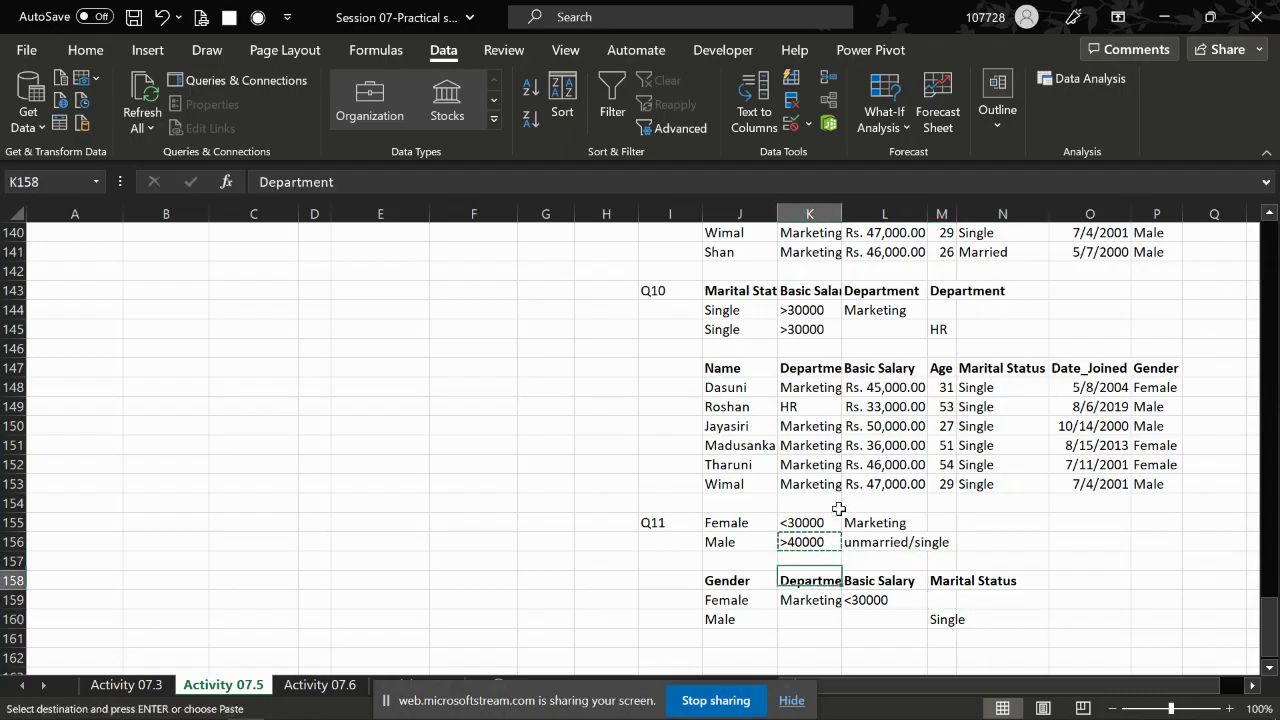
pyautogui.press('Down')
pyautogui.press('Down')
pyautogui.press('Right')
pyautogui.hotkey('ctrl', 'v')
pyautogui.press('Escape')
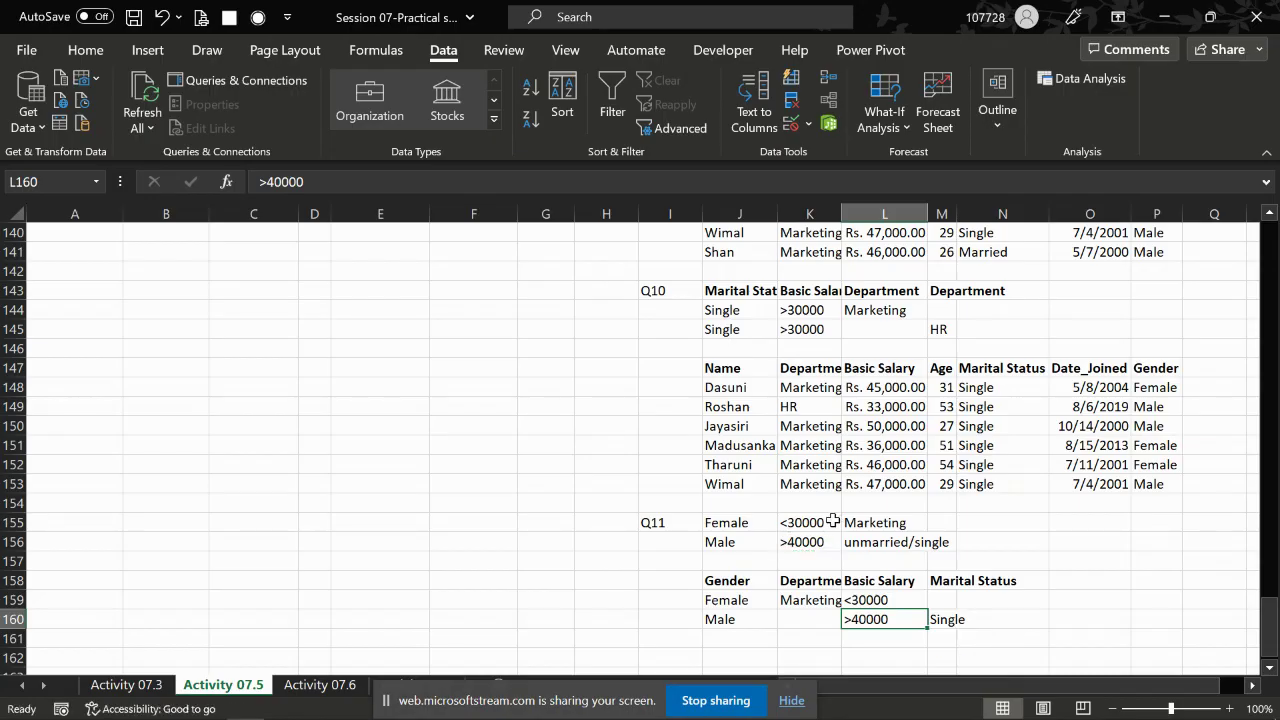
# Select the Female and Male criteria rows 159–160 to review them
pyautogui.press('Up')
pyautogui.press('Left')
pyautogui.press('Left')
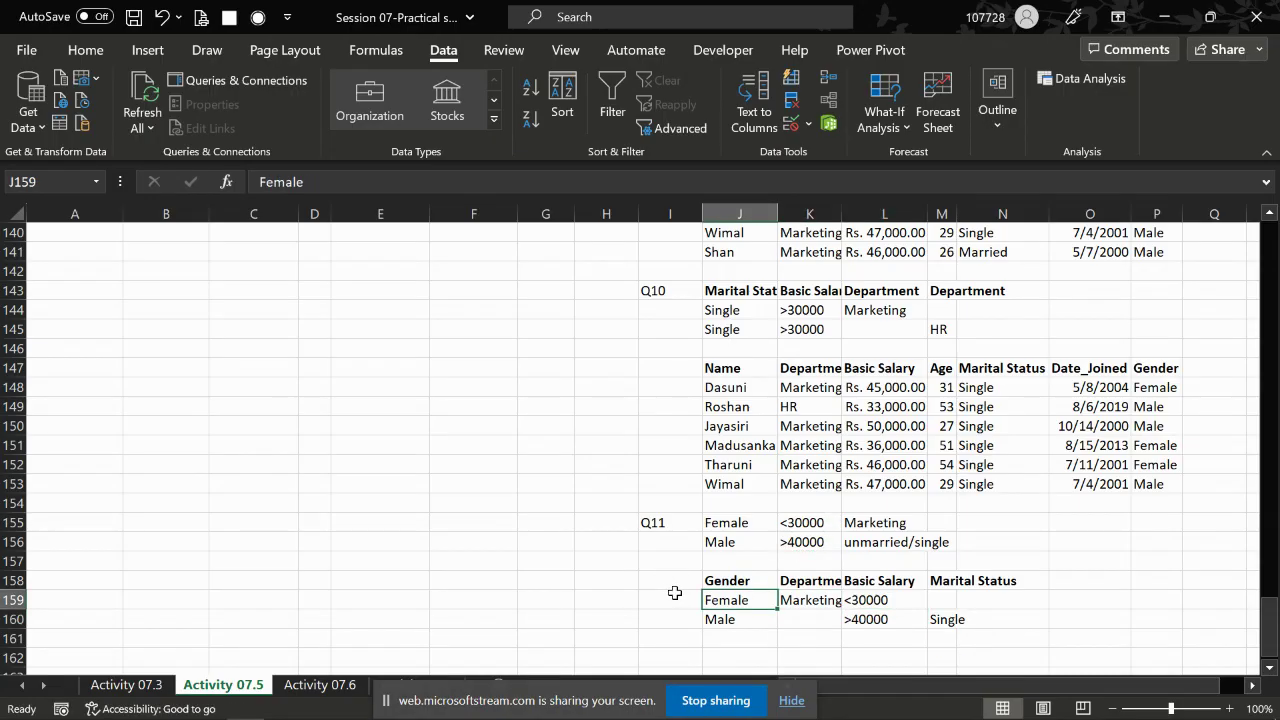
pyautogui.hotkey('shift', 'Right')
pyautogui.hotkey('shift', 'Right')
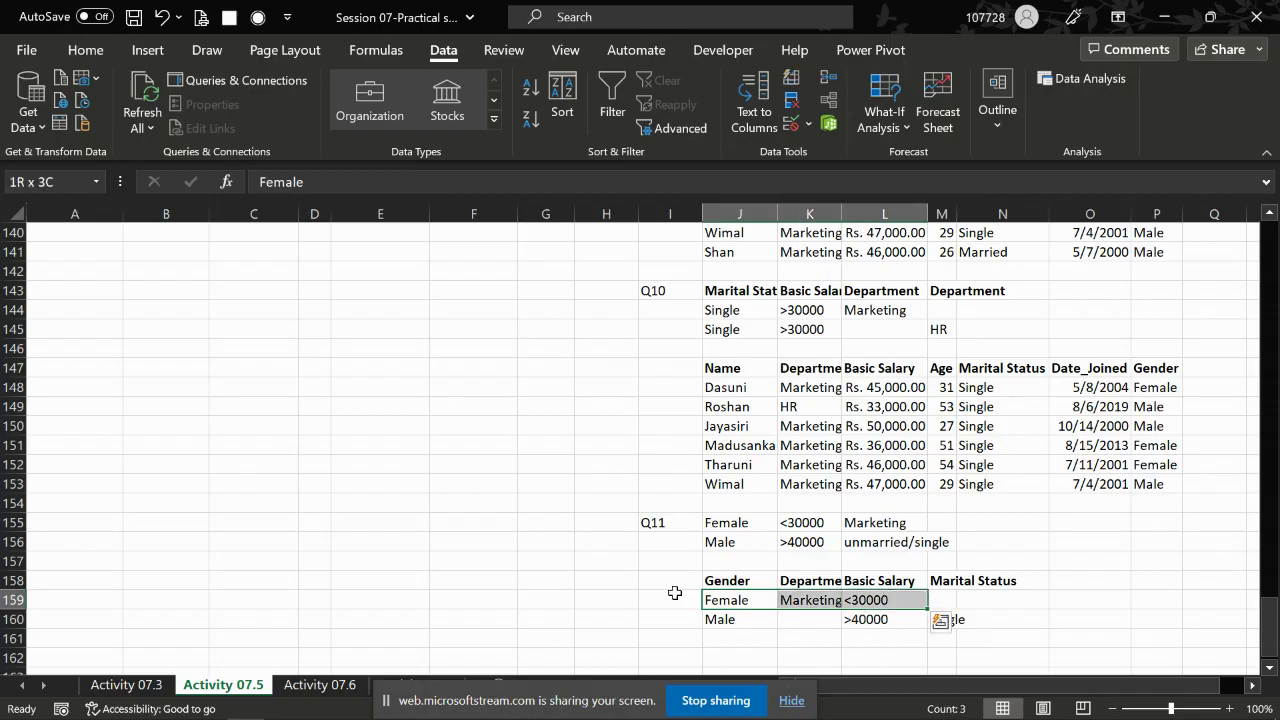
pyautogui.hotkey('shift', 'Right')
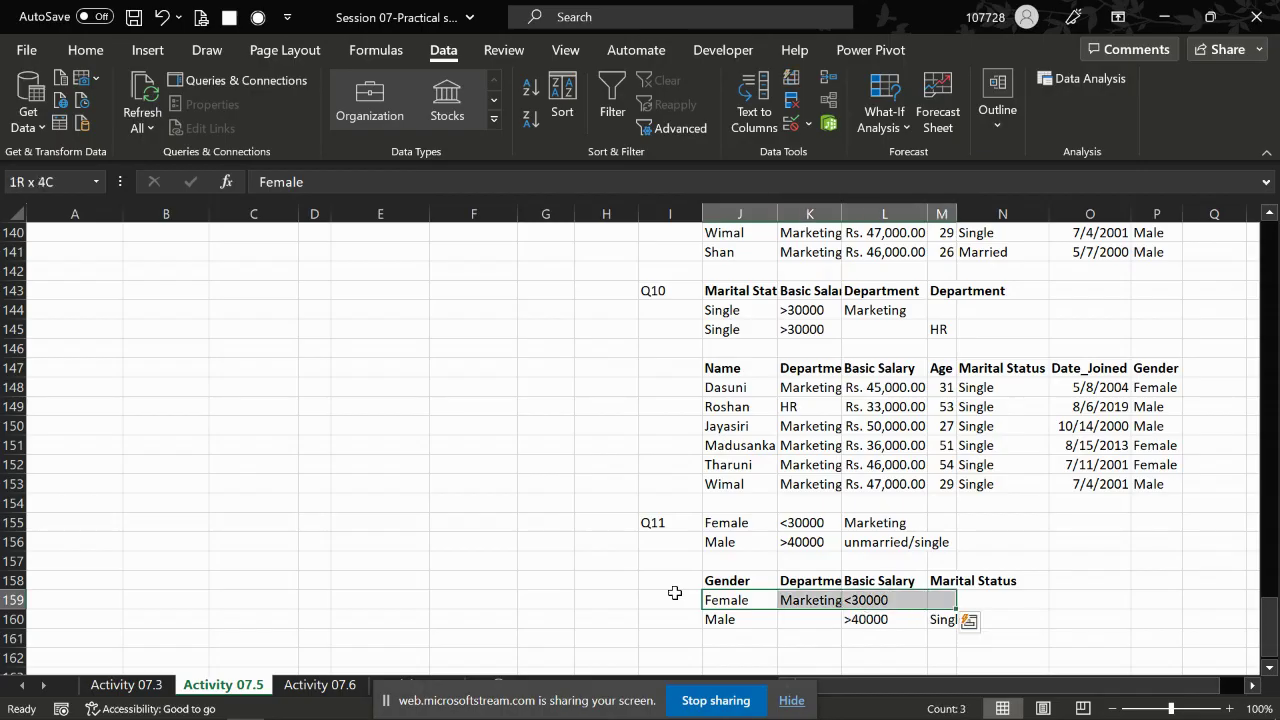
pyautogui.hotkey('shift', 'Down')
pyautogui.press('Down')
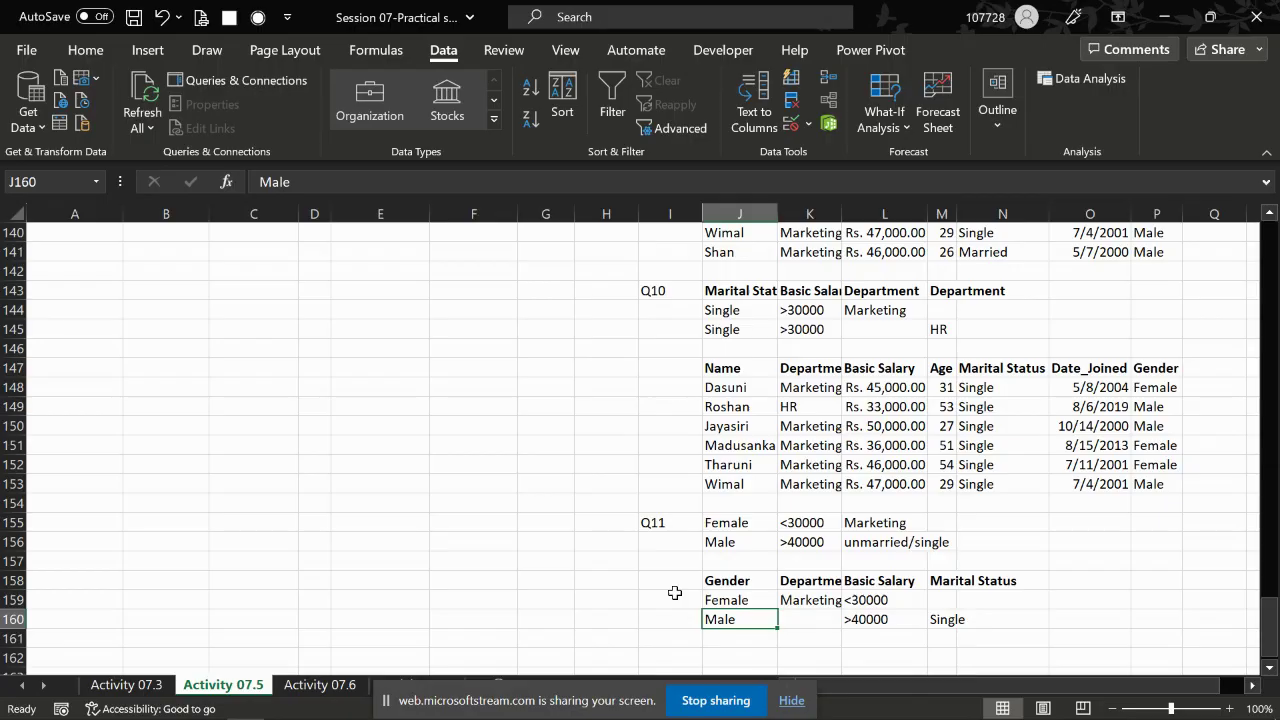
pyautogui.hotkey('shift', 'Right')
pyautogui.hotkey('shift', 'Right')
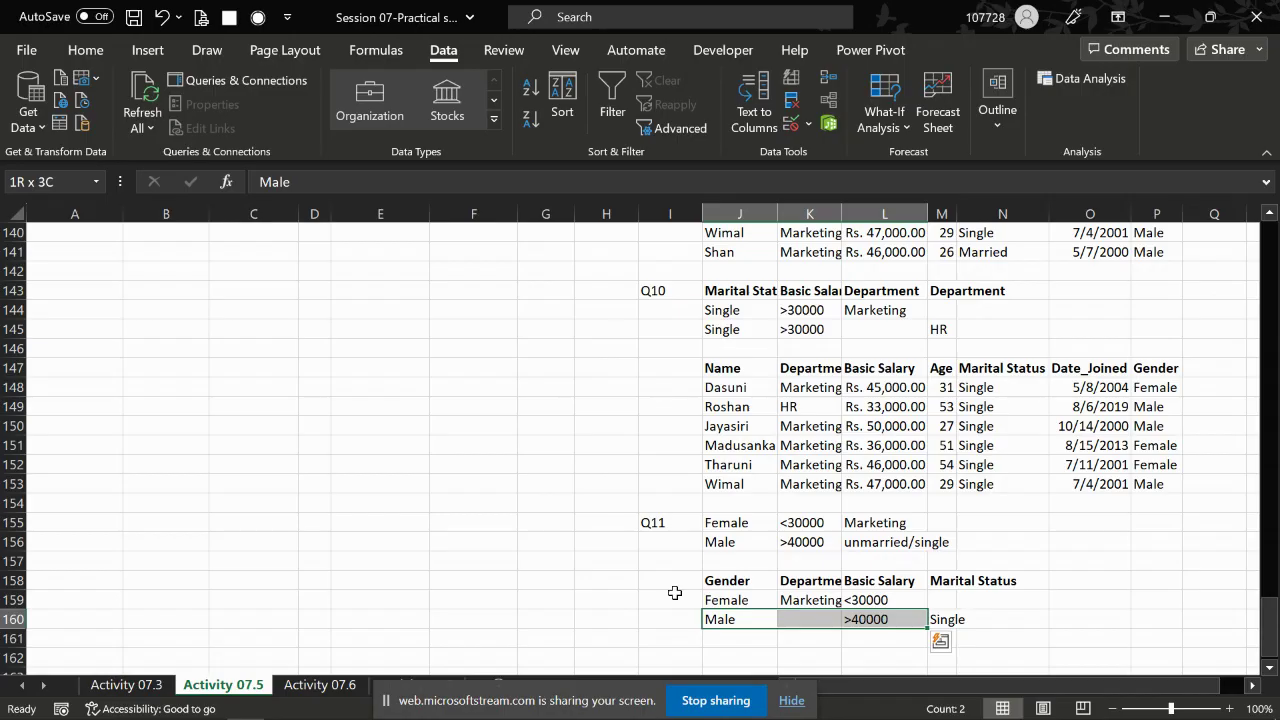
pyautogui.hotkey('shift', 'Right')
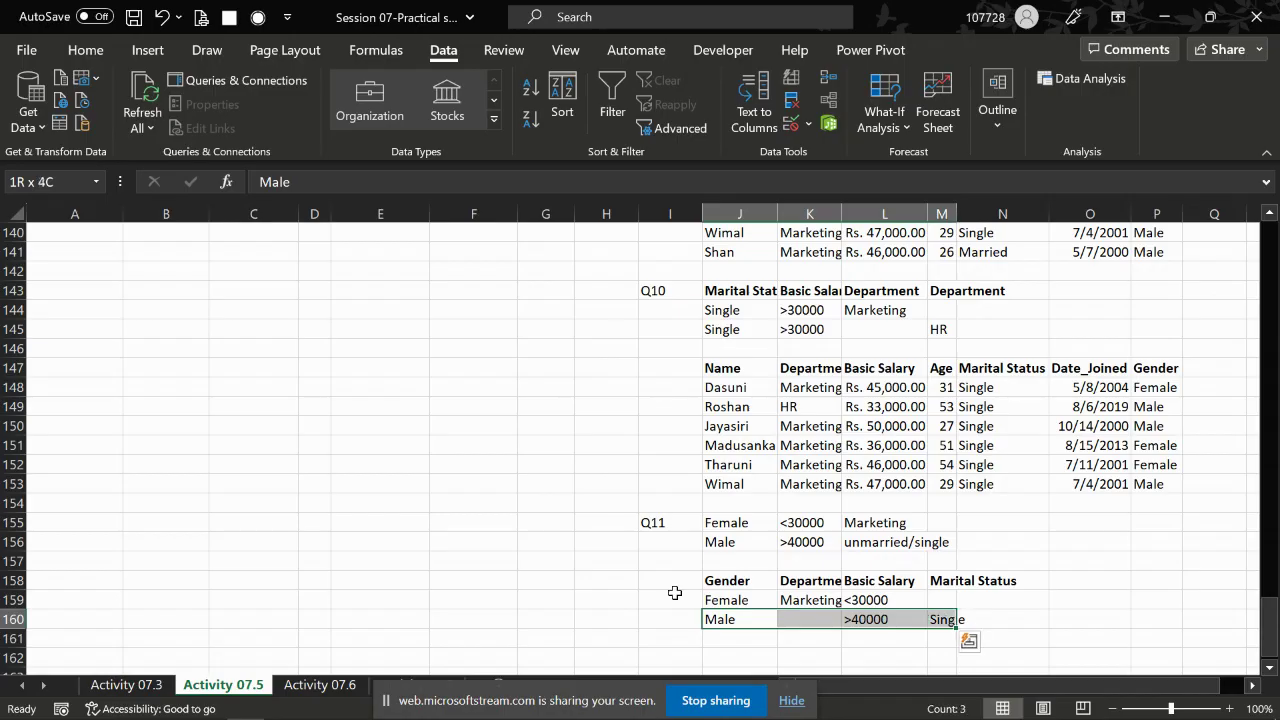
pyautogui.press('Up')
pyautogui.press('Down')
pyautogui.press('Down')
pyautogui.press('Down')
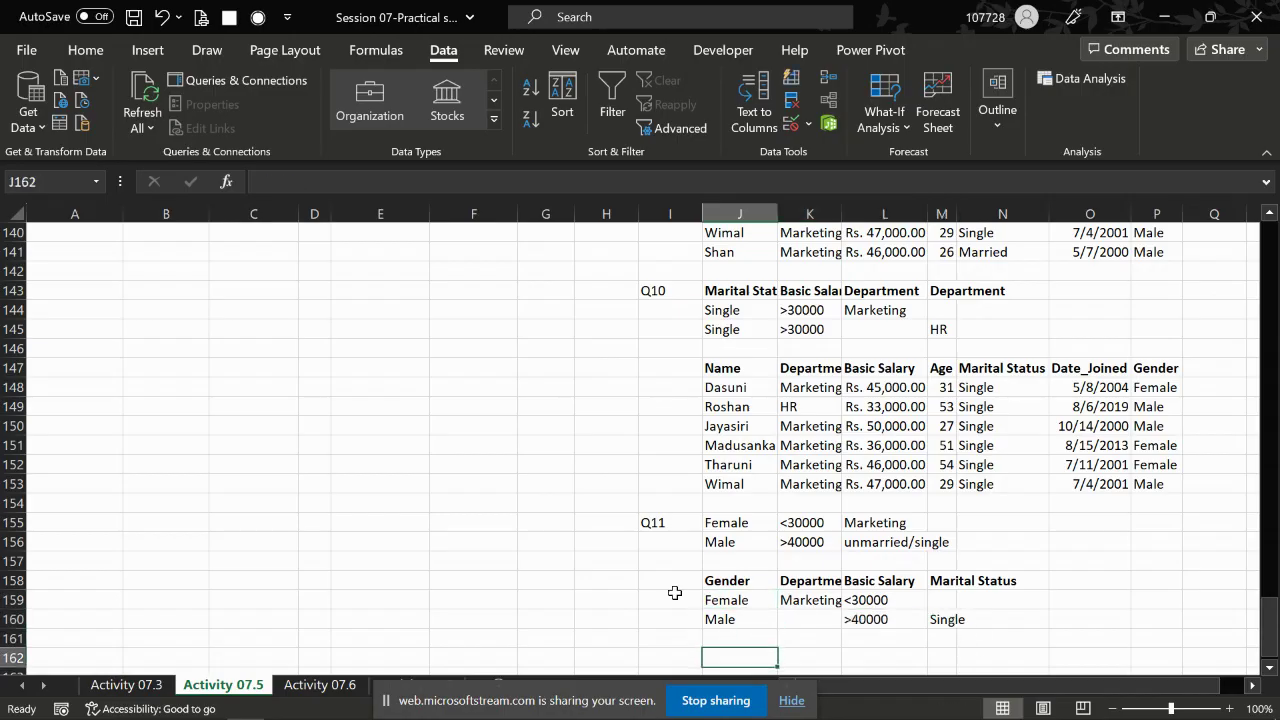
pyautogui.press('Down')
pyautogui.press('Up')
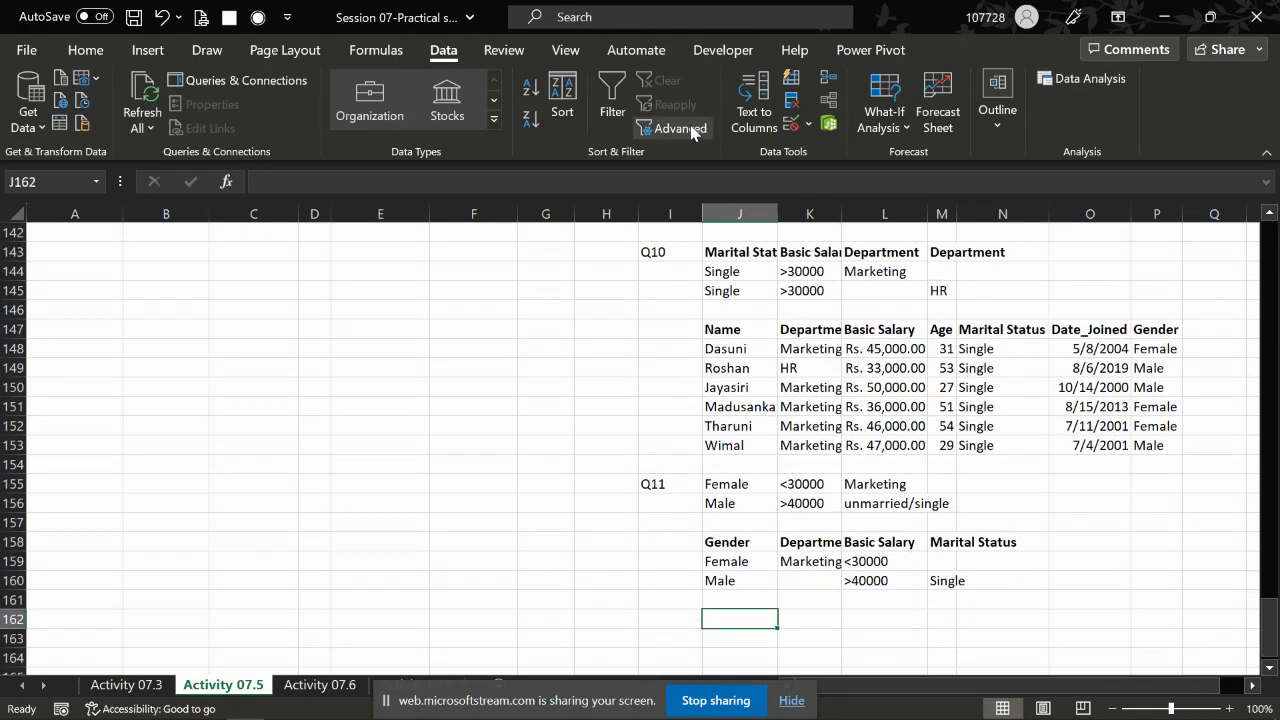
# Run Advanced Filter with criteria J158:M160, copying Q11's six matching employees to J162
pyautogui.click(675, 128)
pyautogui.click(547, 92)
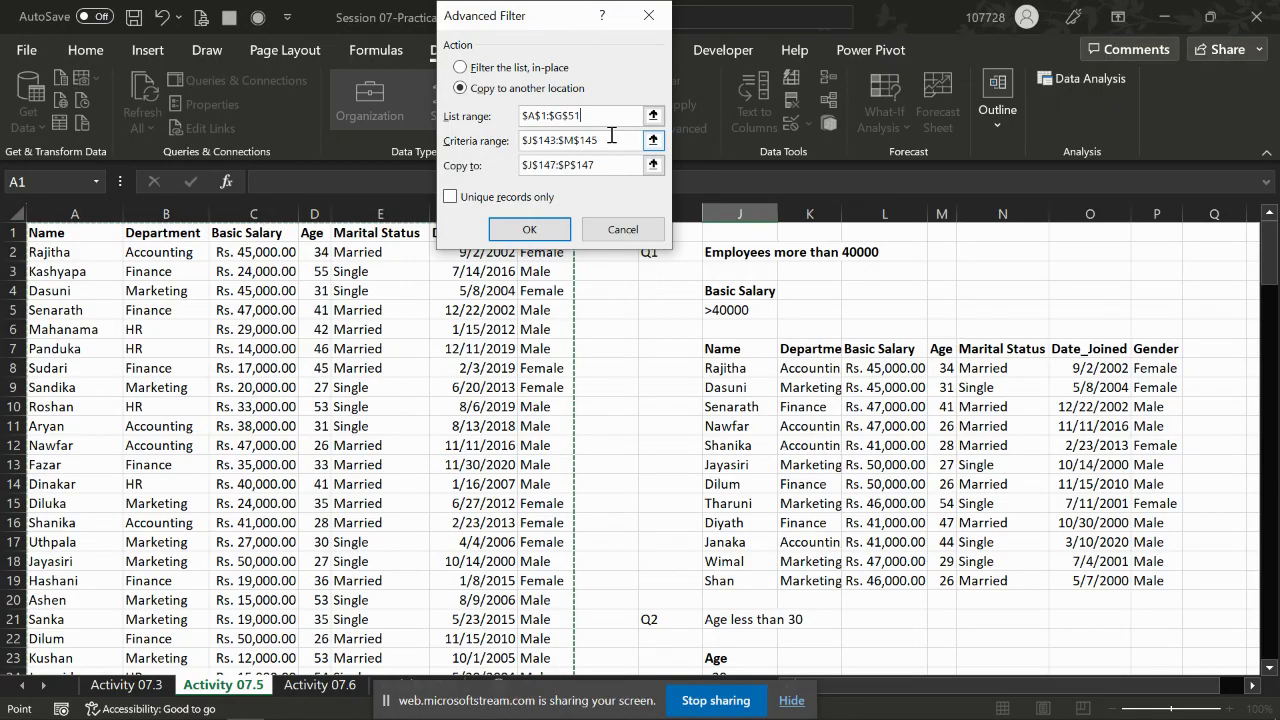
pyautogui.click(610, 135)
pyautogui.click(753, 624)
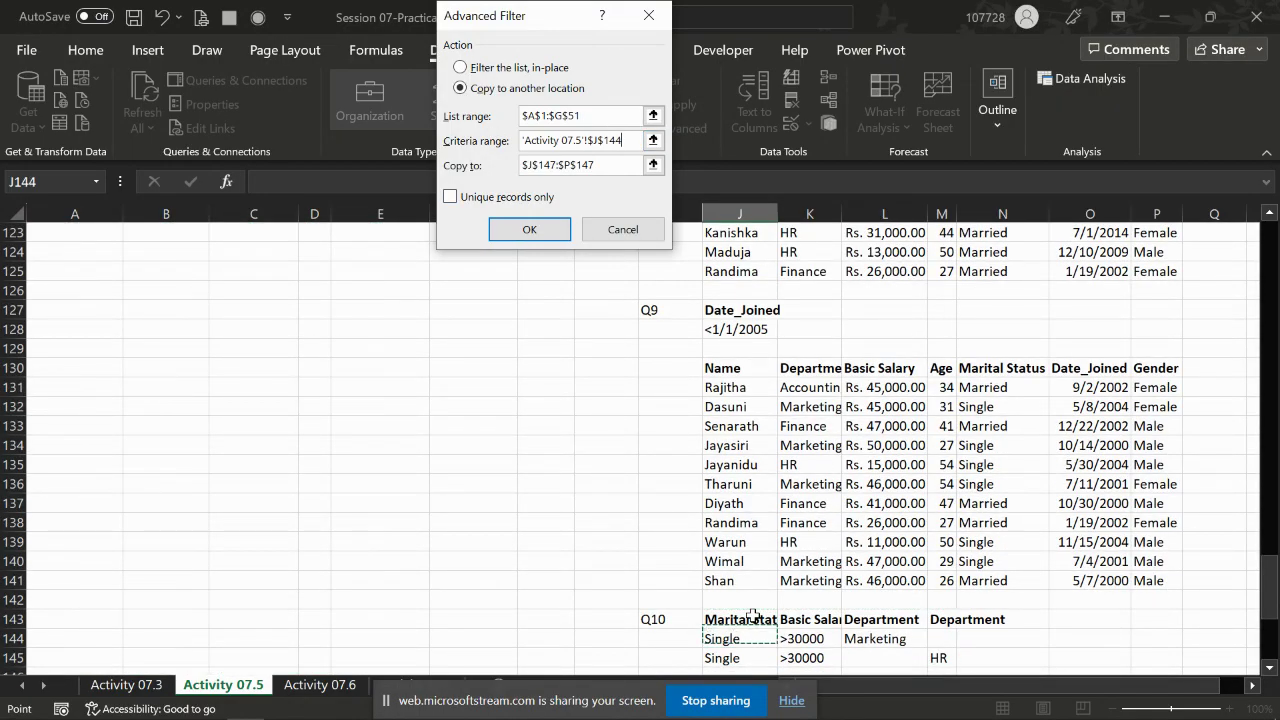
pyautogui.scroll(-6, 753, 620)
pyautogui.click(753, 615)
pyautogui.moveTo(740, 561); pyautogui.dragTo(940, 600)
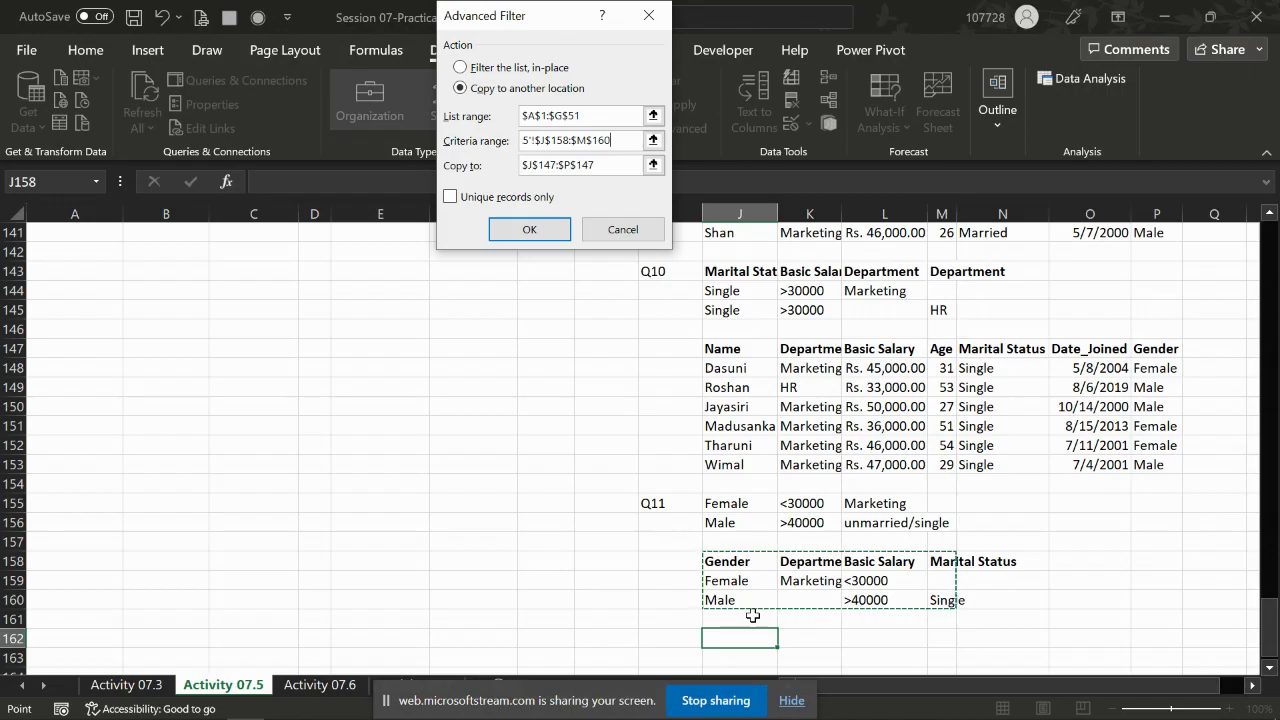
pyautogui.click(607, 165)
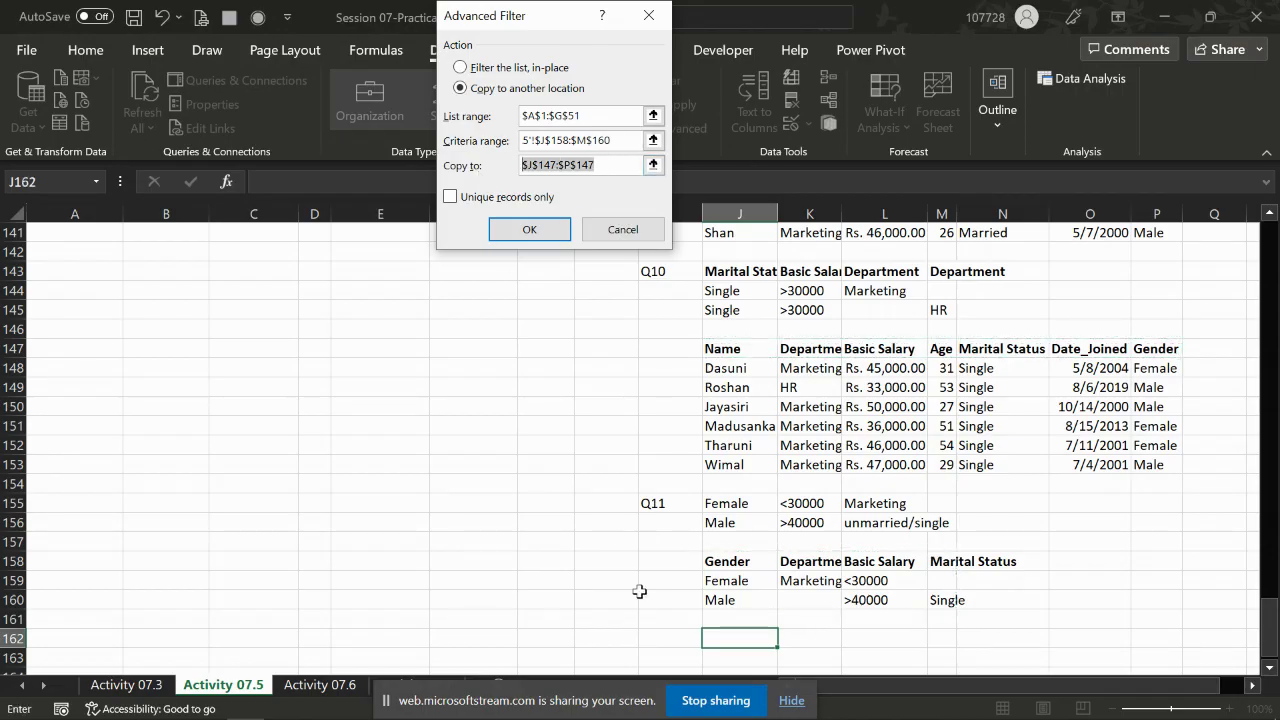
pyautogui.click(745, 646)
pyautogui.click(548, 229)
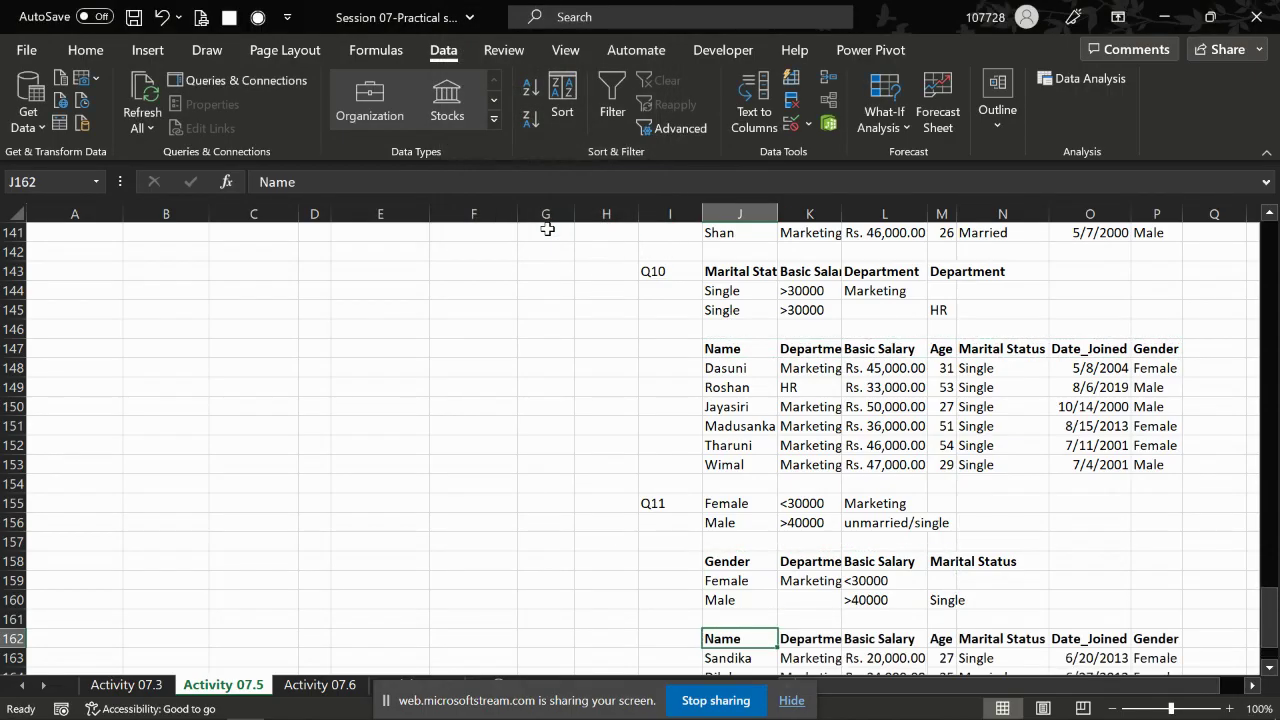
pyautogui.press('Down')
pyautogui.press('Down')
pyautogui.press('Down')
pyautogui.press('Down')
pyautogui.press('Right')
pyautogui.press('Right')
pyautogui.press('Right')
pyautogui.press('Up')
pyautogui.press('Up')
pyautogui.press('Up')
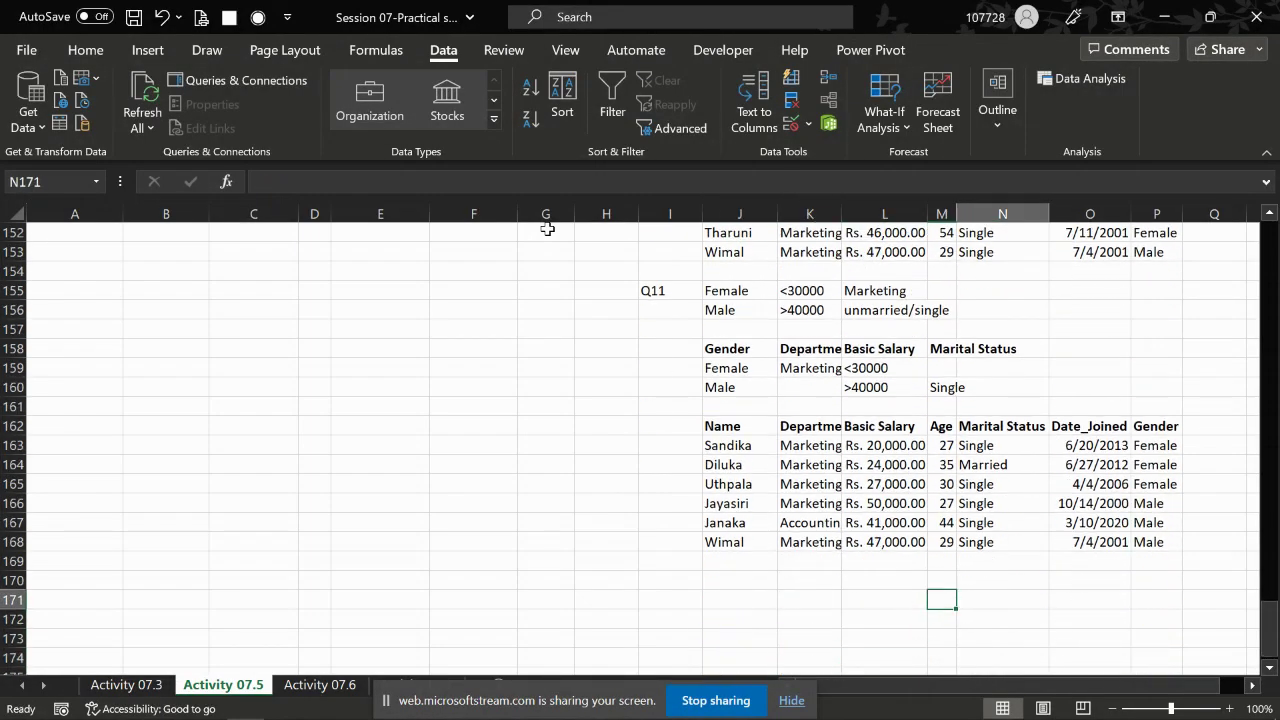
pyautogui.press('Right')
pyautogui.press('Right')
pyautogui.press('Right')
pyautogui.press('Up')
pyautogui.press('Up')
pyautogui.press('Up')
pyautogui.press('Up')
pyautogui.press('Up')
pyautogui.press('Up')
pyautogui.press('Up')
pyautogui.hotkey('shift', 'Down')
pyautogui.hotkey('shift', 'Down')
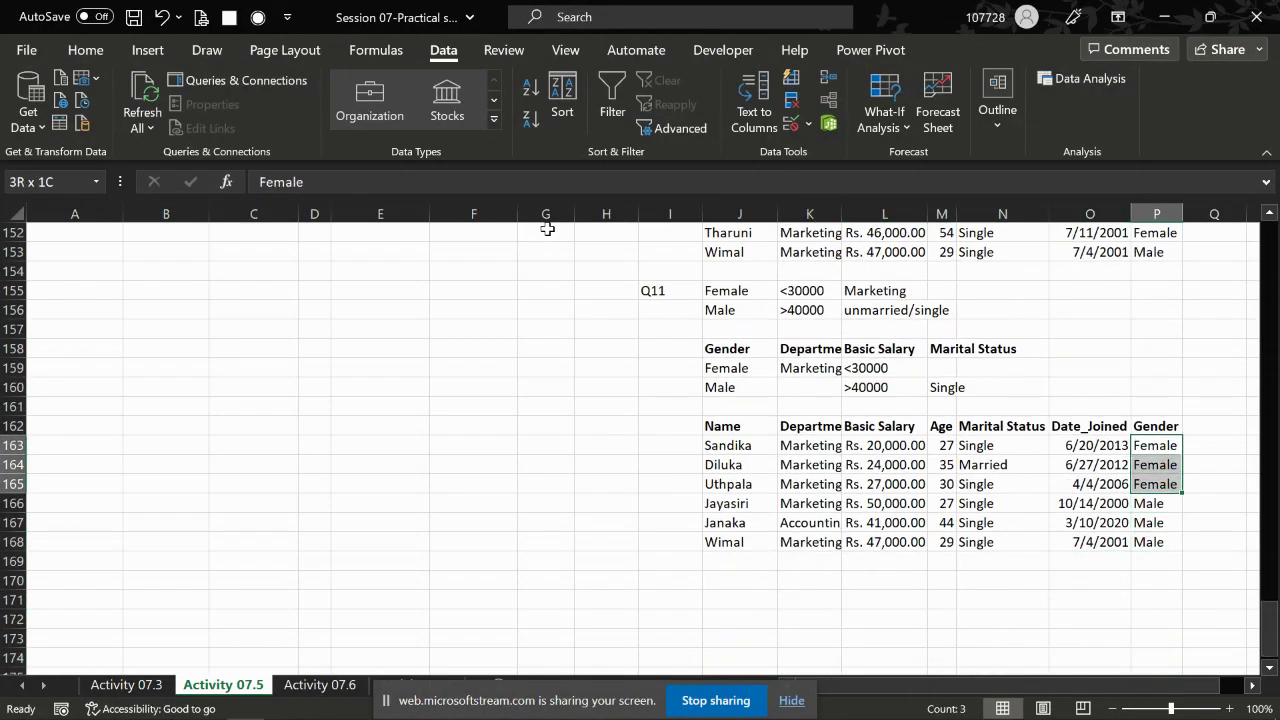
pyautogui.press('Left')
pyautogui.press('Left')
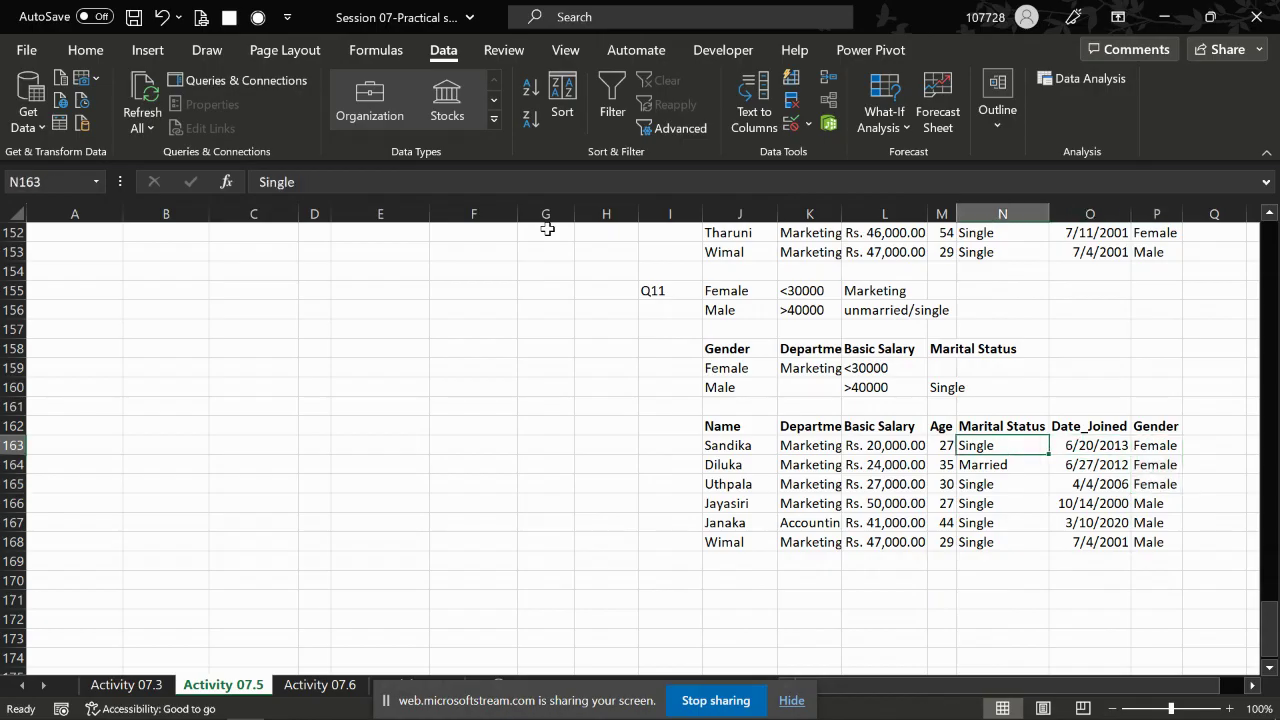
pyautogui.press('Left')
pyautogui.press('Left')
pyautogui.press('Left')
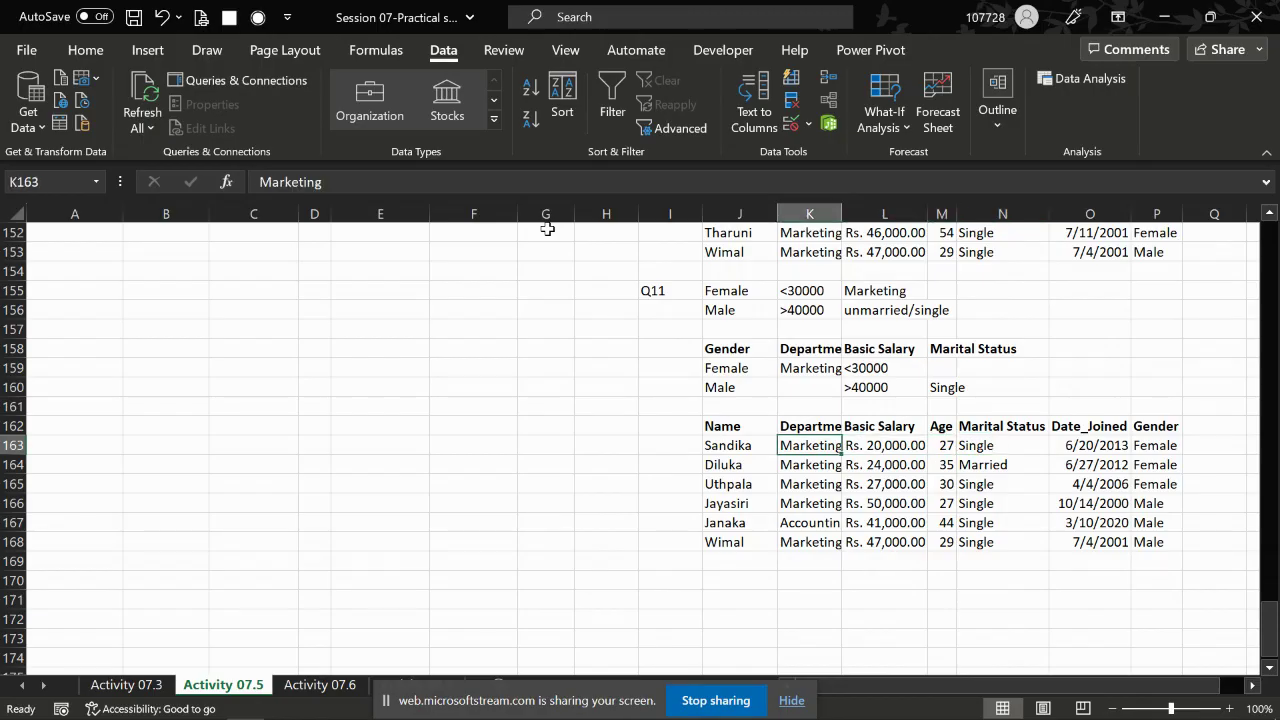
pyautogui.hotkey('shift', 'Down')
pyautogui.hotkey('shift', 'Down')
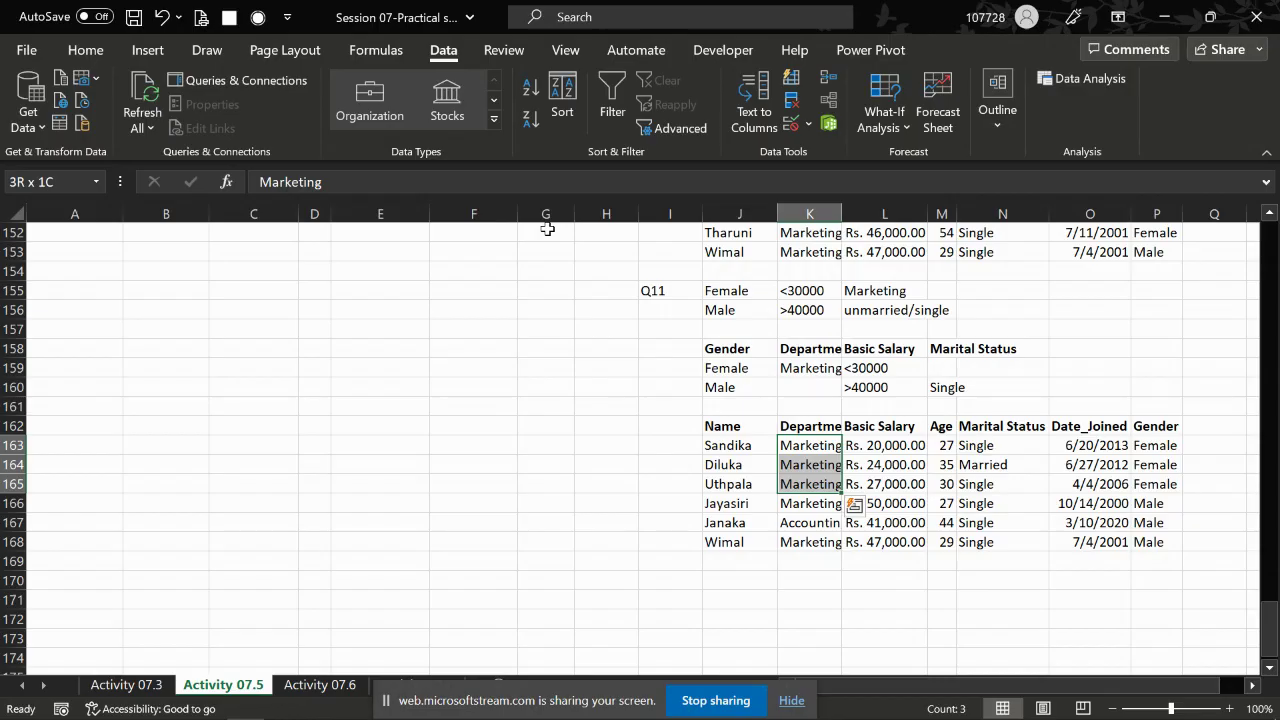
pyautogui.press('Right')
pyautogui.press('Right')
pyautogui.press('Right')
pyautogui.press('Right')
pyautogui.press('Right')
pyautogui.hotkey('shift', 'Down')
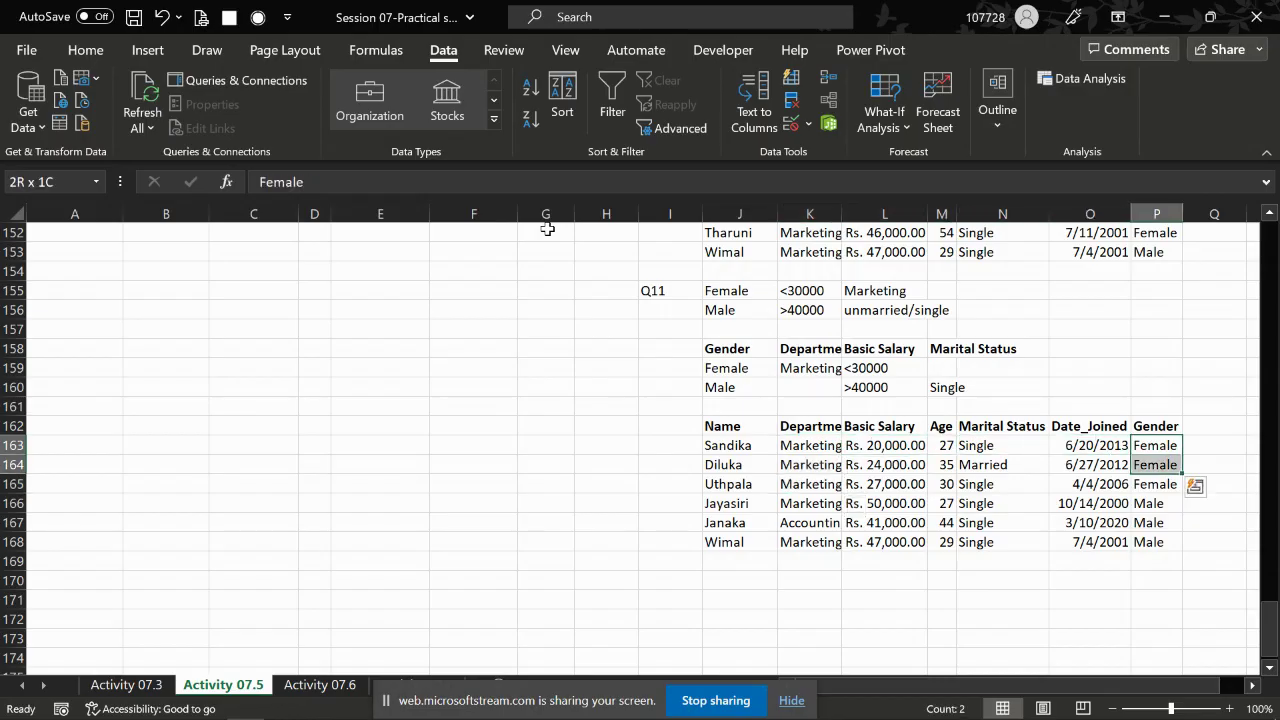
pyautogui.hotkey('shift', 'Down')
pyautogui.hotkey('shift', 'Left')
pyautogui.hotkey('shift', 'Left')
pyautogui.hotkey('shift', 'Left')
pyautogui.hotkey('shift', 'Left')
pyautogui.hotkey('shift', 'Left')
pyautogui.press('Left')
pyautogui.press('Left')
pyautogui.press('Left')
pyautogui.press('Left')
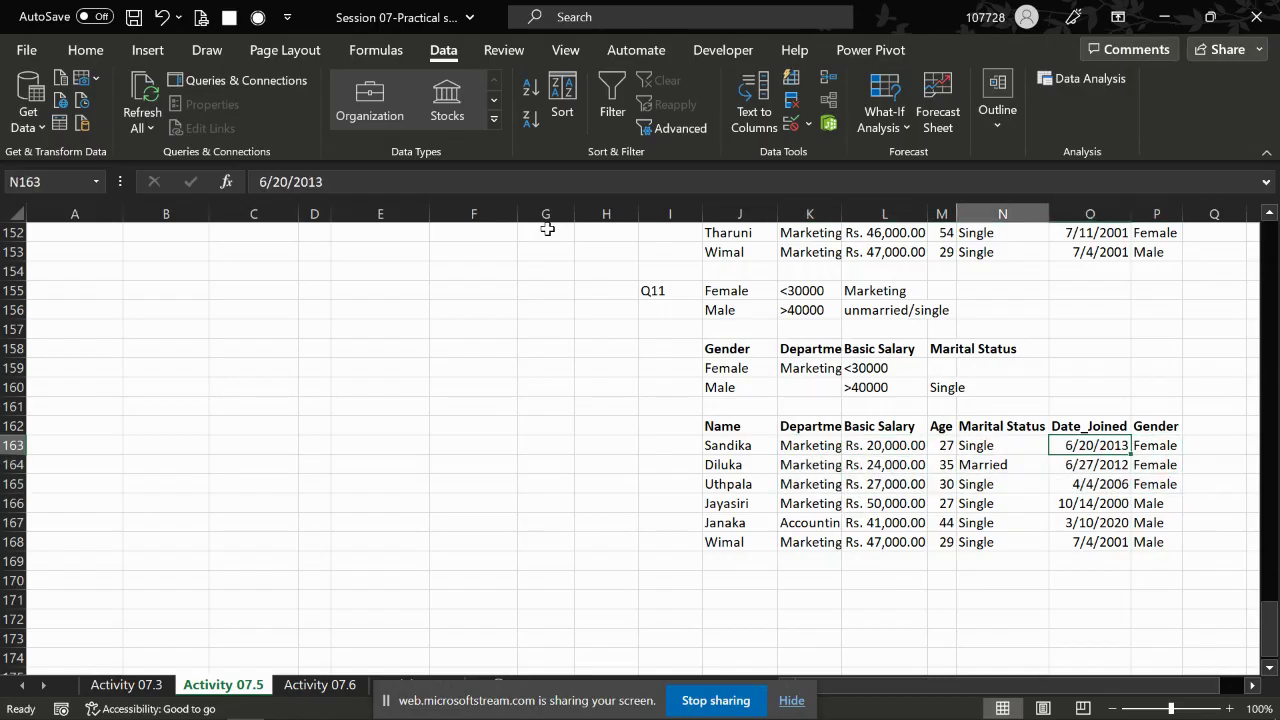
pyautogui.press('Left')
pyautogui.hotkey('shift', 'Down')
pyautogui.hotkey('shift', 'Down')
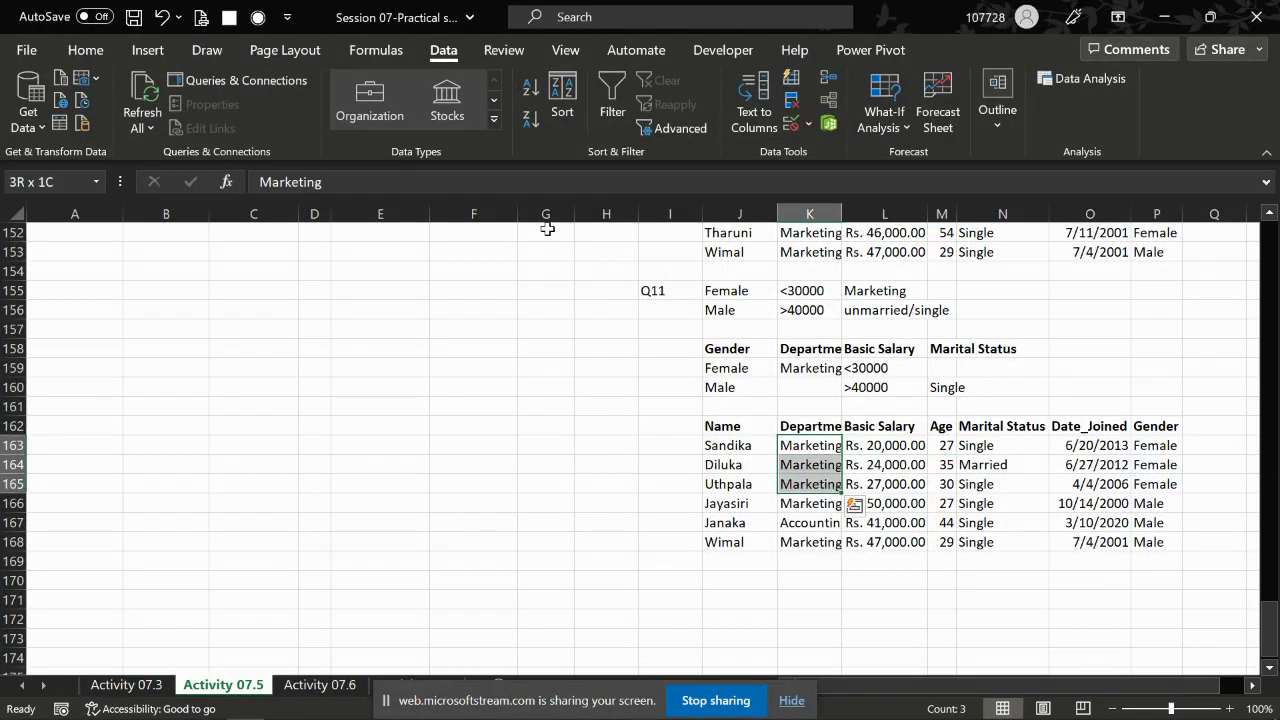
pyautogui.press('Right')
pyautogui.hotkey('shift', 'Down')
pyautogui.hotkey('shift', 'Down')
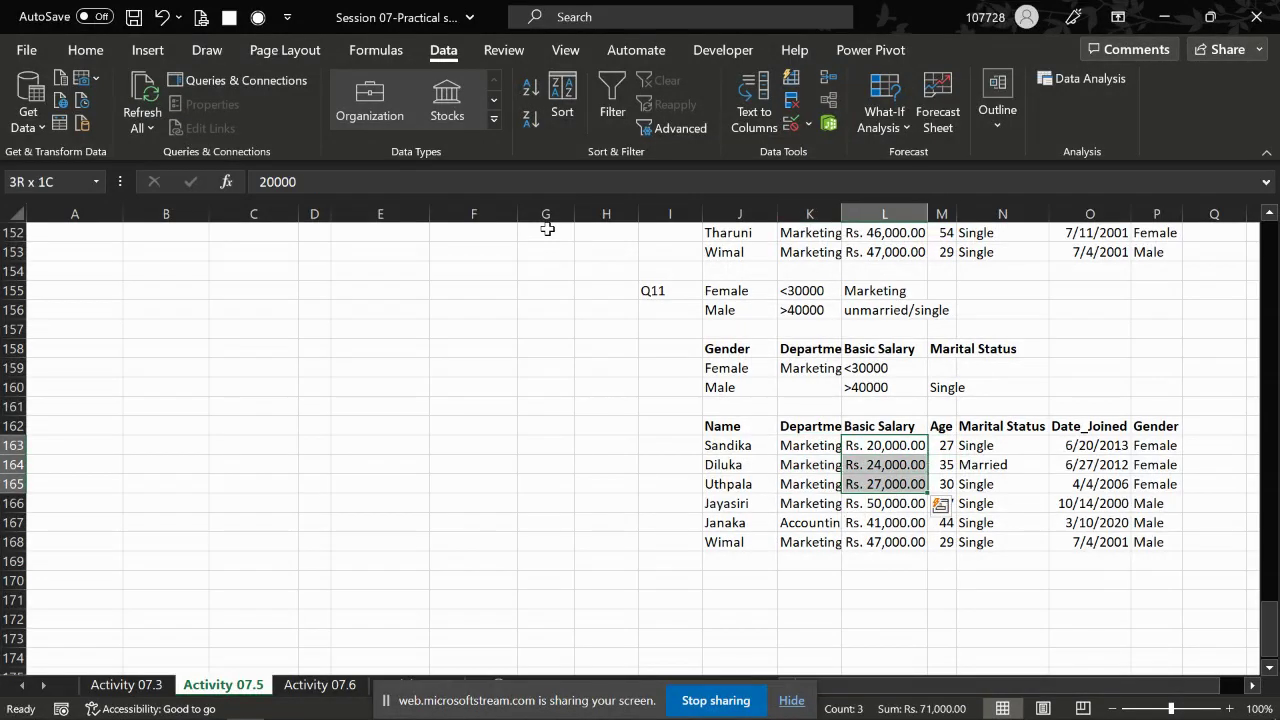
pyautogui.press('Down')
pyautogui.press('Right')
pyautogui.press('Right')
pyautogui.press('Right')
pyautogui.press('Down')
pyautogui.press('Down')
pyautogui.press('Down')
pyautogui.press('Right')
pyautogui.press('Up')
pyautogui.hotkey('shift', 'Down')
pyautogui.hotkey('shift', 'Down')
pyautogui.press('Left')
pyautogui.press('Left')
pyautogui.press('Left')
pyautogui.press('Left')
pyautogui.press('Right')
pyautogui.press('Right')
pyautogui.hotkey('shift', 'Down')
pyautogui.hotkey('shift', 'Down')
pyautogui.press('Left')
pyautogui.press('Left')
pyautogui.hotkey('shift', 'Down')
pyautogui.hotkey('shift', 'Down')
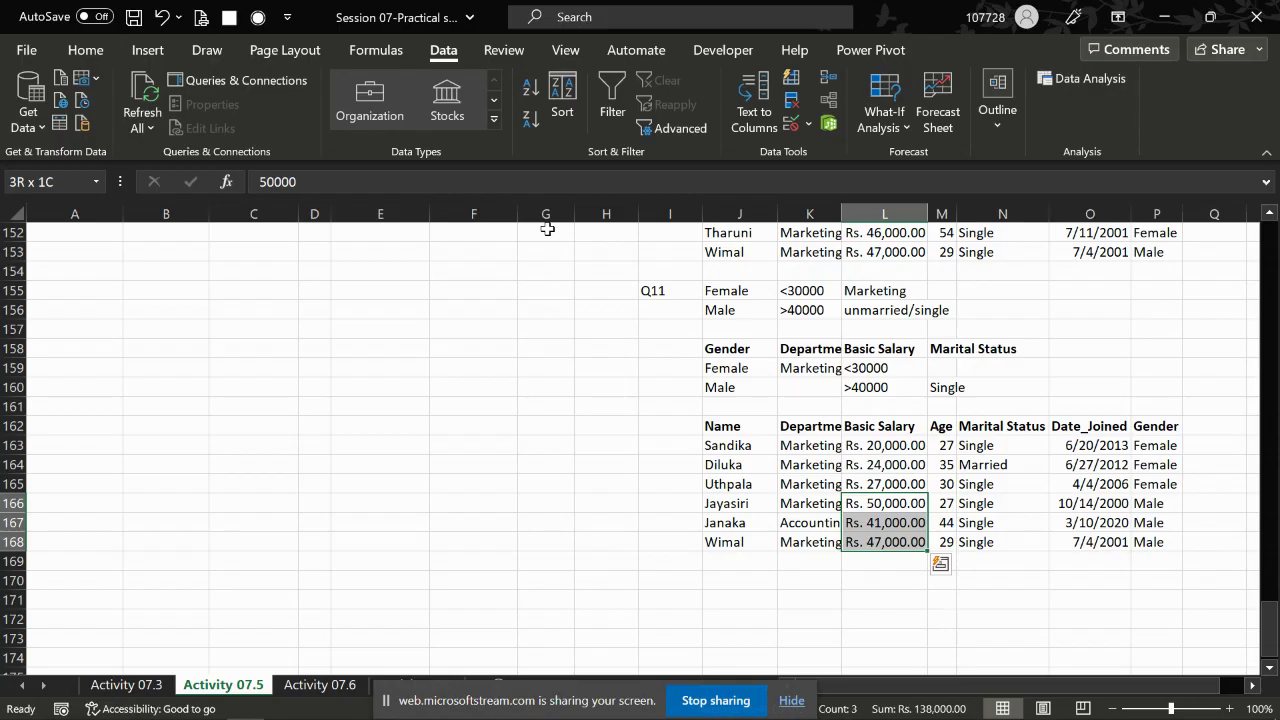
pyautogui.press('Down')
pyautogui.press('Left')
pyautogui.press('Left')
pyautogui.press('Left')
pyautogui.press('Left')
pyautogui.press('Down')
pyautogui.press('Right')
pyautogui.press('Down')
pyautogui.press('Down')
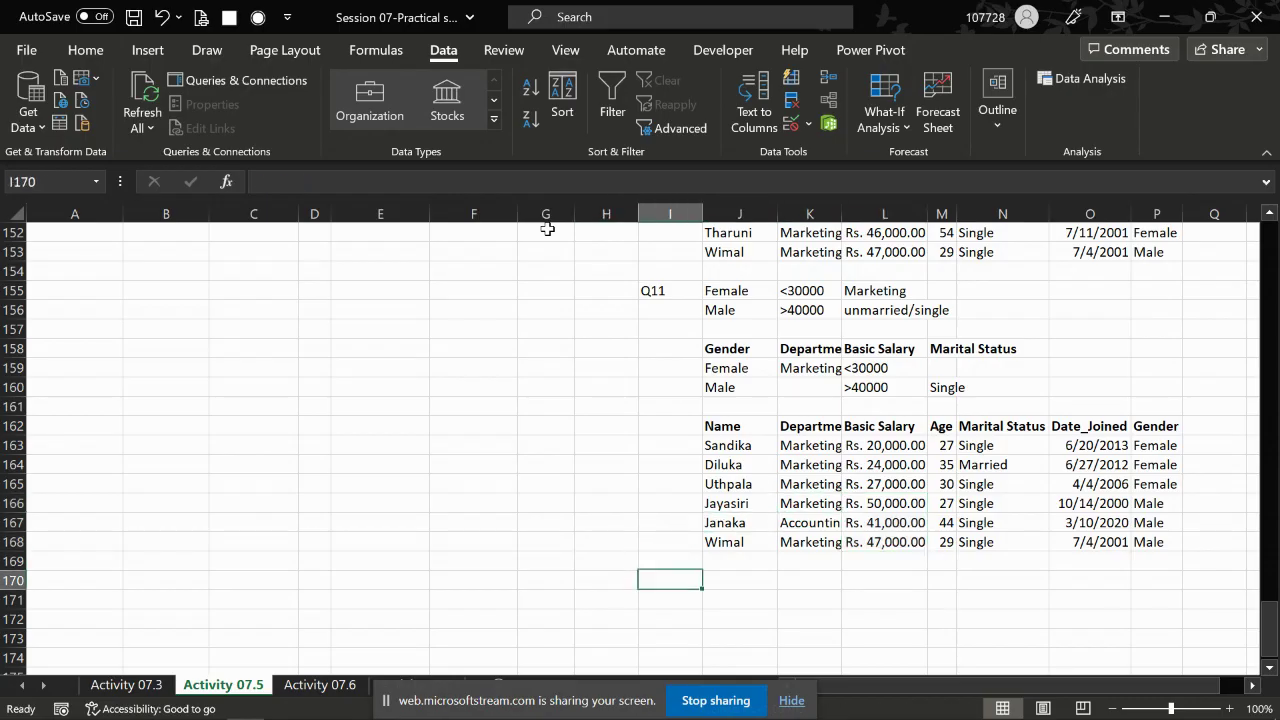
pyautogui.hotkey('alt', 'Tab')
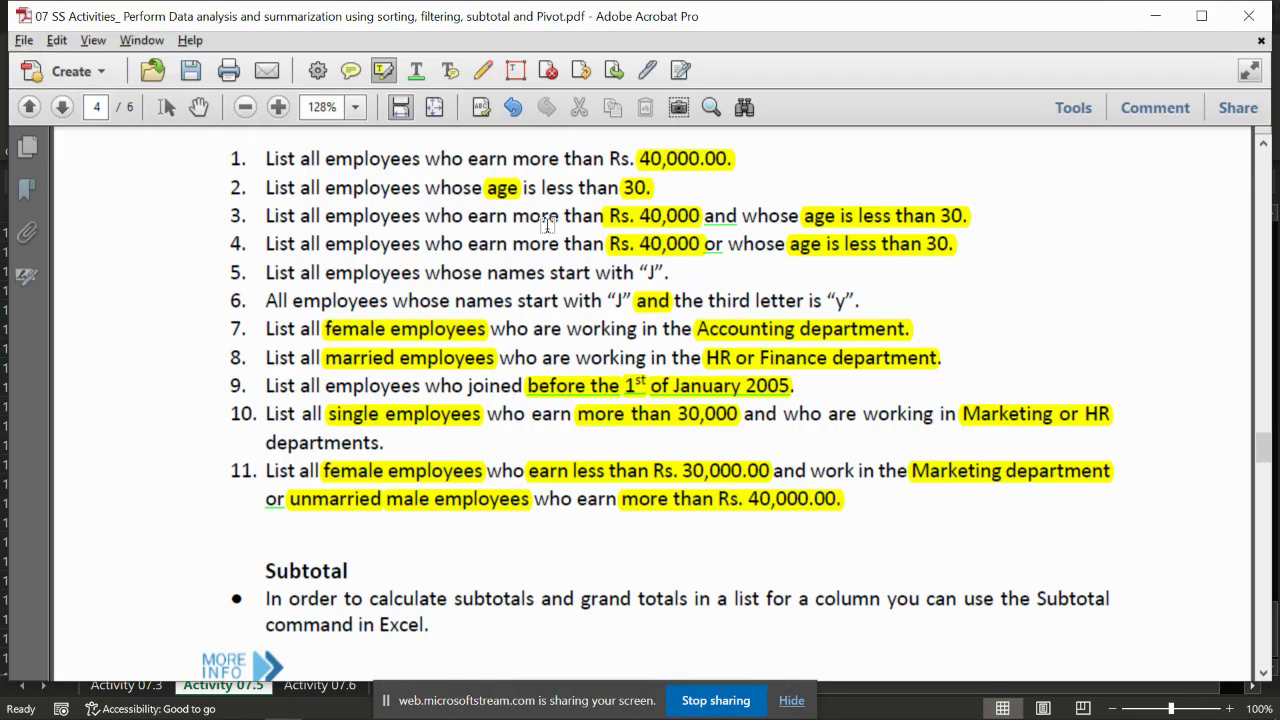
pyautogui.scroll(-1, 547, 224)
pyautogui.hotkey('alt', 'Tab')
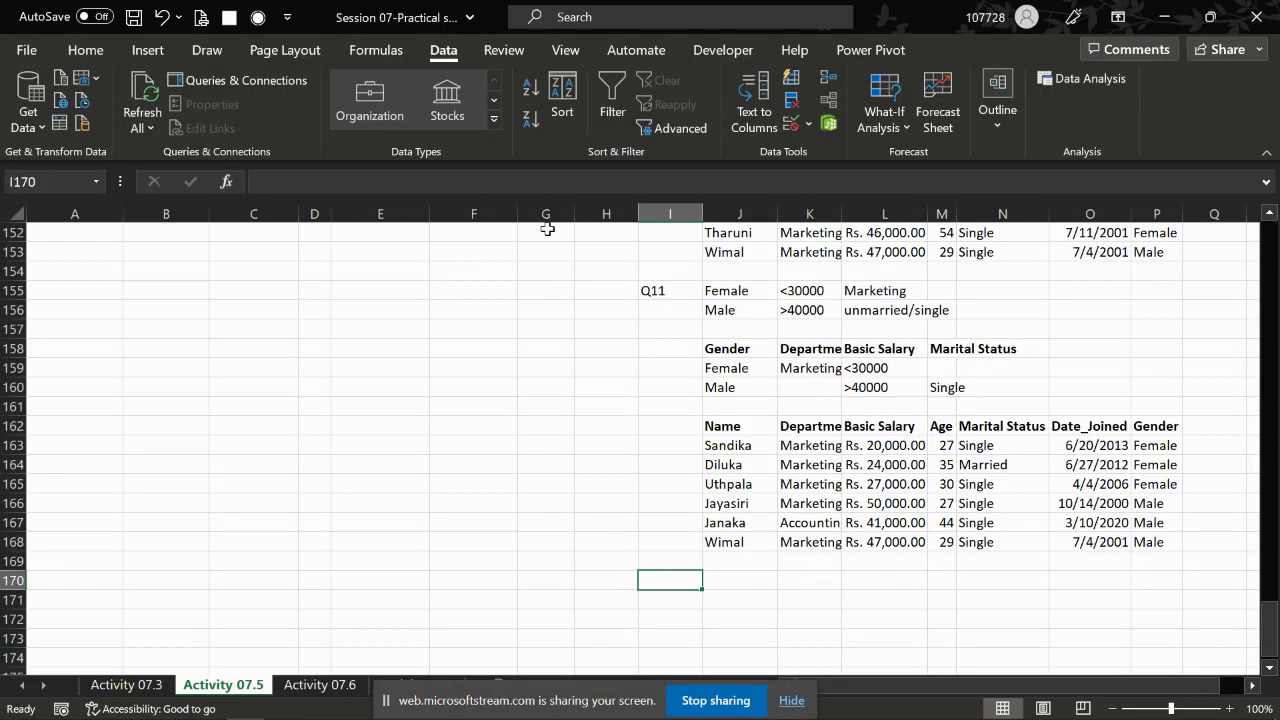